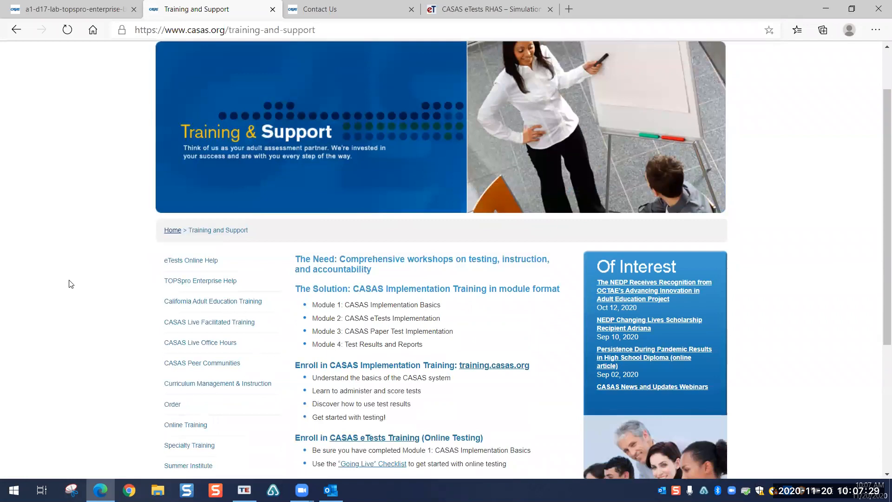
Step: Drag across the sidebar on the CASAS Training and Support page
drag(167, 260, 215, 261)
Step: Browse the eTests Online Help download tables, including TOPSpro Enterprise – Basics, then show the Contact Us page
click(220, 262)
click(210, 261)
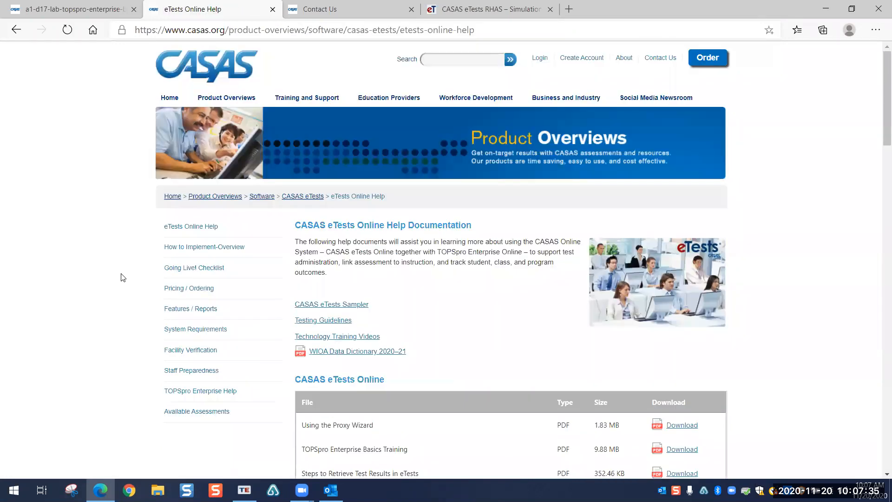
scroll(123, 277, down, 10)
scroll(296, 227, down, 4)
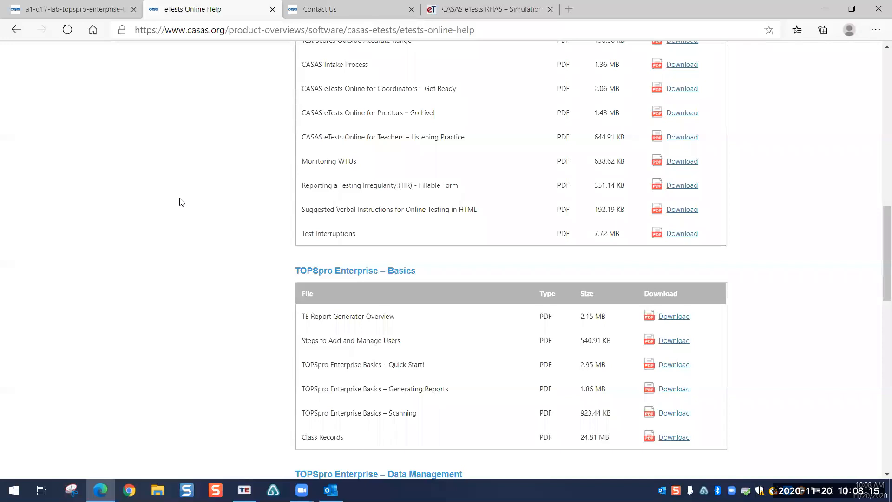
scroll(161, 192, up, 10)
scroll(160, 191, up, 4)
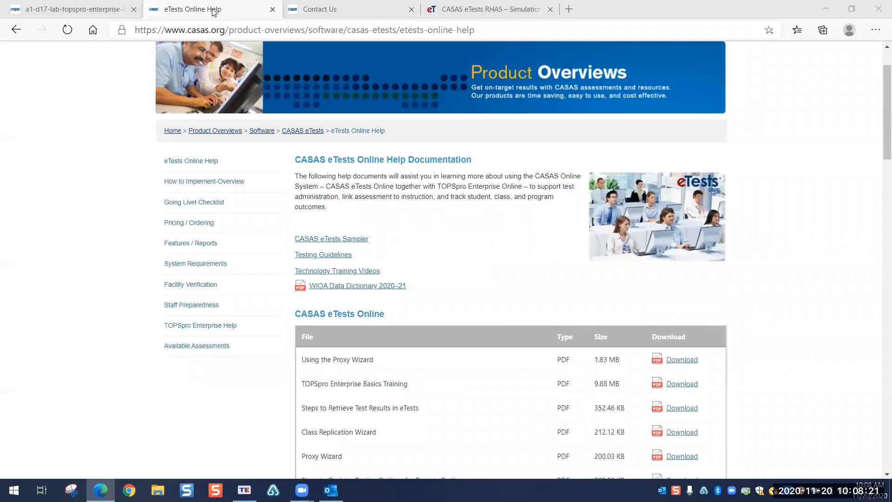
click(346, 9)
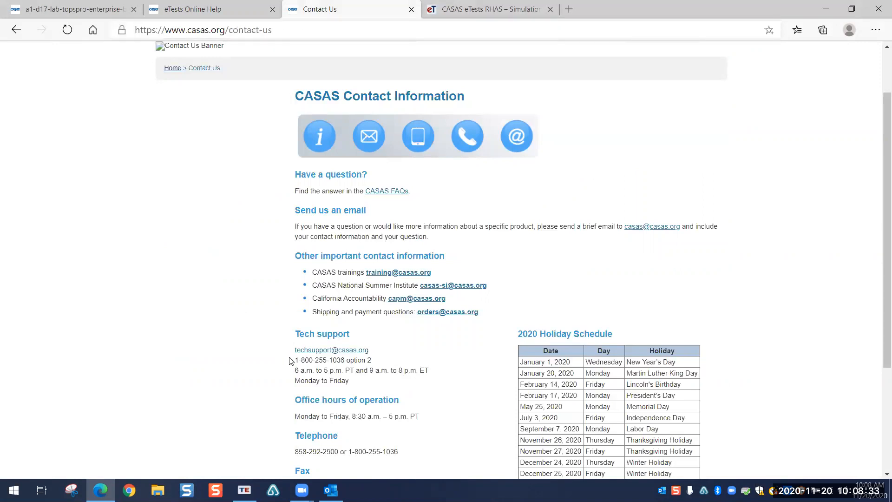
mouse_move(294, 352)
mouse_down()
mouse_move(338, 352)
mouse_move(296, 351)
mouse_move(293, 97)
mouse_move(296, 350)
mouse_up()
click(377, 352)
drag(377, 358, 298, 359)
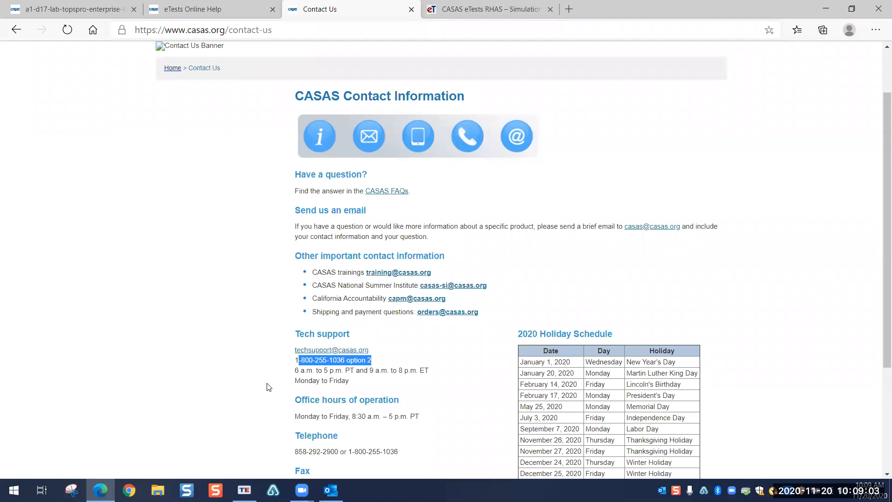
click(238, 298)
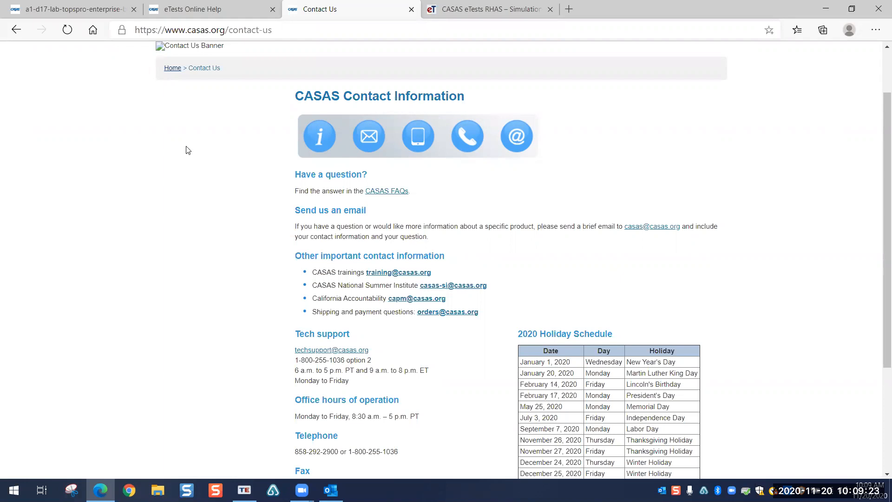
click(498, 13)
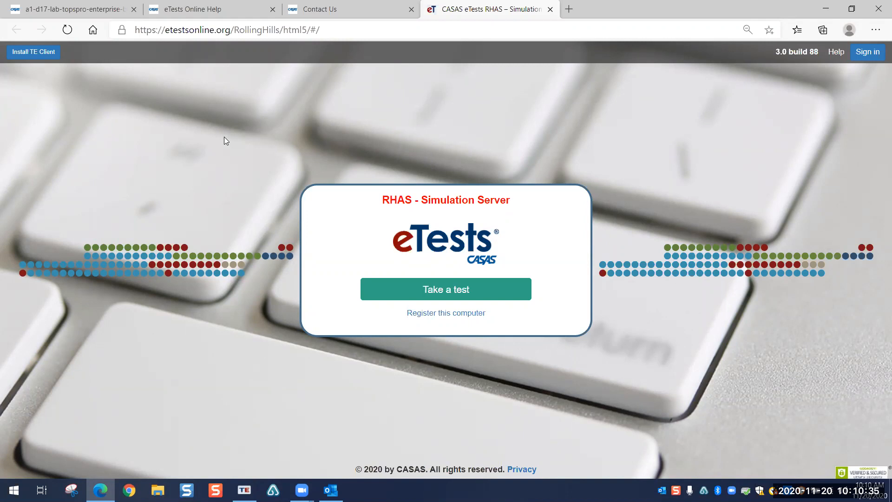
Step: Inspect the RollingHills address and Simulation Server heading, then return to the eTests Online Help tab
click(194, 30)
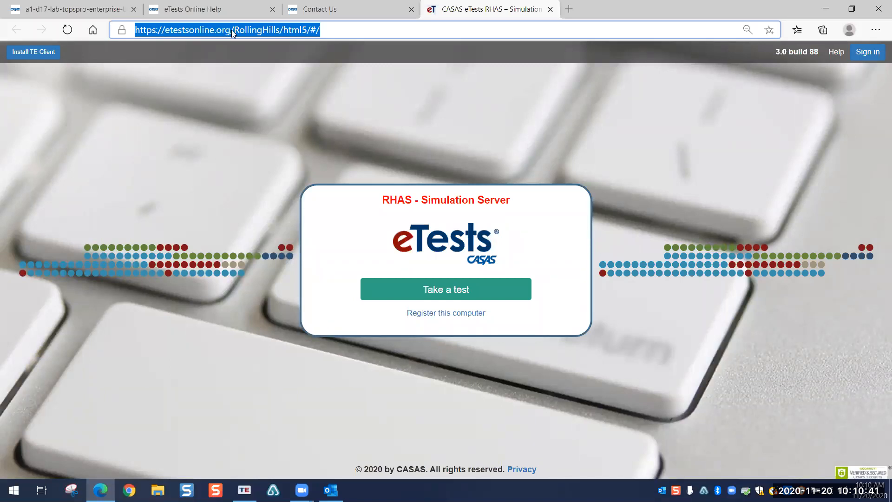
drag(421, 200, 495, 200)
drag(233, 29, 282, 30)
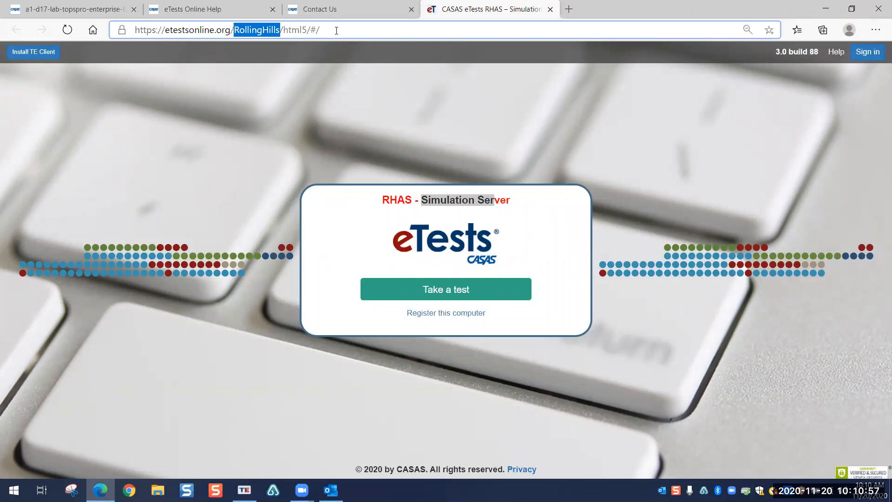
click(599, 134)
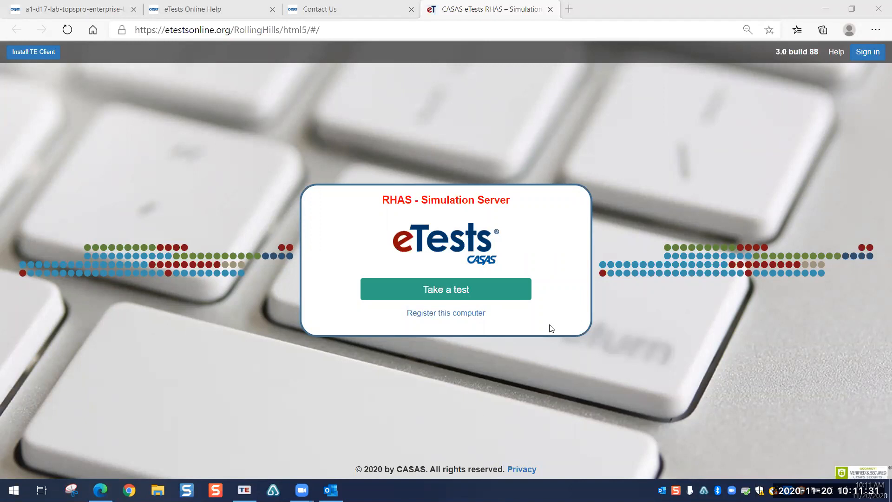
click(211, 14)
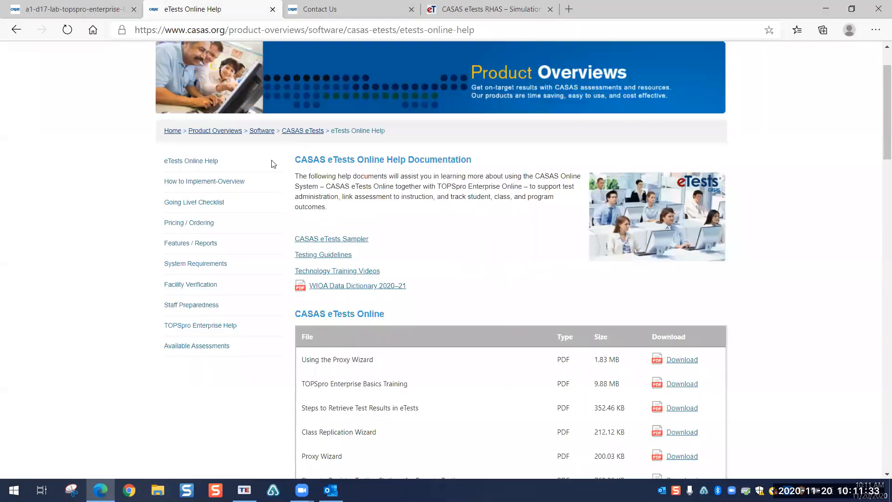
Step: Select the eTests Online Help page's full web address
click(492, 29)
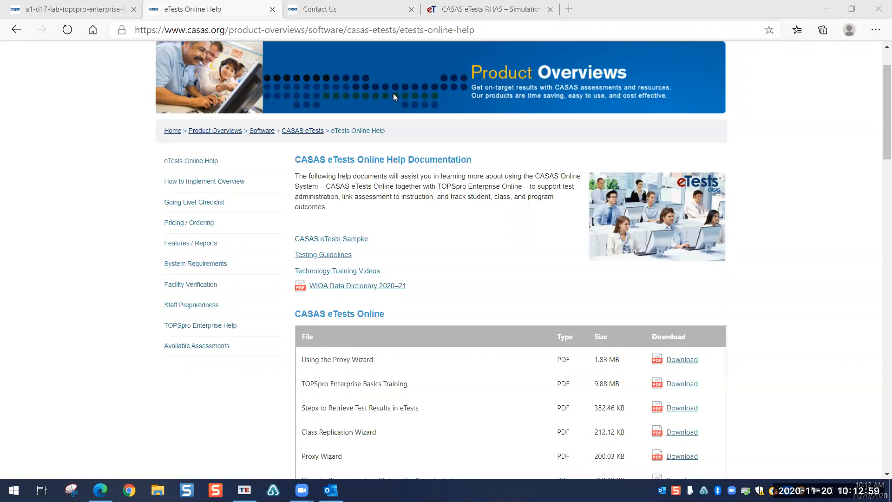
Step: Return to the CASAS eTests RHAS – Simulation tab offering Take a test
click(484, 11)
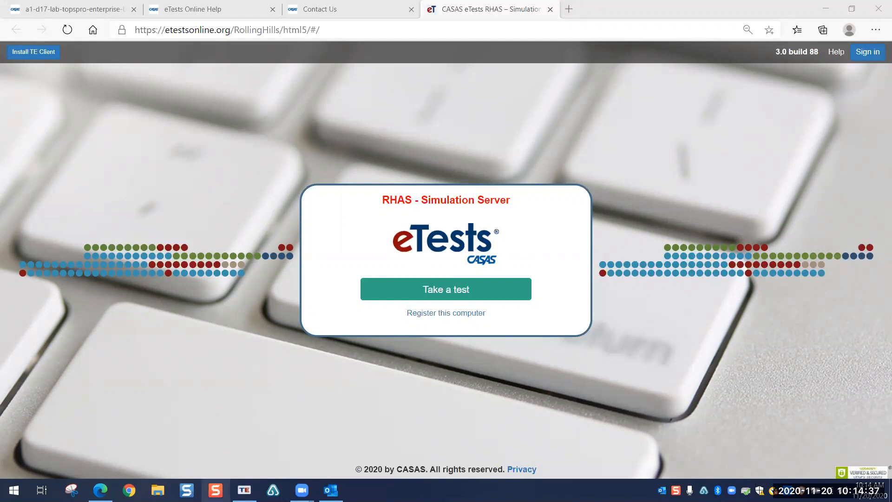
Step: Switch to the TOPSpro Enterprise login window from the taskbar TE icon
click(245, 491)
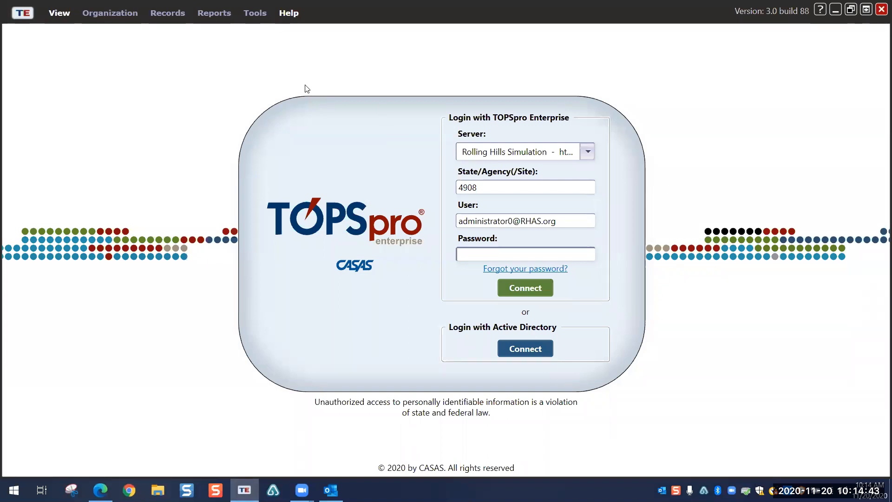
click(588, 150)
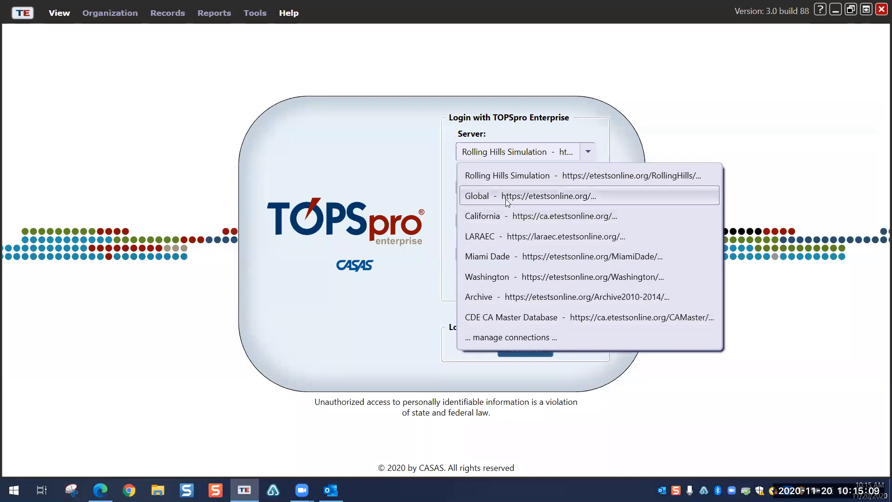
click(411, 158)
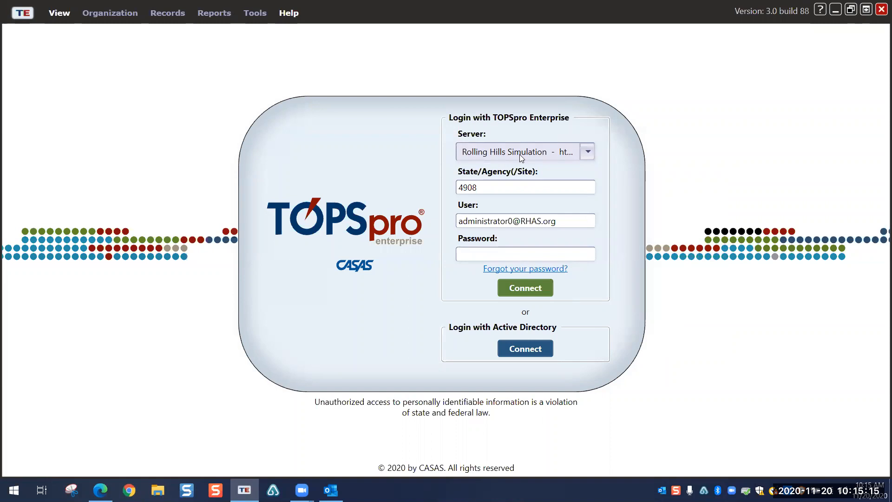
click(461, 255)
key(alt+Tab)
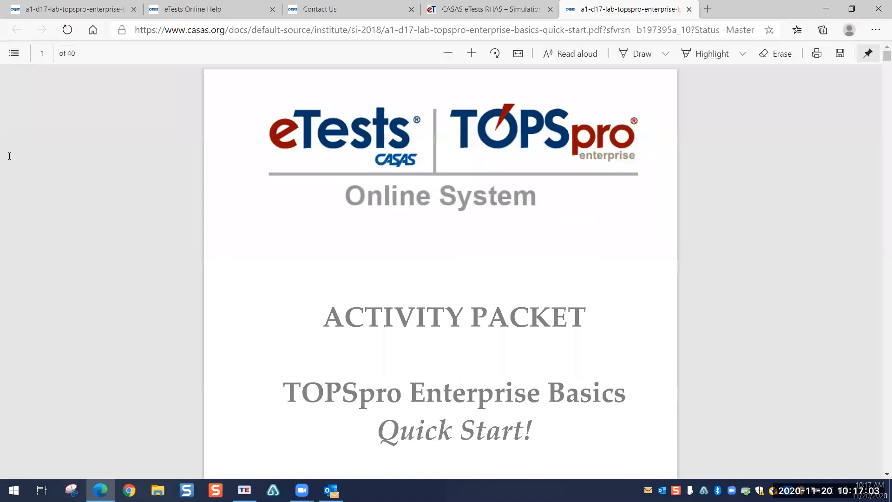
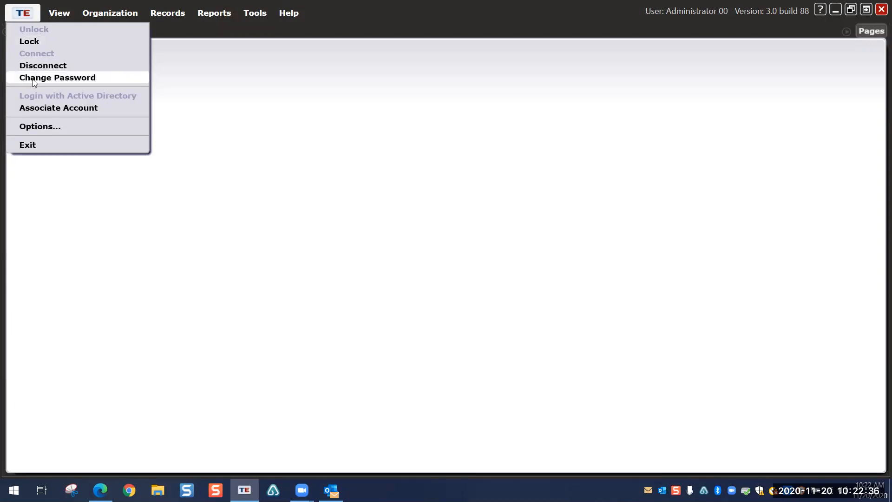
Step: Open TE Options to the General tab, showing default agency 4908 and a 30-minute timeout
click(27, 126)
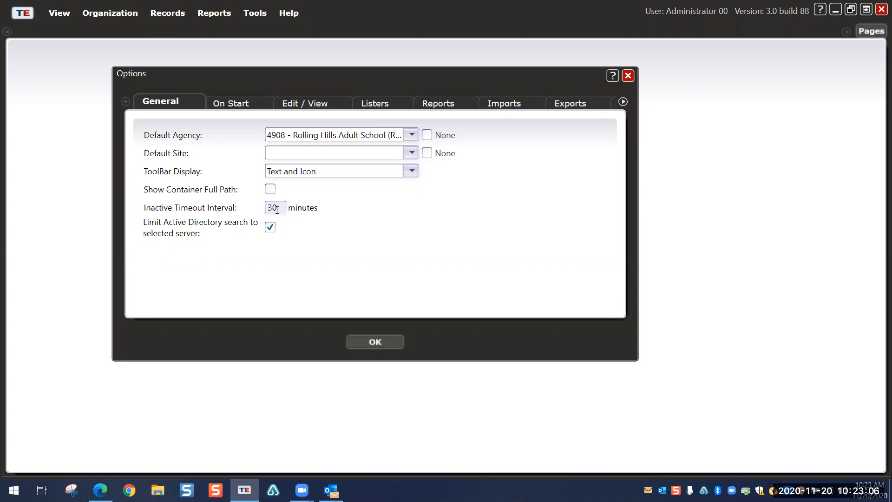
Step: Review On Start preferences, highlighting the 500 WTU warning value, then view Edit / View settings
click(237, 109)
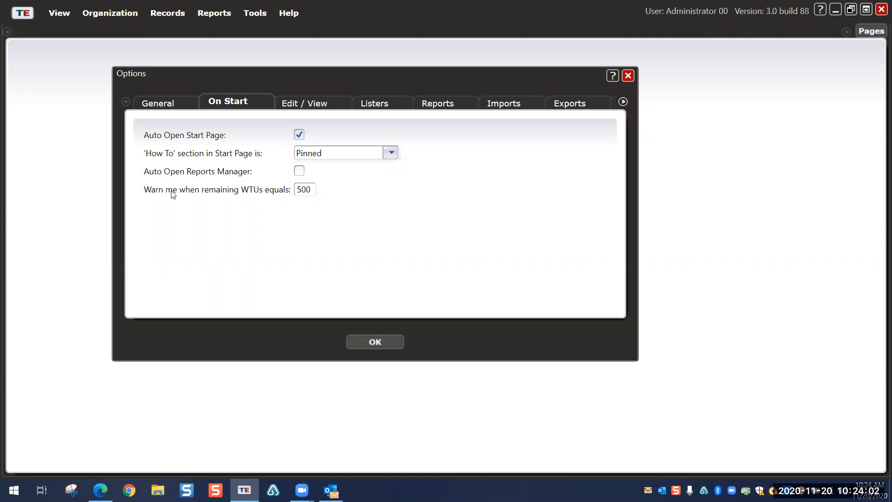
drag(310, 191, 291, 191)
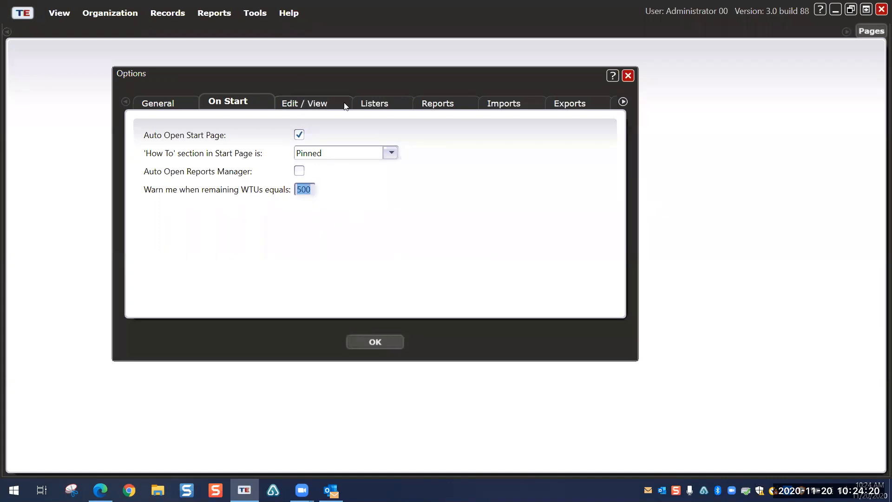
click(313, 99)
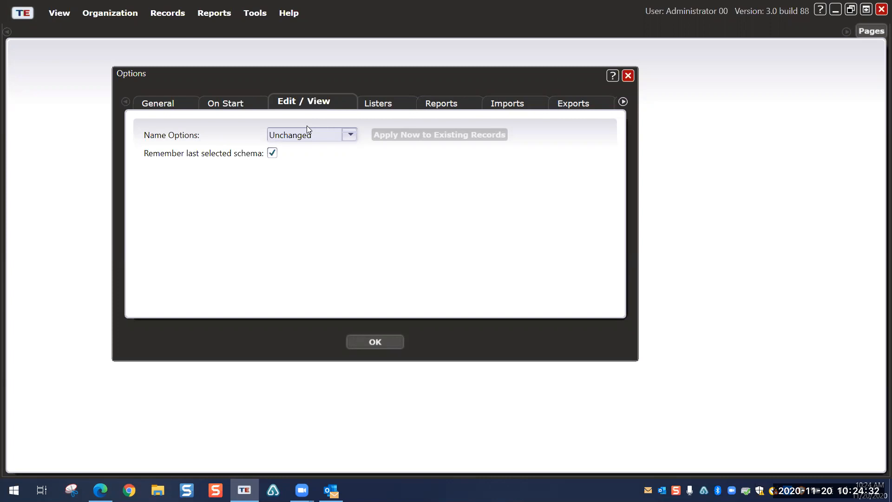
Step: Check the Name Options list, keep Unchanged, then review the Listers and Reports preferences
click(350, 135)
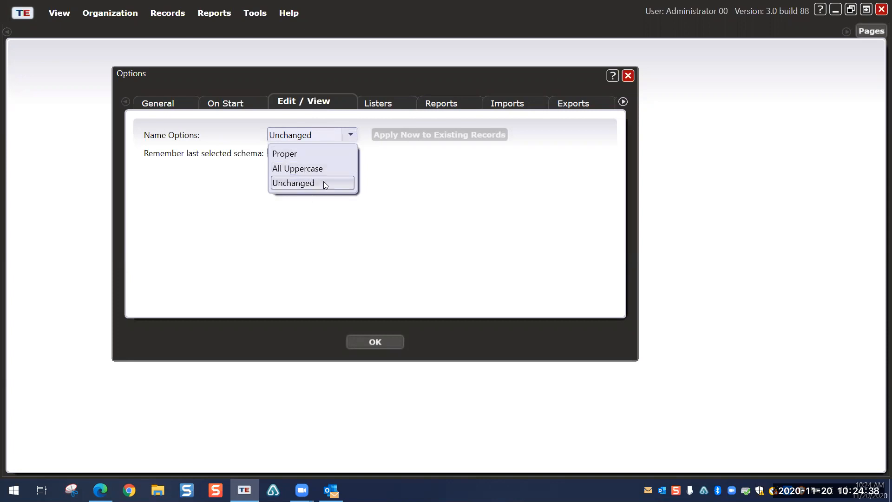
click(383, 193)
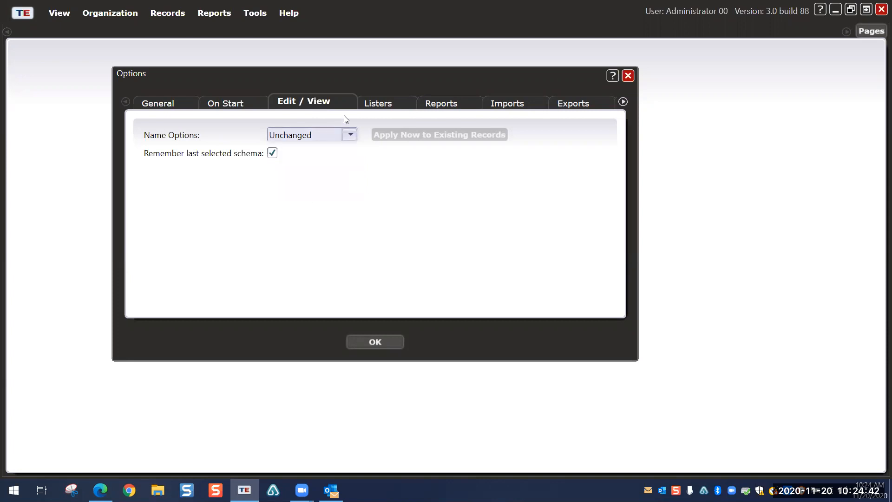
click(384, 103)
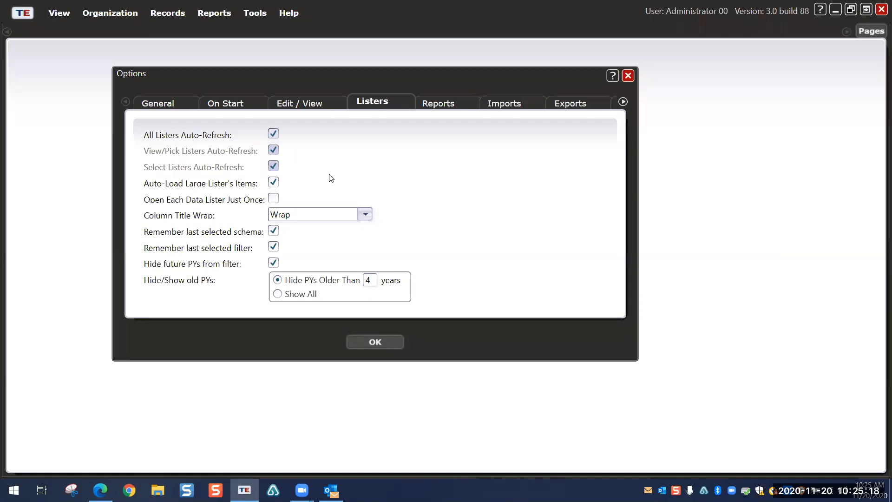
click(463, 105)
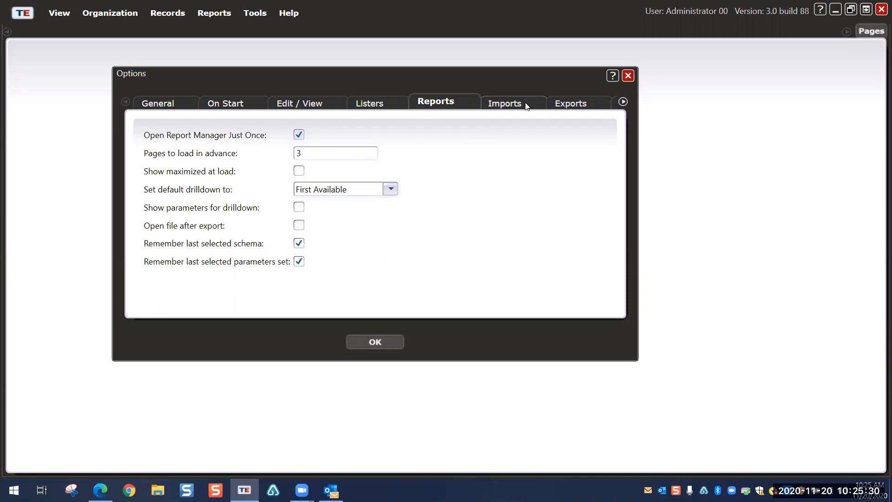
Step: Step through the Exports, Imports, Panels and Dashboard preference tabs, scrolling the tab strip right
click(571, 101)
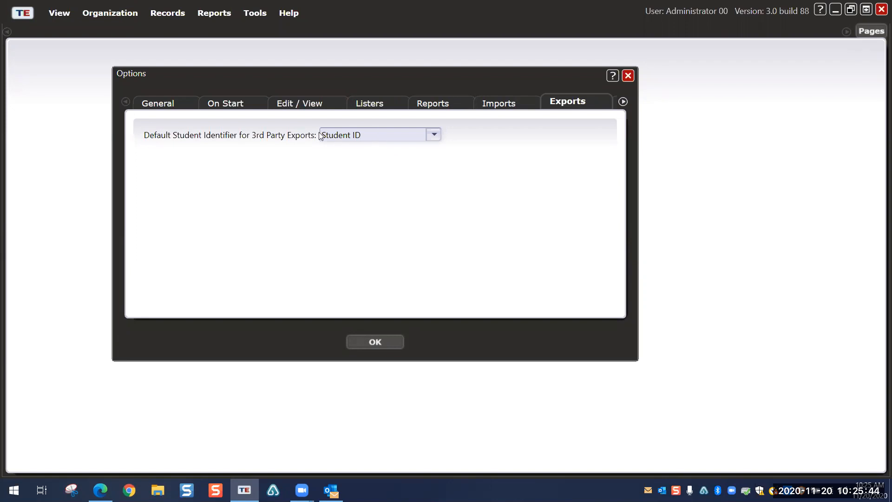
click(489, 106)
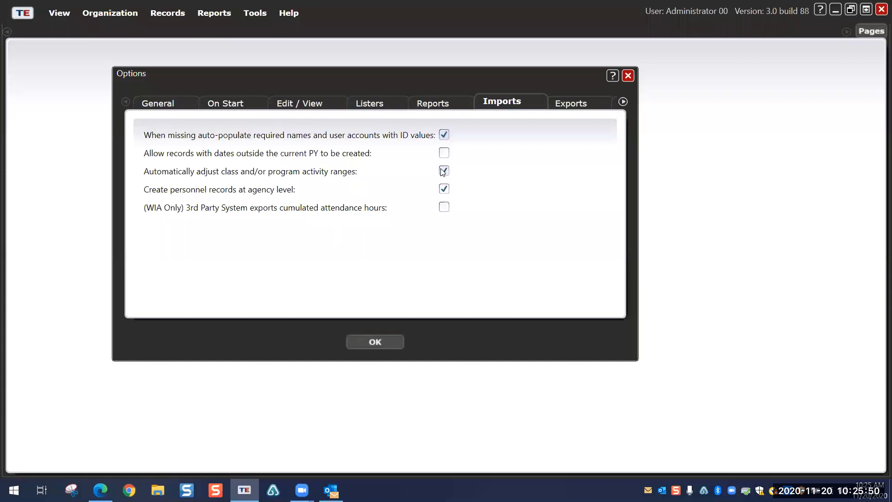
click(624, 101)
click(624, 102)
click(623, 102)
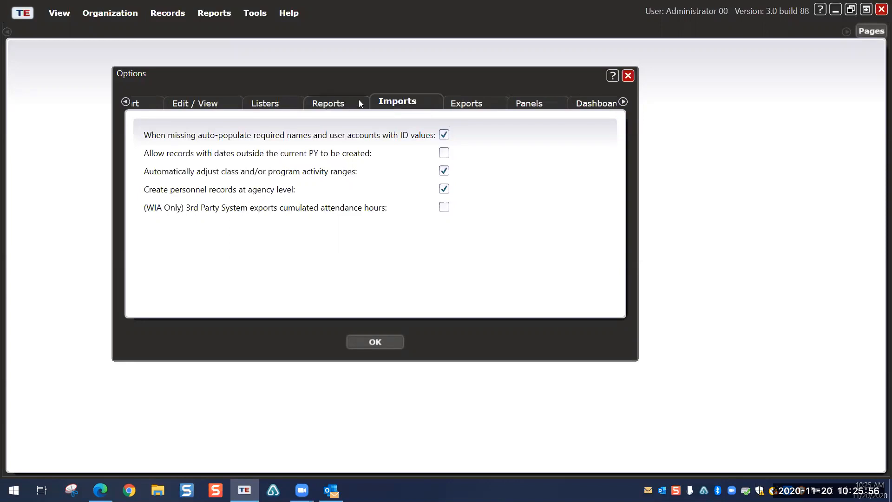
click(623, 100)
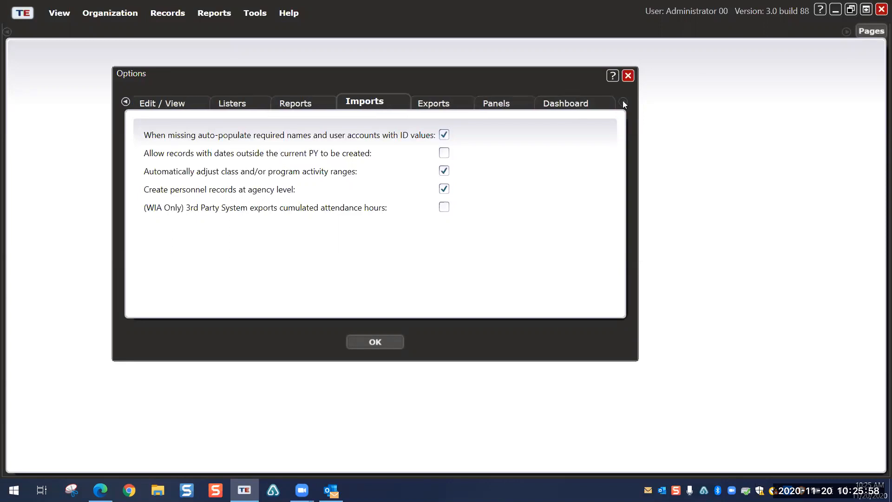
click(497, 105)
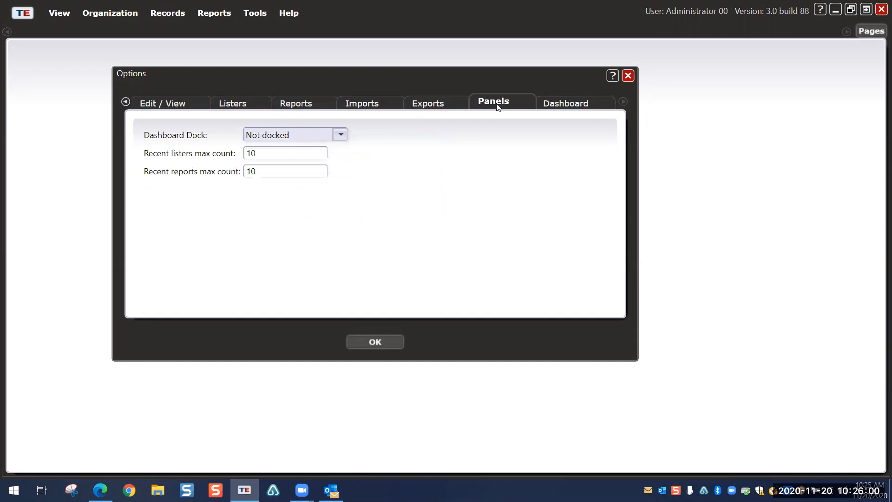
click(549, 100)
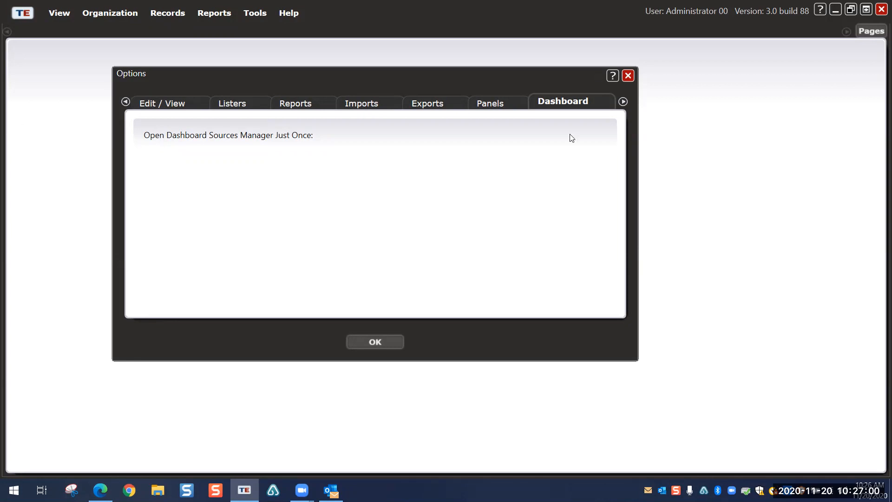
Step: Close the Options dialog, returning to the empty TOPSpro Enterprise main window
click(627, 76)
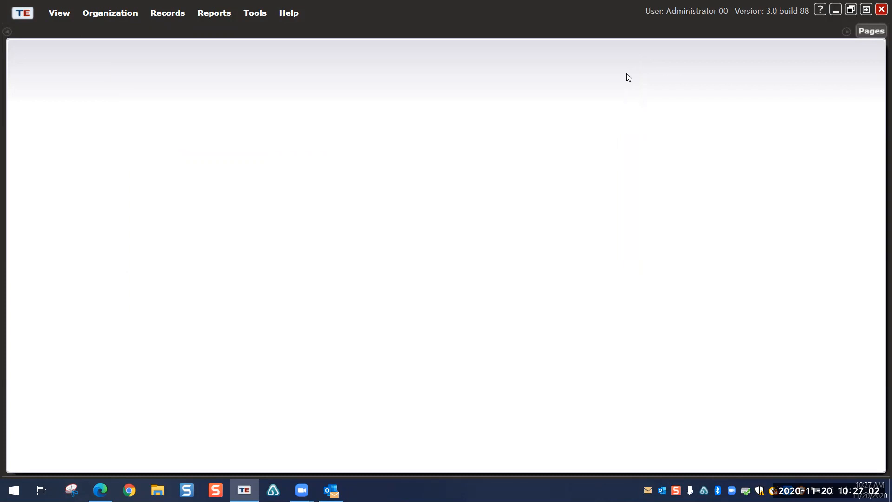
click(55, 15)
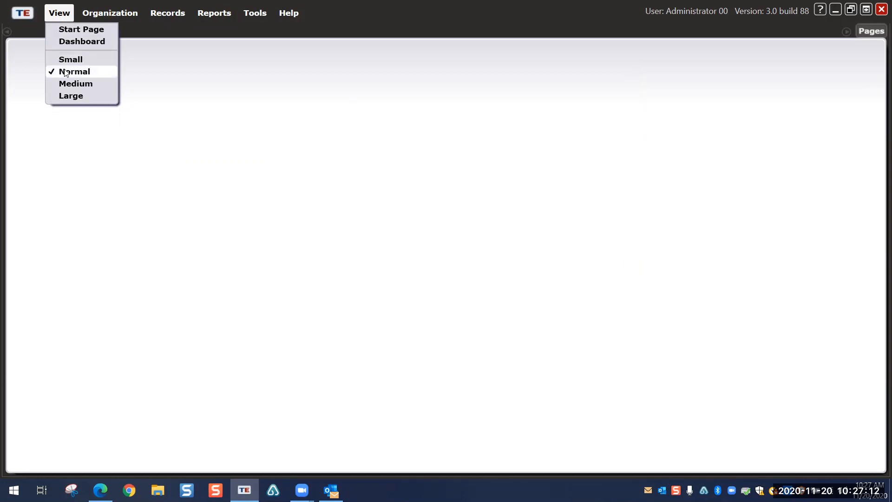
Step: Use the View menu to go Large, then Normal, ending at Large display size
click(71, 96)
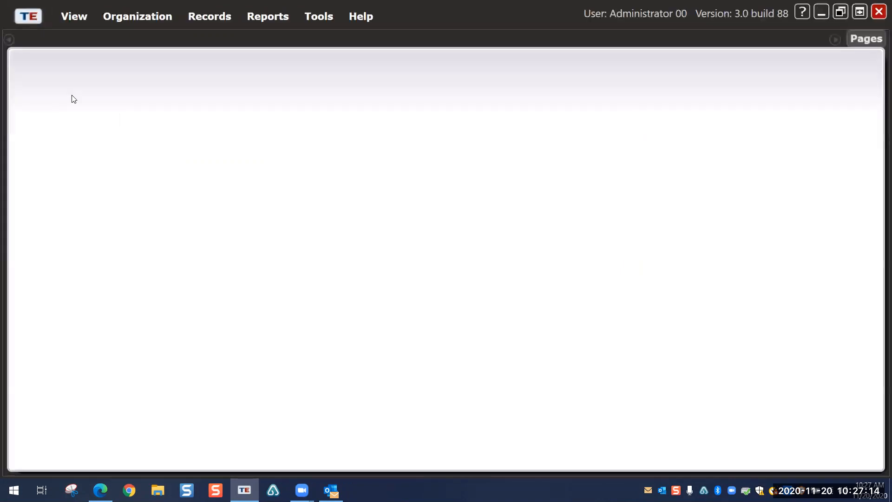
click(65, 21)
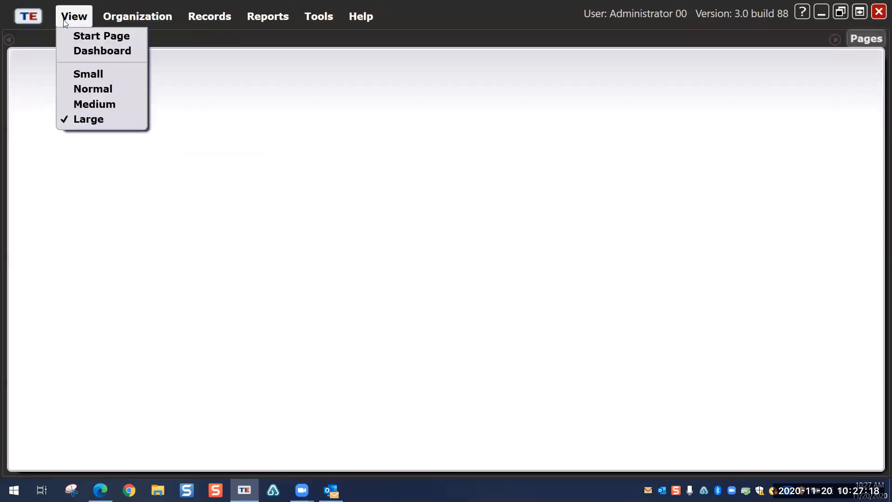
click(79, 89)
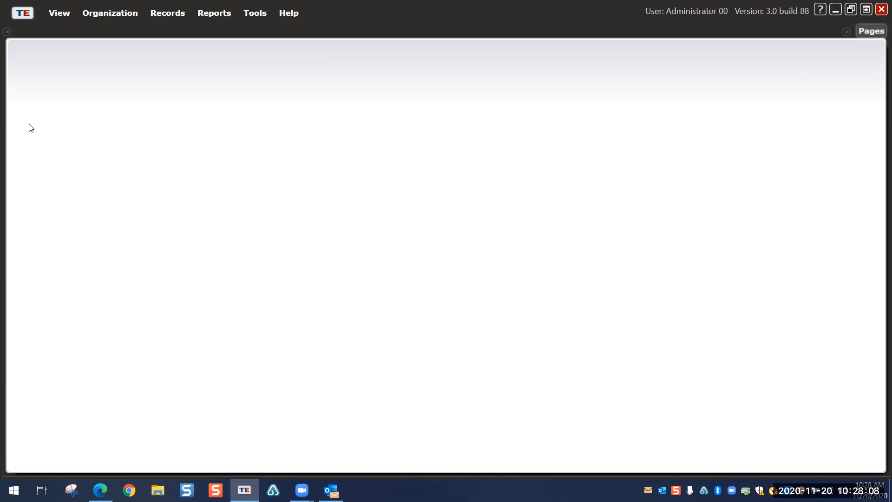
click(58, 15)
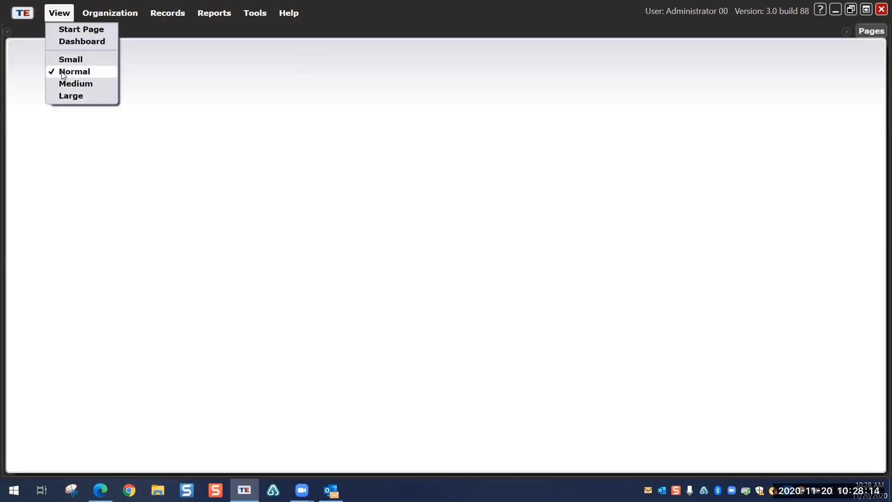
click(76, 96)
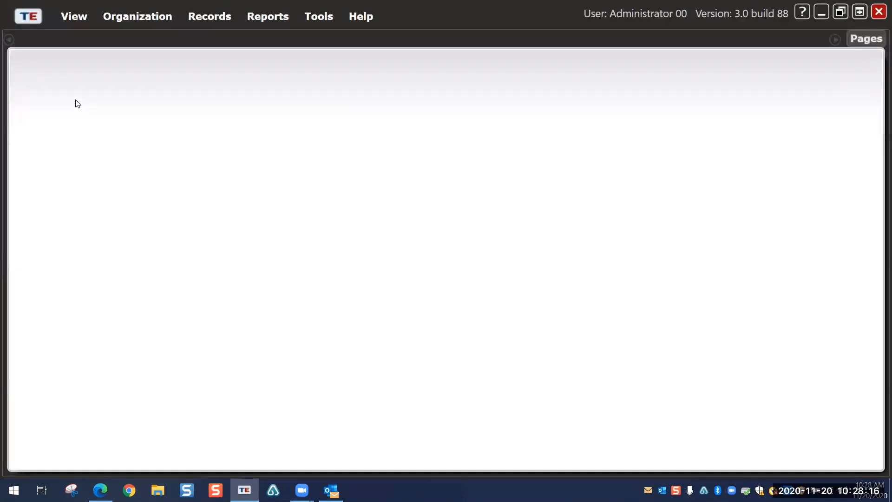
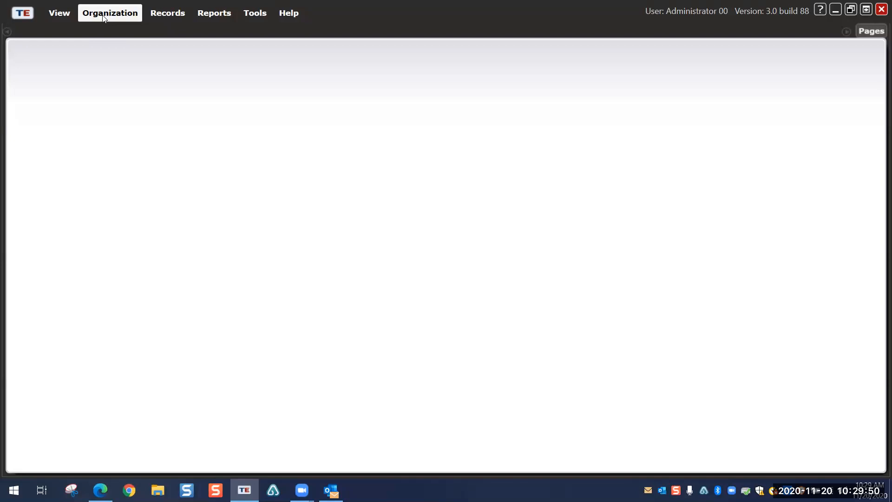
Step: Open the Agencies list from the Organization menu to see the Rolling Hills Adult School agency
click(104, 14)
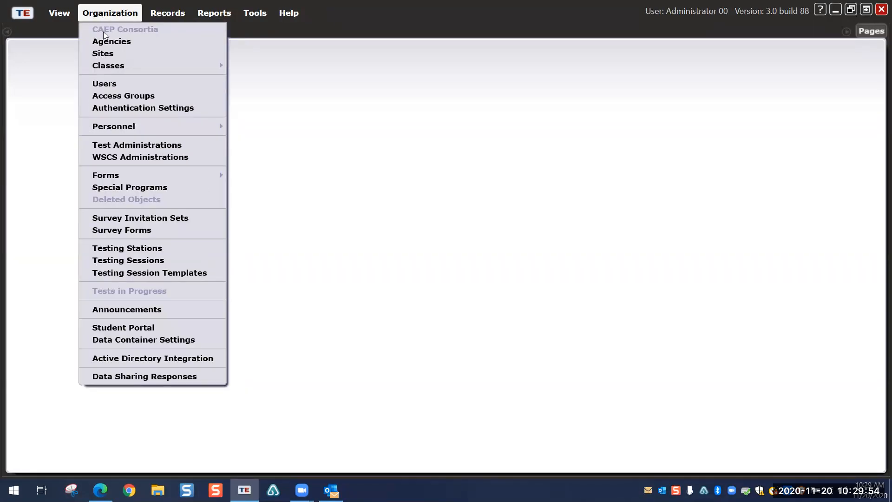
click(109, 43)
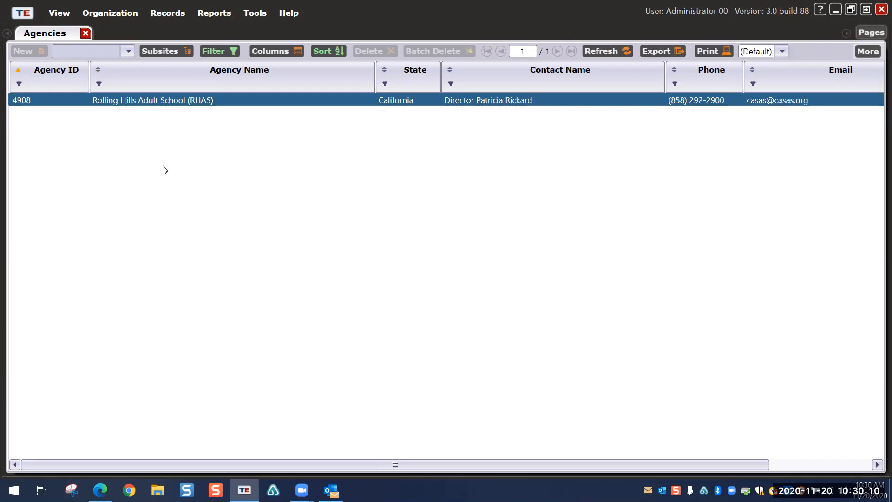
Step: Open the Rolling Hills Adult School agency record (4908) and scroll through its details
double_click(119, 101)
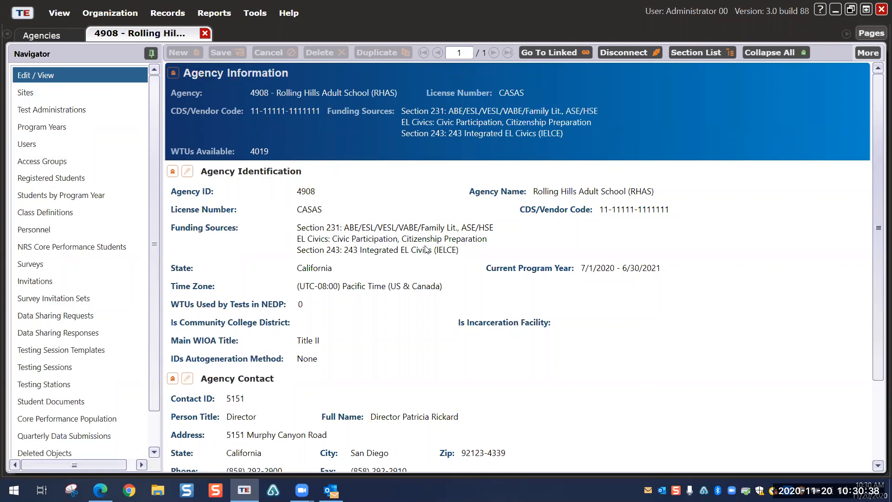
scroll(350, 289, down, 3)
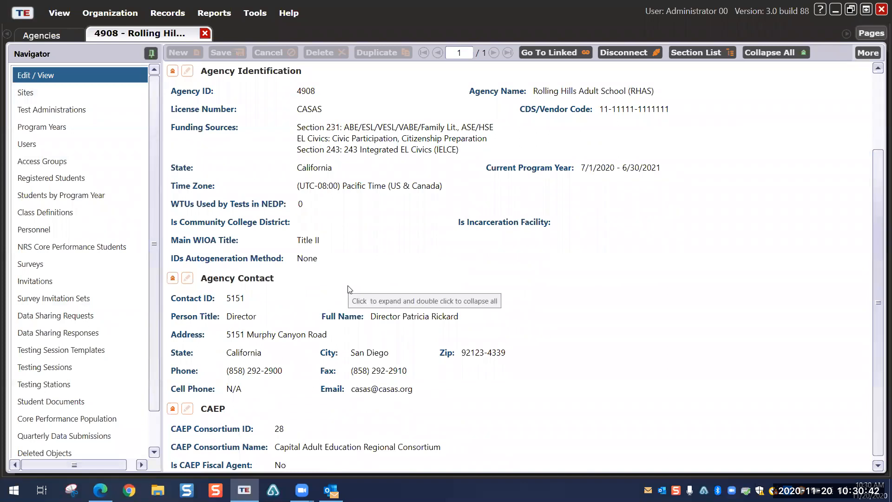
scroll(349, 289, up, 3)
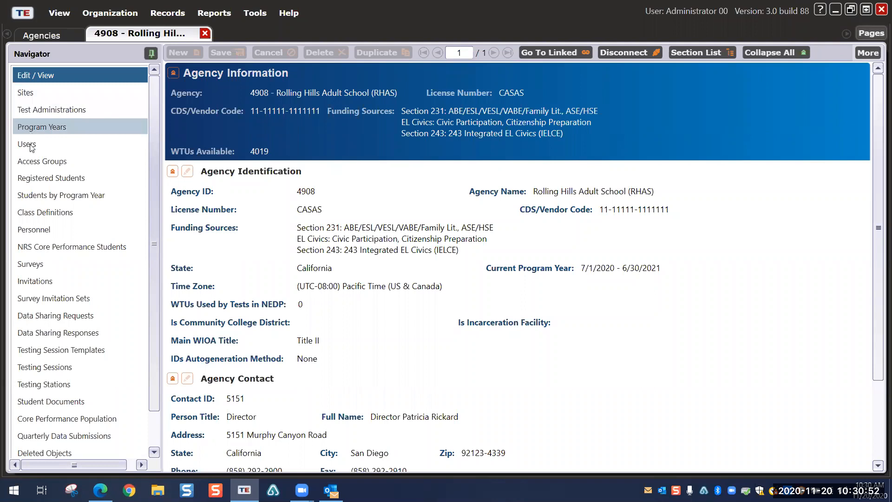
Step: List the agency's sites and open the 01 RHAS: North Campus site record
click(38, 90)
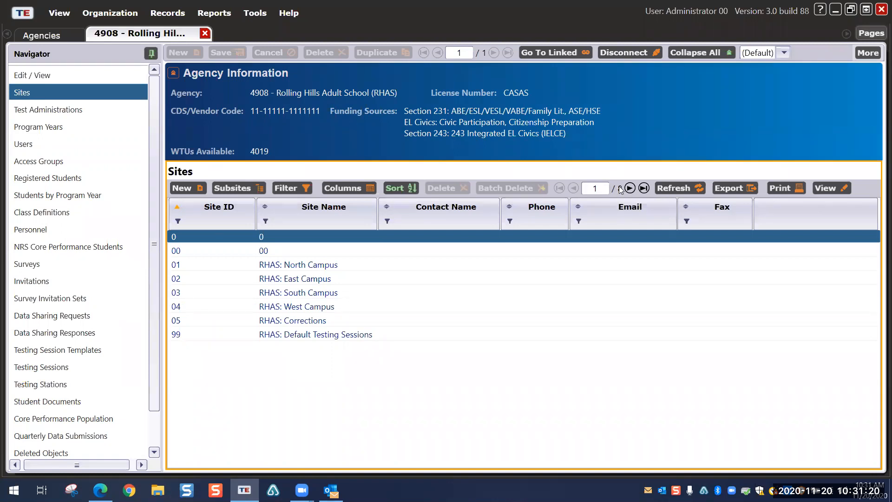
click(278, 264)
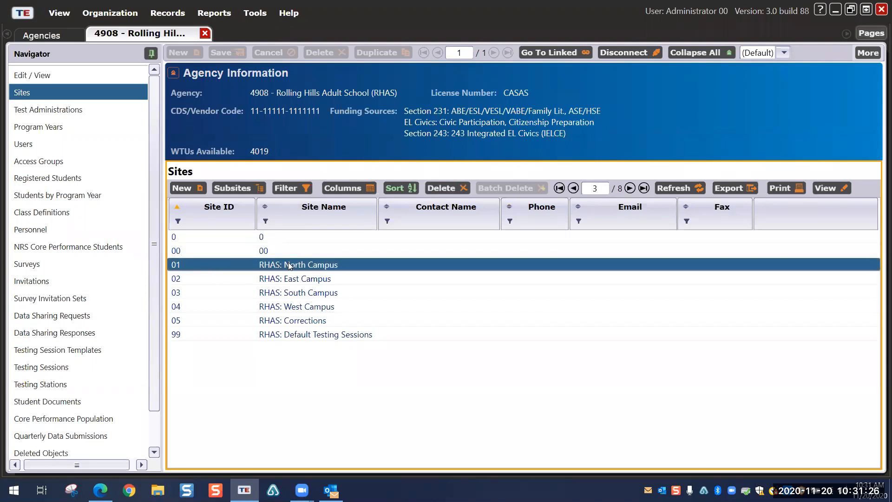
double_click(288, 265)
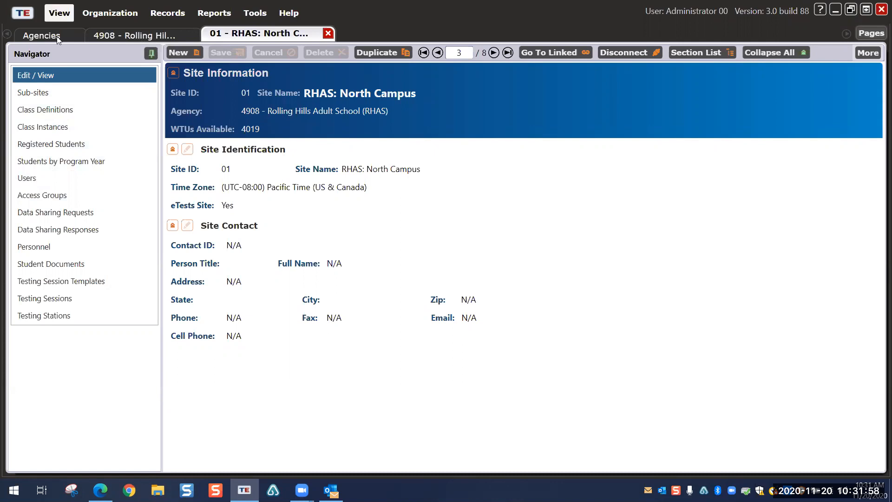
Step: Switch among the Agencies, agency and North Campus tabs, then close the site record
click(158, 38)
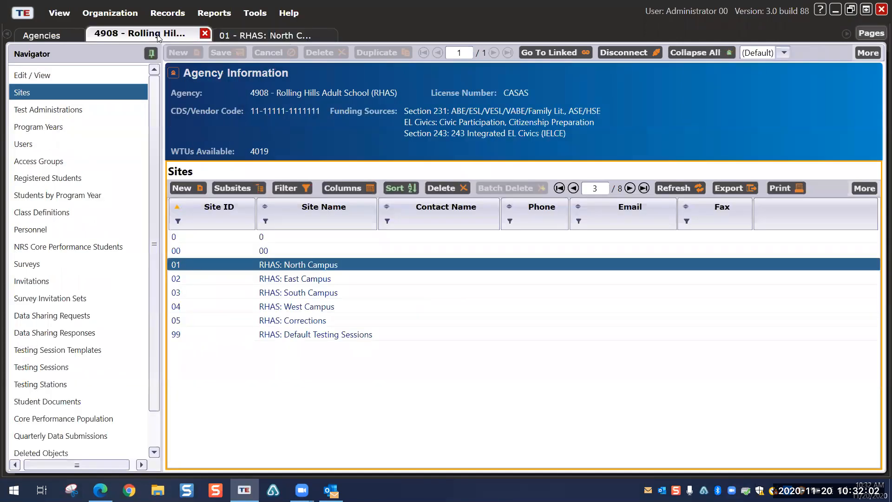
click(70, 33)
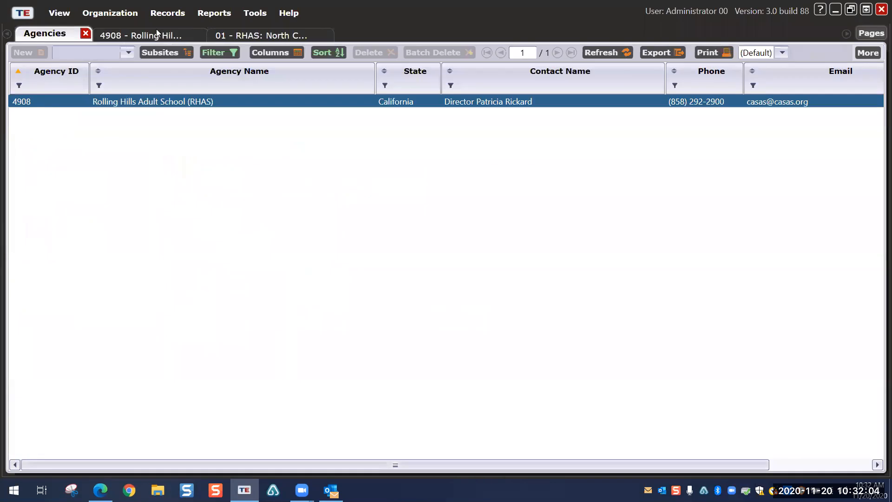
click(264, 35)
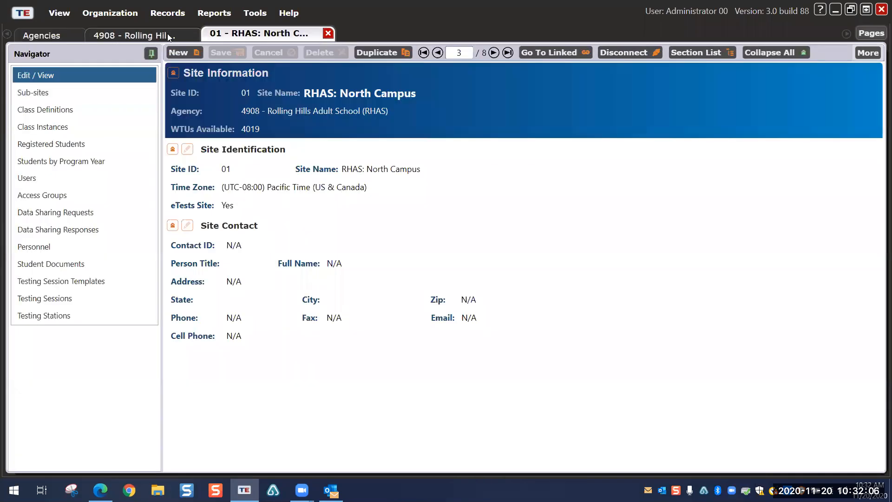
click(165, 34)
click(66, 33)
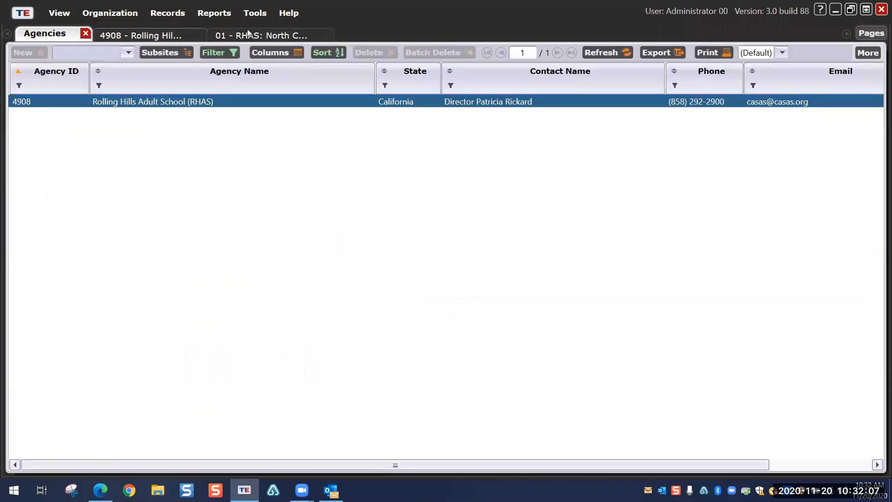
click(278, 35)
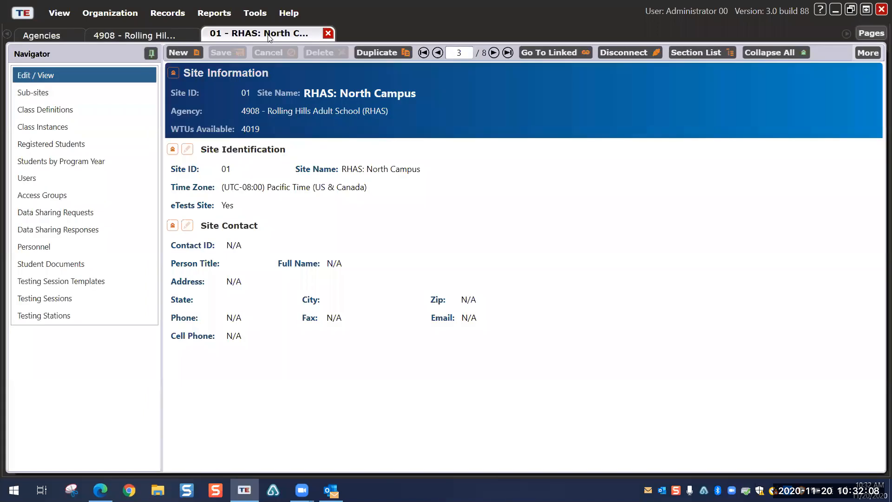
click(328, 34)
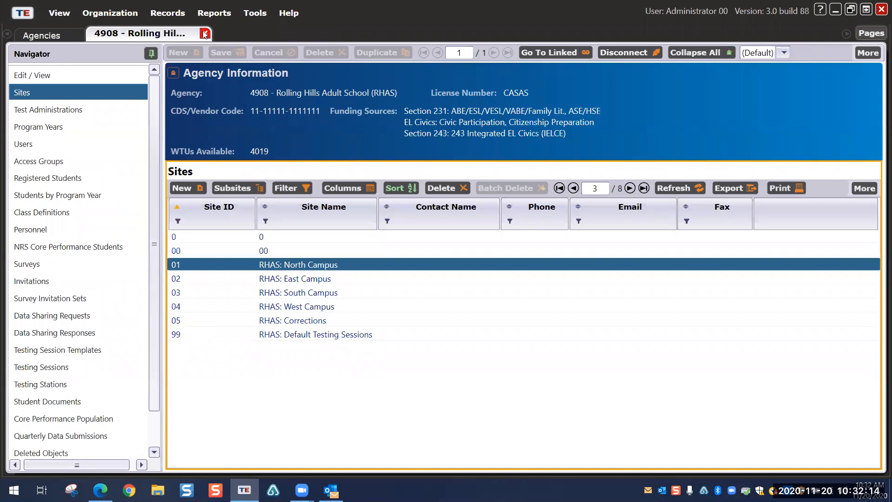
Step: Show program years with widened Program Year and Funding Sources columns, then list the 305 users
click(43, 125)
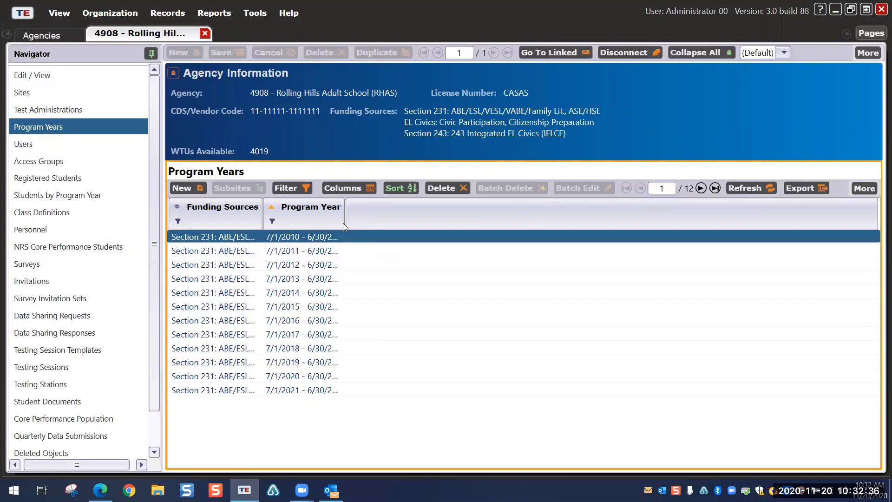
drag(345, 219, 408, 221)
drag(263, 215, 459, 208)
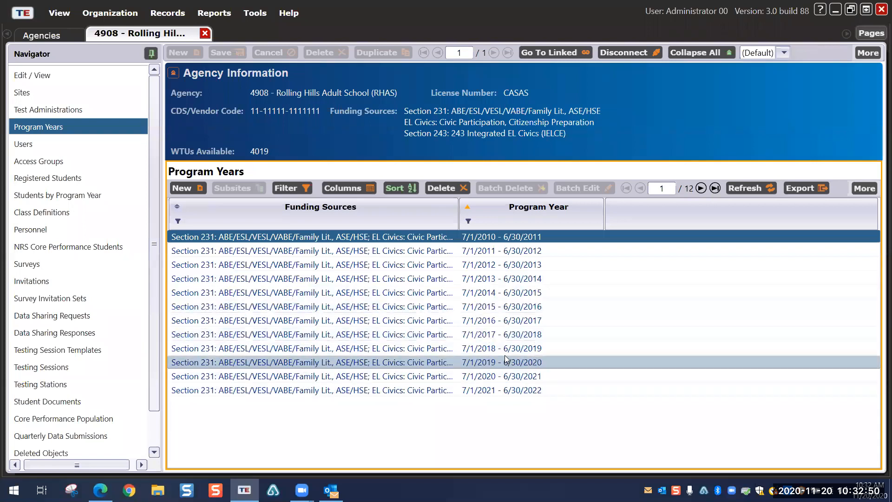
click(29, 145)
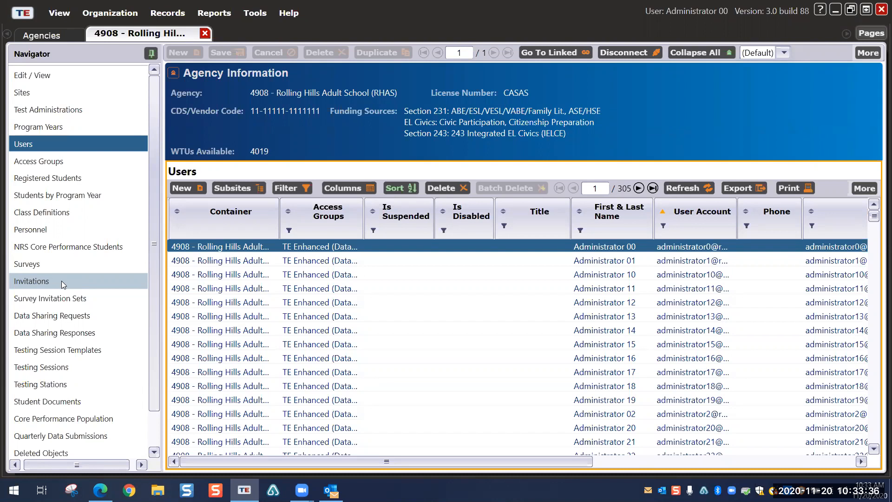
Step: Close the agency record and Agencies list, then show the Organization > Classes choices
click(206, 34)
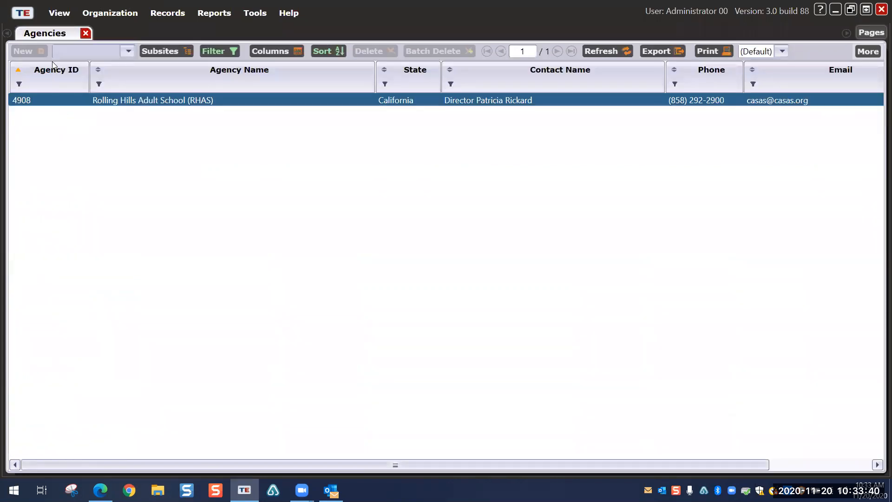
click(85, 34)
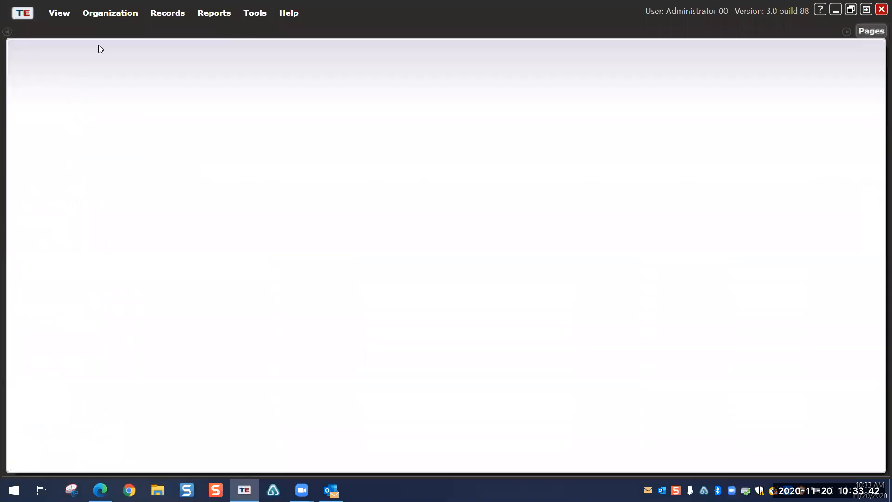
click(117, 18)
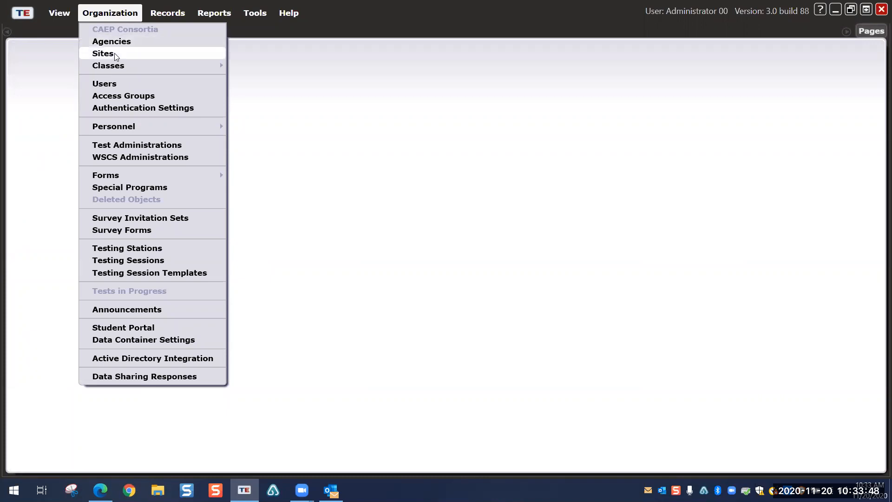
mouse_move(116, 69)
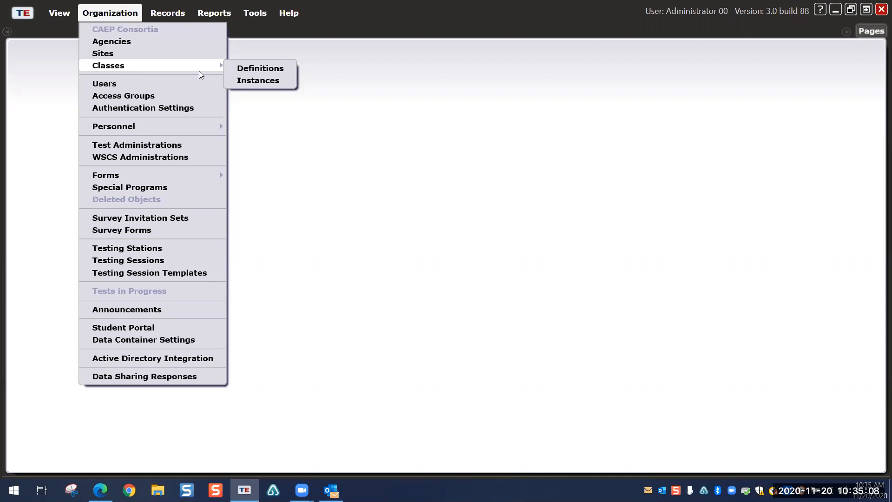
Step: Open Class Definitions and start a blank New Class Definition with the RHAS site preset
click(253, 69)
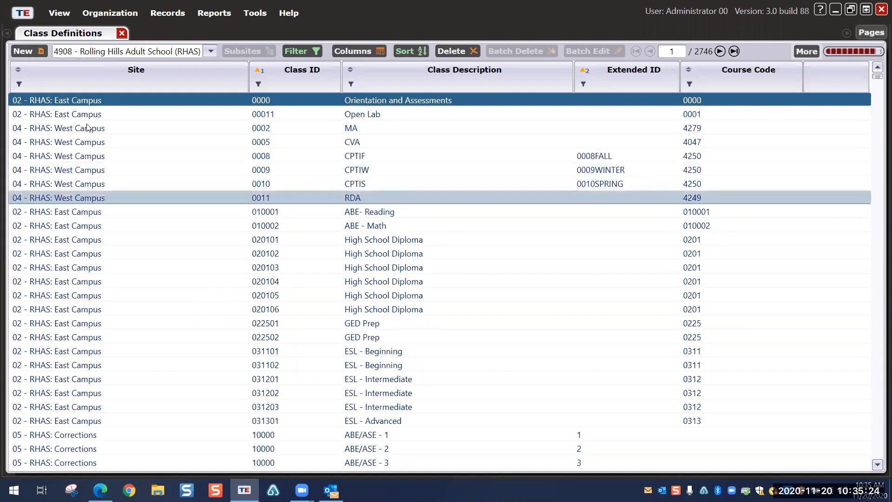
click(32, 51)
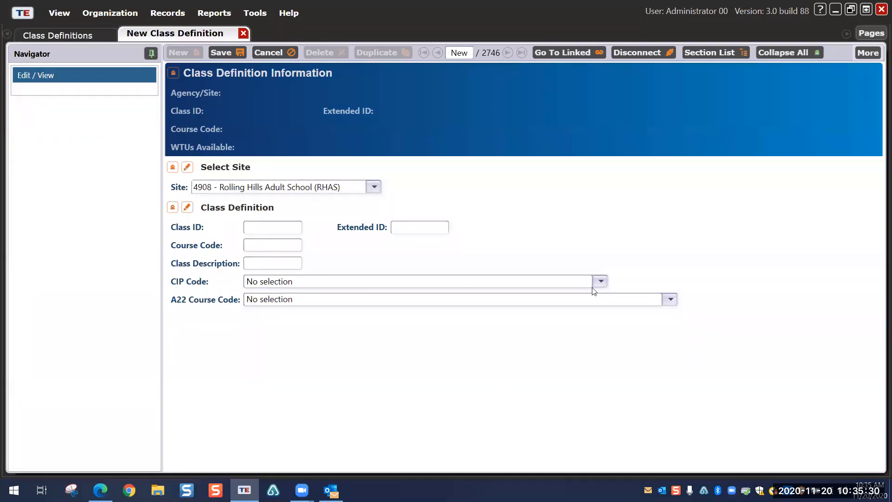
Step: Check the site choices, discard the new definition unsaved, and open 031101 ESL - Beginning
click(373, 187)
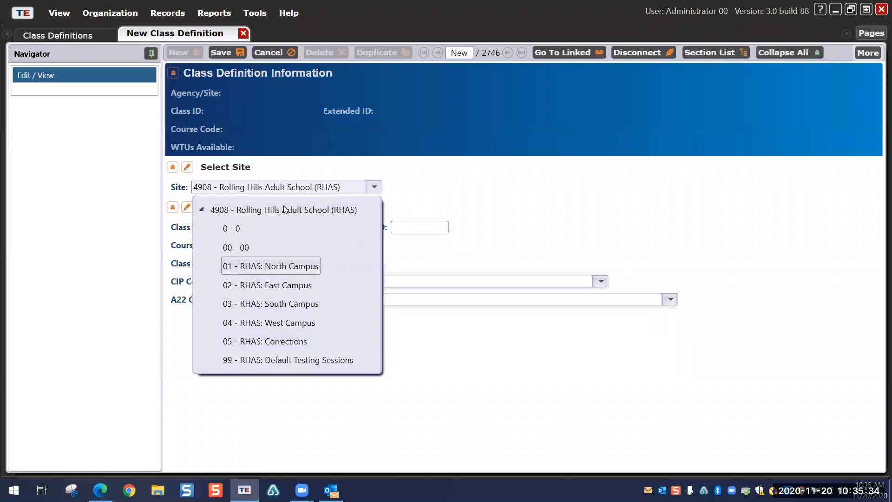
click(485, 228)
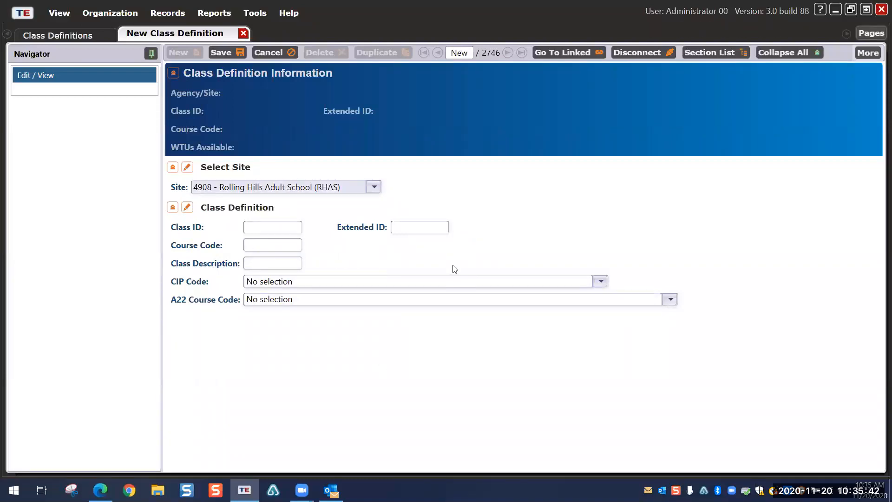
click(243, 33)
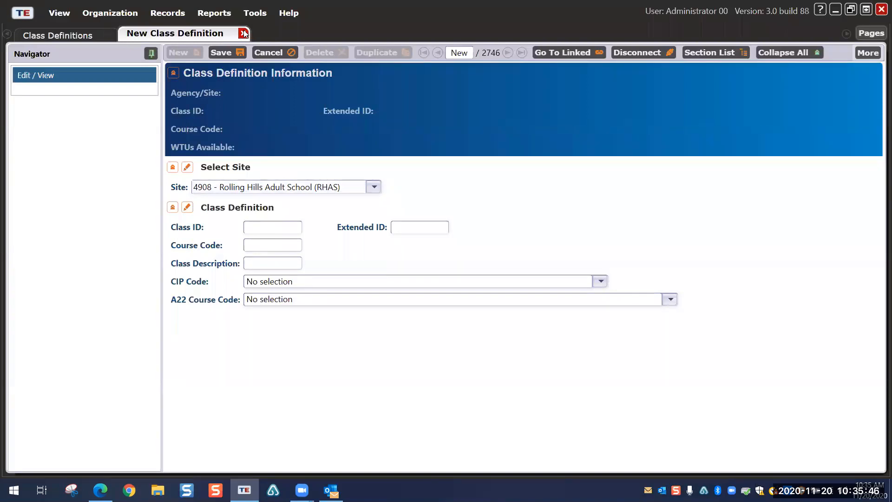
click(449, 260)
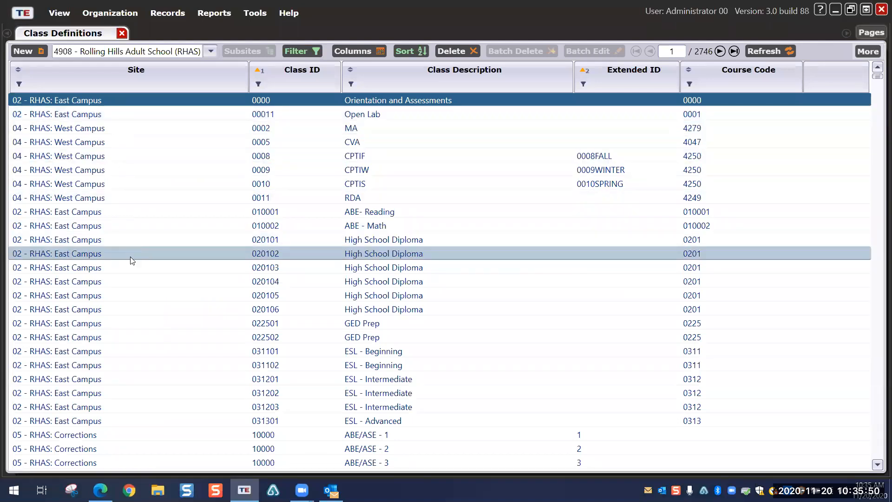
scroll(130, 257, down, 1)
double_click(126, 310)
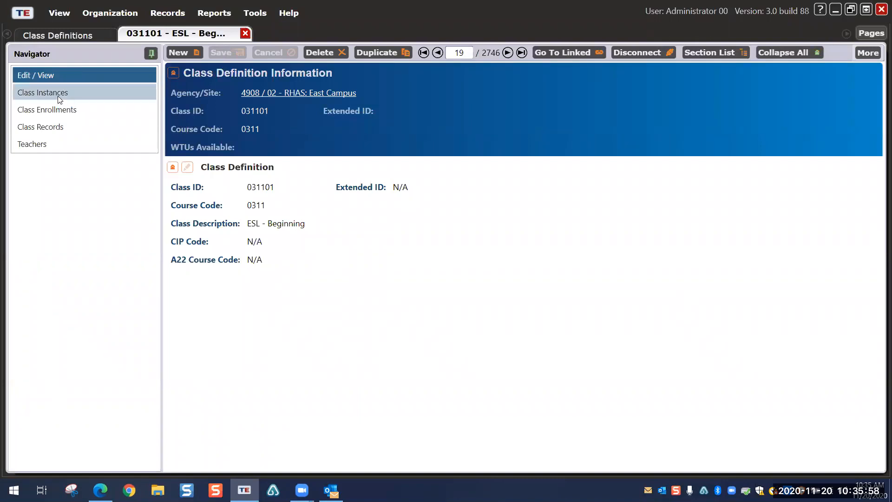
Step: List the six class instances with a widened Focus Area column and open the 9/5/2020 instance
click(60, 96)
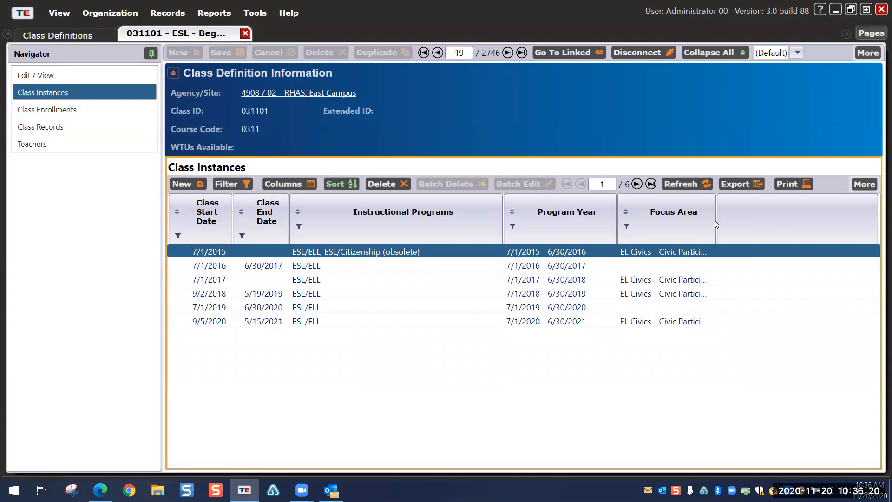
drag(714, 220, 795, 237)
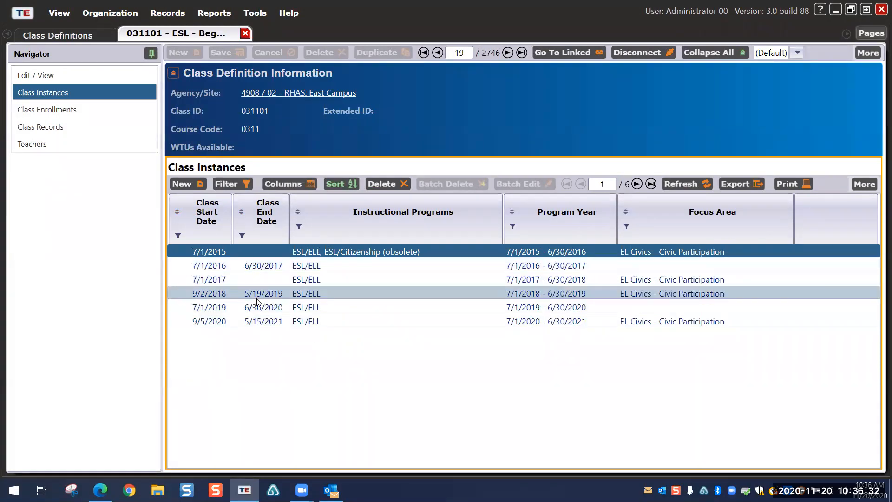
click(281, 323)
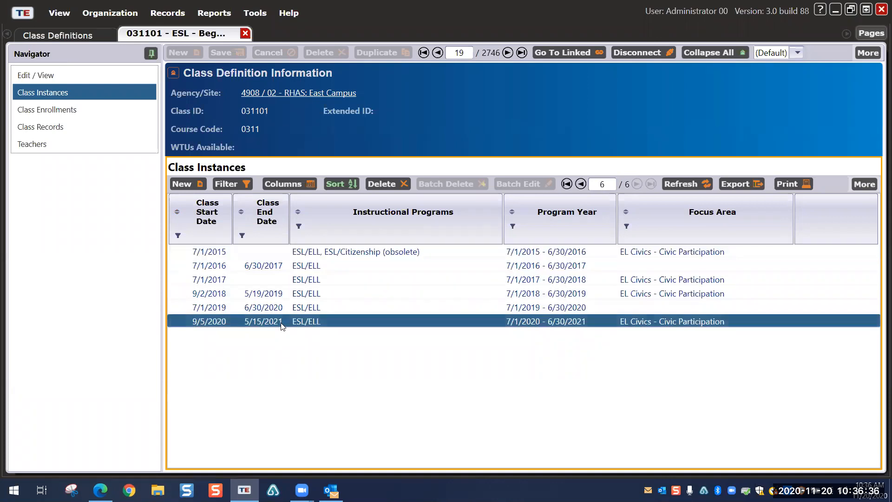
double_click(281, 323)
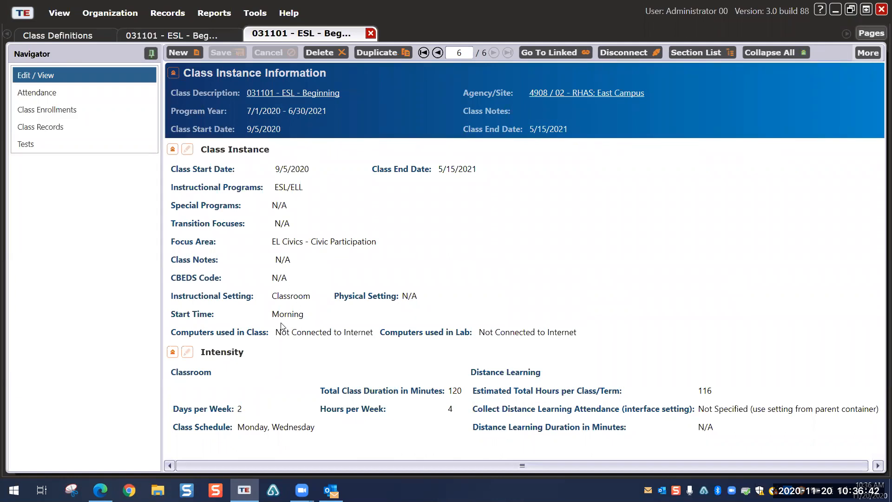
Step: Put the 9/5/2020 instance's Class Instance section in edit mode and review its programs and focus area
click(187, 150)
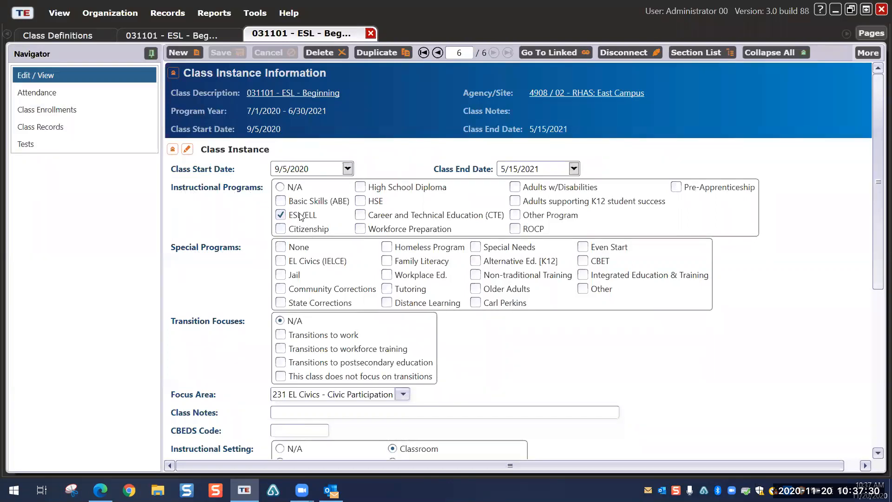
scroll(348, 297, down, 3)
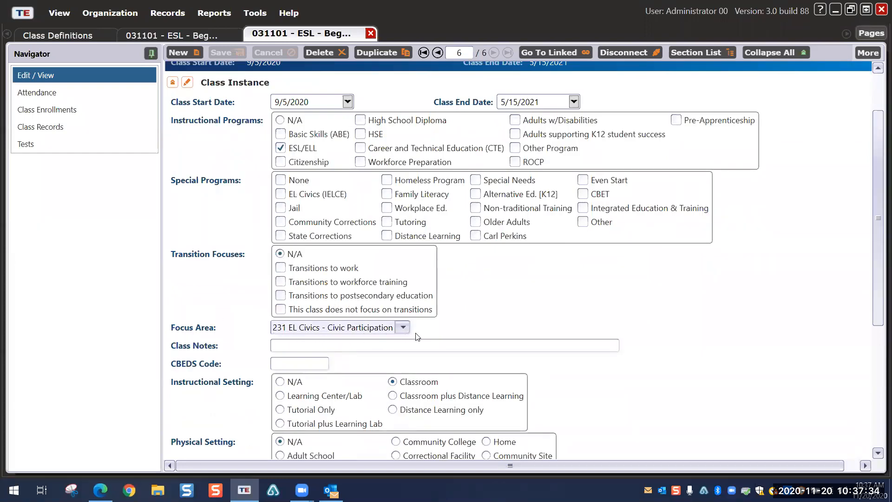
scroll(418, 328, down, 4)
scroll(441, 264, down, 4)
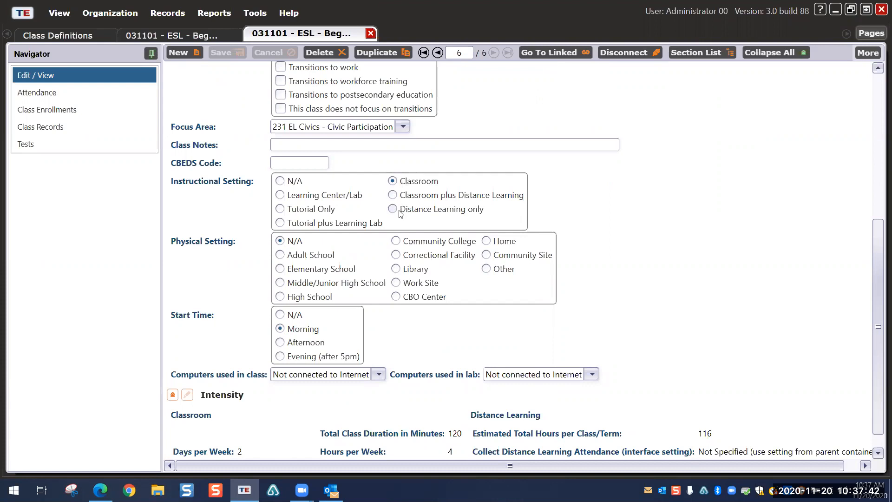
scroll(402, 214, up, 6)
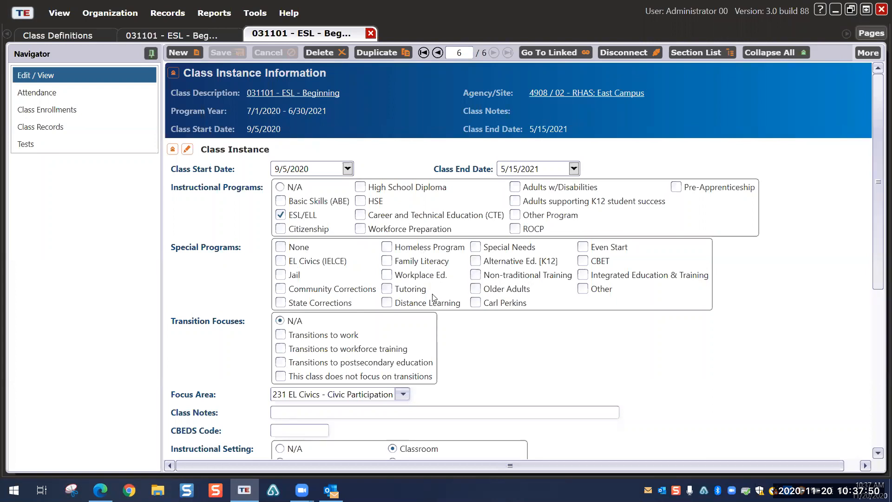
click(386, 303)
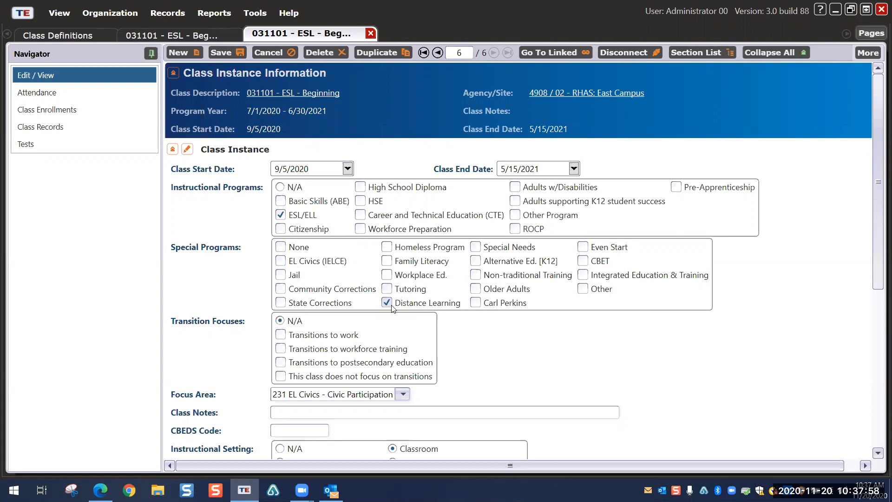
click(387, 303)
scroll(442, 306, down, 3)
scroll(444, 308, down, 3)
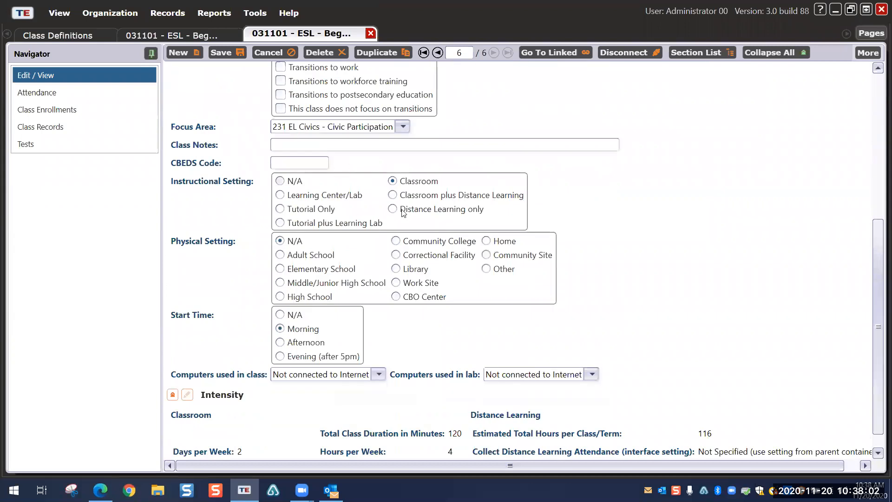
scroll(432, 216, down, 1)
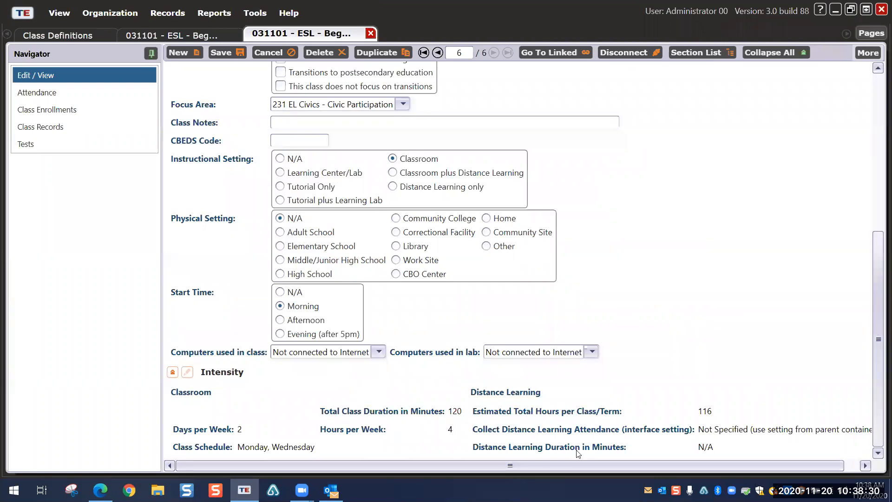
Step: Make the Intensity section editable and review duration 120, estimated hours 116 and attendance choices
click(188, 372)
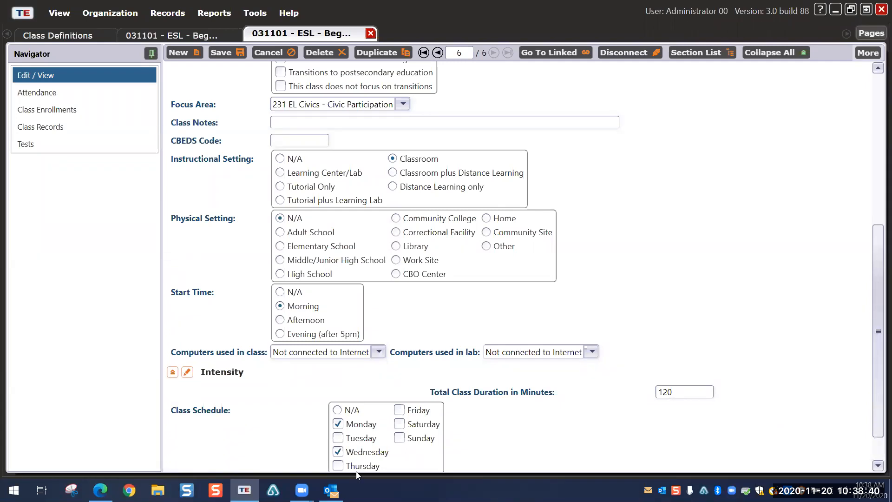
scroll(490, 376, down, 1)
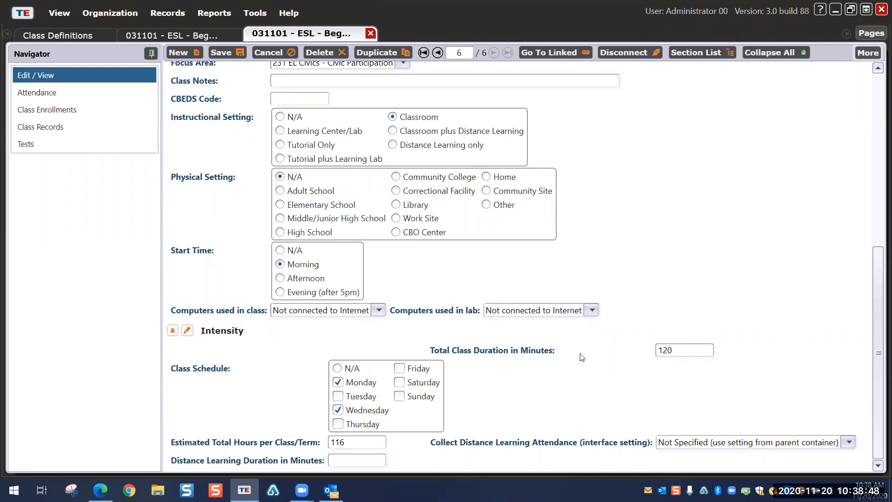
double_click(672, 348)
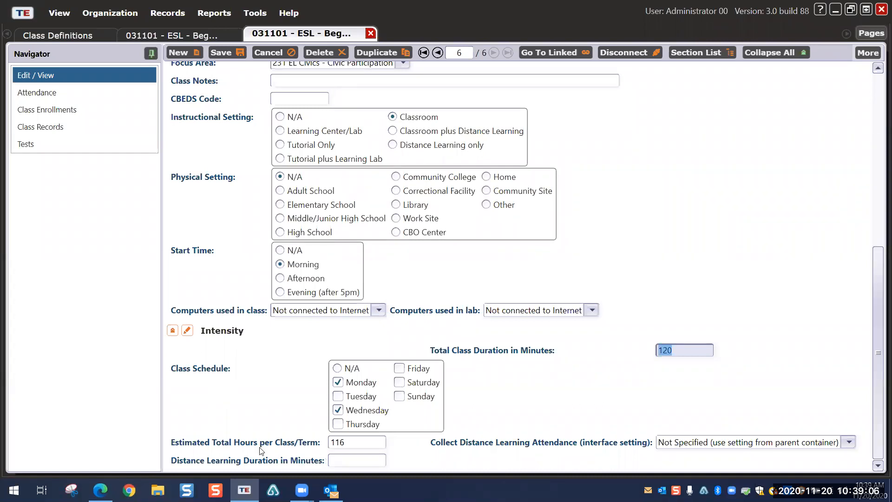
click(330, 442)
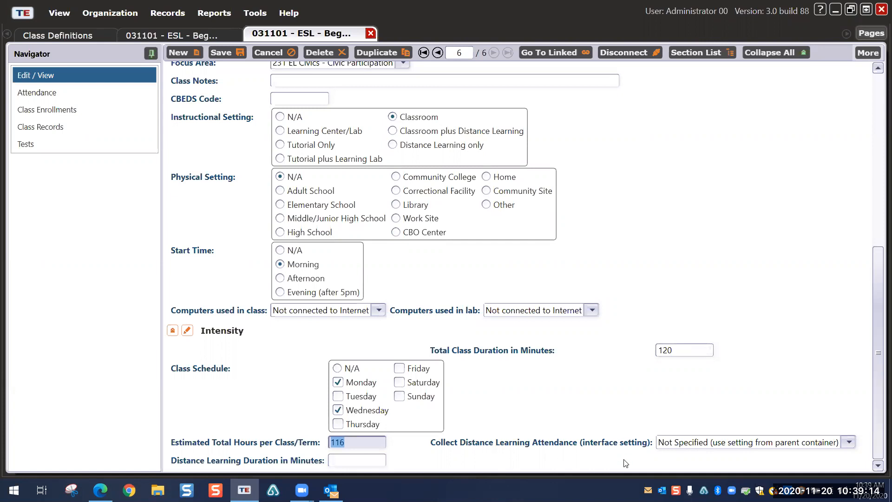
click(851, 443)
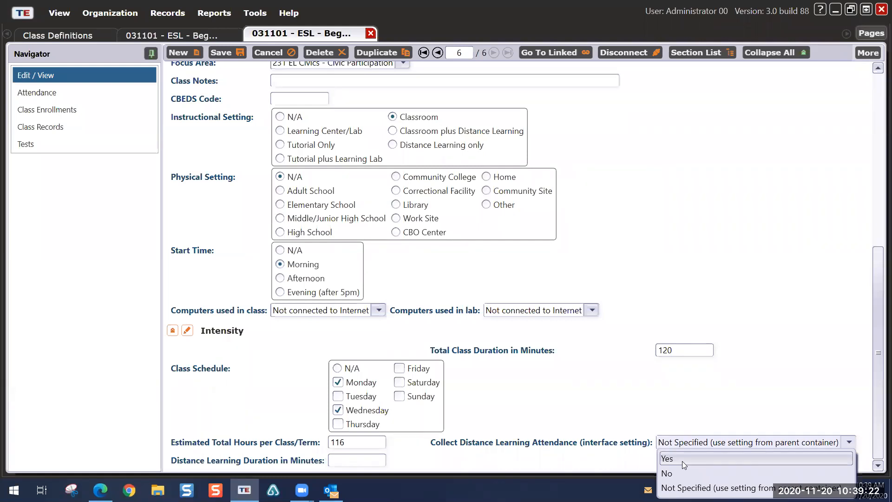
click(653, 421)
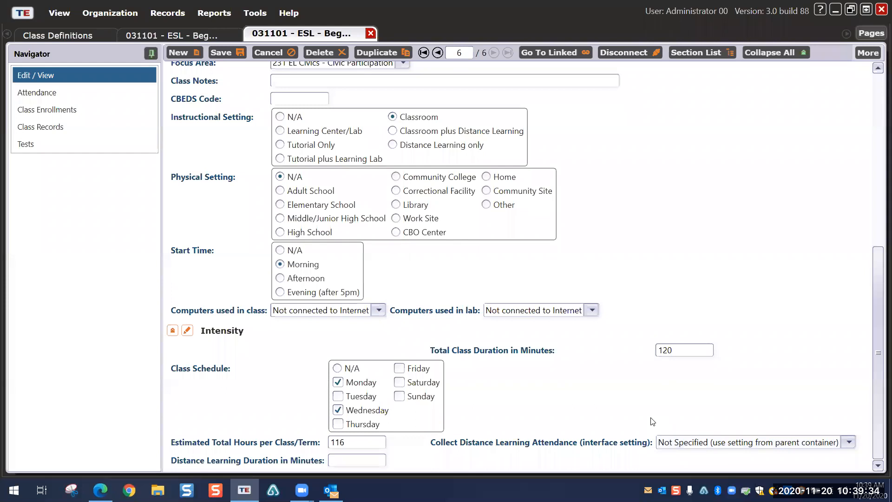
drag(879, 379, 879, 113)
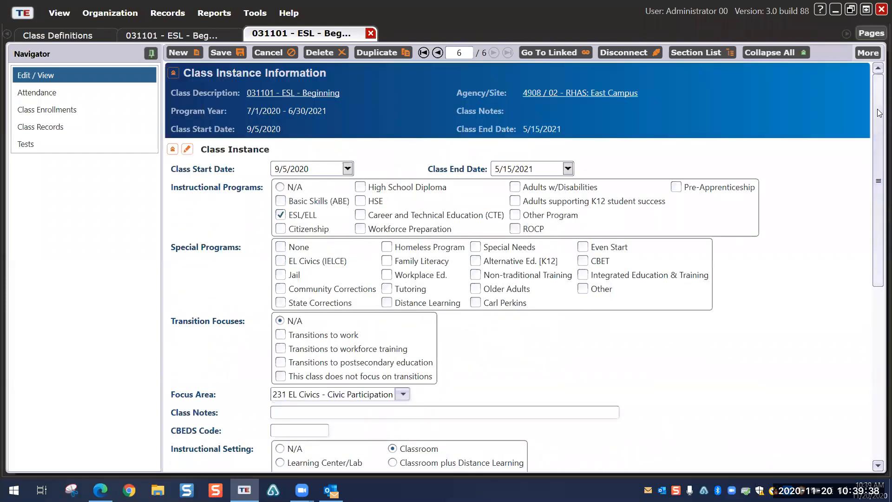
Step: Close the 9/5/2020 instance via its save prompt, the 031101 definition and the Class Definitions list
click(368, 33)
click(446, 262)
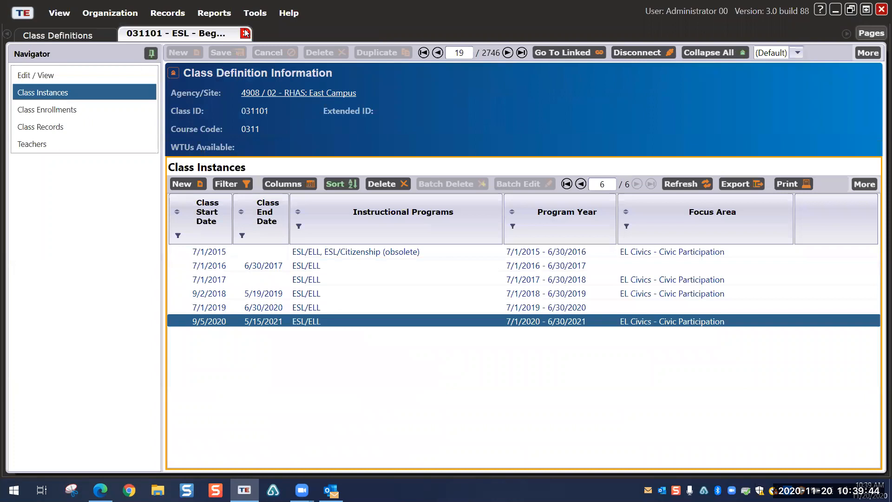
click(245, 33)
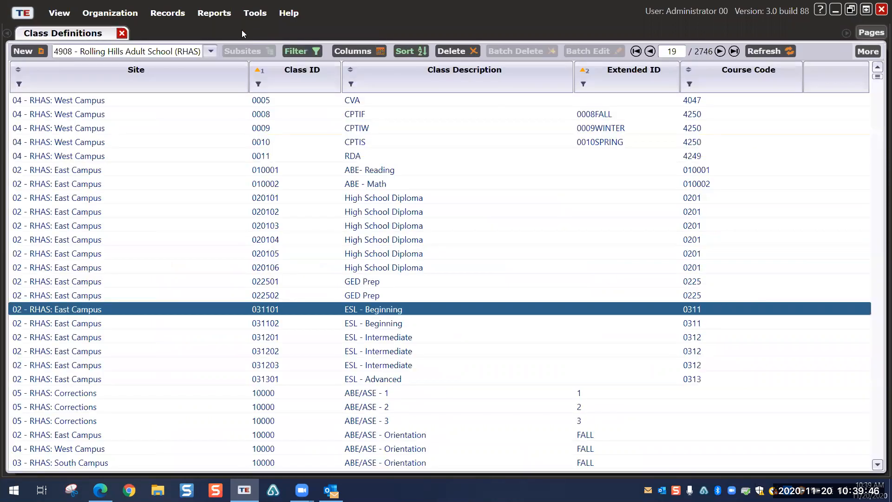
click(121, 33)
Step: Open the full Class Instances list from Organization > Classes > Instances
click(120, 14)
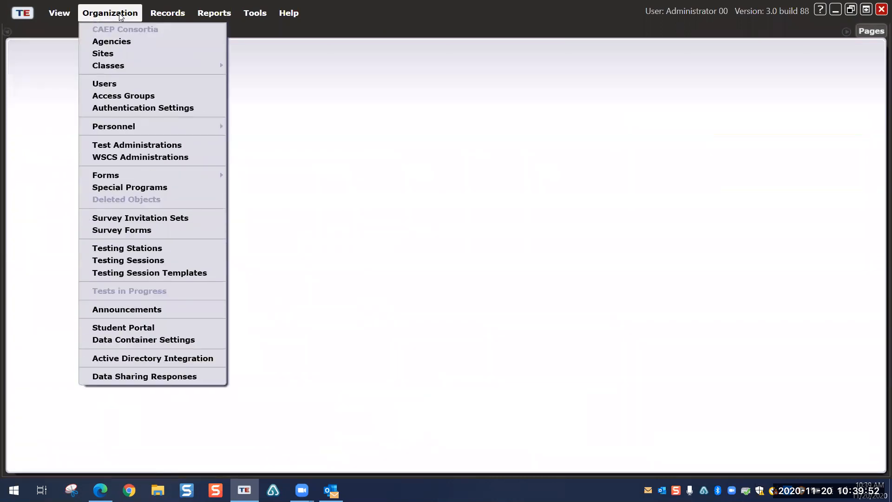
mouse_move(127, 66)
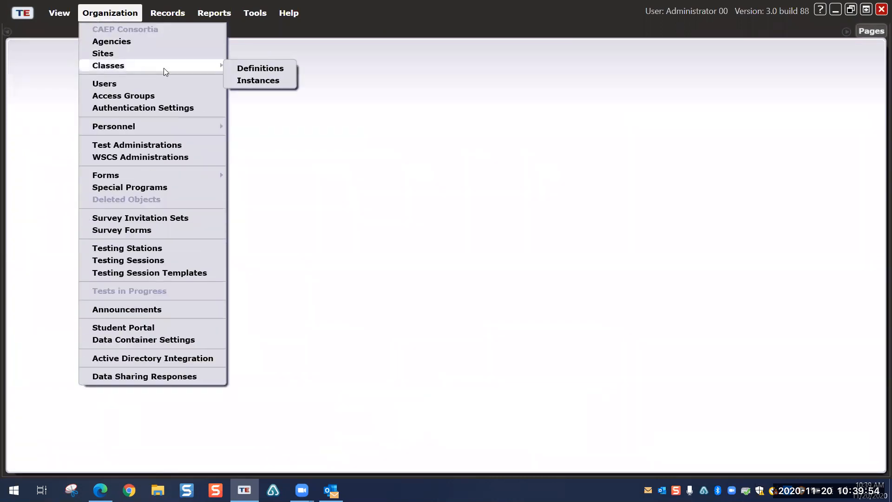
click(261, 82)
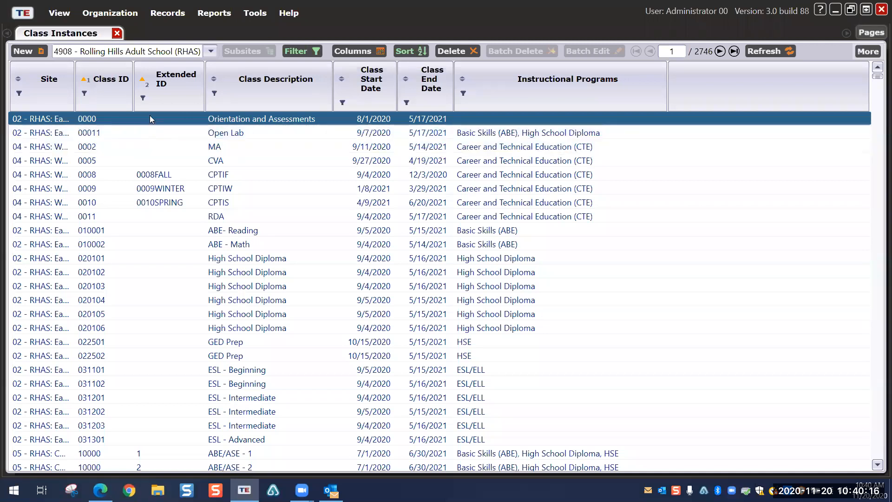
Step: Open the 031101 ESL - Beginning class instance from the list
click(163, 370)
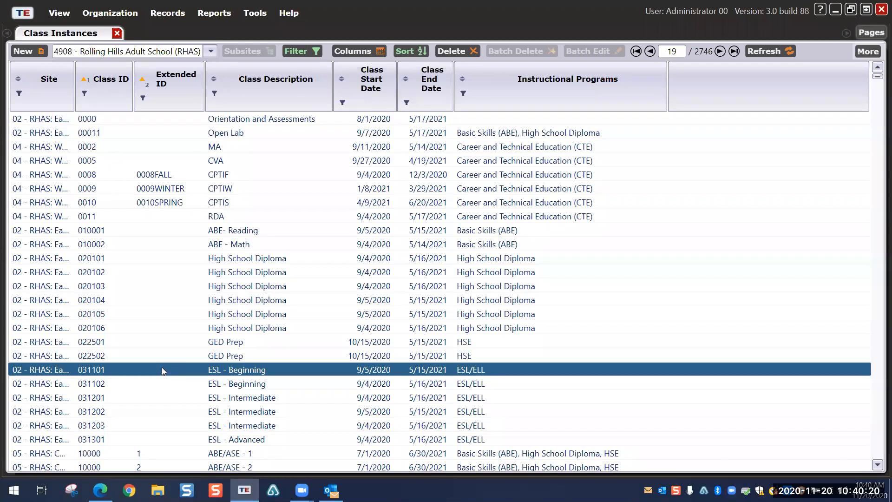
double_click(162, 370)
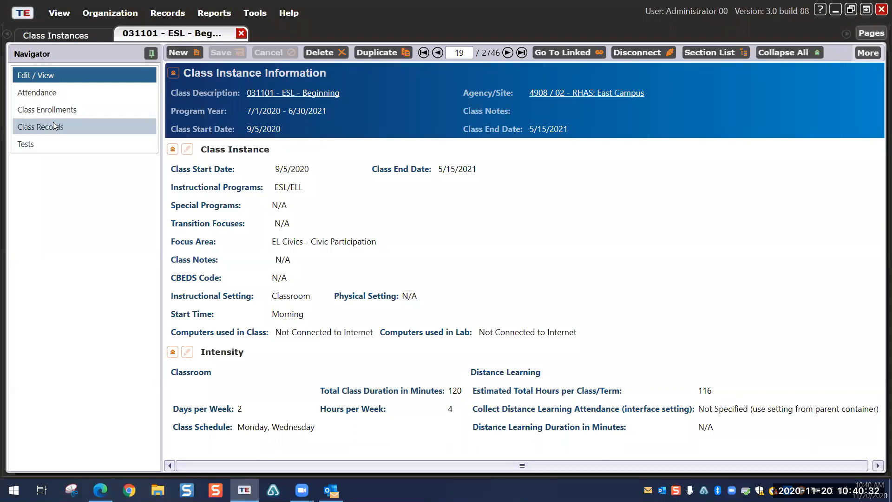
click(112, 13)
mouse_move(148, 66)
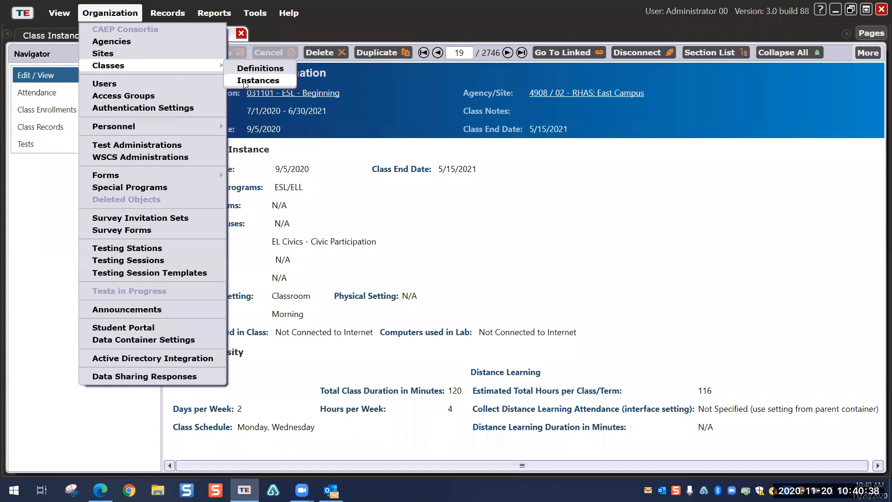
Step: Close the 031101 class instance record and the Class Instances list
click(268, 27)
click(241, 33)
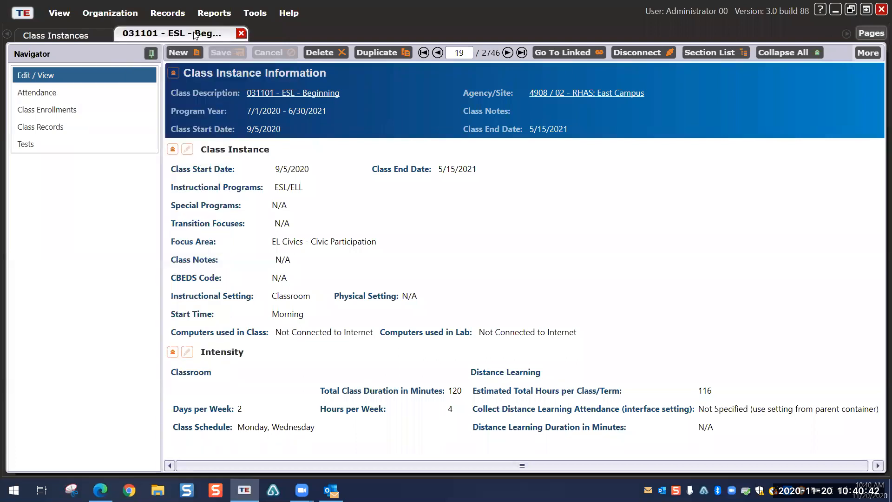
click(118, 32)
click(110, 13)
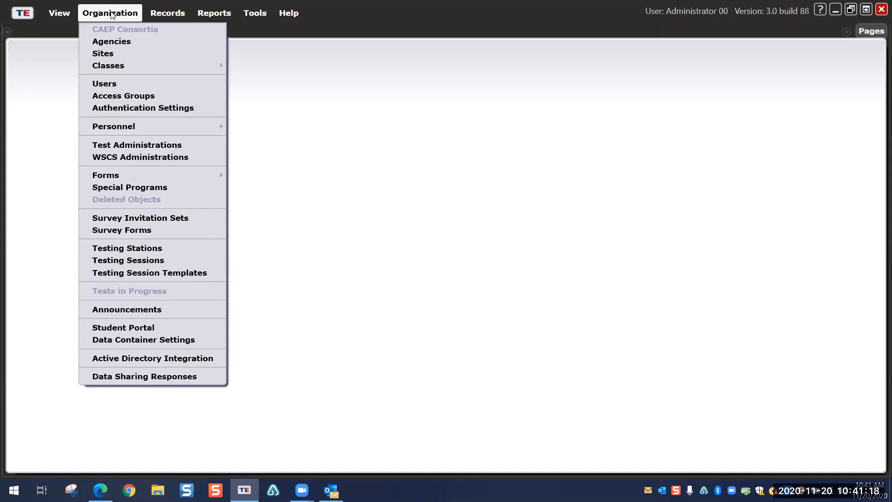
Step: Open the Class Definitions list, then close it again
mouse_move(146, 66)
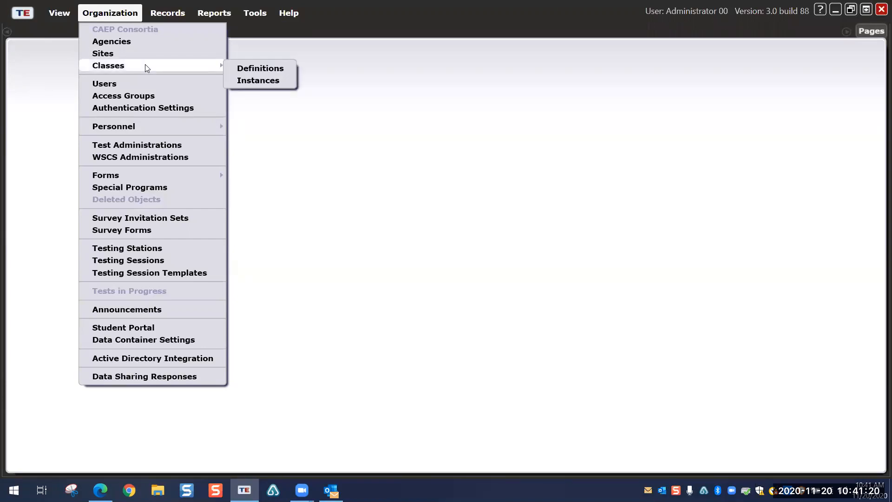
click(253, 67)
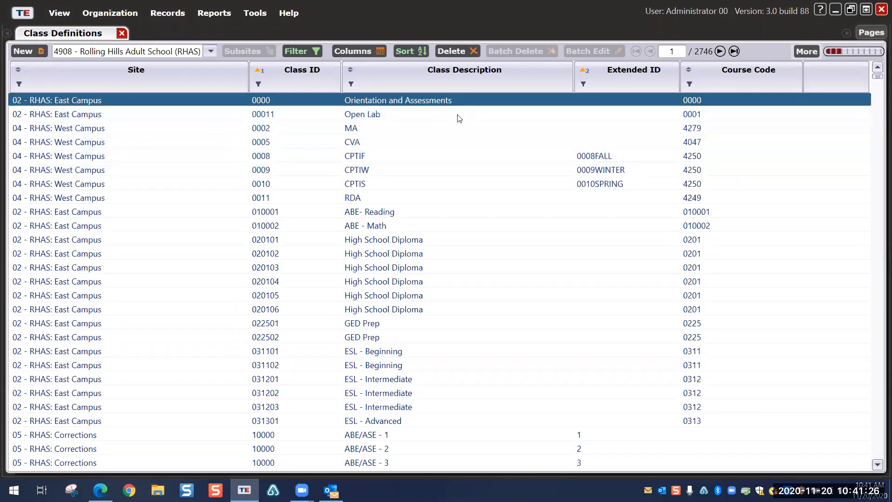
click(122, 33)
Step: Reopen the Class Instances list and open the 031101 ESL - Beginning instance (19 of 2746)
click(121, 16)
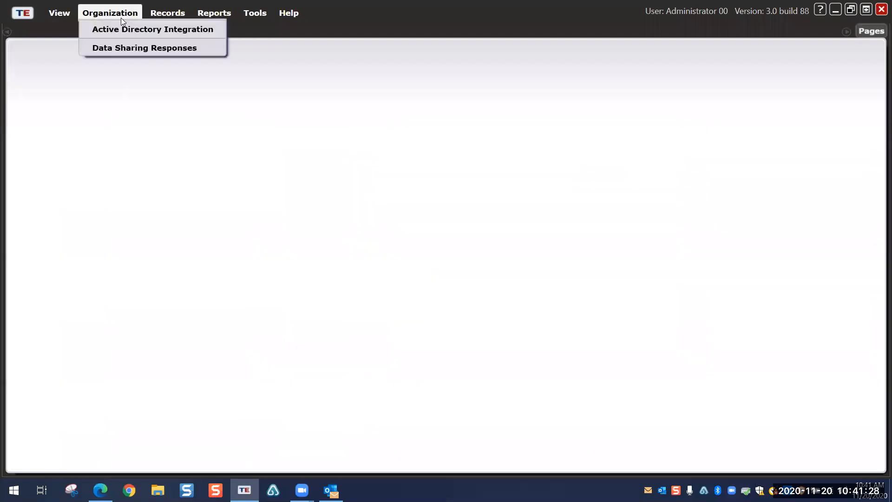
mouse_move(184, 67)
click(260, 81)
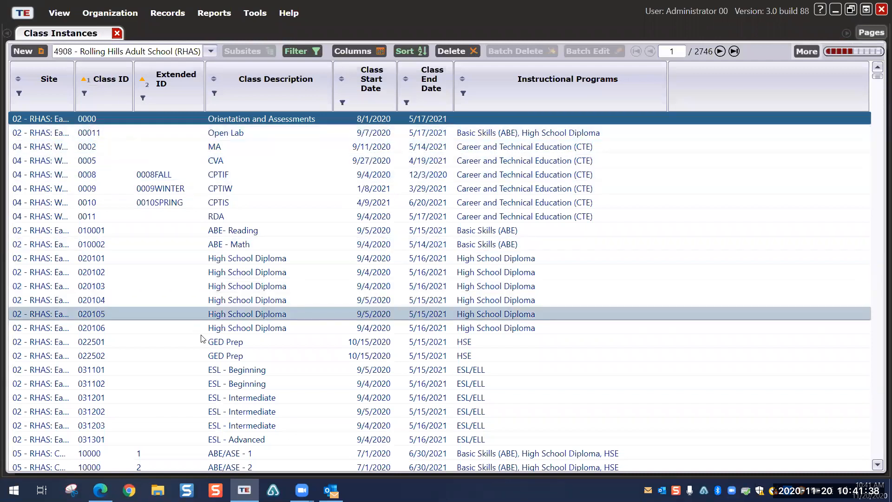
double_click(215, 371)
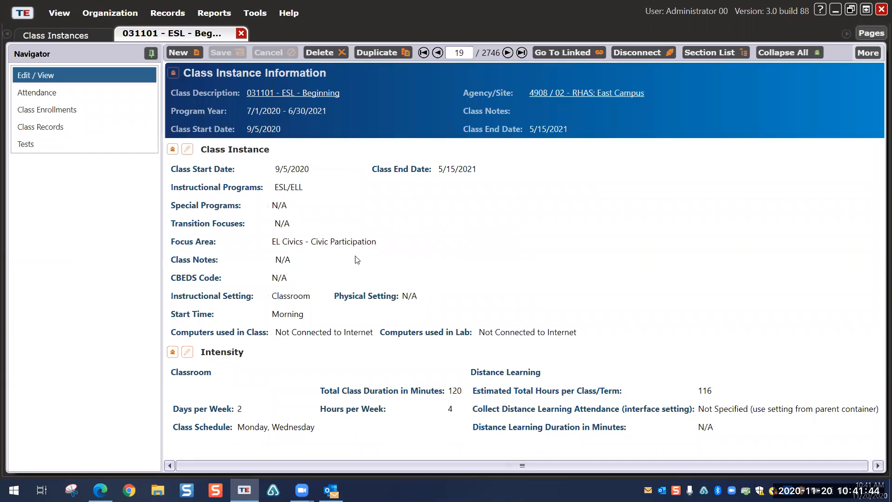
Step: Put the 031101 instance details in edit mode, review program and setting options, then close it
click(187, 148)
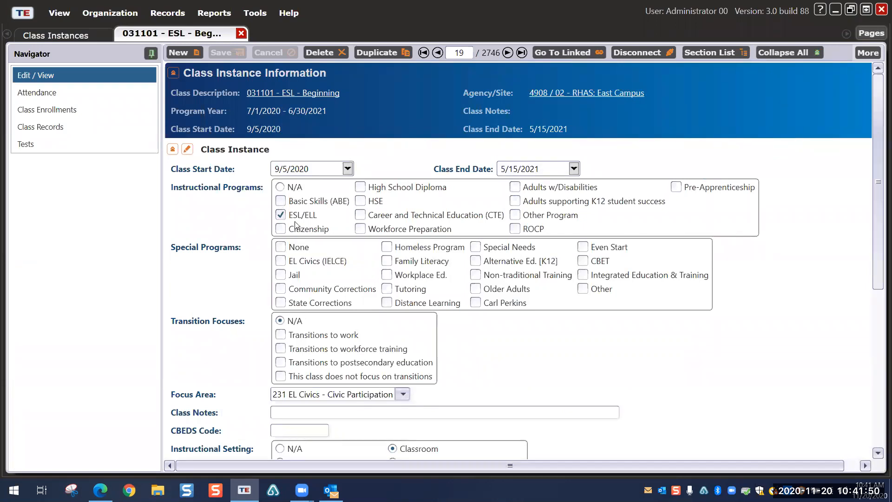
scroll(494, 311, down, 3)
scroll(495, 312, down, 5)
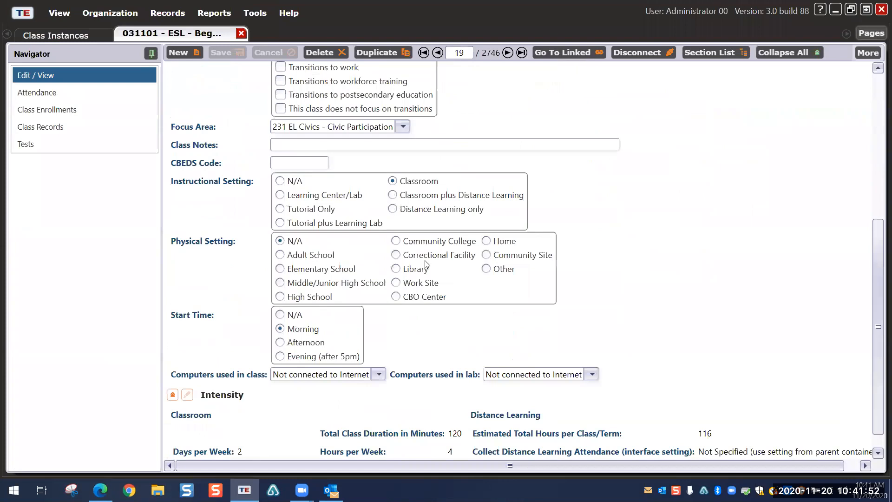
scroll(447, 297, down, 1)
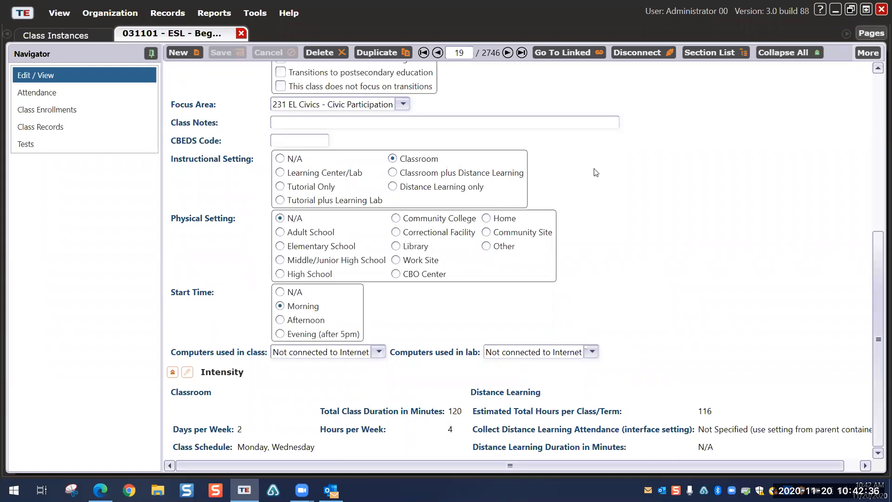
scroll(594, 171, up, 5)
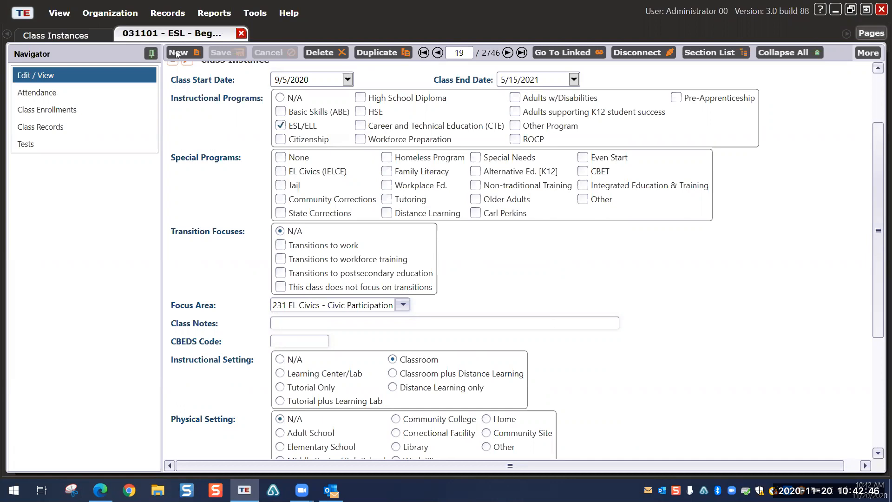
click(241, 34)
Step: Close the Class Instances list and open the 031101 ESL - Beginning definition from Class Definitions
click(117, 34)
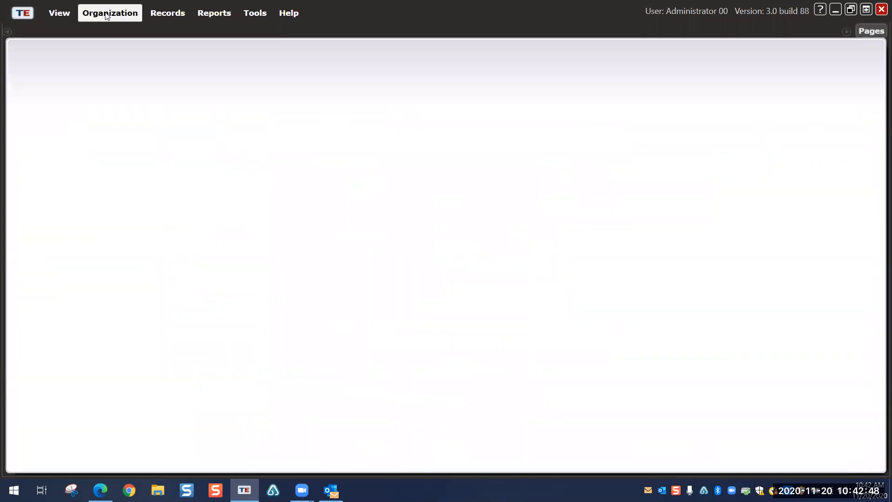
click(109, 13)
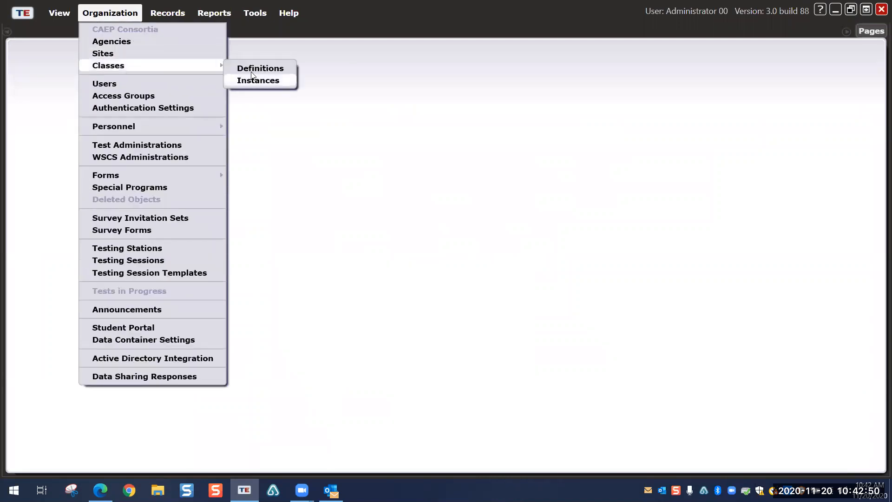
click(251, 65)
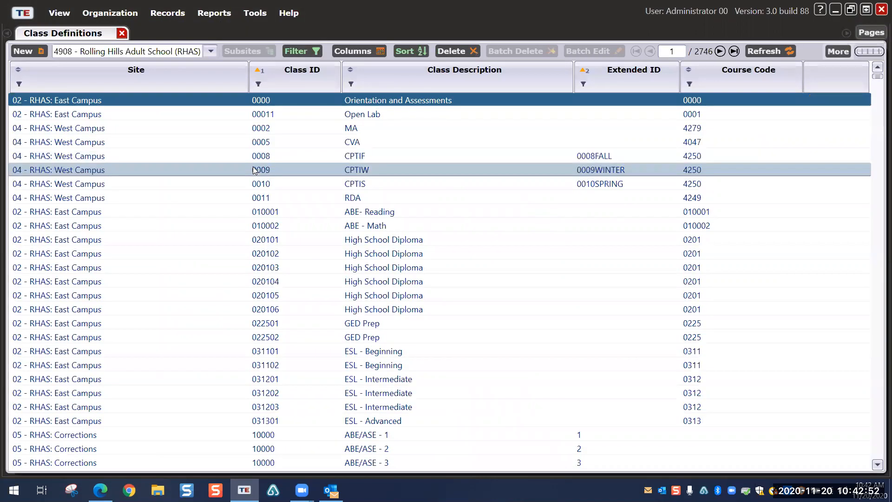
click(288, 352)
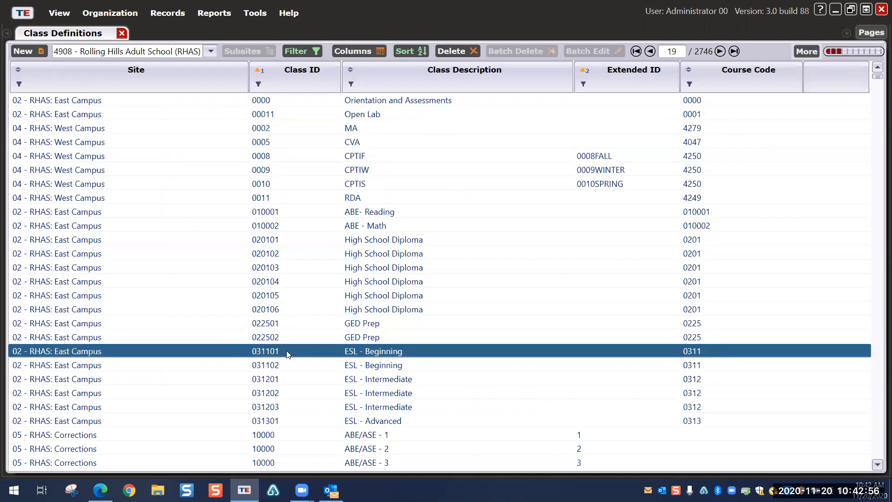
double_click(287, 352)
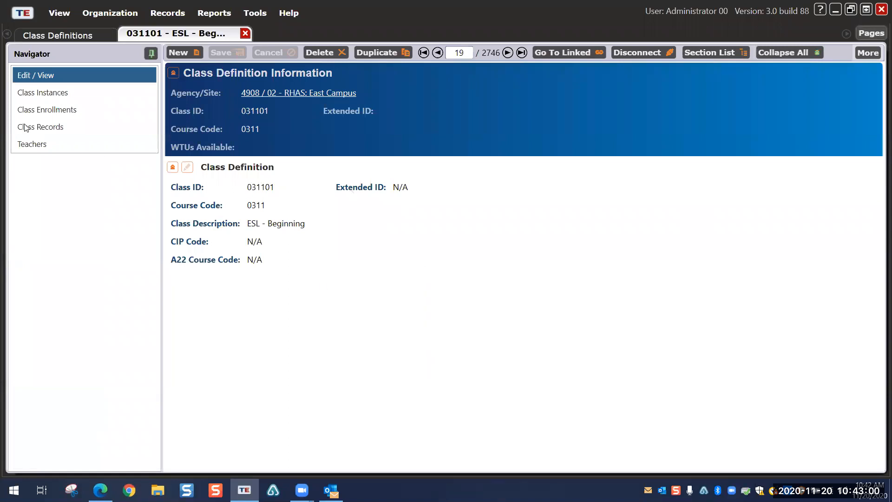
Step: List the 031101 definition's six linked class instances, from 7/1/2015 through 9/5/2020
click(41, 91)
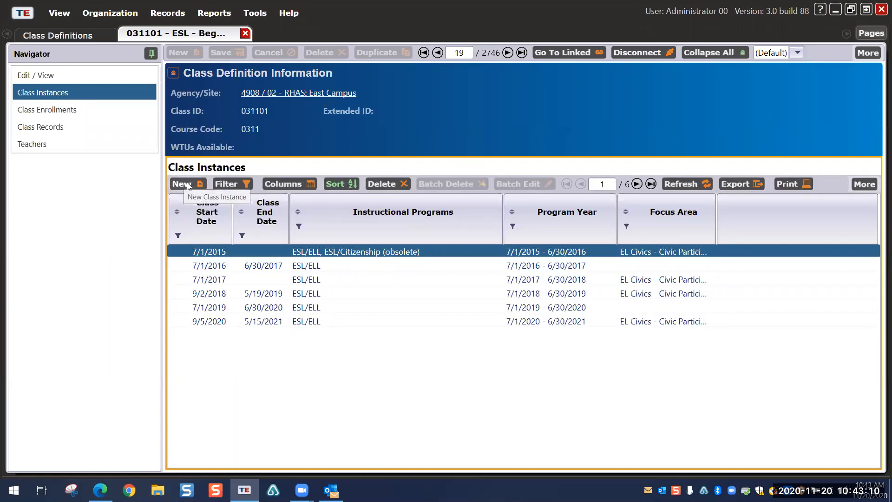
click(110, 13)
mouse_move(149, 68)
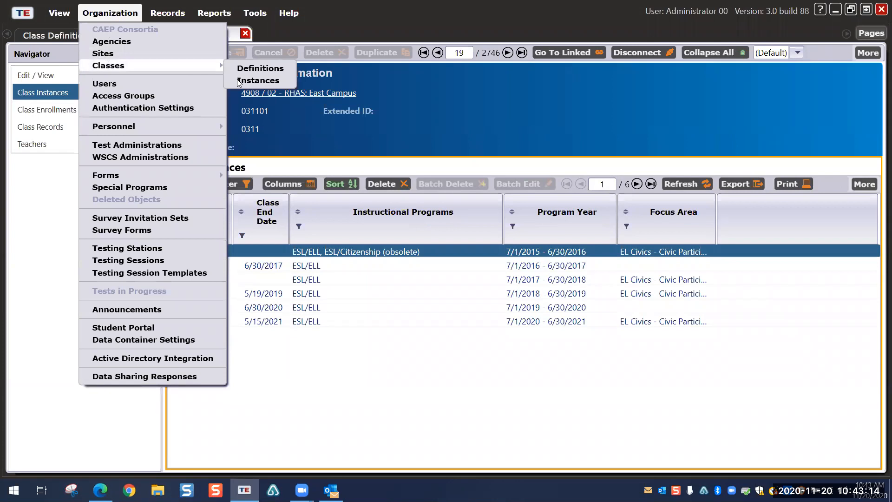
click(258, 80)
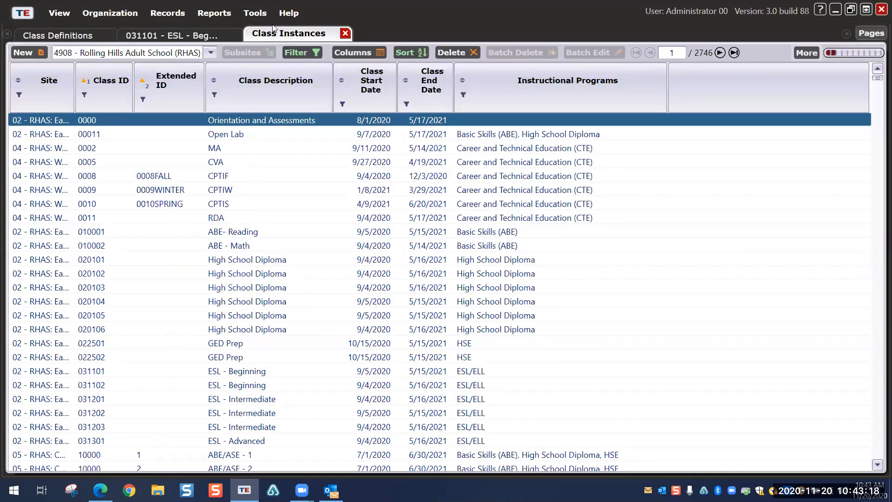
click(345, 32)
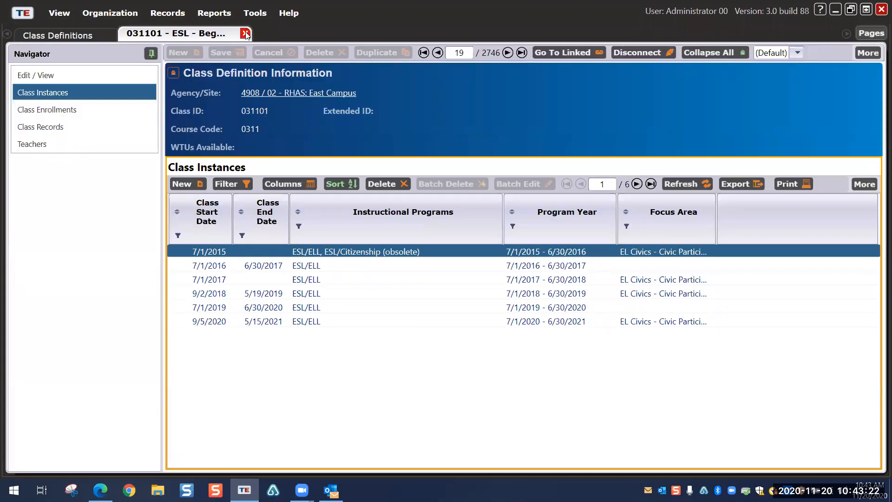
Step: Start a new 031101 class instance at RHAS: East Campus and check the Program Year choices
click(186, 185)
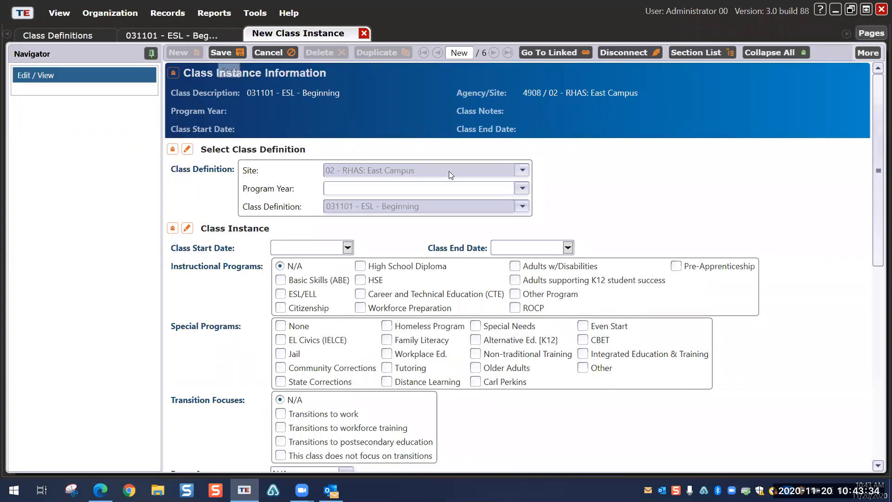
click(524, 189)
click(454, 194)
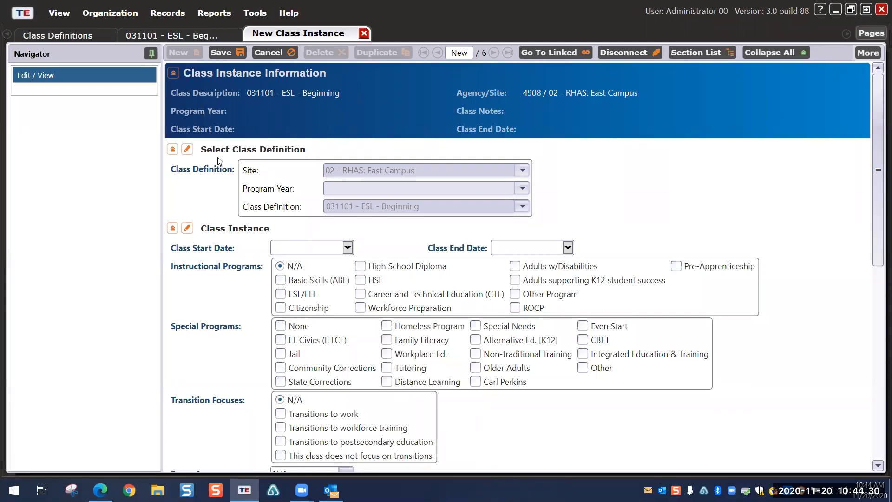
Step: Discard the unsaved new instance and close the ESL - Beginning definition and Class Definitions list
click(364, 33)
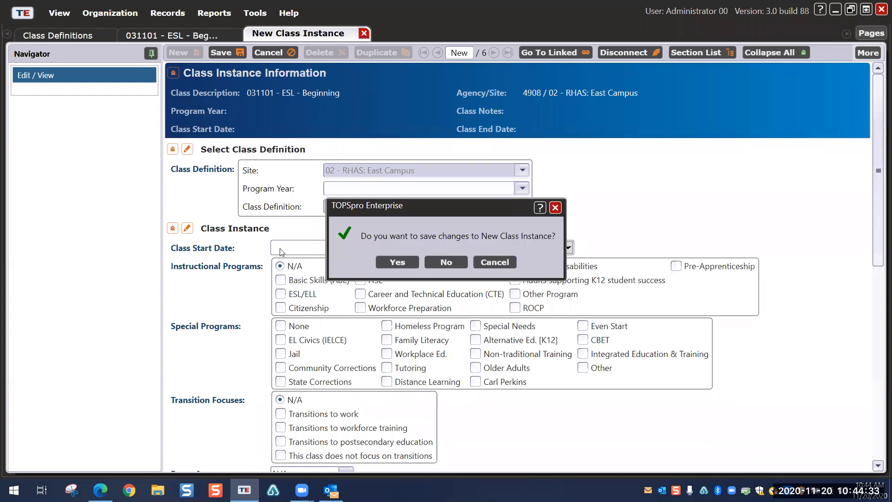
click(441, 259)
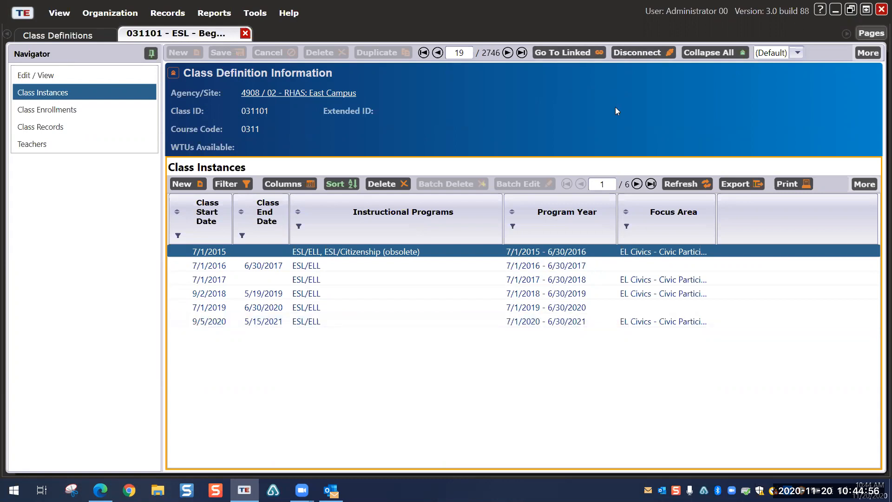
click(245, 33)
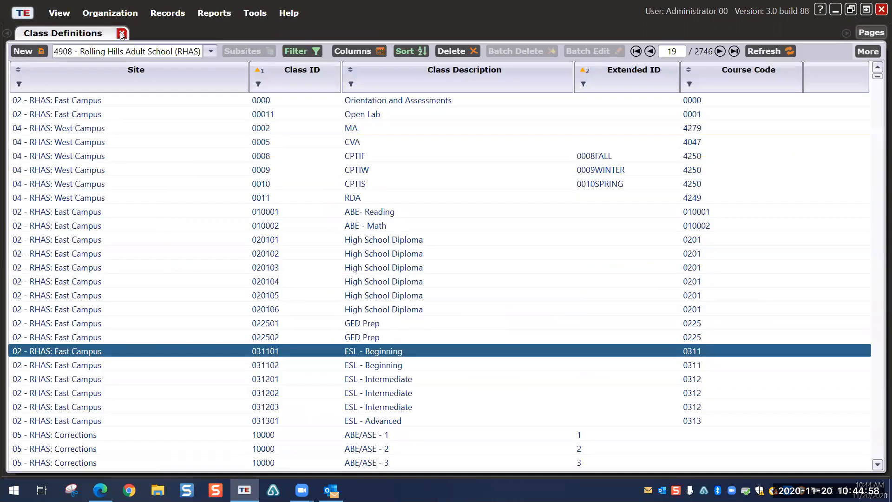
click(121, 34)
click(112, 9)
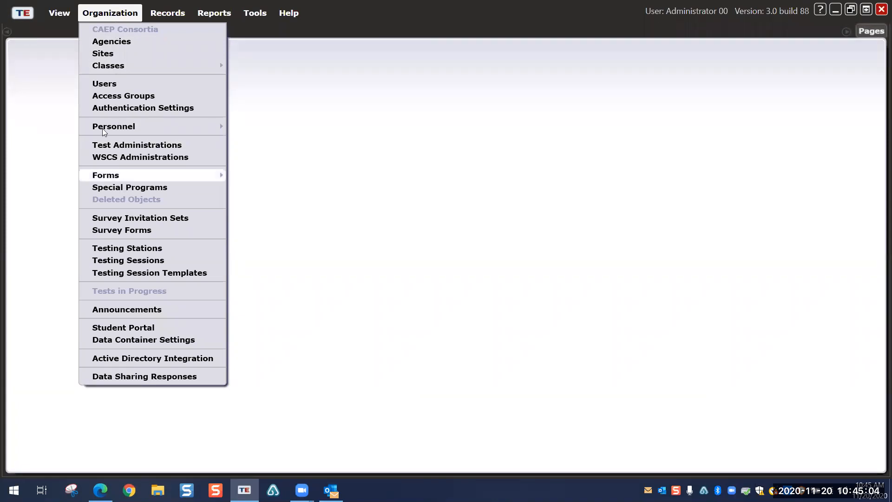
Step: Open the Users list for 4908 - Rolling Hills Adult School, spanning 305 pages
click(105, 84)
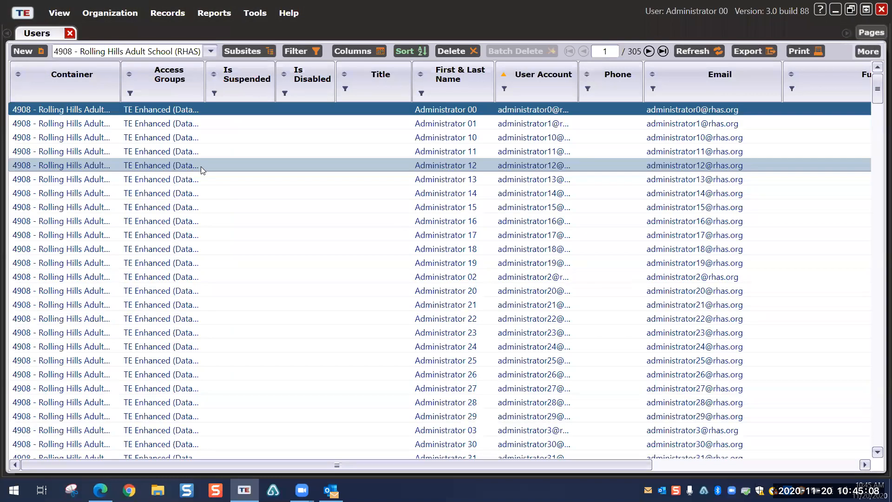
click(103, 14)
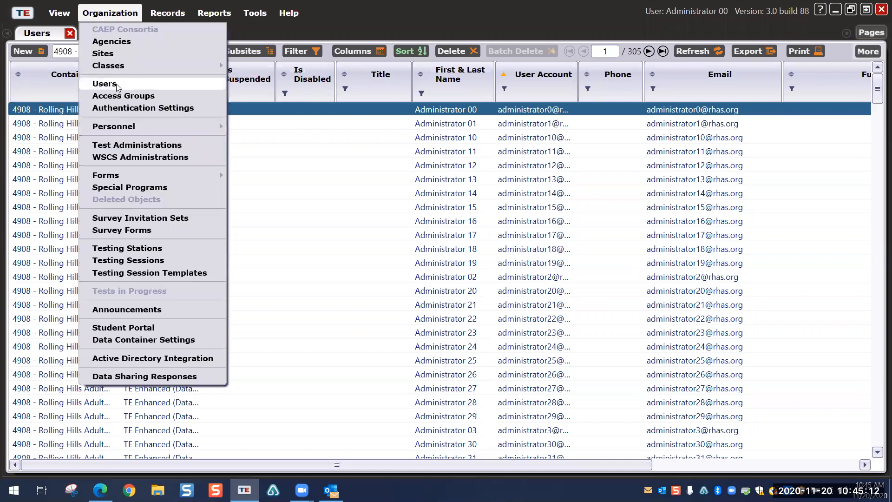
click(411, 19)
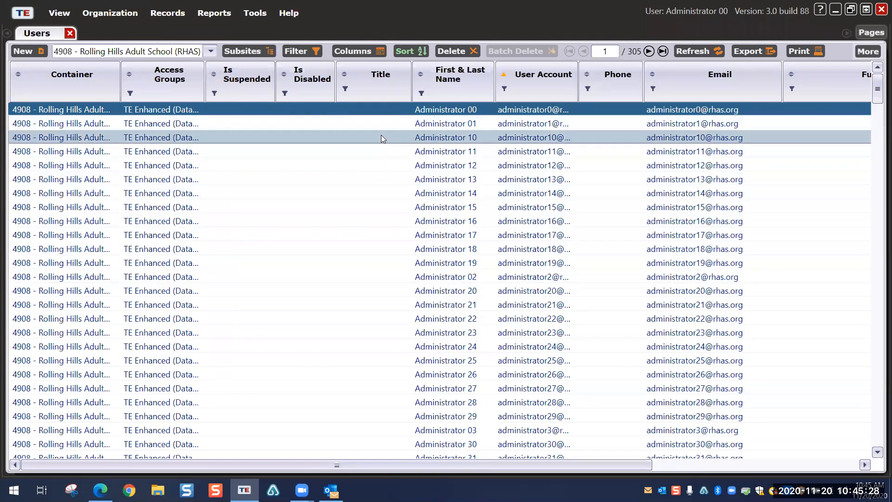
Step: Start a blank user record and check the Container list for 4908 - Rolling Hills Adult School (RHAS)
click(25, 52)
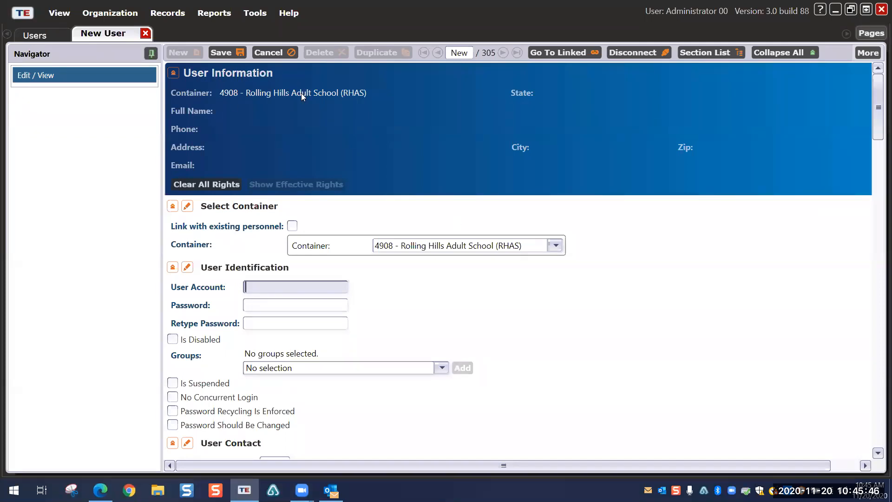
click(556, 245)
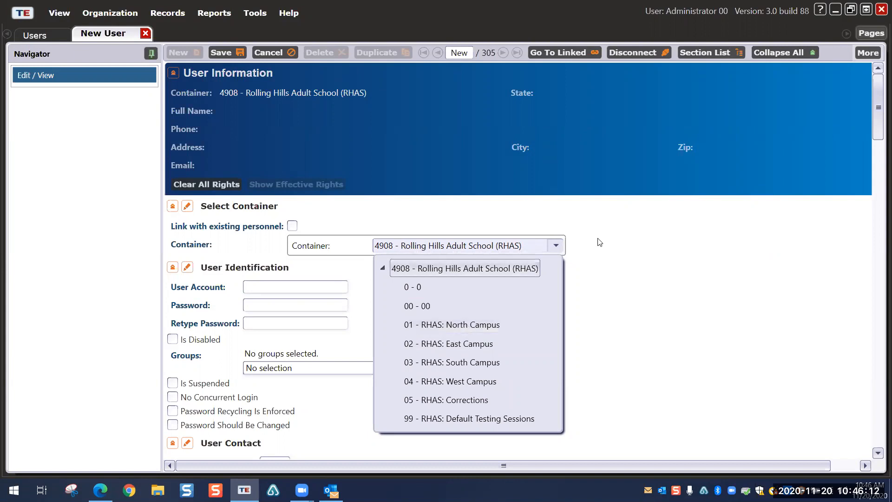
Step: Keep RHAS as the container and show the Groups dropdown under User Account
click(478, 263)
click(283, 288)
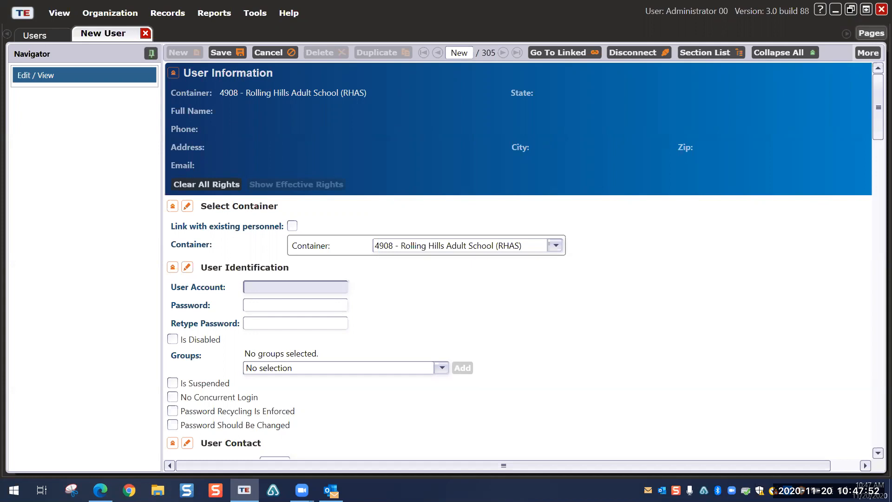
click(442, 368)
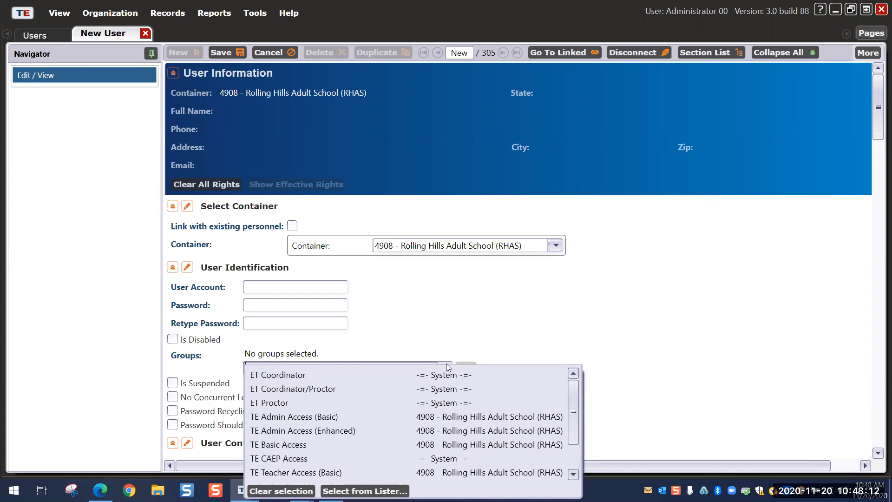
Step: Add the ET Coordinator/Proctor group and confirm the certification training statement
mouse_move(573, 407)
mouse_down()
mouse_move(571, 426)
mouse_move(573, 398)
mouse_up()
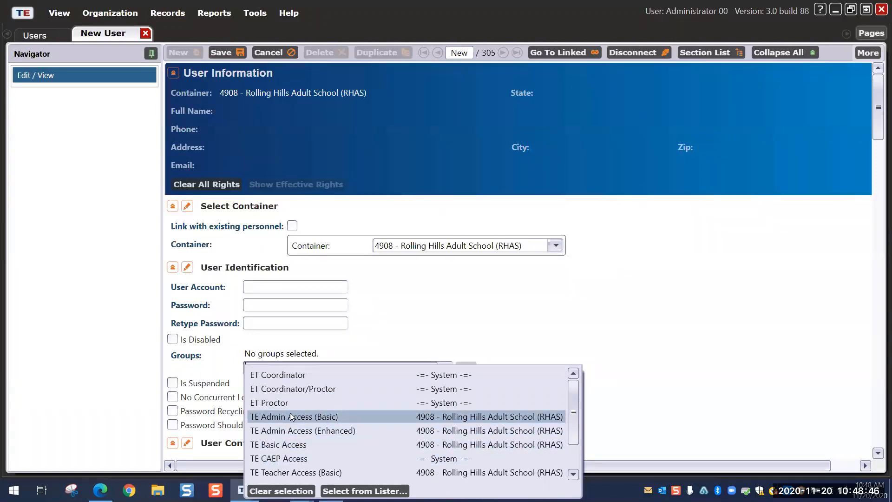
click(284, 389)
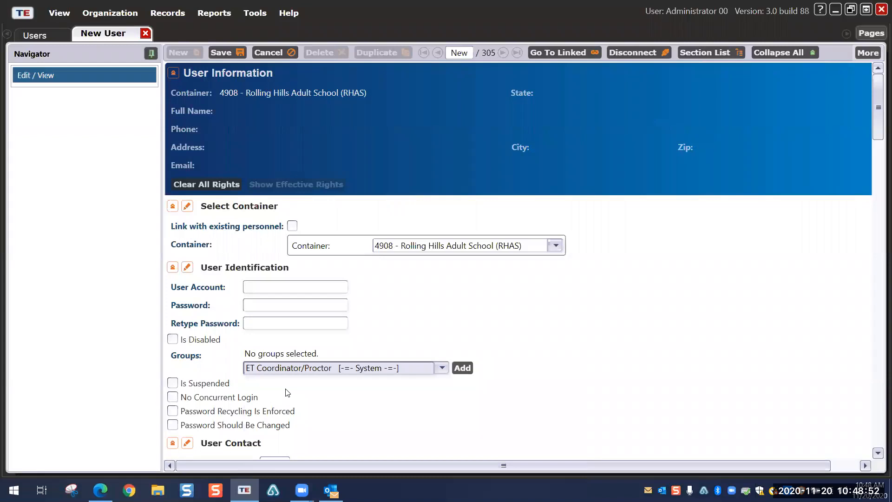
click(463, 368)
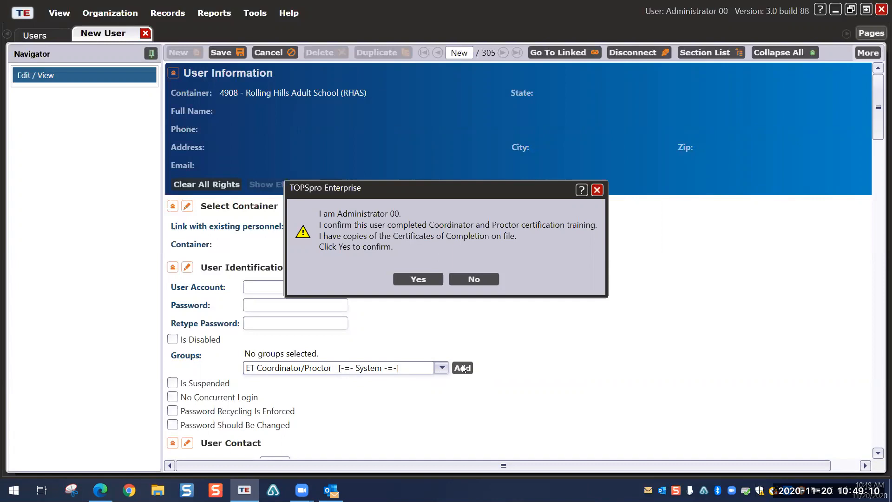
click(417, 278)
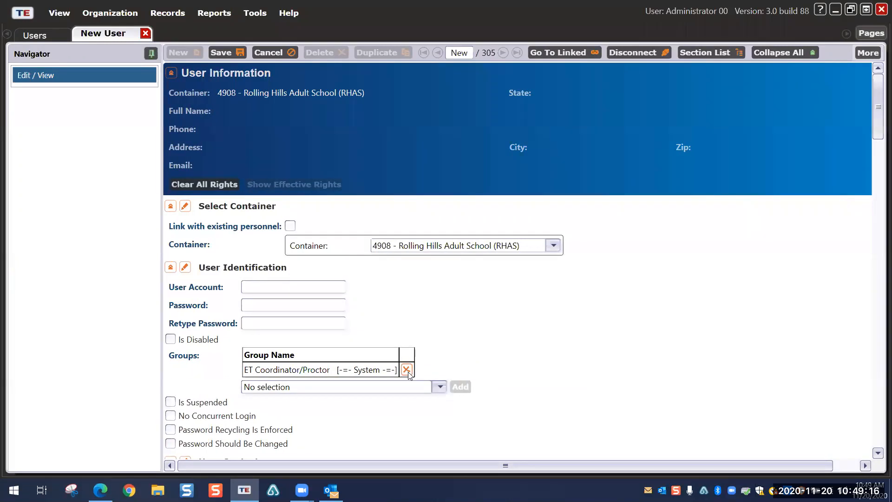
click(439, 388)
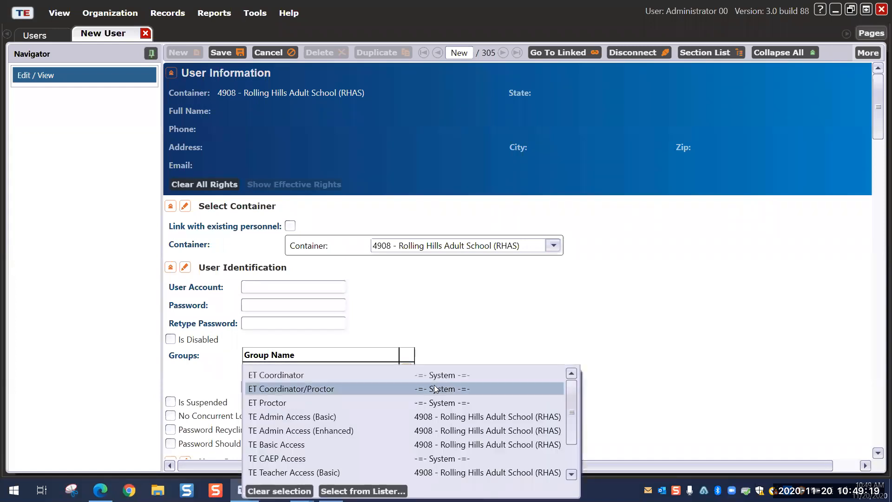
Step: Select TE Admin Access (Enhanced) in the Groups dropdown
click(287, 431)
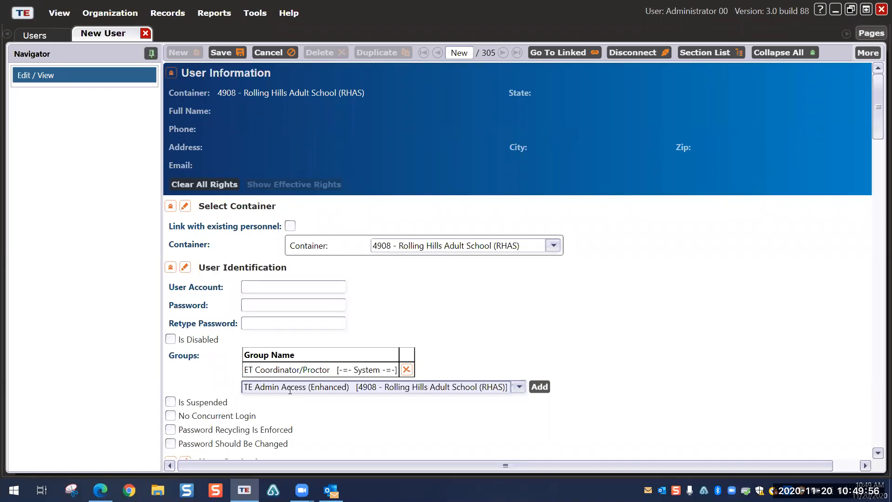
Step: Try adding TE Admin Access (Enhanced) and dismiss the insufficient-rights warning
click(541, 389)
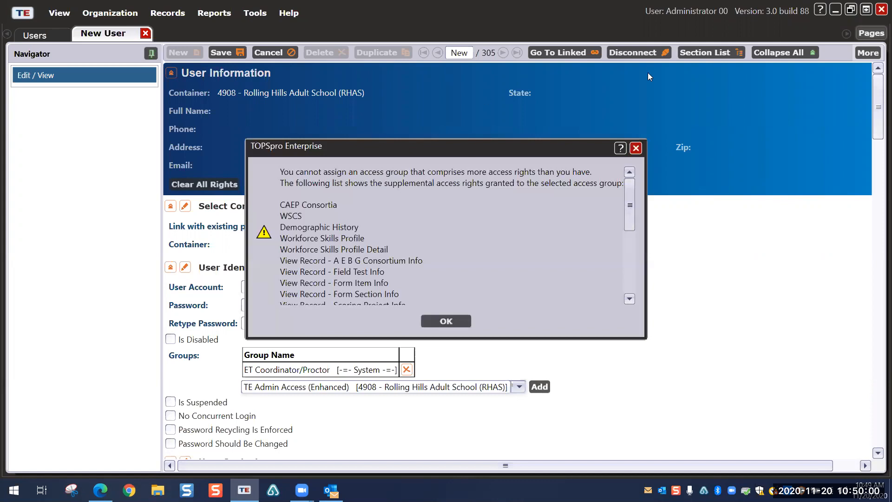
click(636, 148)
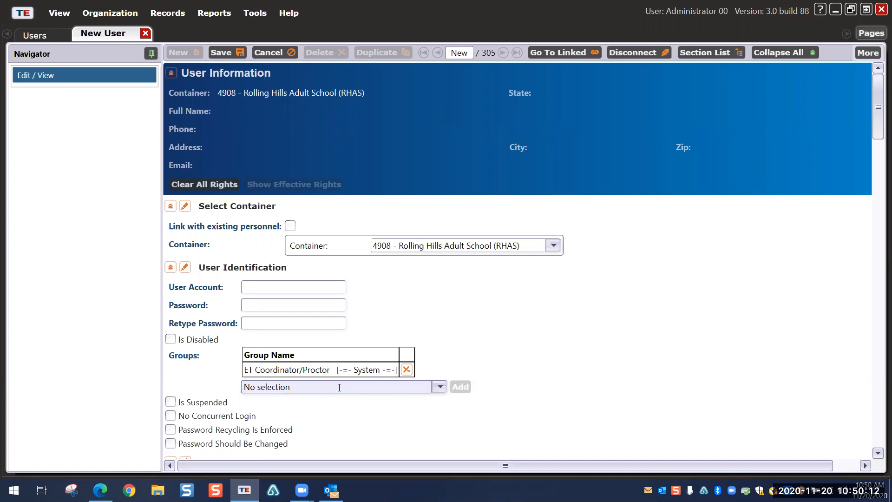
click(440, 388)
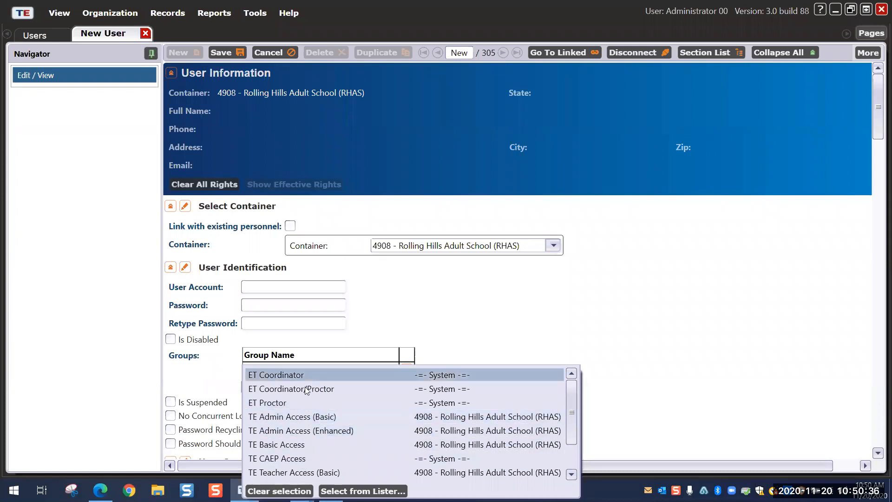
click(505, 314)
scroll(508, 370, down, 3)
scroll(492, 333, down, 3)
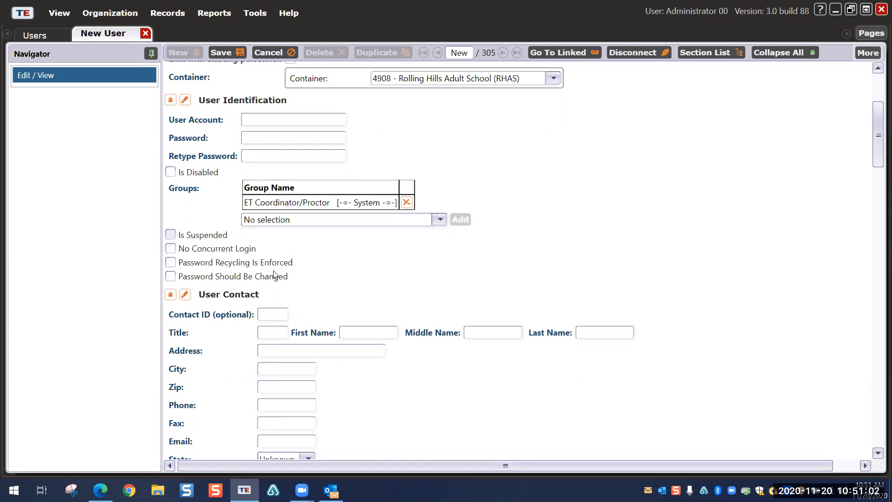
scroll(276, 275, down, 1)
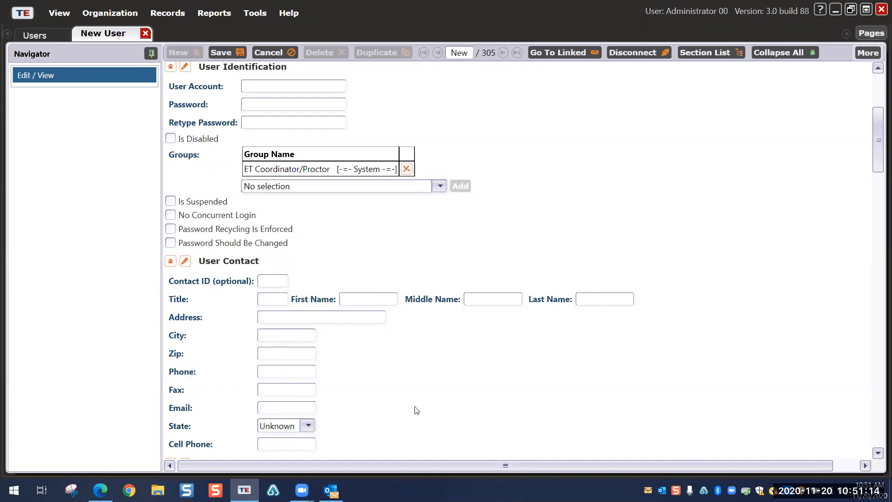
Step: Scroll down and switch Menu and Container Access Rights out of edit mode
scroll(461, 370, down, 4)
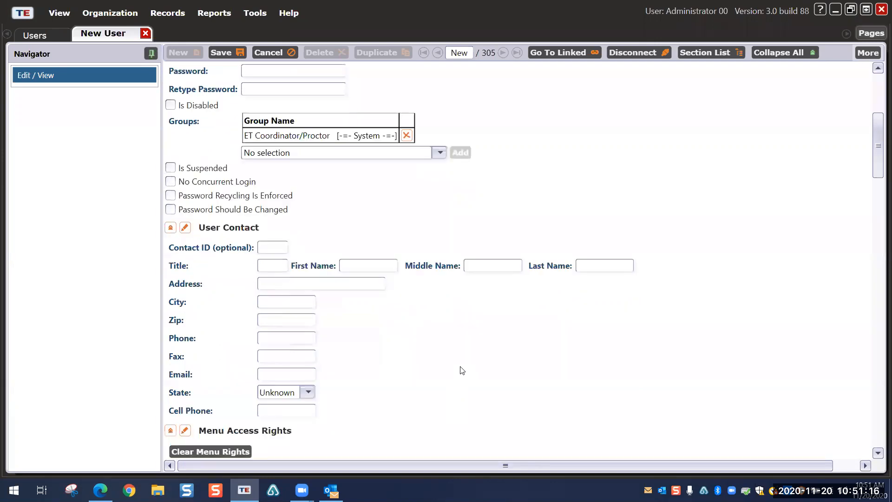
scroll(447, 347, down, 2)
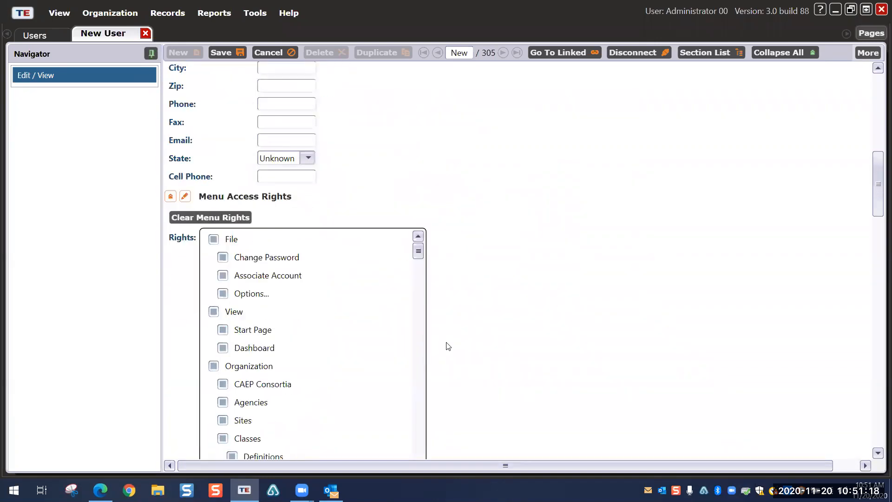
scroll(443, 250, down, 1)
scroll(442, 251, down, 1)
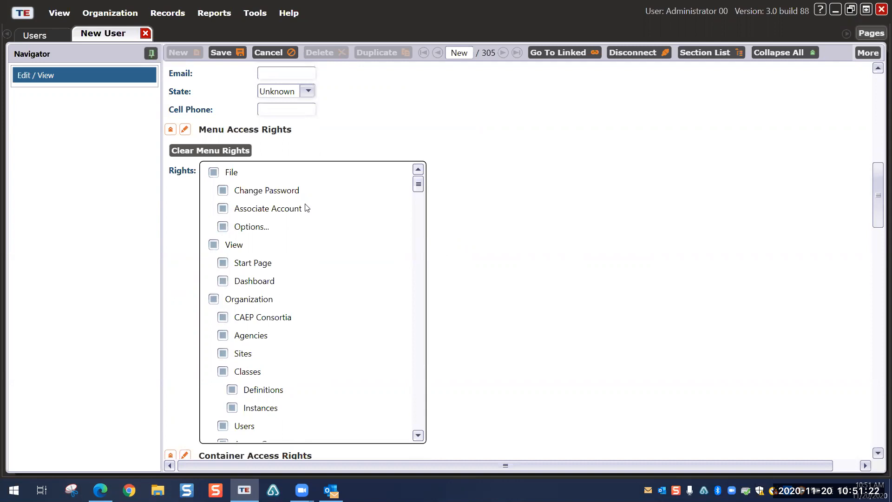
click(185, 130)
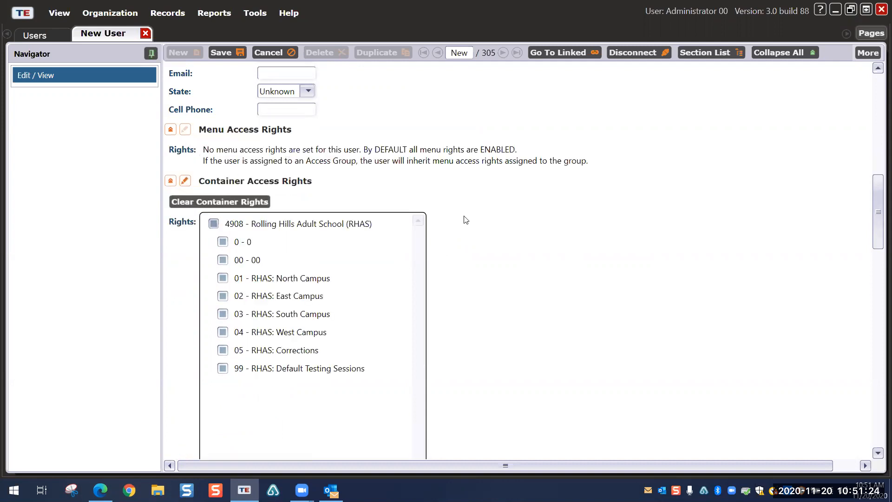
click(185, 182)
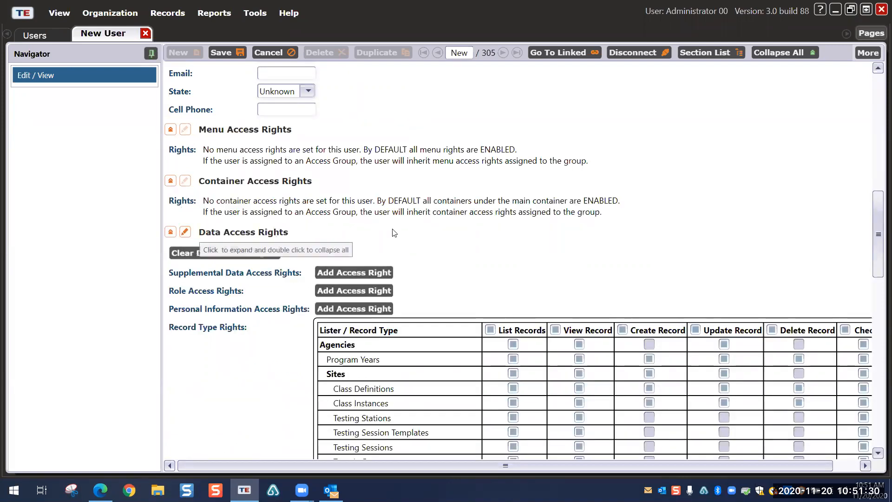
Step: Expand and collapse Menu and Container Access Rights, then collapse Data Access Rights to summary
scroll(460, 255, down, 3)
scroll(460, 255, down, 8)
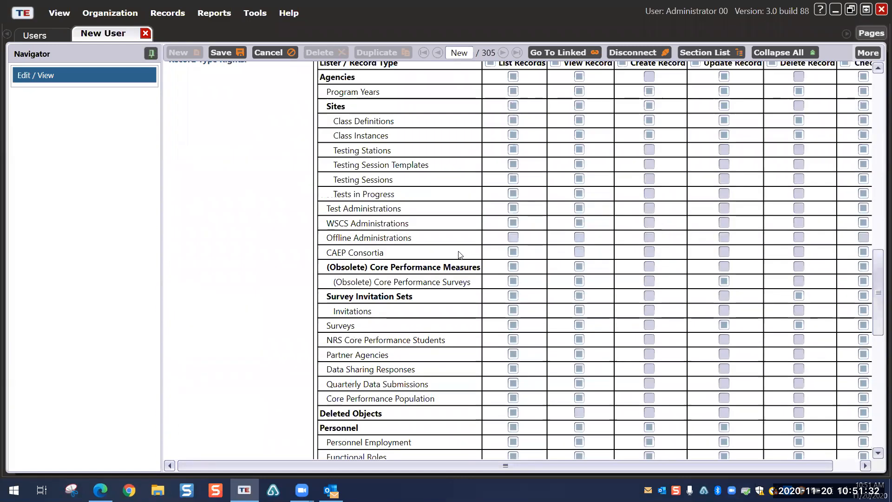
scroll(460, 255, up, 6)
scroll(460, 255, up, 12)
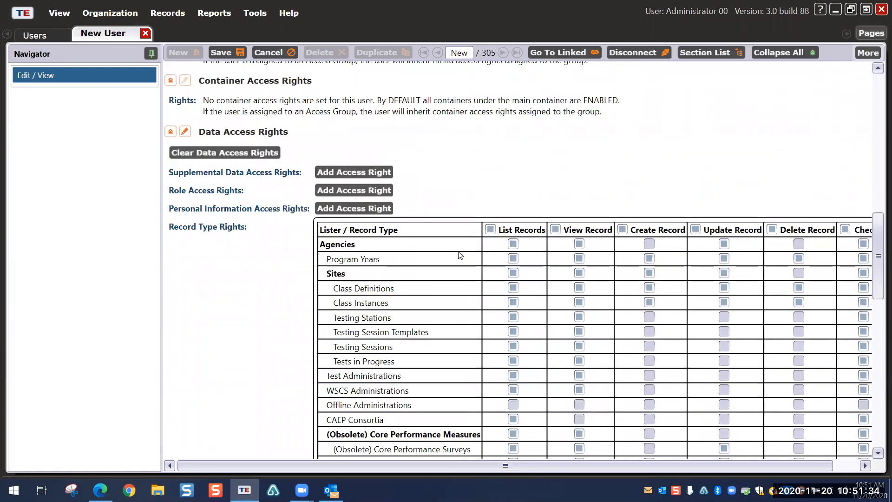
scroll(380, 211, up, 2)
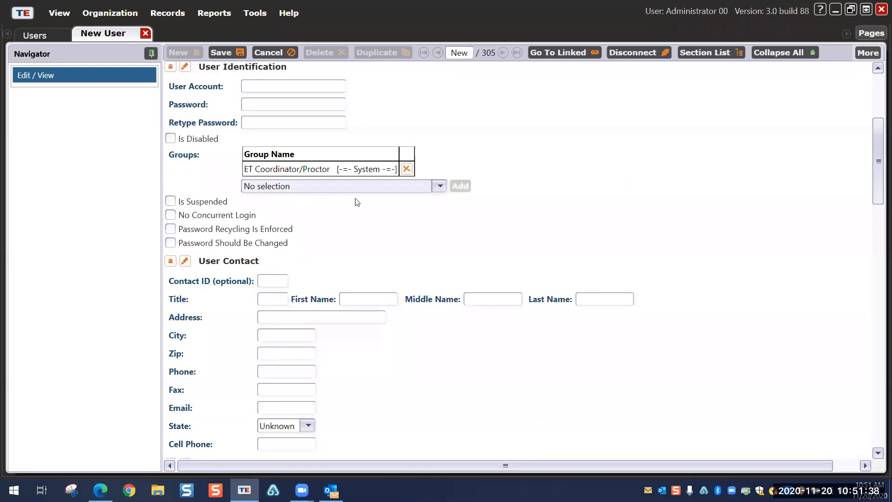
scroll(359, 273, down, 10)
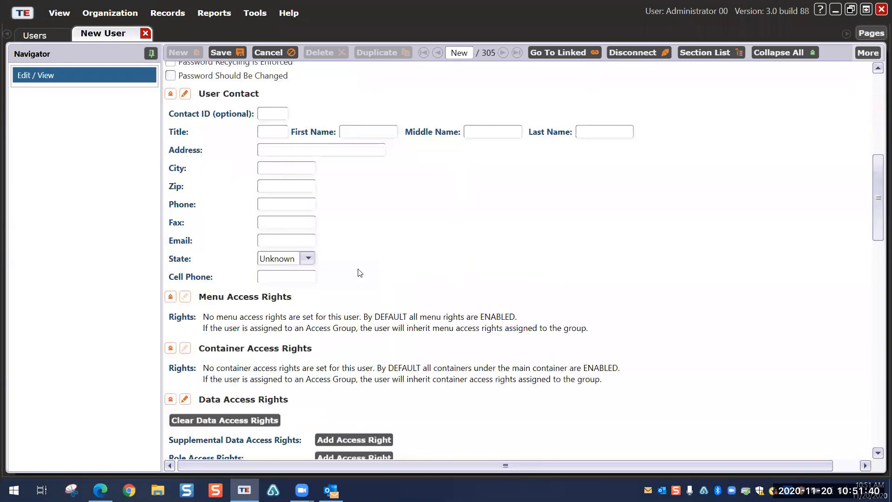
click(184, 130)
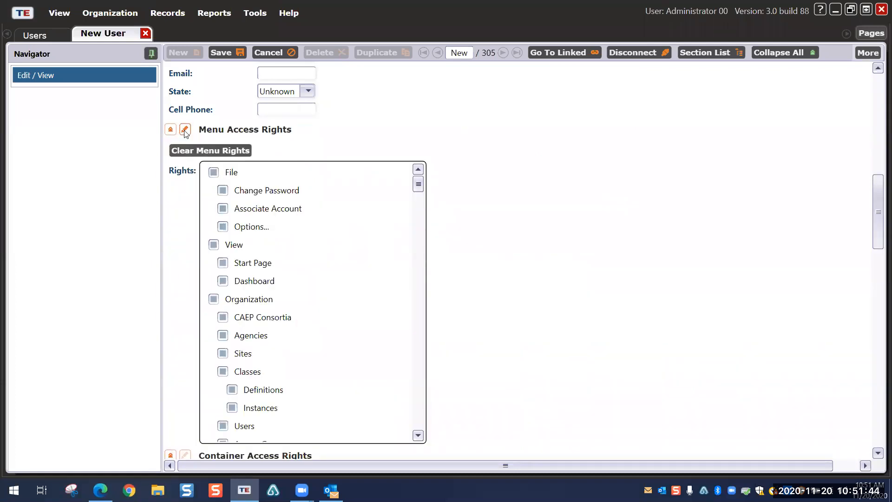
click(185, 129)
click(185, 181)
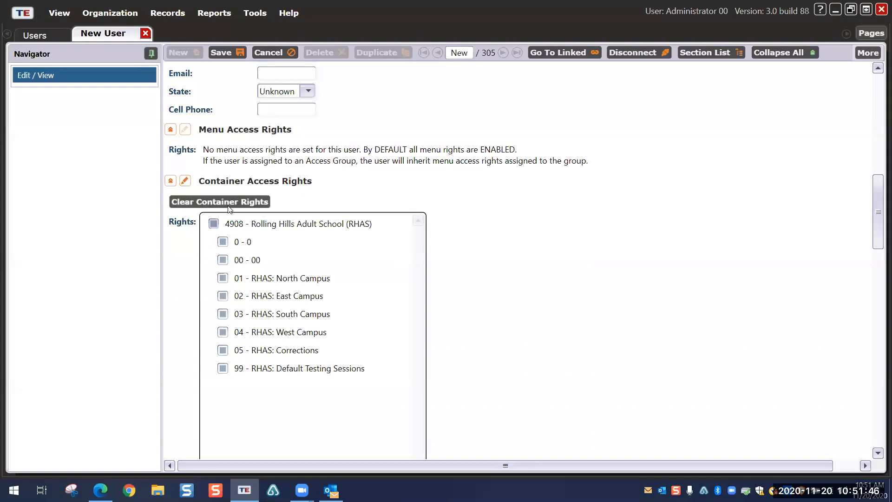
click(185, 181)
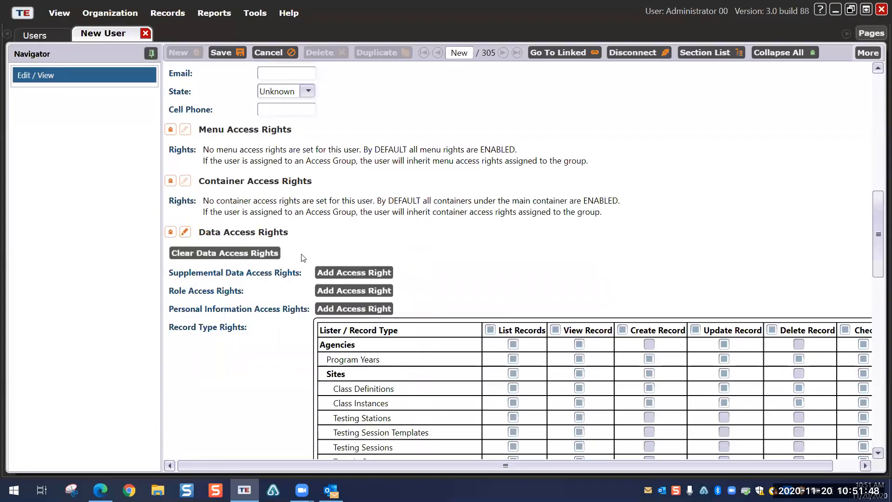
scroll(468, 289, down, 2)
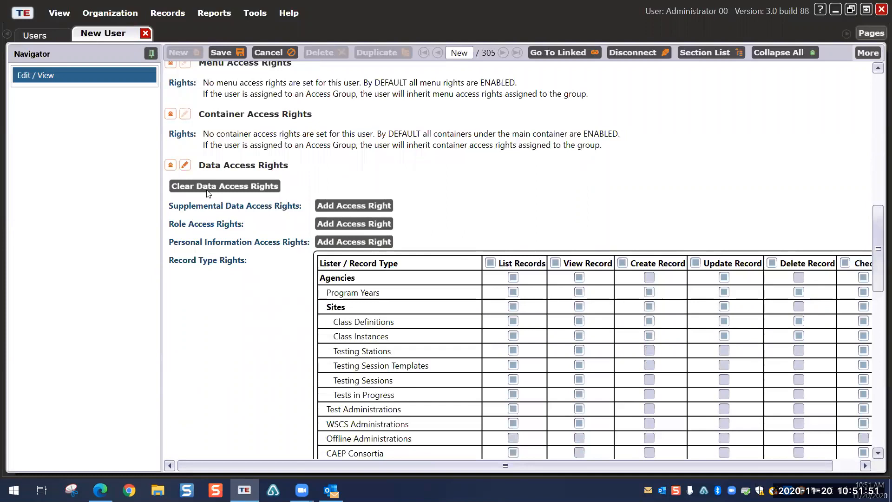
click(185, 165)
scroll(325, 225, up, 4)
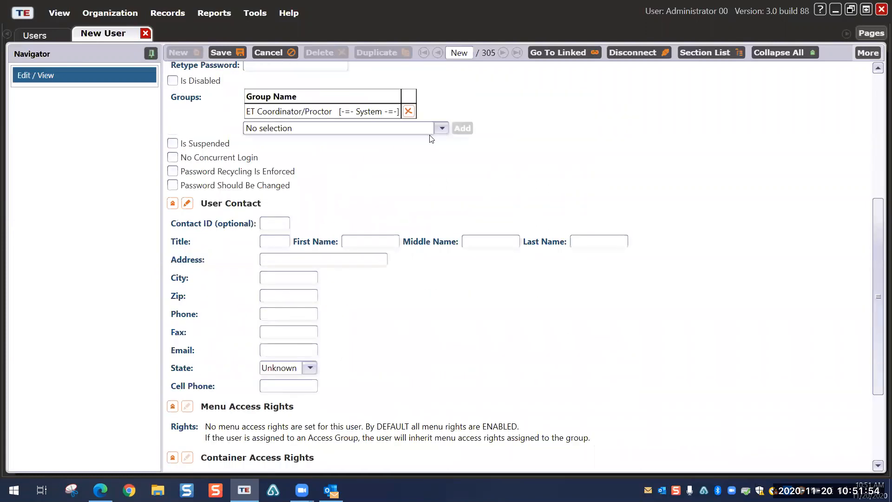
Step: Glance at the Groups list without choosing, then close the New User form without saving
click(442, 129)
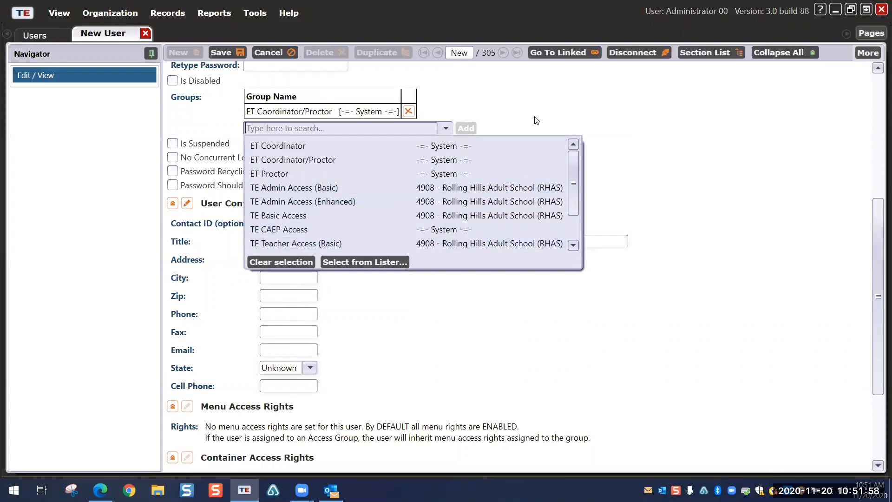
click(572, 120)
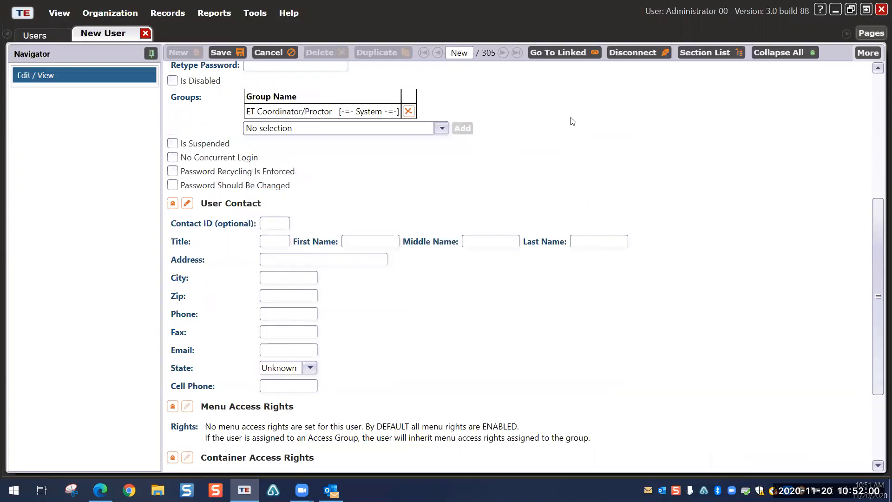
scroll(329, 251, down, 4)
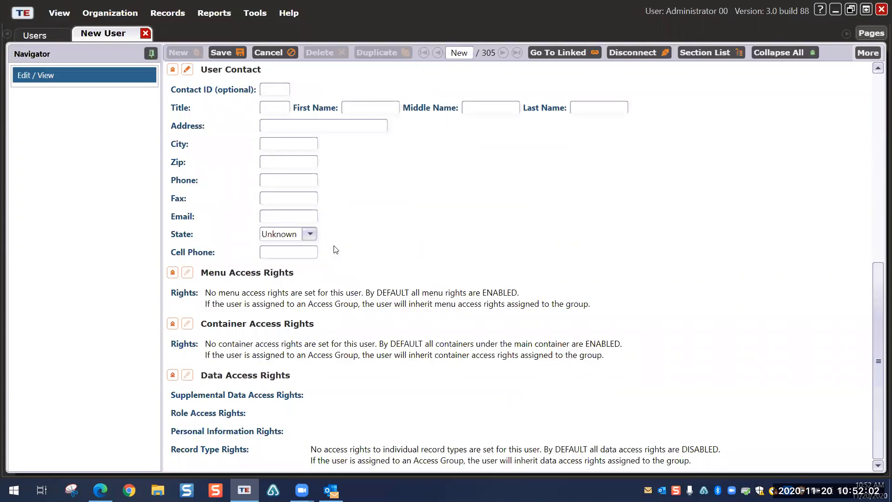
scroll(390, 301, up, 3)
scroll(388, 298, up, 7)
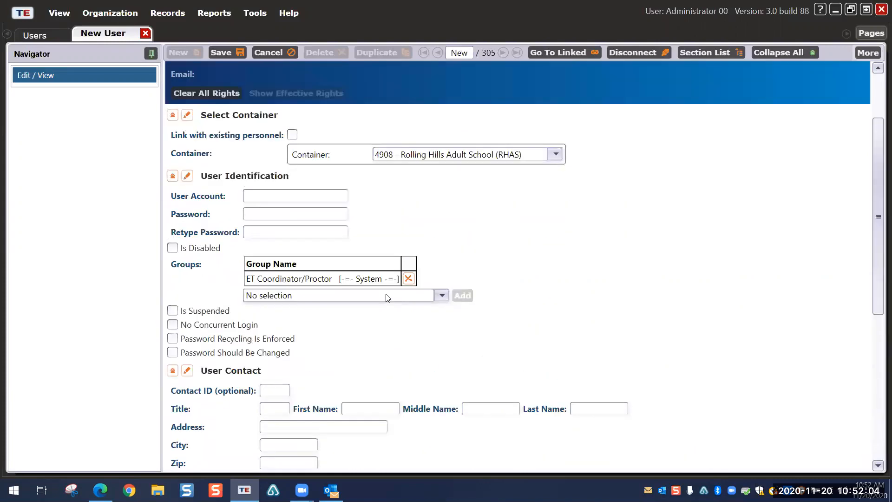
click(146, 32)
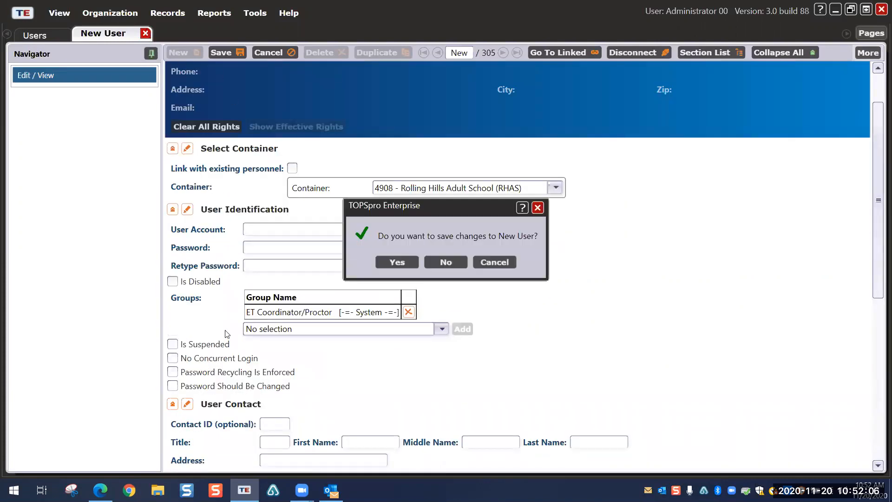
click(447, 261)
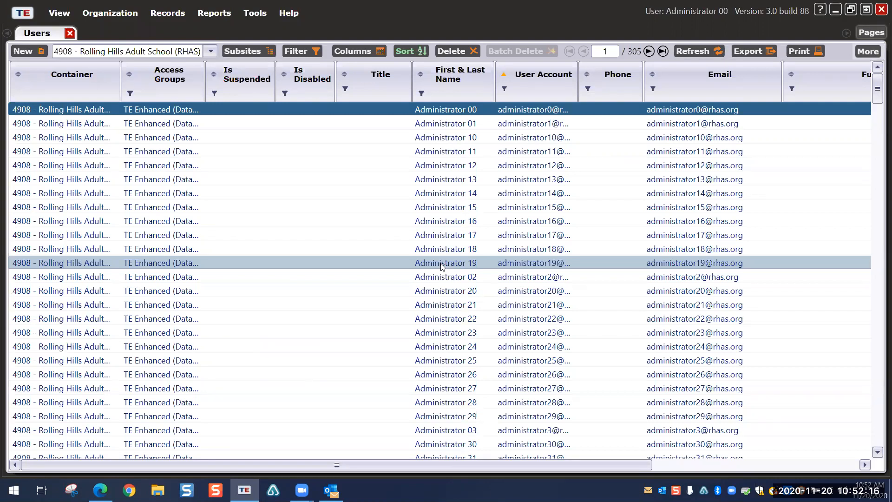
Step: Open the Administrator 00 record, browse its available access groups without adding any, and close it
double_click(163, 114)
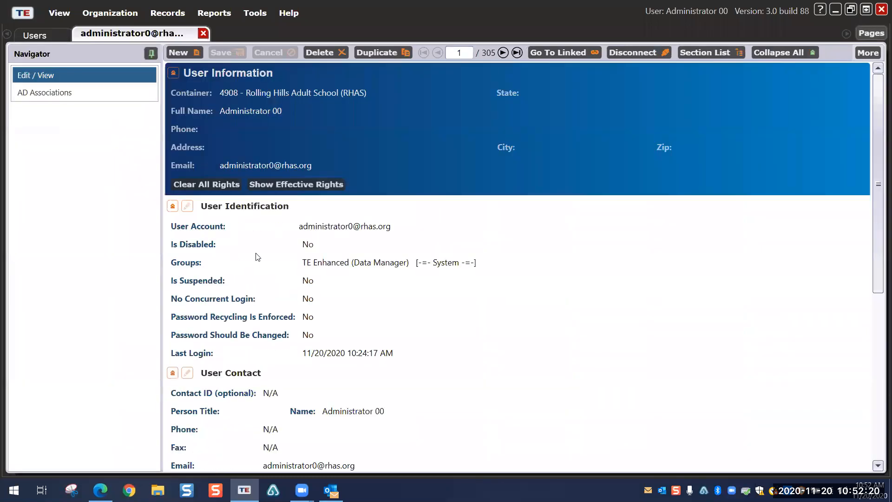
click(186, 205)
scroll(422, 337, down, 1)
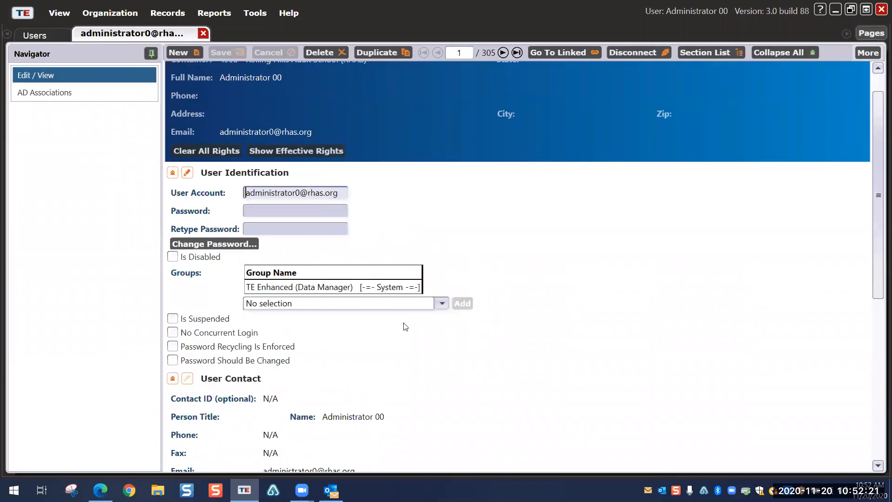
click(443, 303)
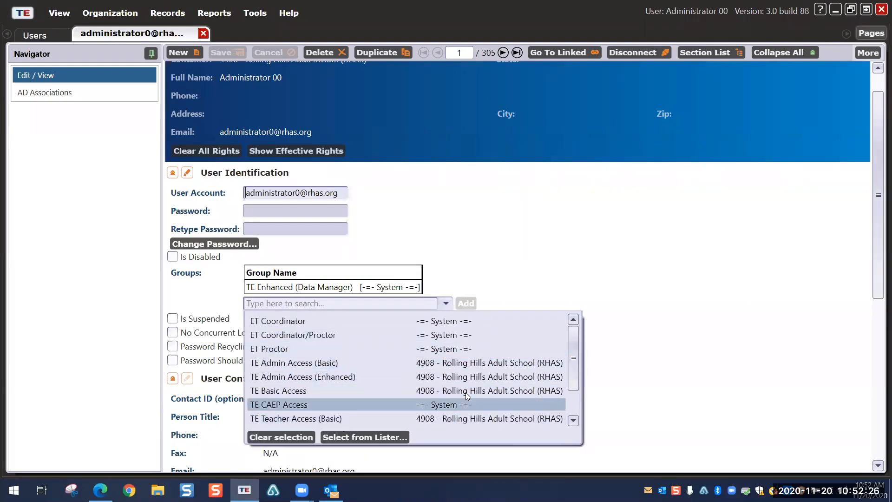
scroll(380, 394, down, 1)
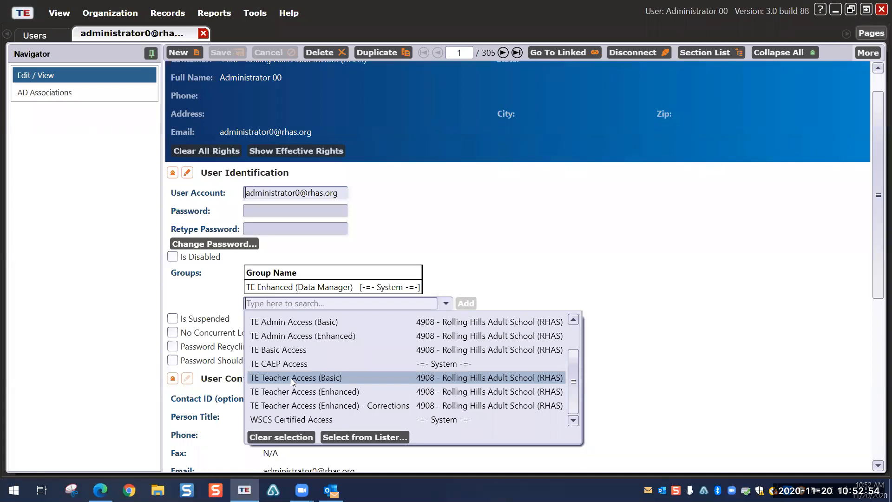
drag(575, 412, 584, 439)
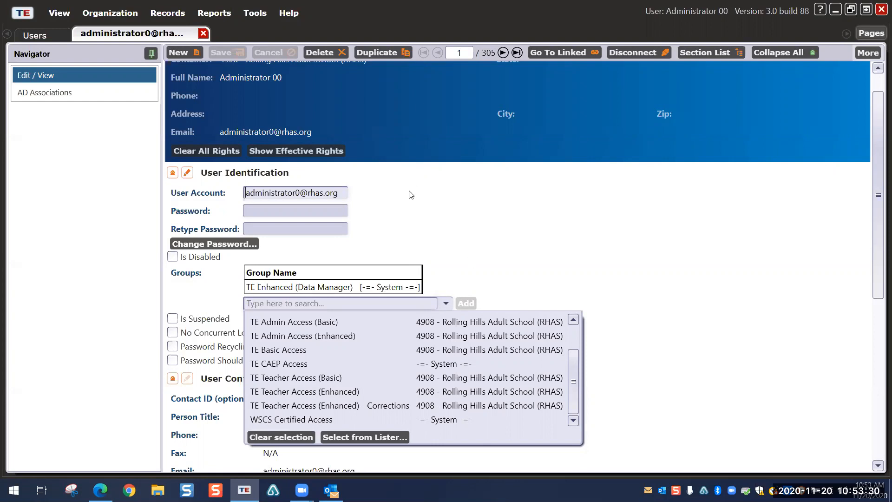
click(354, 158)
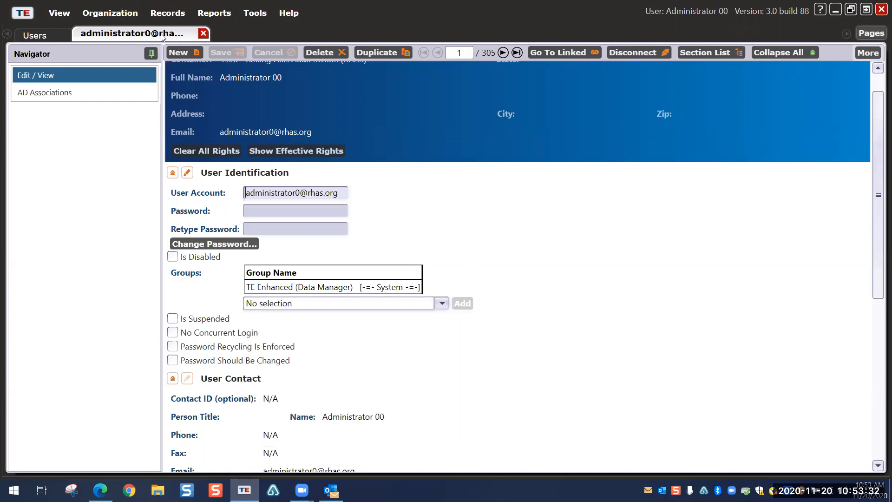
click(203, 32)
Step: Close Users, open Organization > Access Groups, and widen the Group Name column to full names
click(71, 34)
click(108, 14)
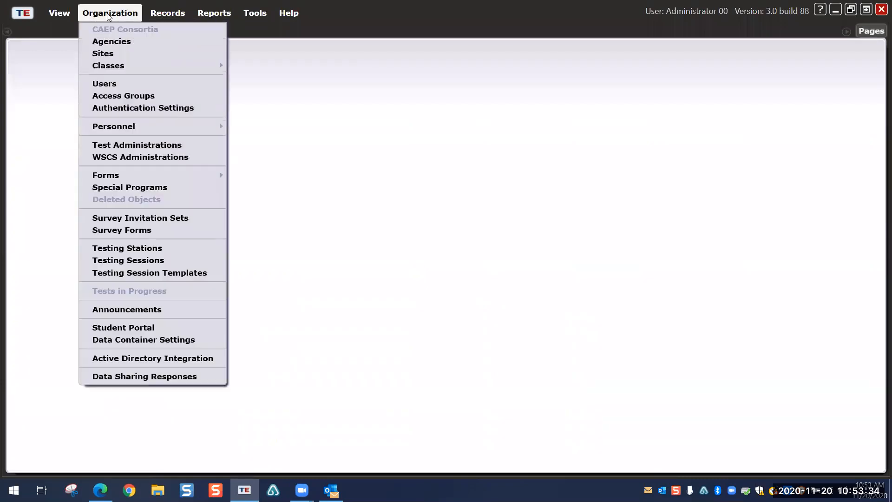
click(137, 96)
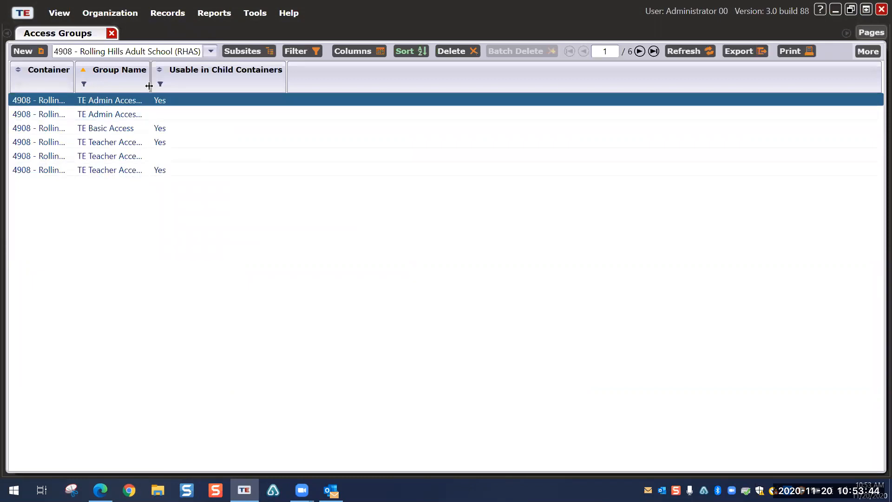
drag(150, 84, 200, 85)
drag(274, 96, 298, 95)
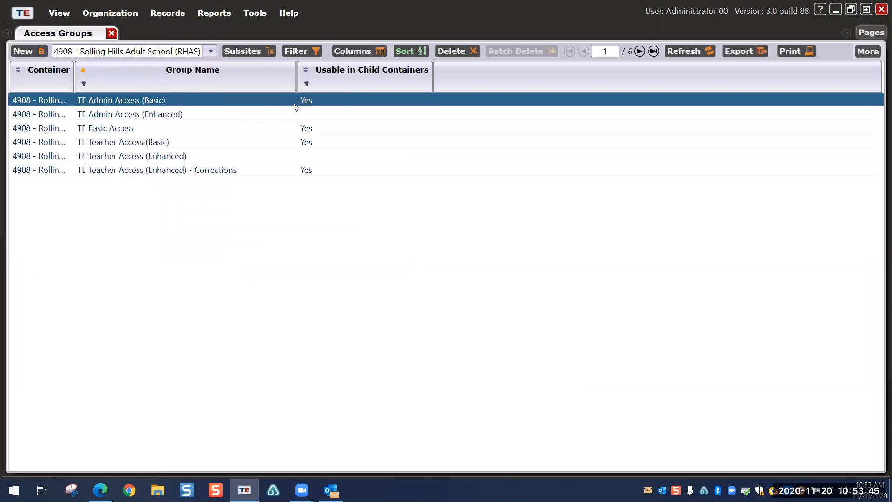
Step: Open the TE Teacher Access (Basic) group and make its Access Group Identification editable
double_click(104, 143)
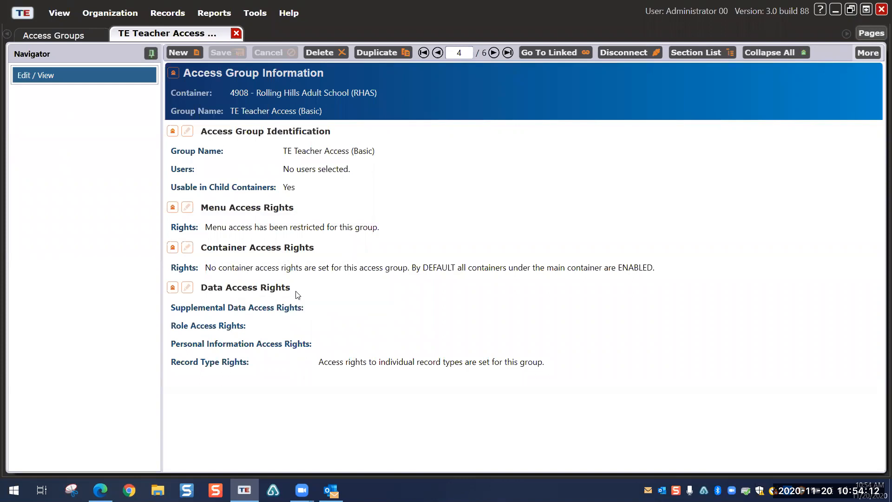
click(187, 131)
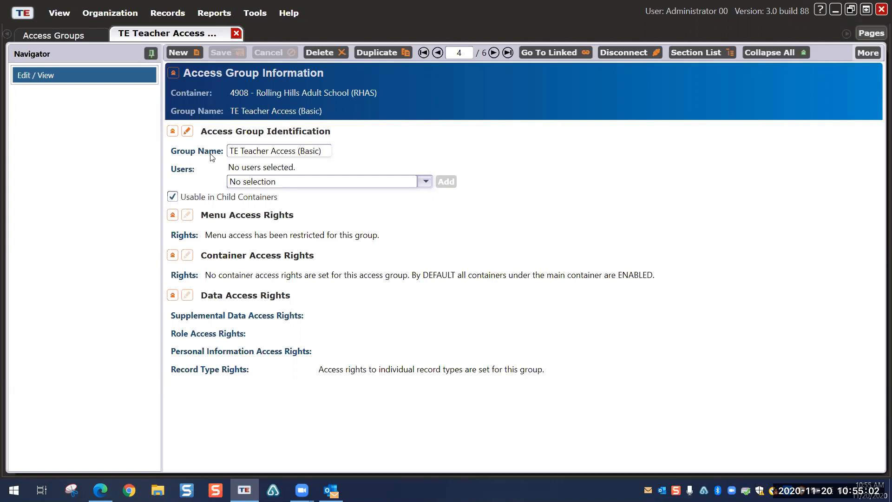
Step: Edit the TE Teacher Access (Basic) group's Data Access Rights and scroll to the Record Type Rights grid
click(110, 13)
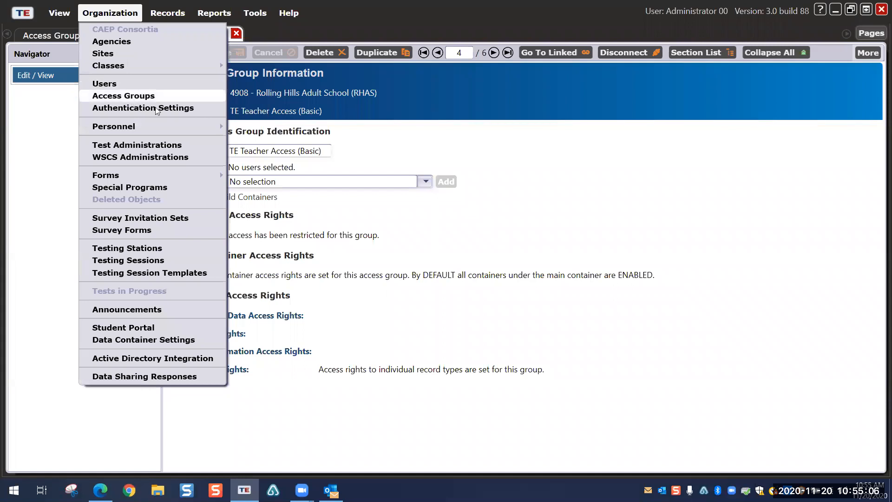
click(529, 200)
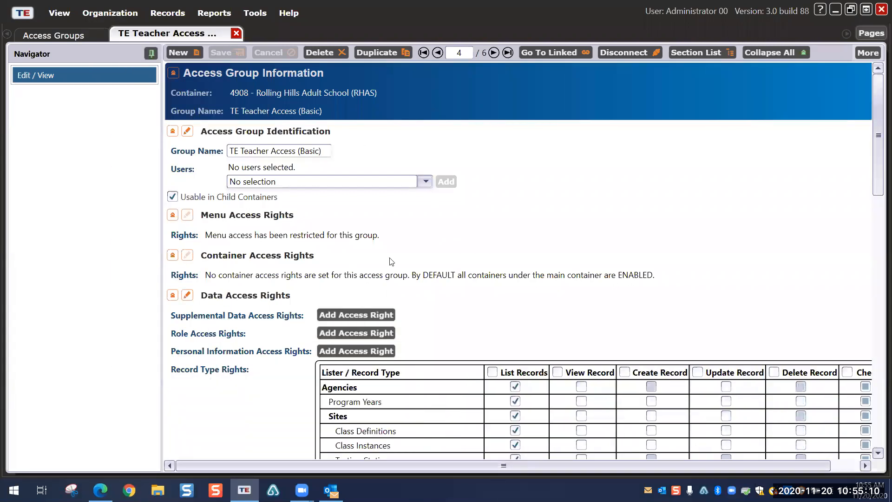
scroll(462, 251, down, 5)
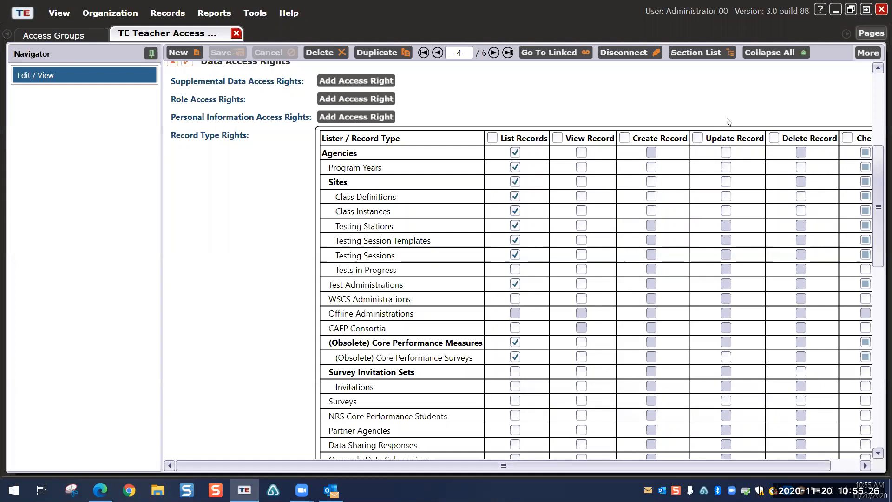
drag(739, 466, 767, 468)
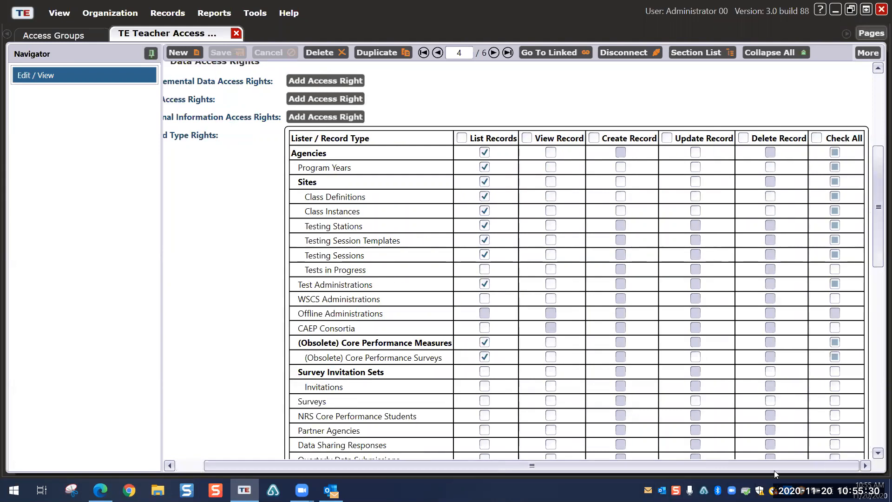
click(158, 13)
mouse_move(179, 29)
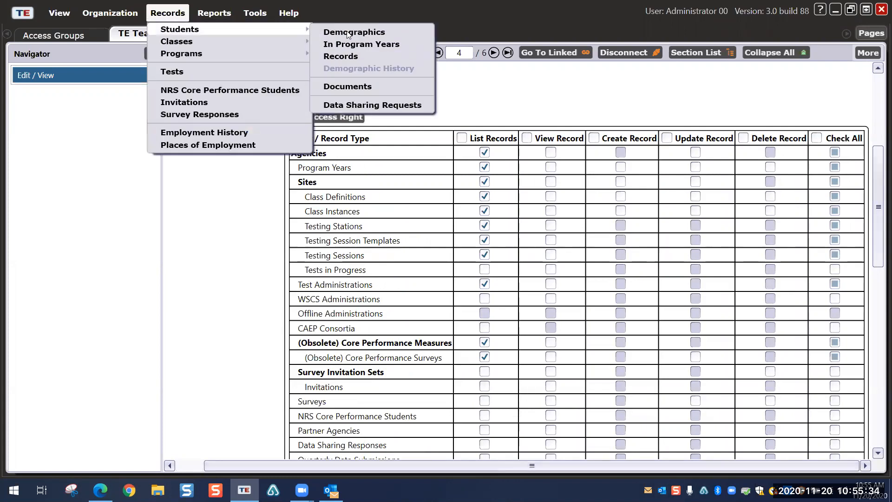
click(280, 164)
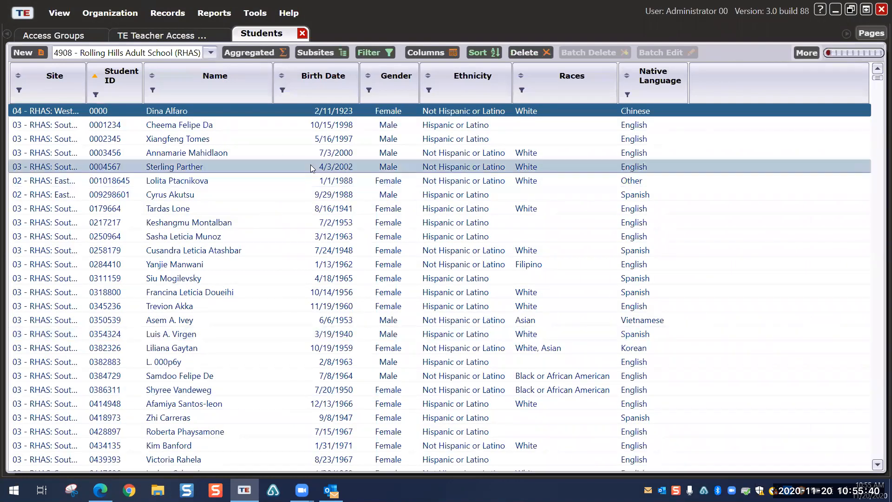
click(302, 33)
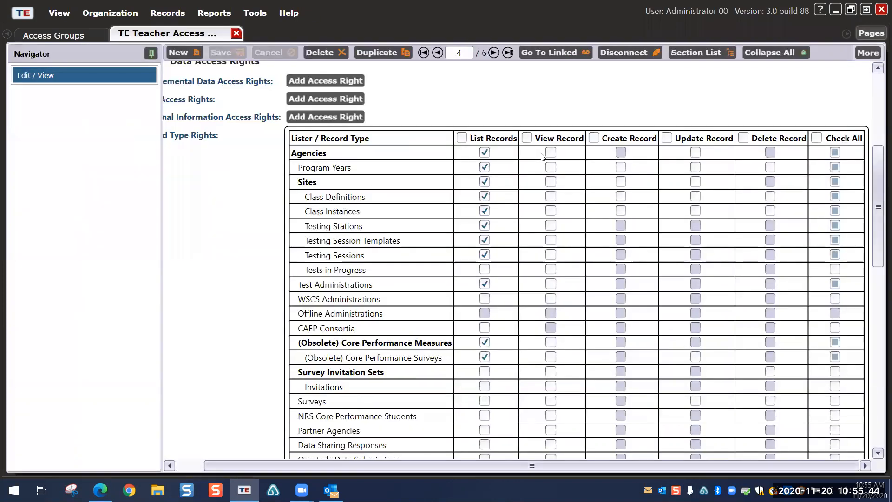
click(170, 16)
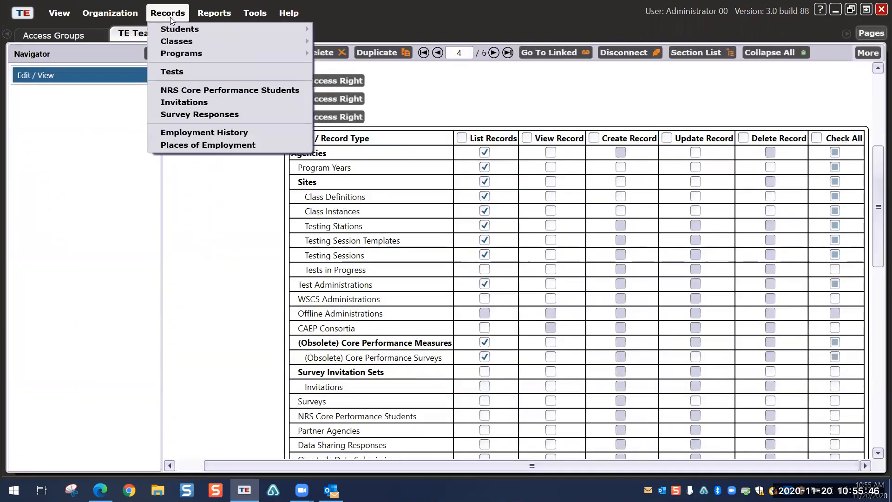
mouse_move(233, 29)
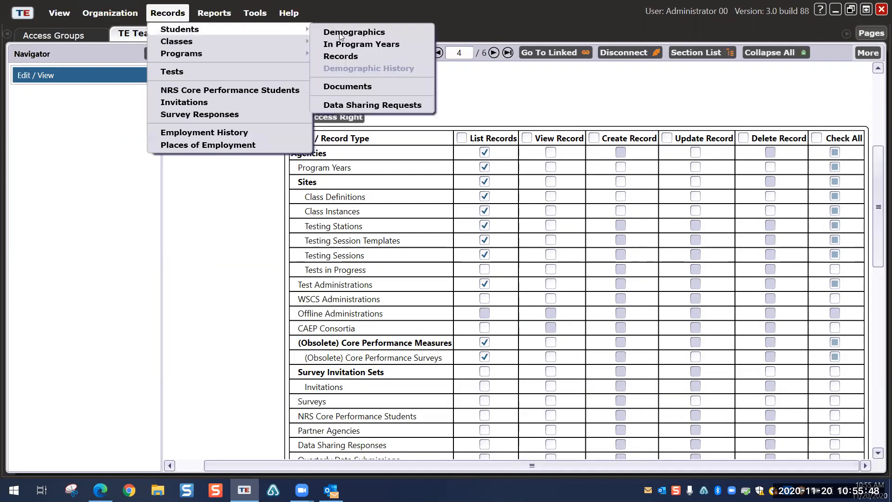
click(340, 33)
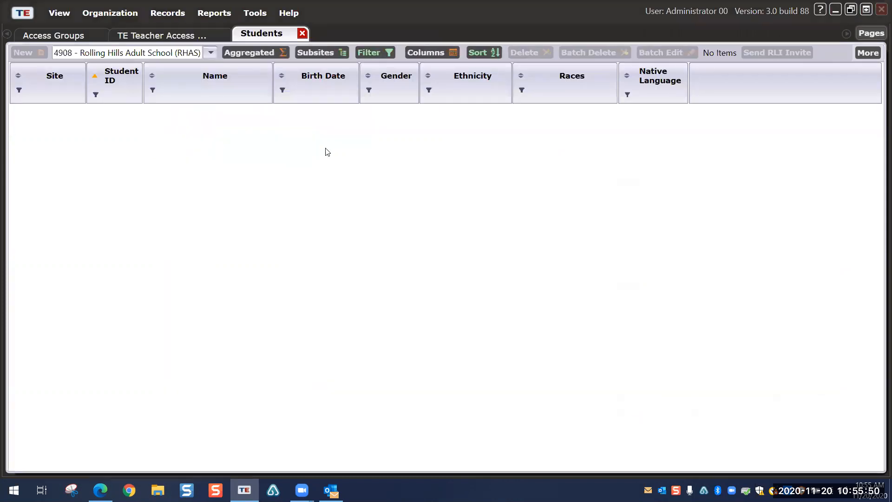
double_click(198, 109)
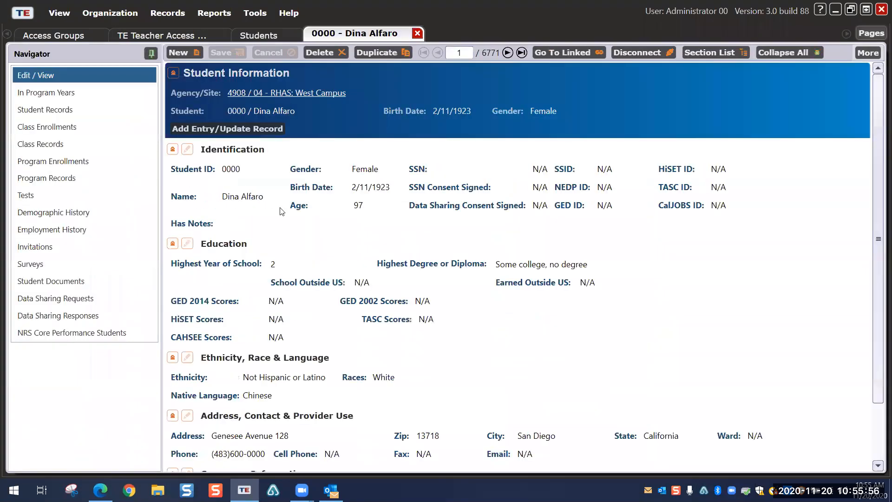
click(417, 32)
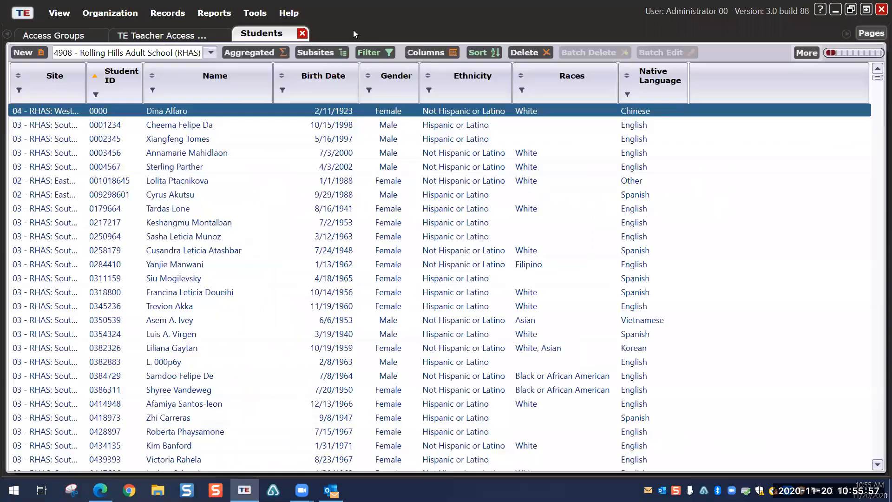
click(303, 34)
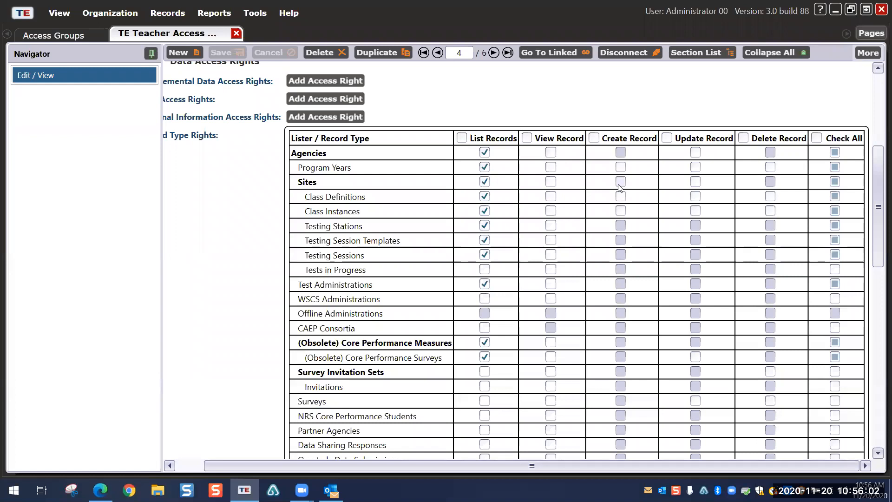
click(165, 13)
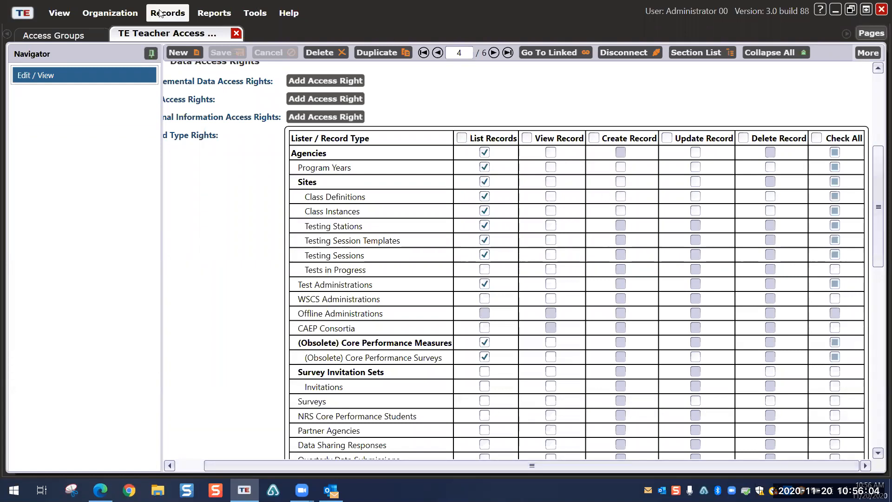
mouse_move(179, 31)
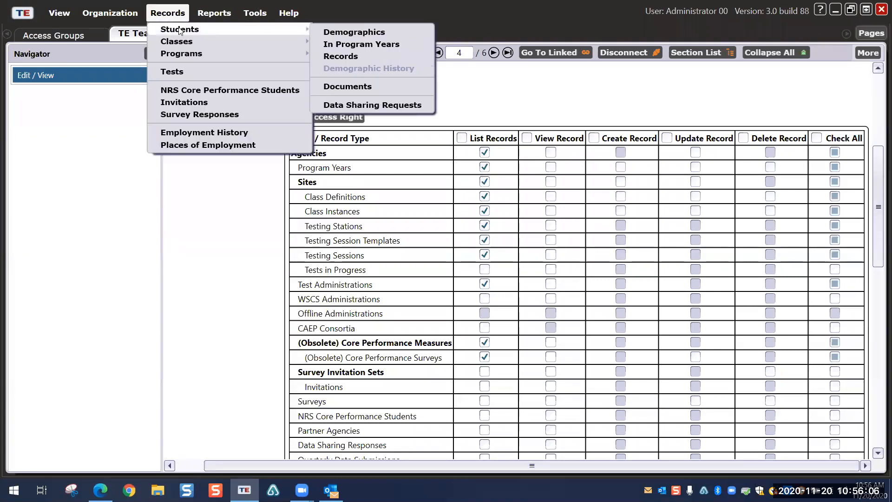
click(341, 101)
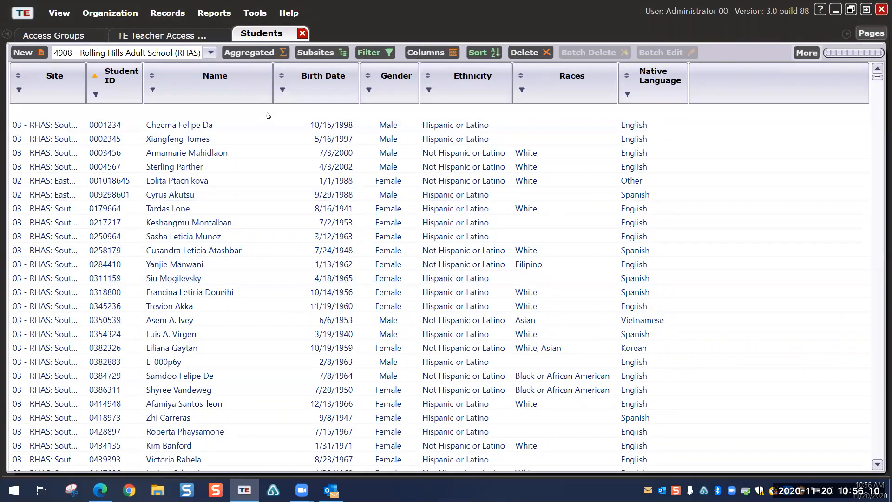
double_click(267, 114)
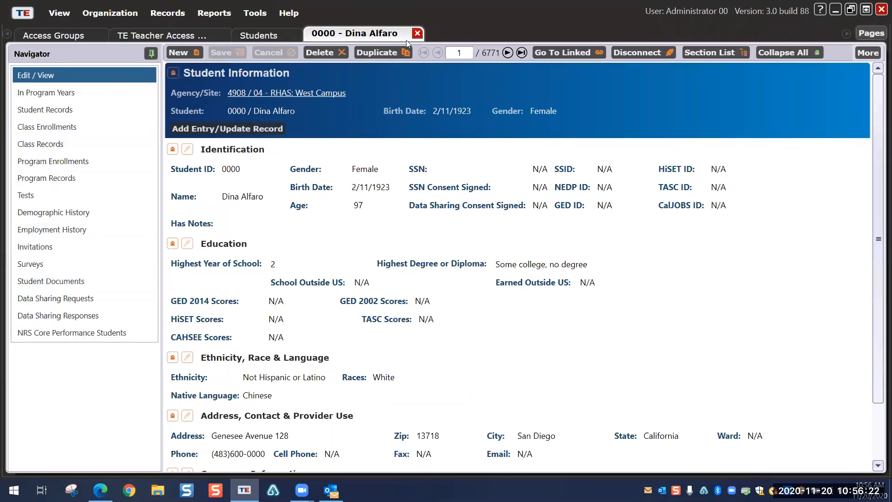
click(418, 34)
click(303, 34)
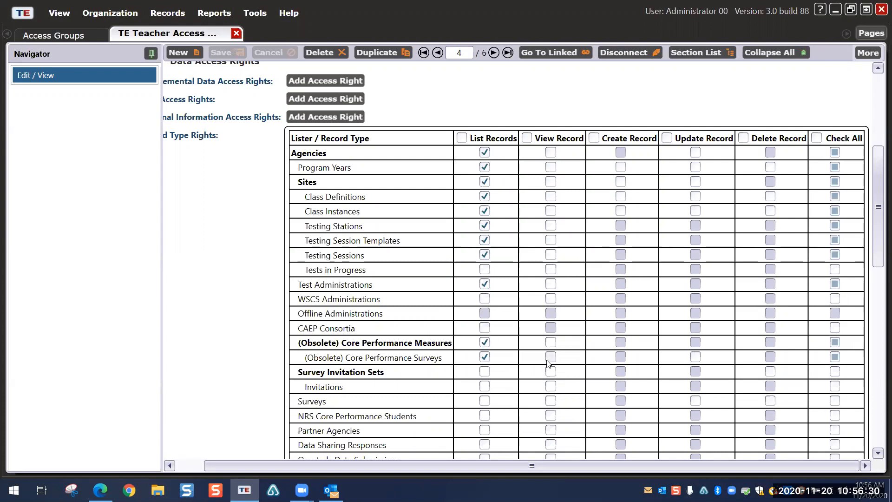
scroll(518, 326, down, 3)
scroll(515, 284, down, 1)
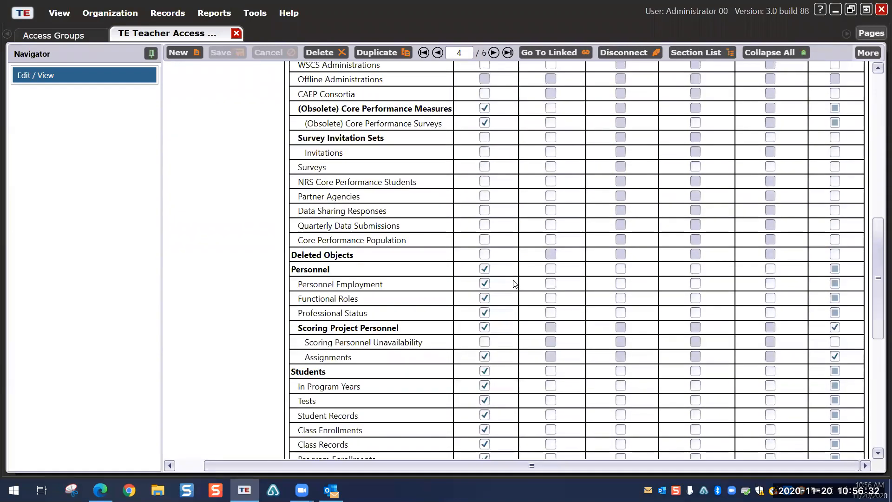
scroll(515, 283, down, 2)
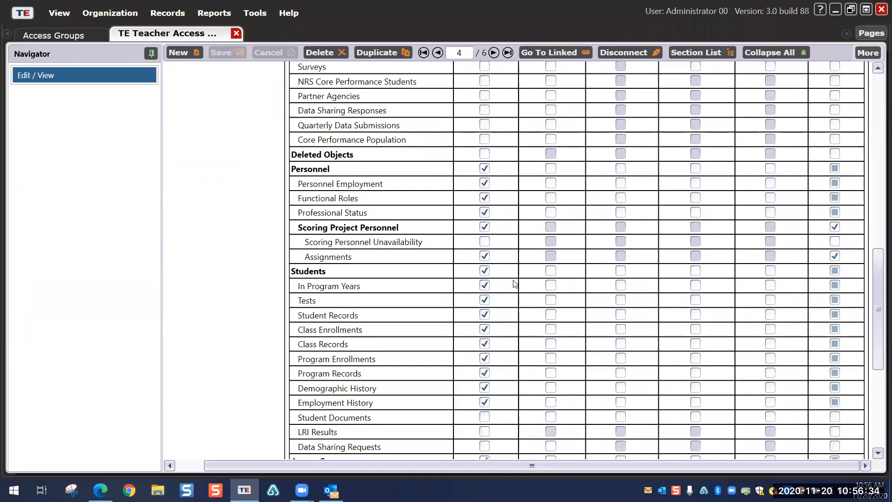
scroll(485, 256, down, 1)
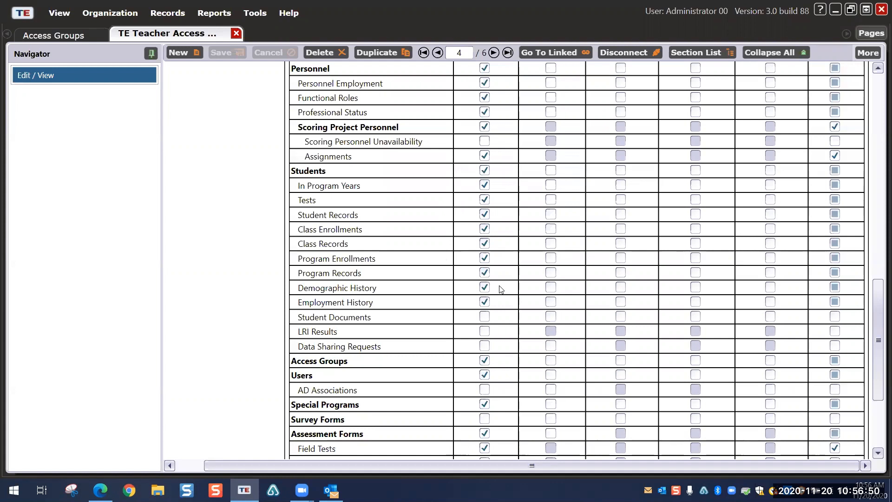
scroll(501, 289, up, 10)
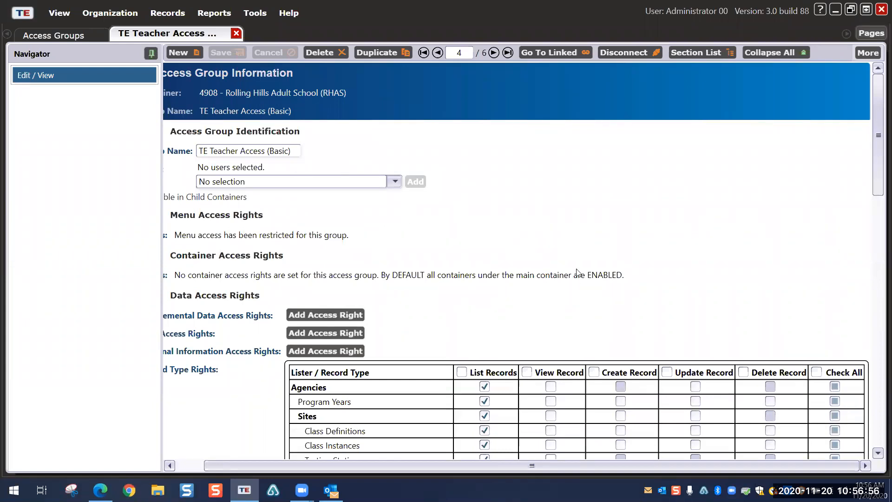
scroll(576, 271, down, 3)
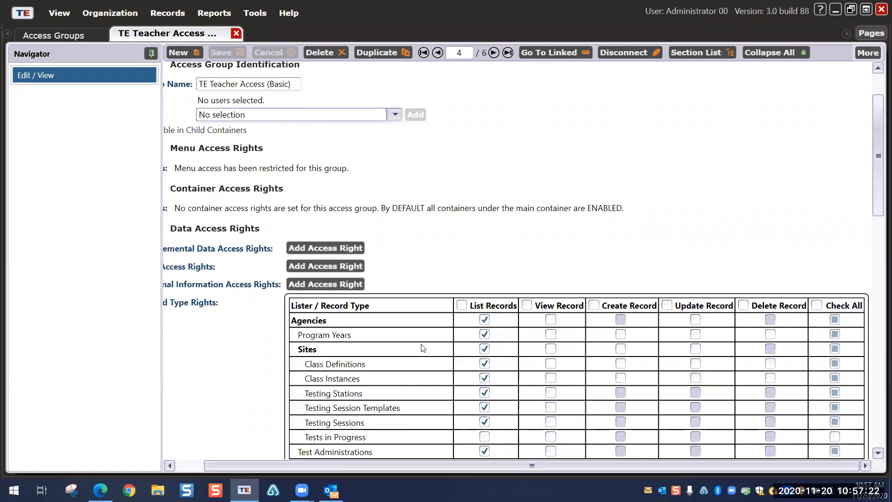
scroll(535, 256, down, 2)
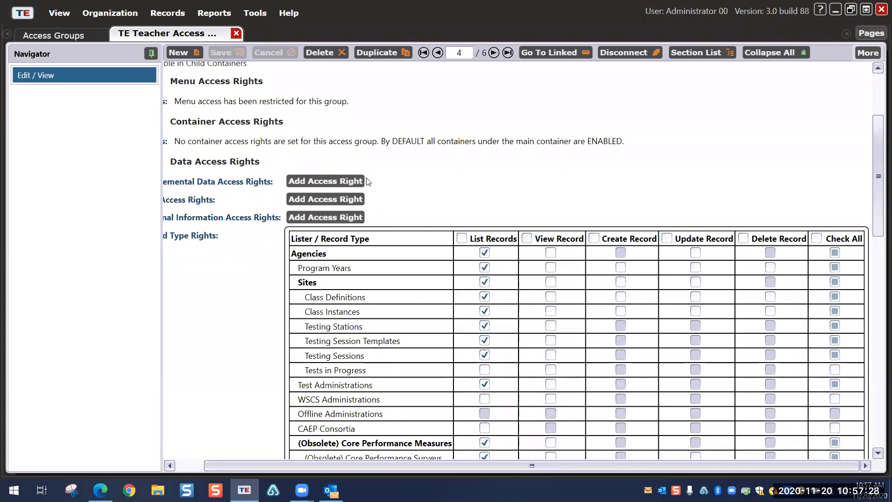
Step: Switch from the Basic group to TE Teacher Access (Enhanced), review its data access rights, then close it
click(236, 33)
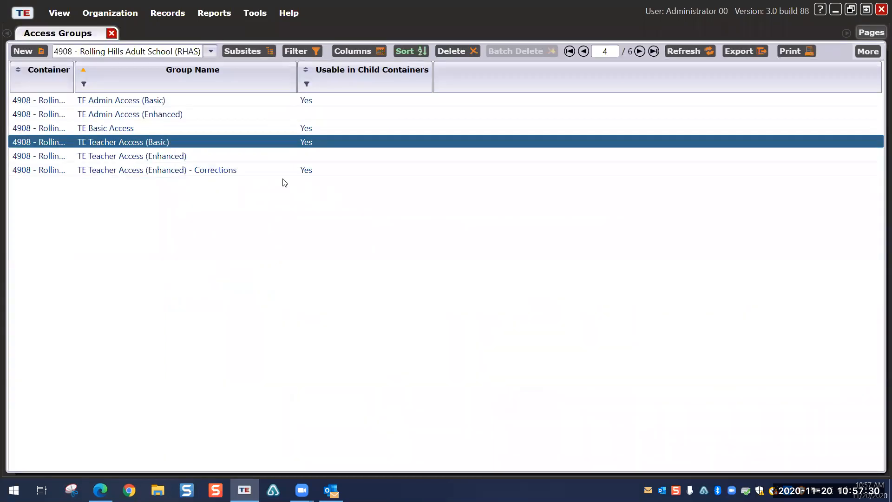
double_click(135, 159)
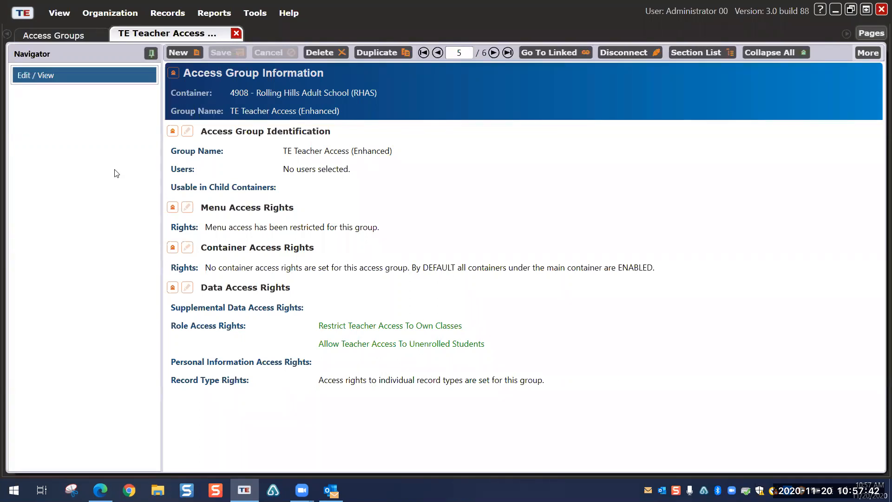
click(187, 288)
scroll(569, 274, down, 5)
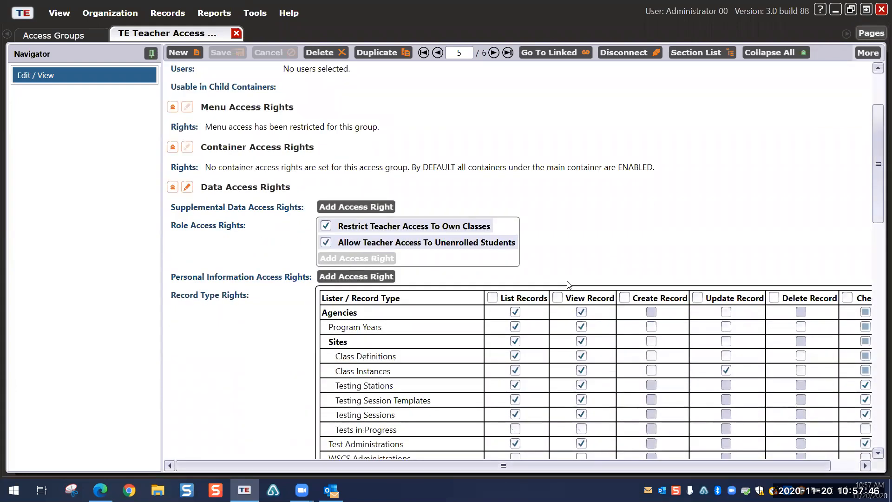
scroll(571, 277, down, 1)
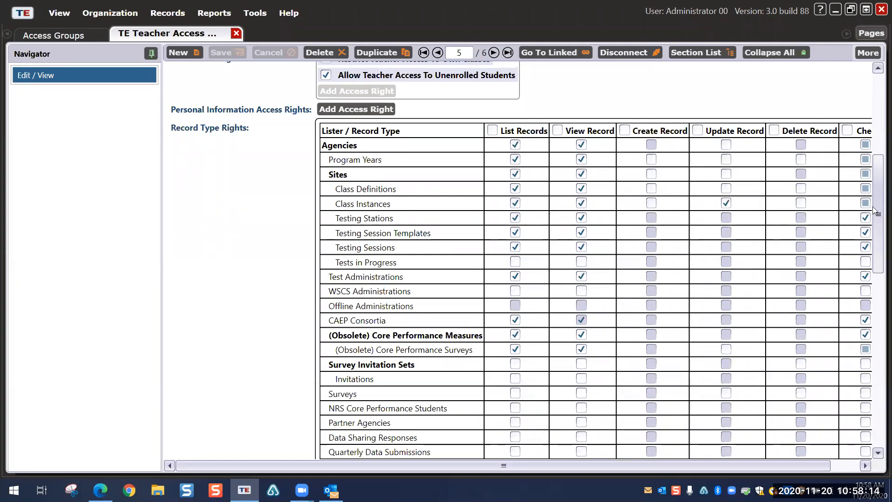
scroll(607, 325, down, 5)
scroll(607, 325, down, 5)
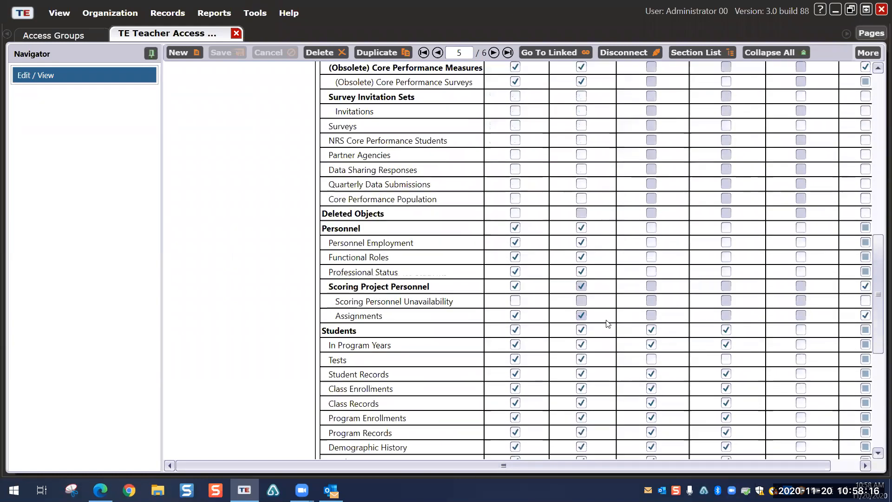
scroll(608, 324, down, 4)
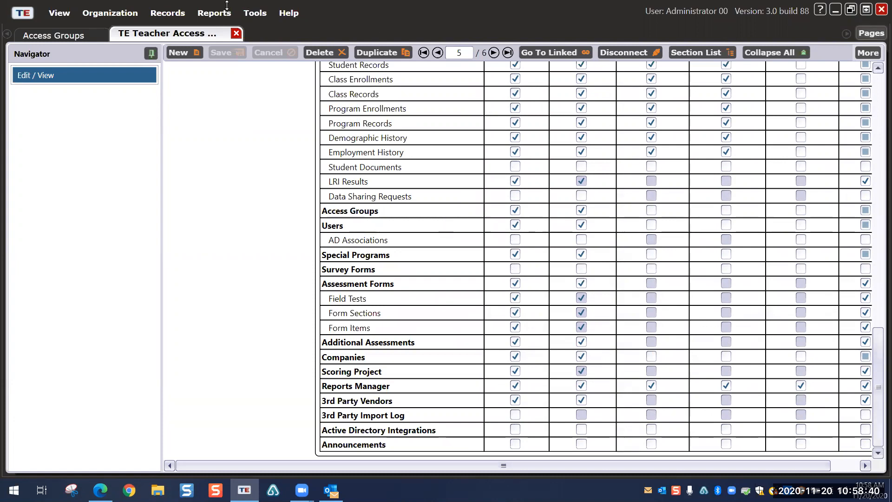
click(237, 33)
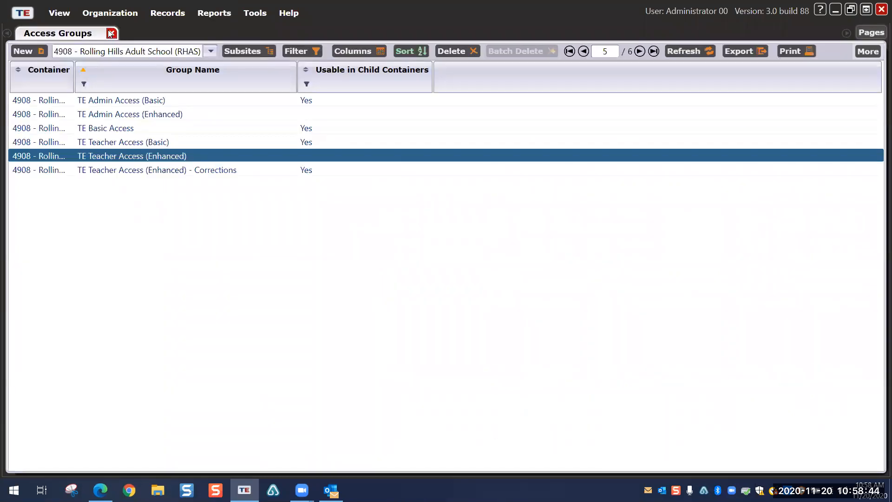
Step: Close Access Groups and open the Organization > Testing Sessions list
click(111, 32)
click(111, 13)
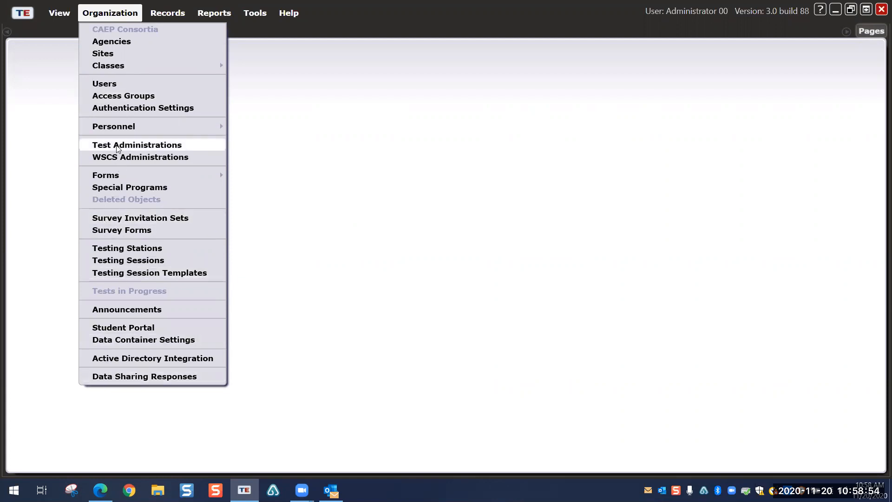
click(124, 261)
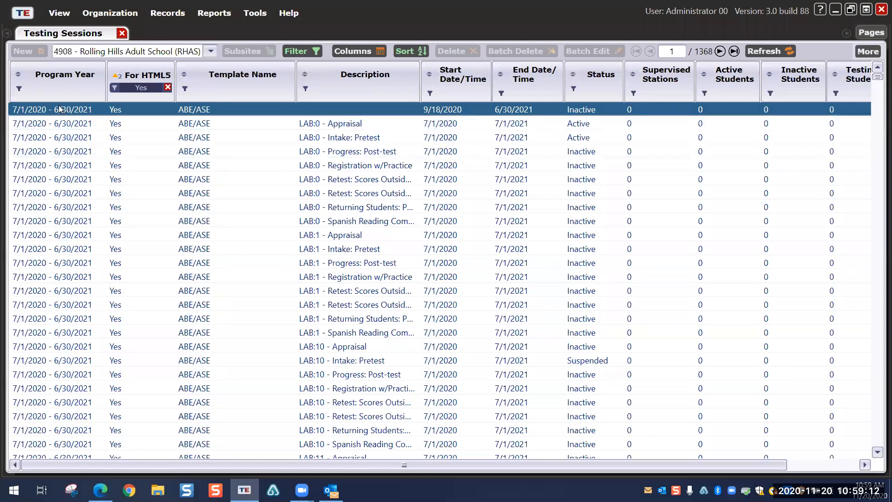
scroll(45, 192, down, 20)
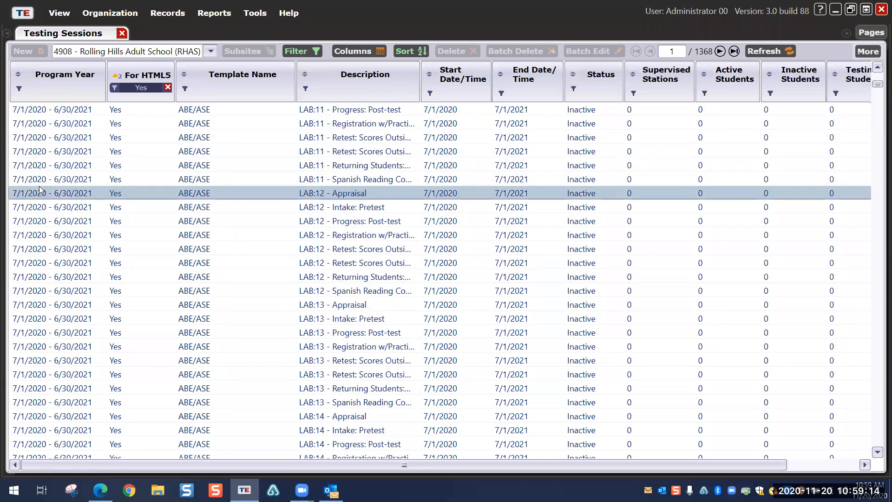
scroll(45, 192, down, 18)
scroll(52, 199, up, 20)
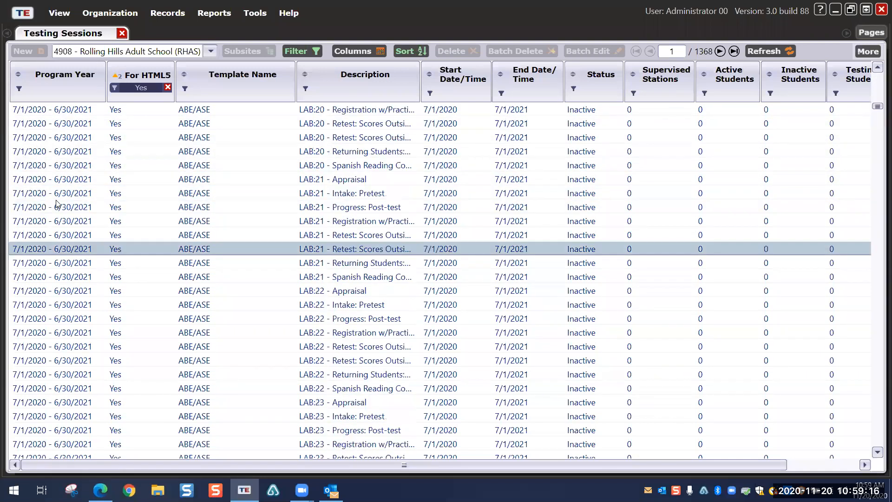
scroll(55, 203, up, 20)
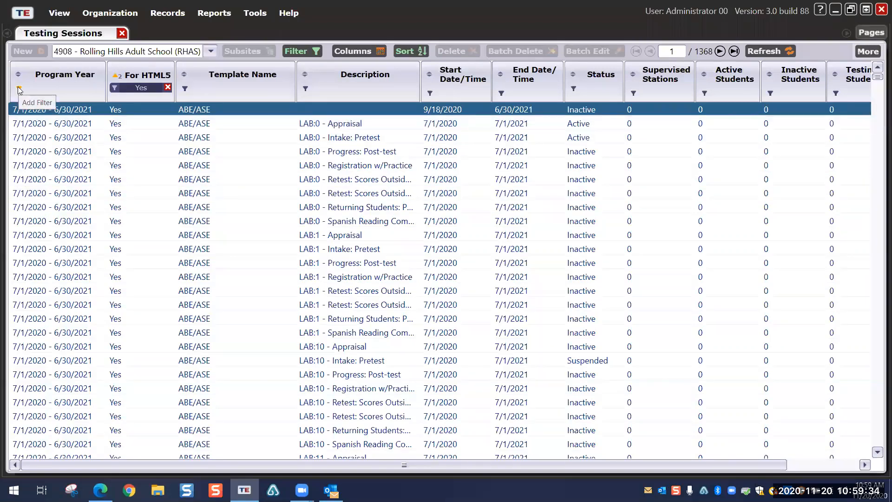
Step: Select the first three testing sessions and start batch-replicating them
shift+click(78, 136)
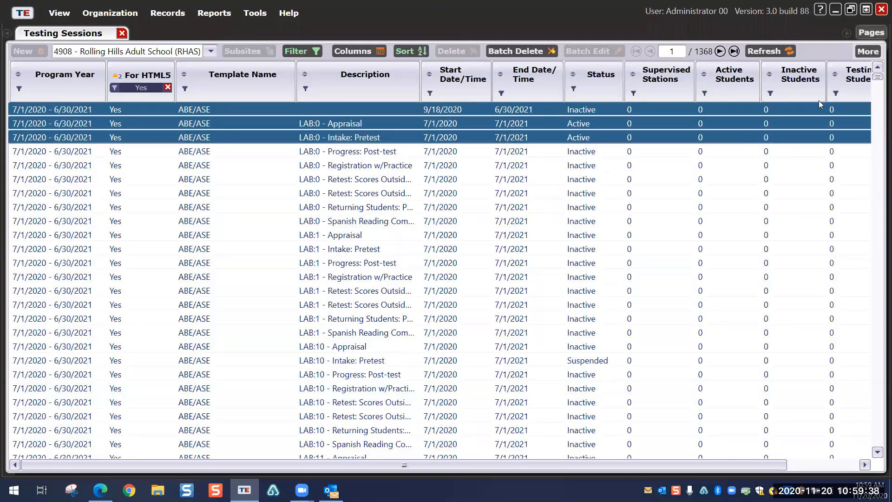
click(863, 51)
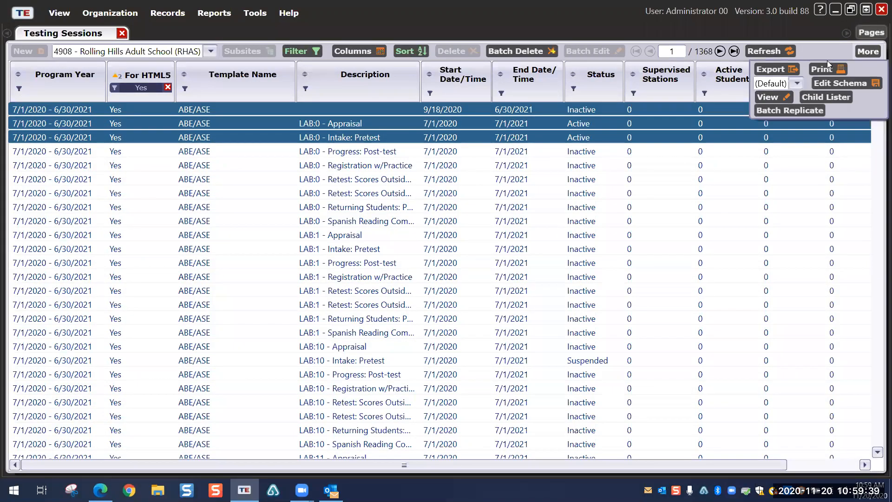
click(790, 110)
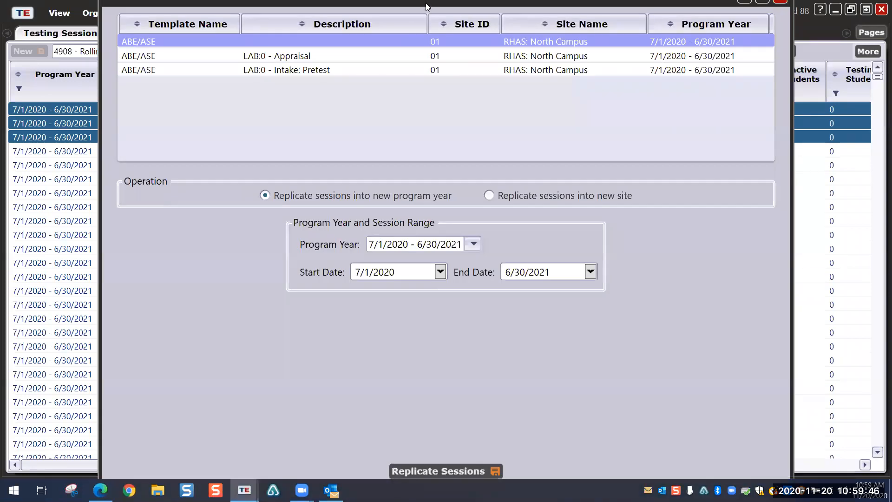
Step: Try replicating the sessions into a new site with North Campus as target, then close without replicating
drag(426, 3, 426, 20)
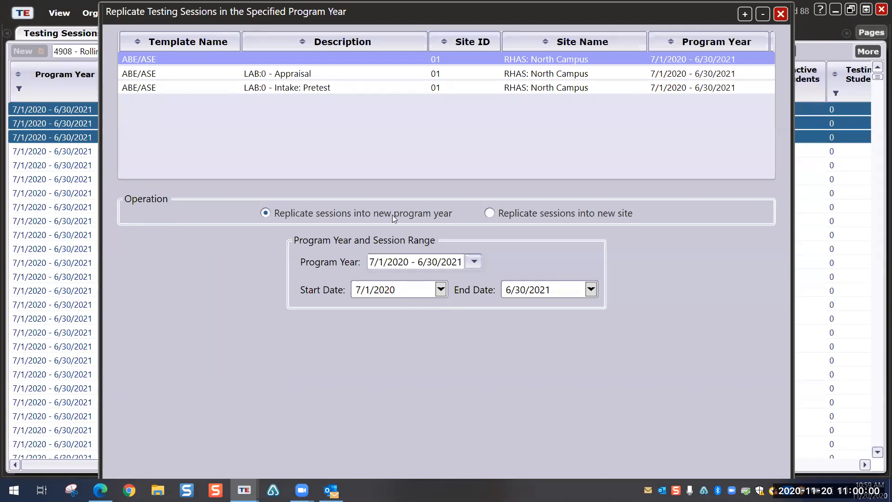
click(490, 214)
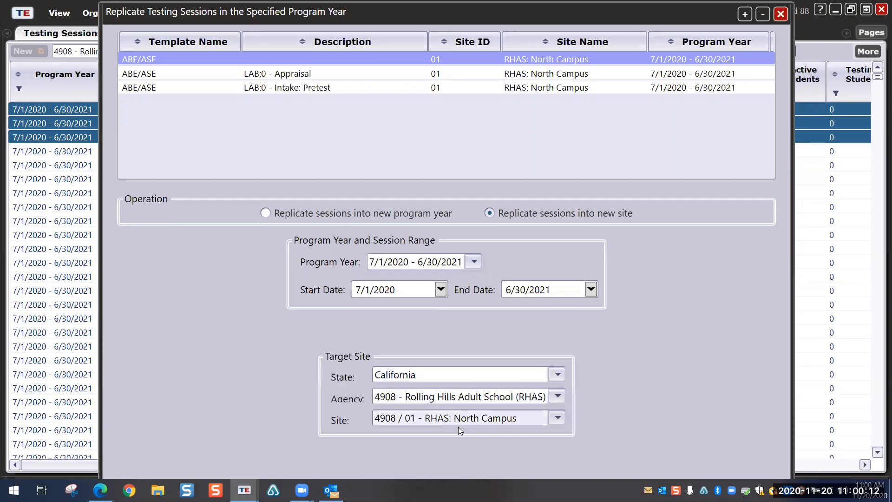
click(557, 416)
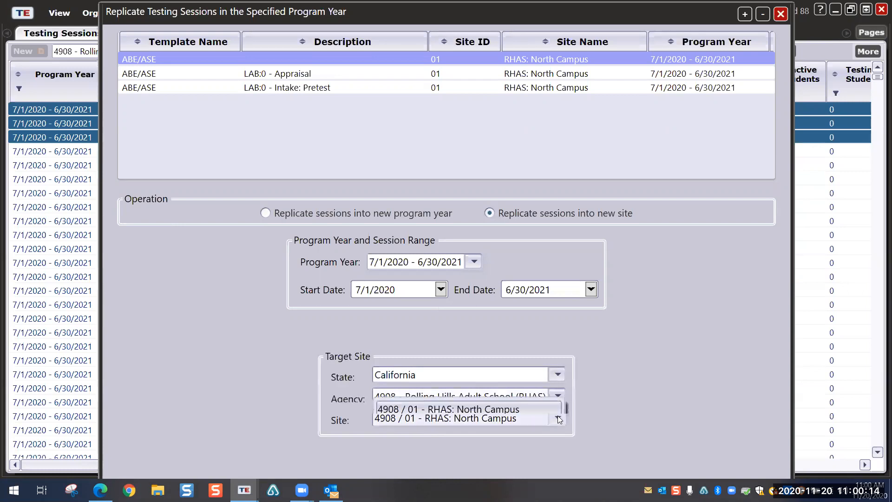
click(627, 355)
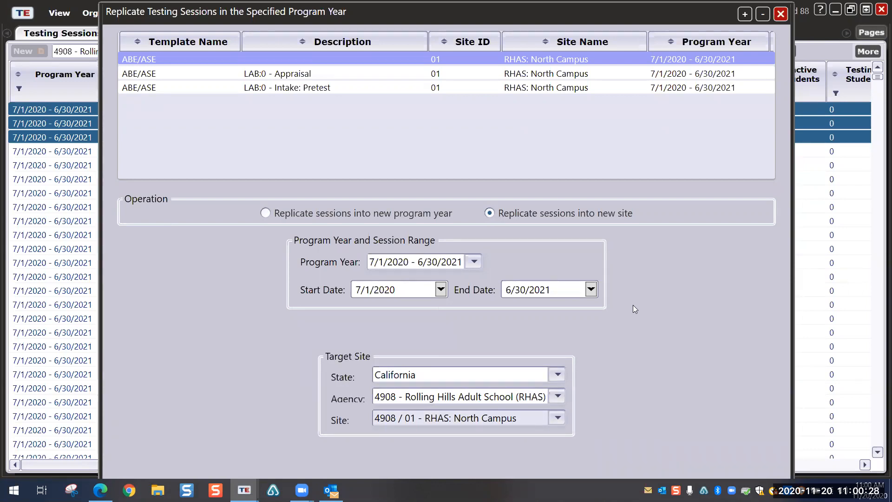
click(780, 14)
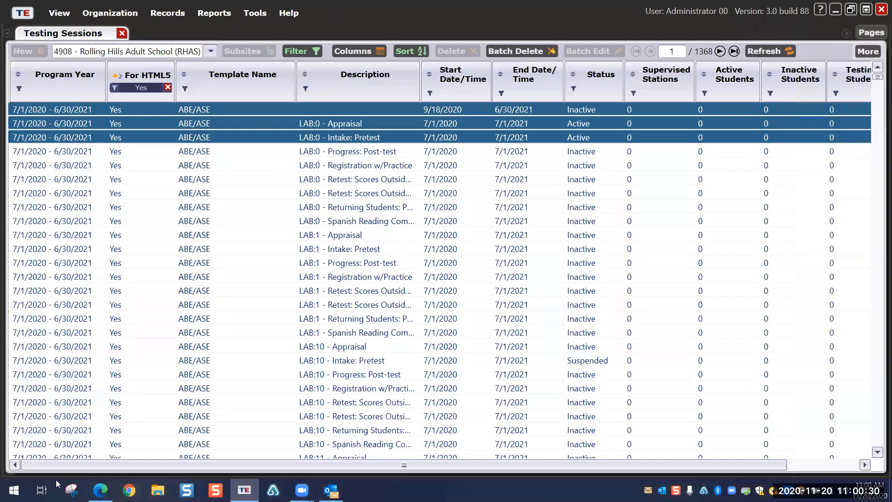
Step: Close Testing Sessions and open the Records > Students > Demographics list
click(122, 34)
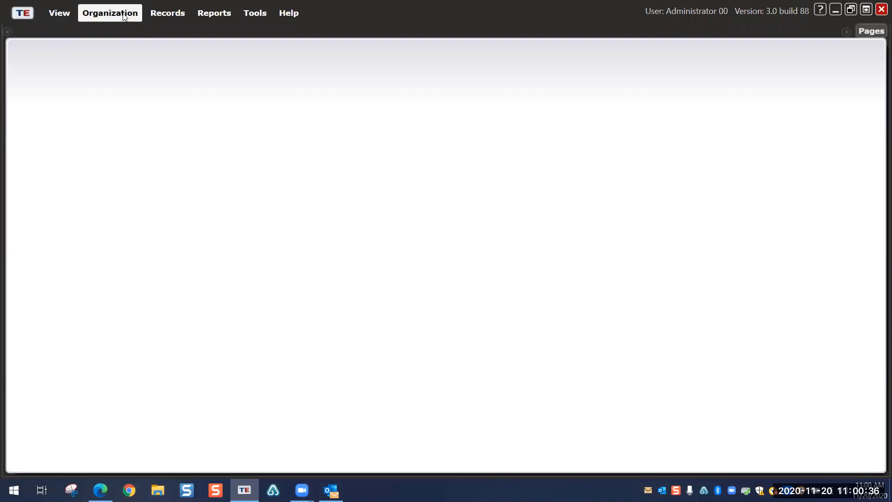
click(160, 15)
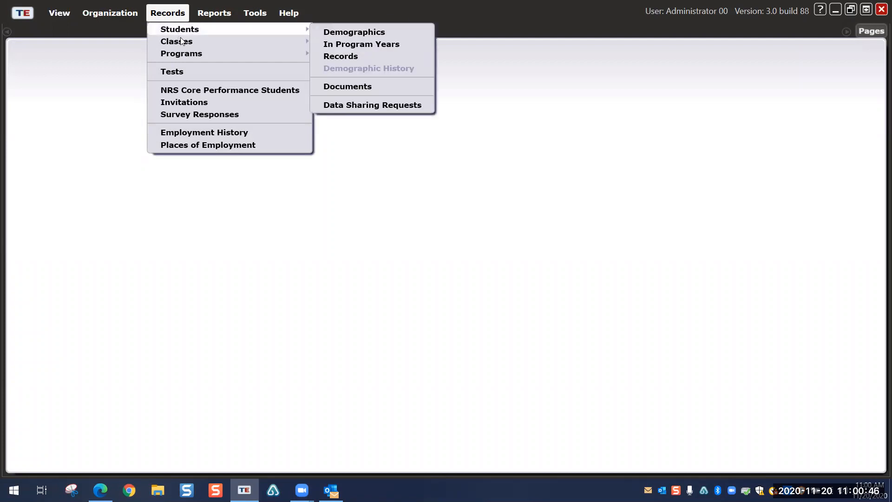
mouse_move(184, 46)
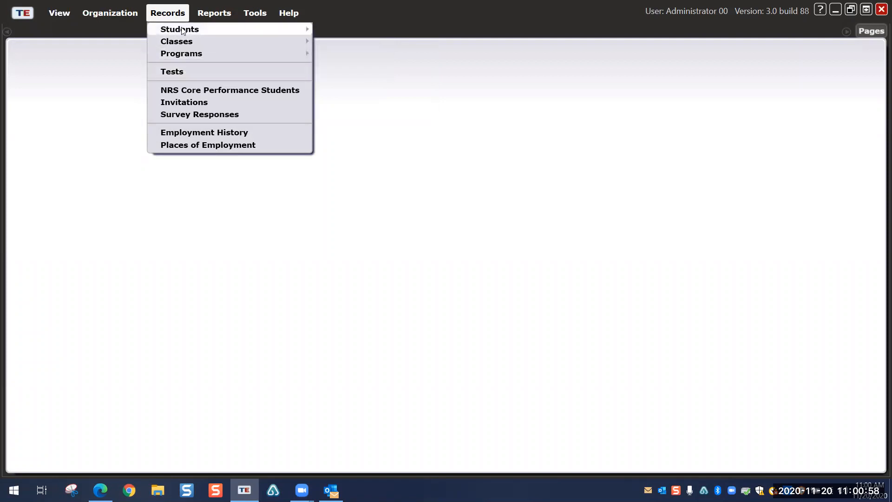
mouse_move(183, 31)
click(338, 32)
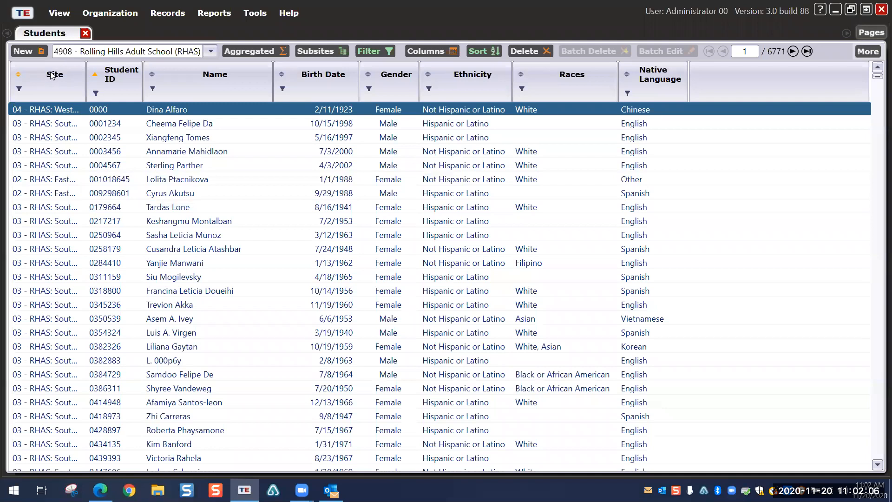
click(167, 13)
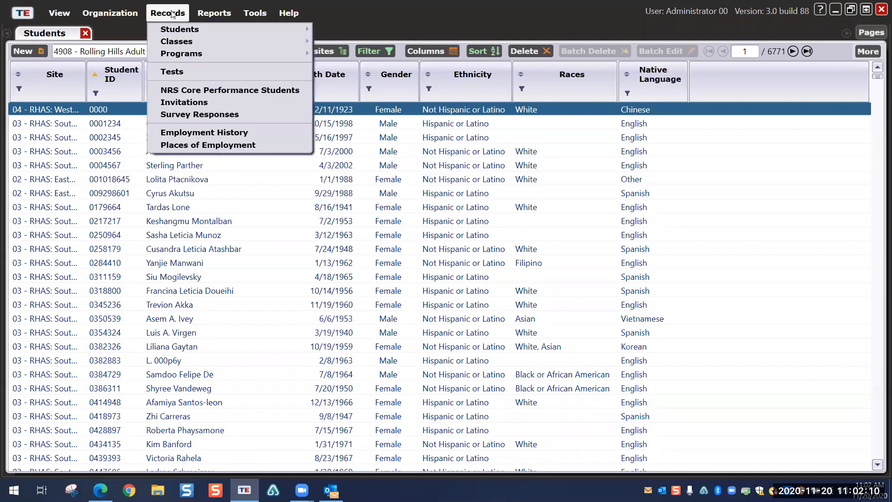
mouse_move(184, 30)
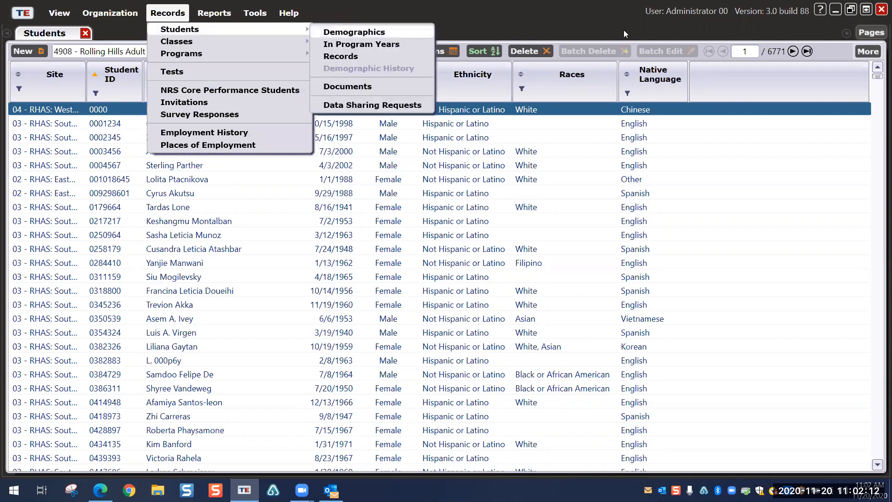
click(734, 72)
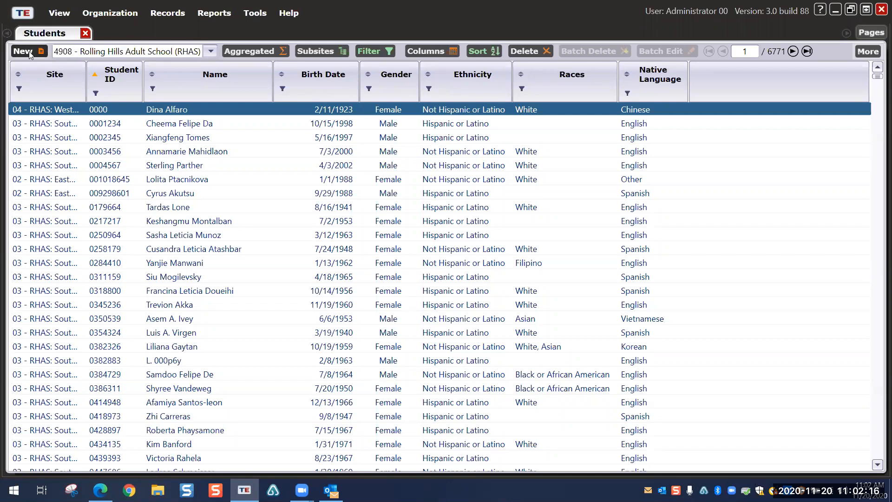
Step: Start a new student at site 01 - RHAS: North Campus, entering the student ID and first name
click(29, 52)
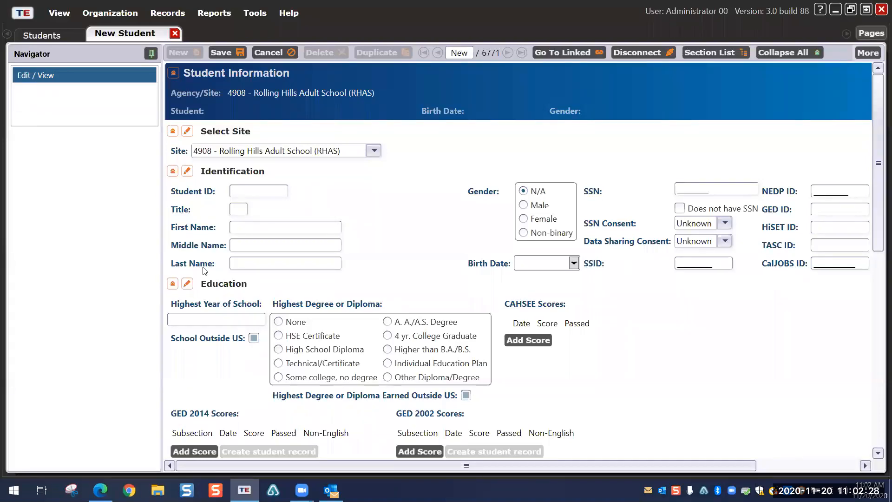
click(378, 148)
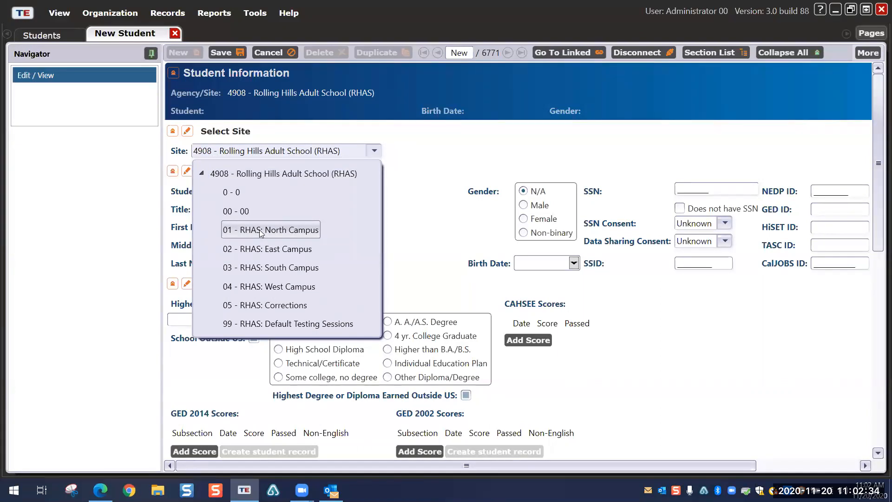
click(260, 230)
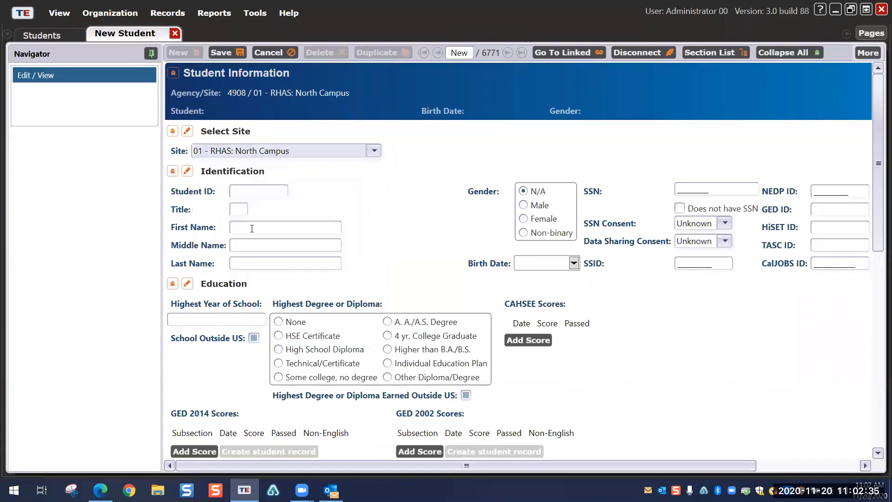
click(260, 188)
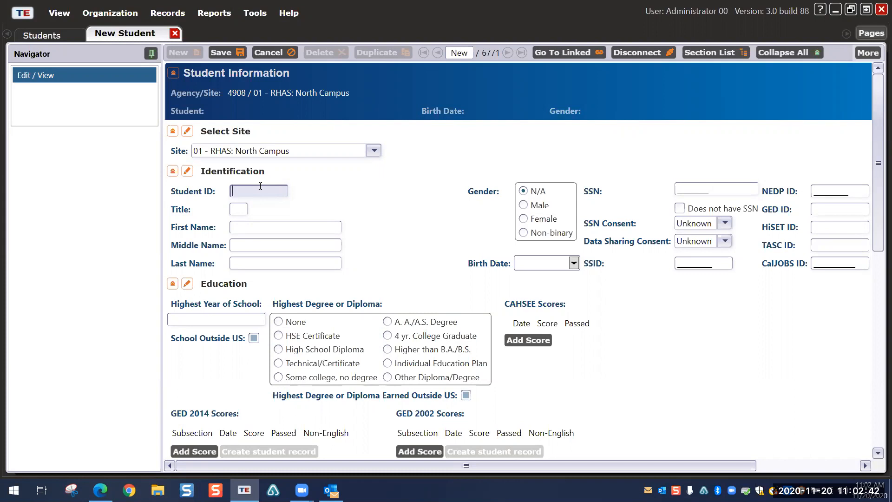
text(oscar123)
click(240, 227)
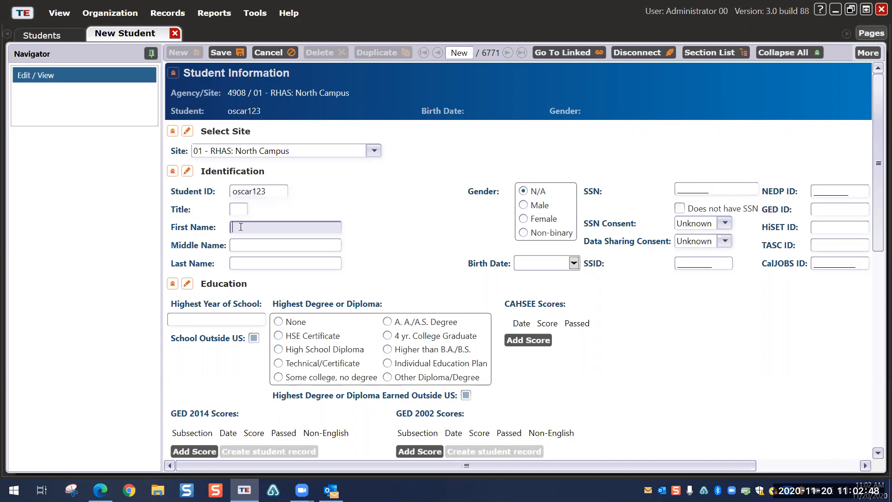
text(scar)
click(253, 262)
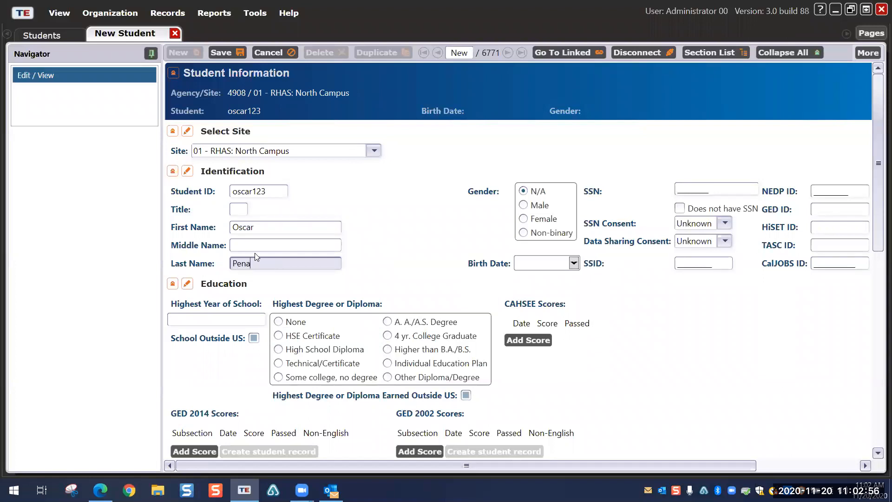
Step: Set gender to Male and birth date 01/01/1978, then save the student
click(538, 206)
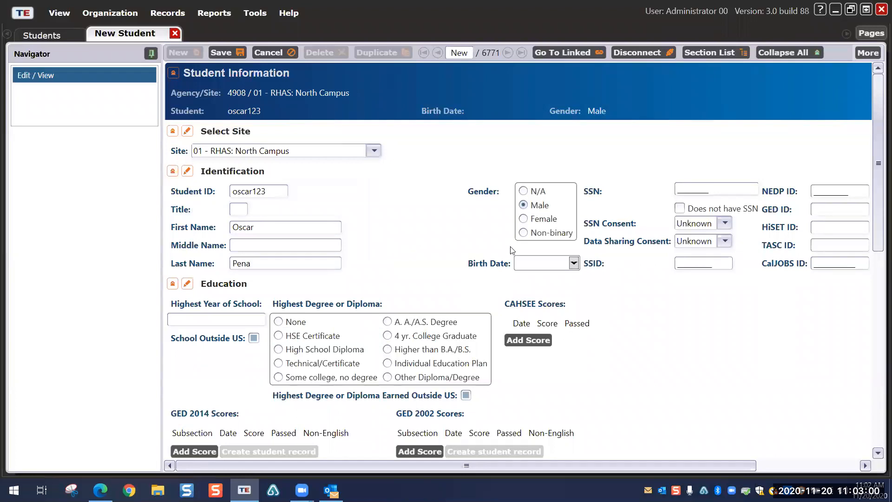
click(529, 266)
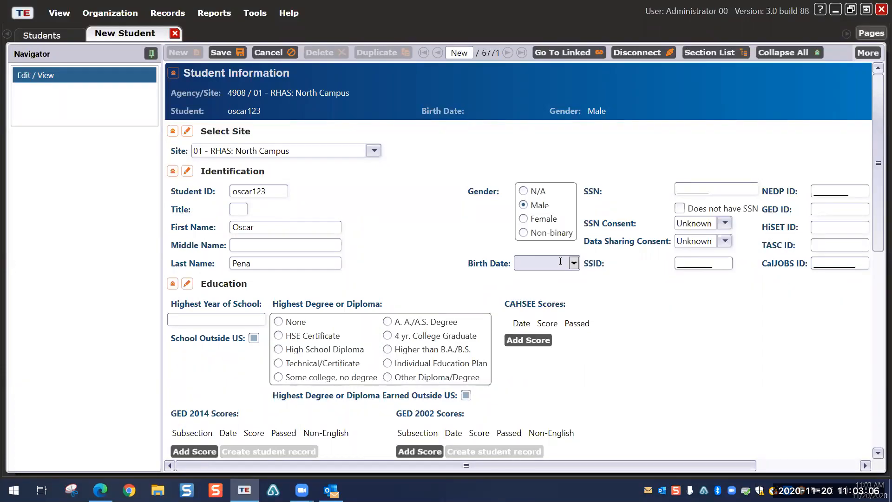
text(01/01/78)
scroll(362, 273, down, 3)
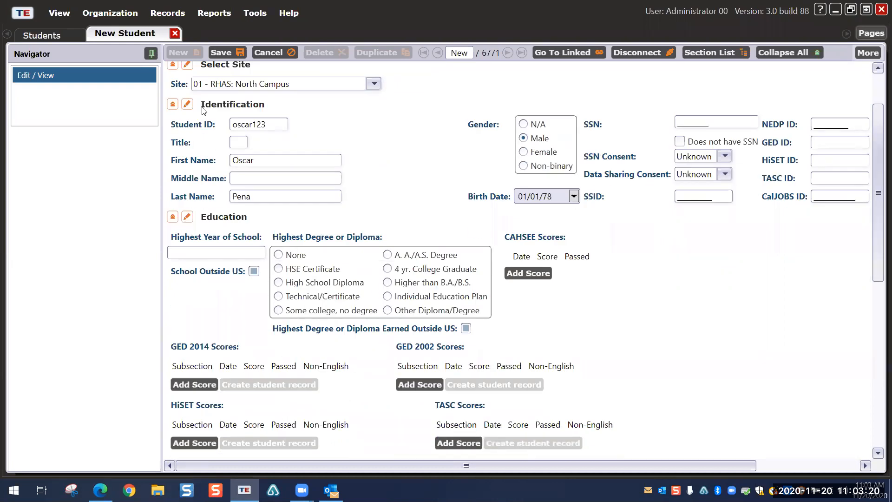
click(221, 53)
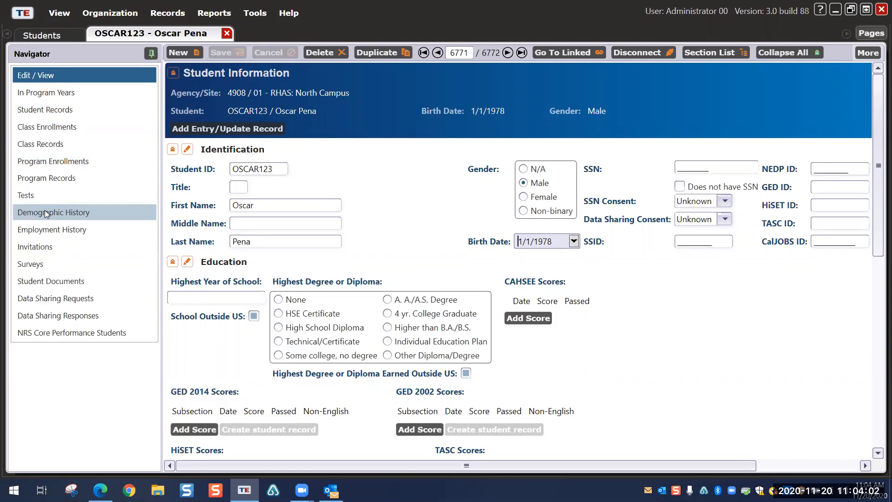
Step: Show the new student's In Program Years page from the Navigator
click(40, 95)
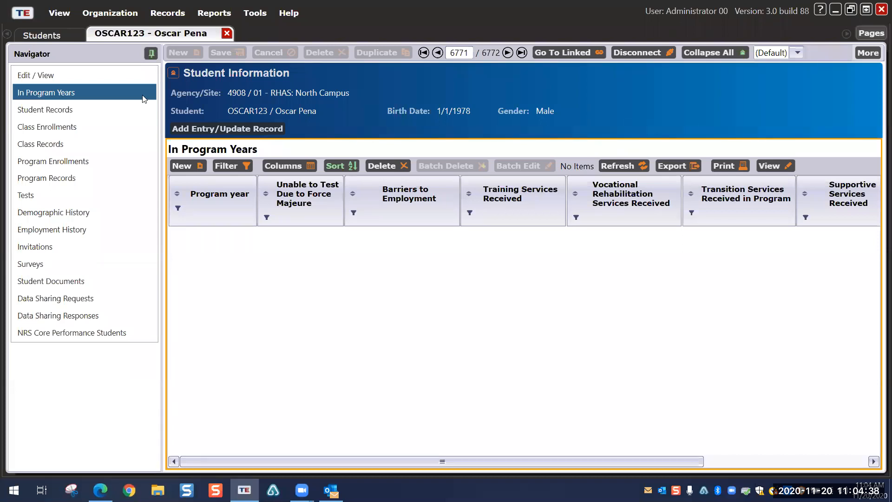
Step: Add and save a 7/1/2020 - 6/30/2021 (Current) program-year record for the student
click(183, 166)
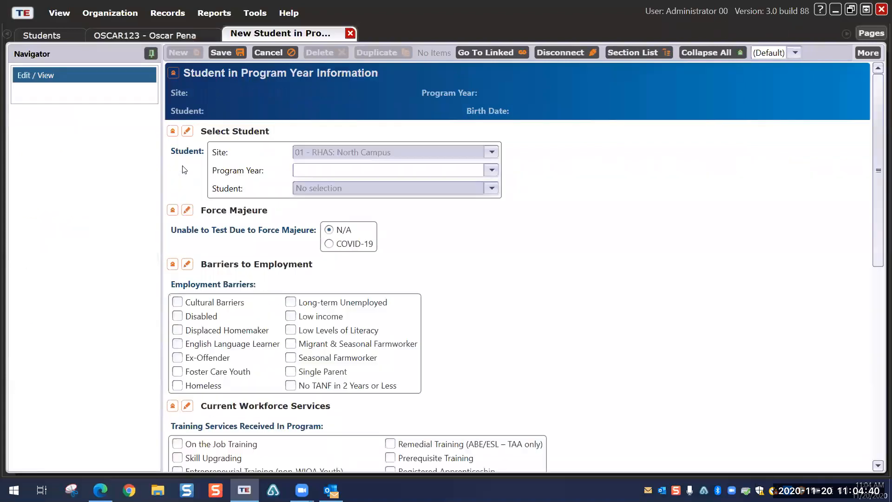
click(497, 170)
click(326, 182)
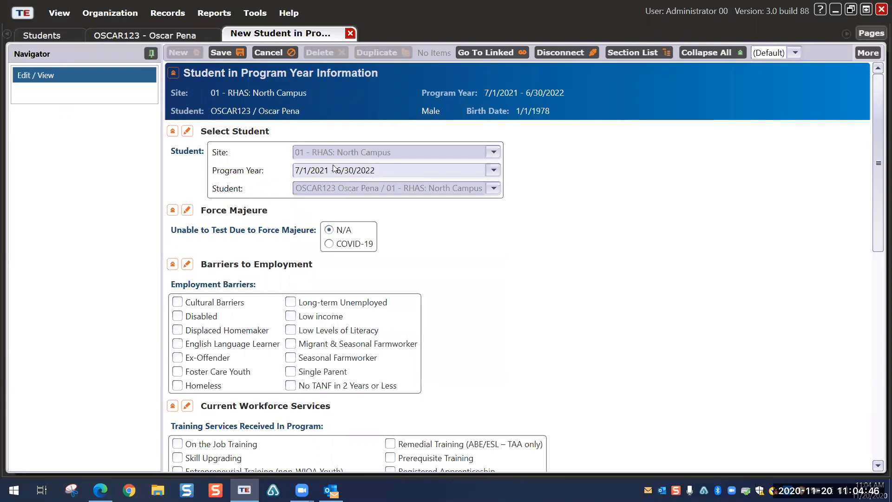
click(493, 170)
click(342, 191)
click(221, 52)
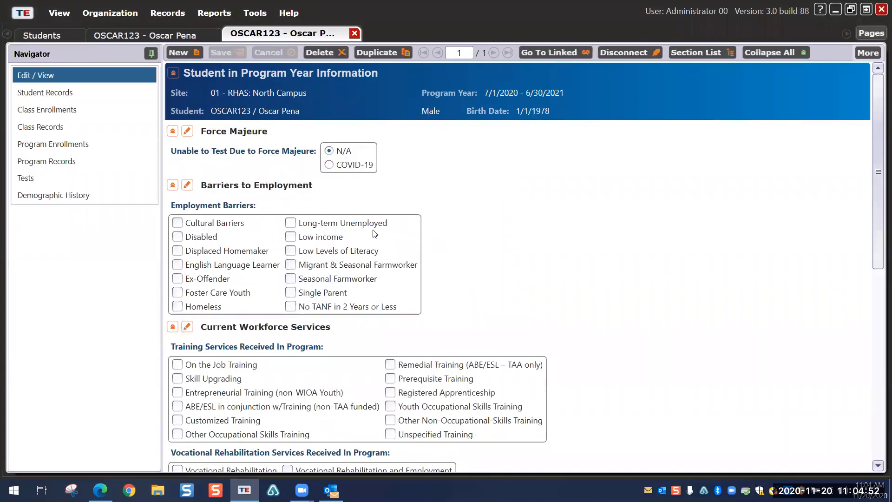
Step: Close the program-year and student record tabs to return to the Students list
scroll(460, 309, down, 1)
scroll(460, 309, down, 2)
scroll(460, 307, up, 4)
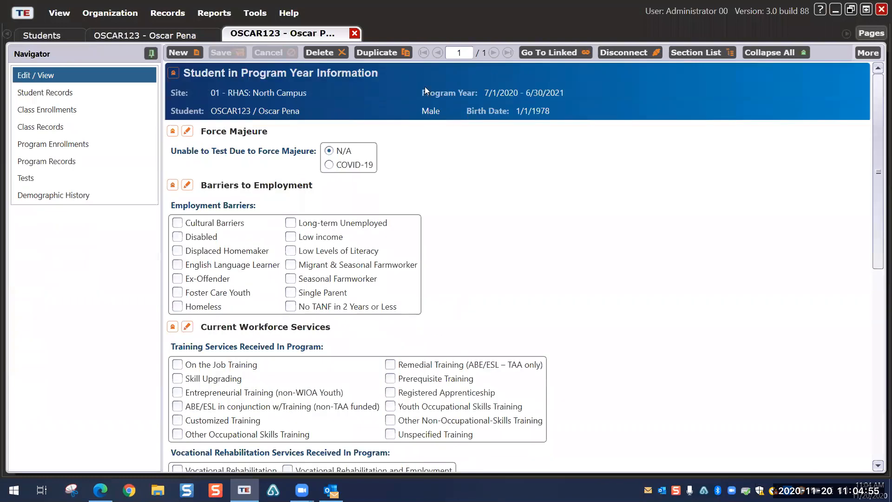
click(354, 34)
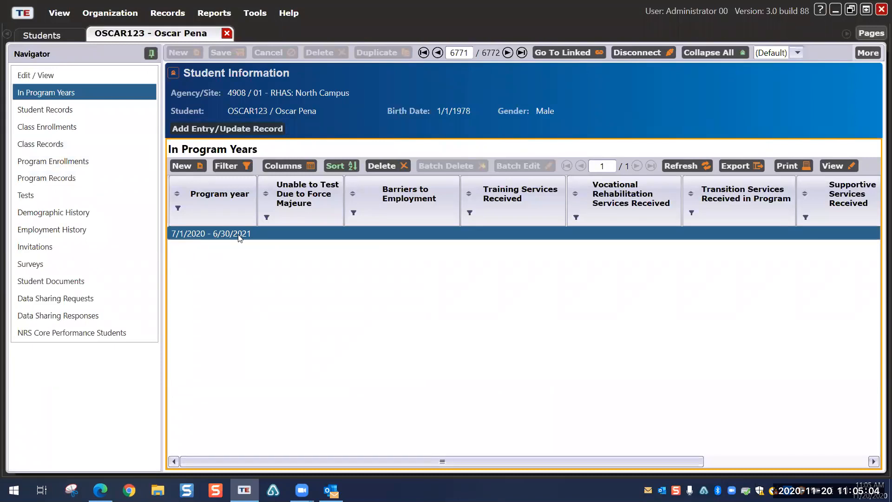
click(228, 33)
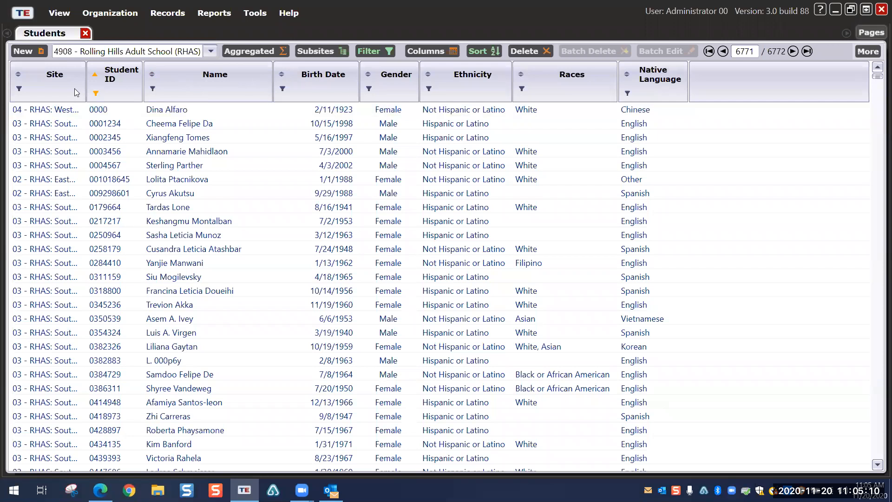
click(29, 125)
click(187, 331)
right_click(705, 81)
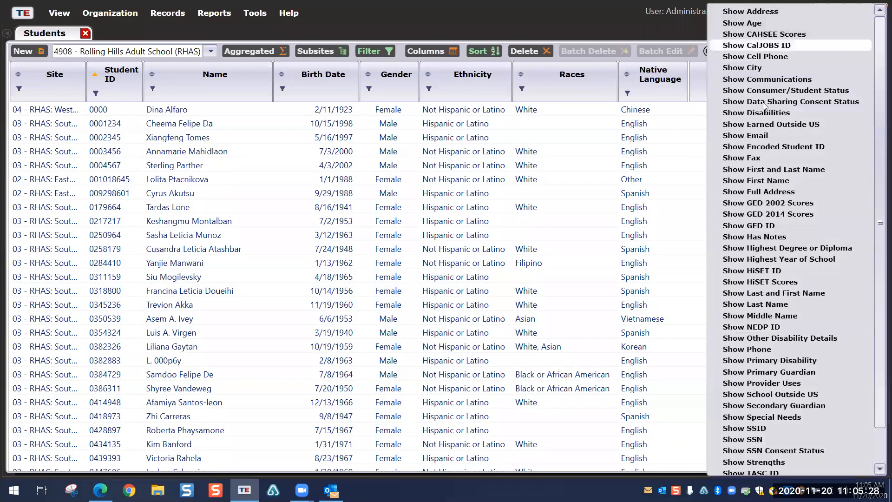
click(699, 78)
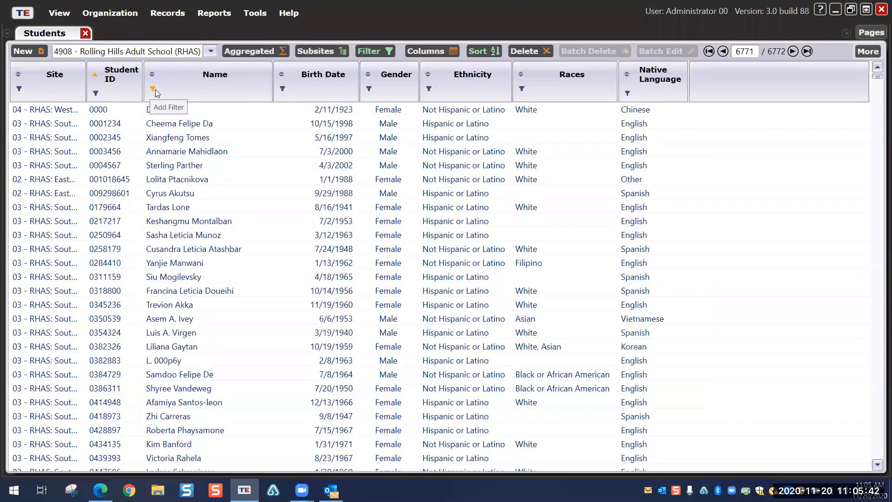
Step: Filter Student ID to 'contains' the new student's ID and open the matching record
click(96, 93)
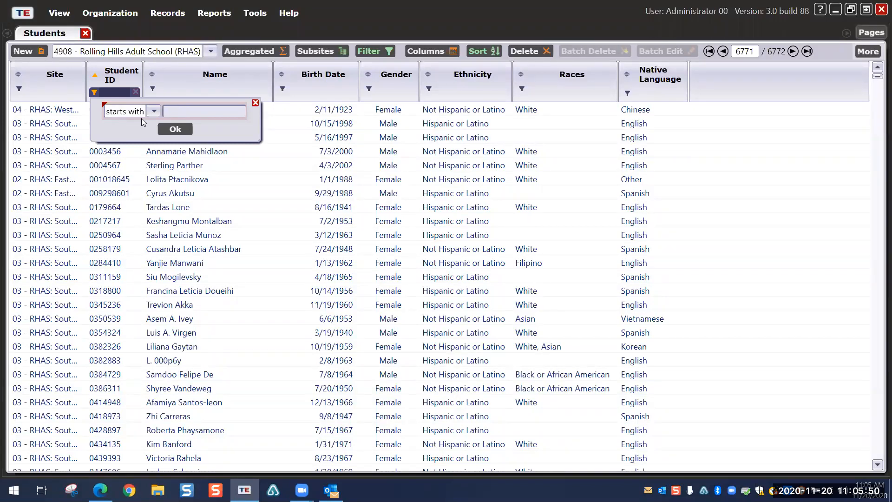
click(154, 111)
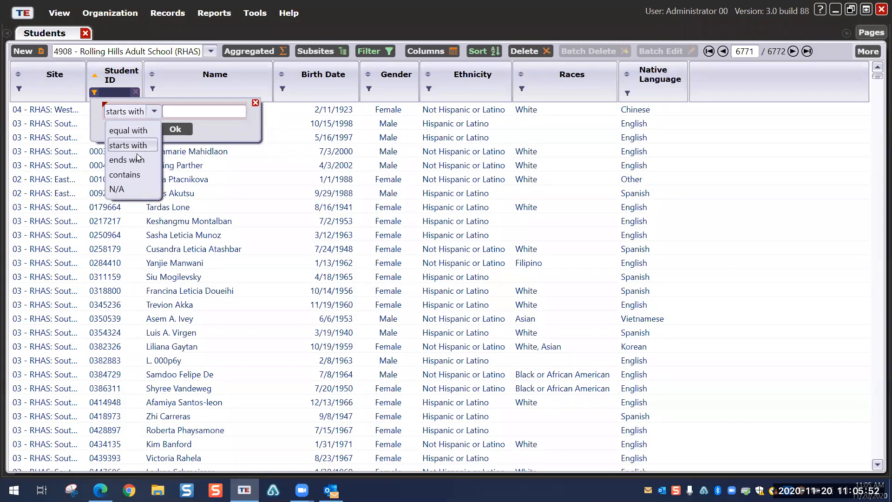
click(133, 177)
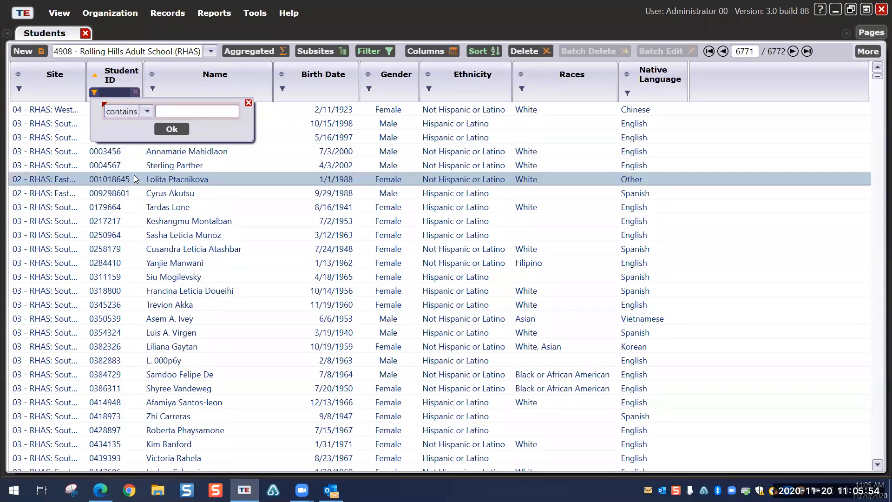
click(201, 112)
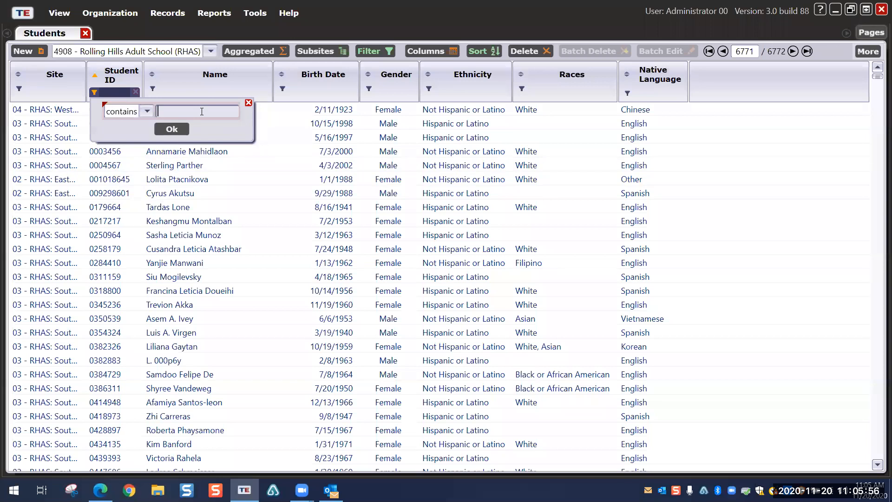
text(oscar123)
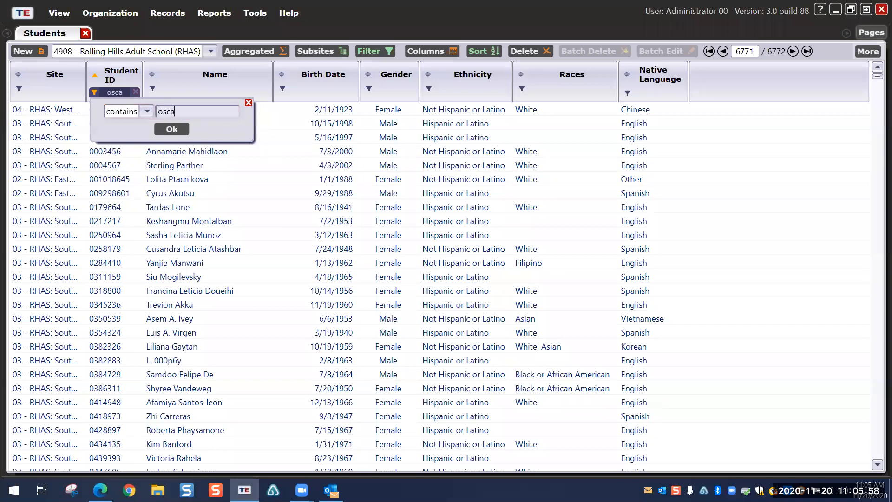
click(161, 128)
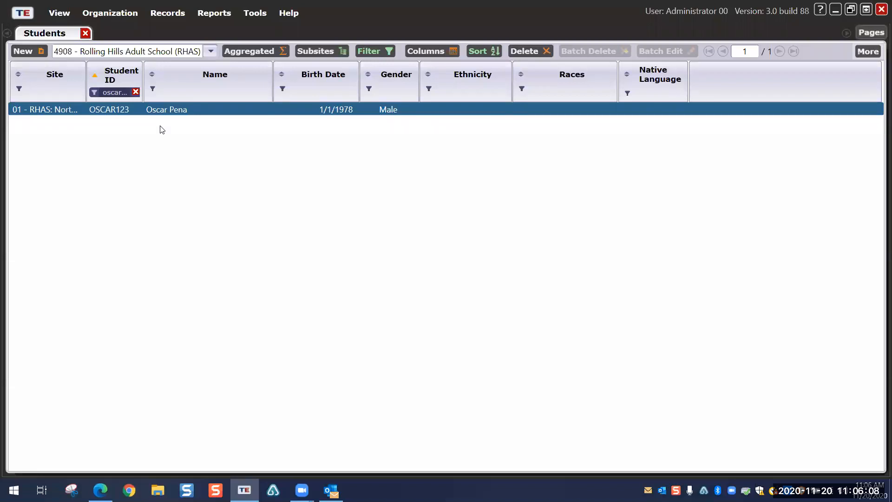
double_click(169, 112)
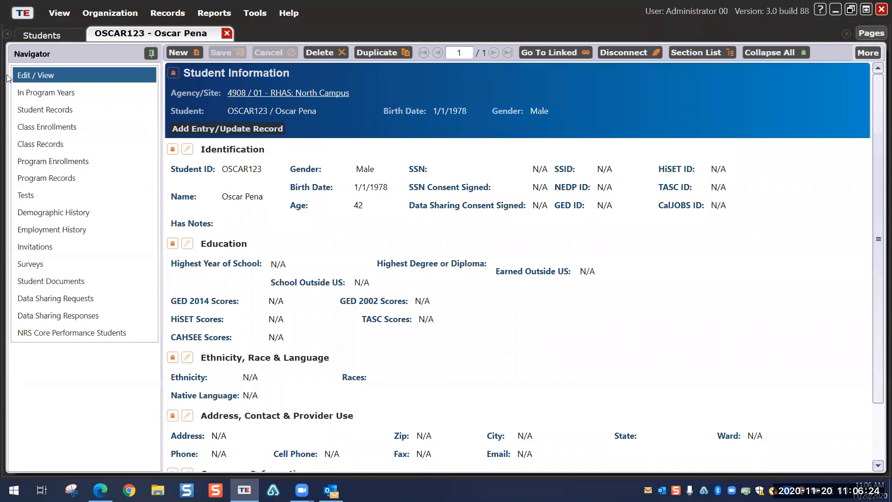
Step: Verify the student's 2020–2021 program year, close the record, and clear the Student ID filter
click(42, 36)
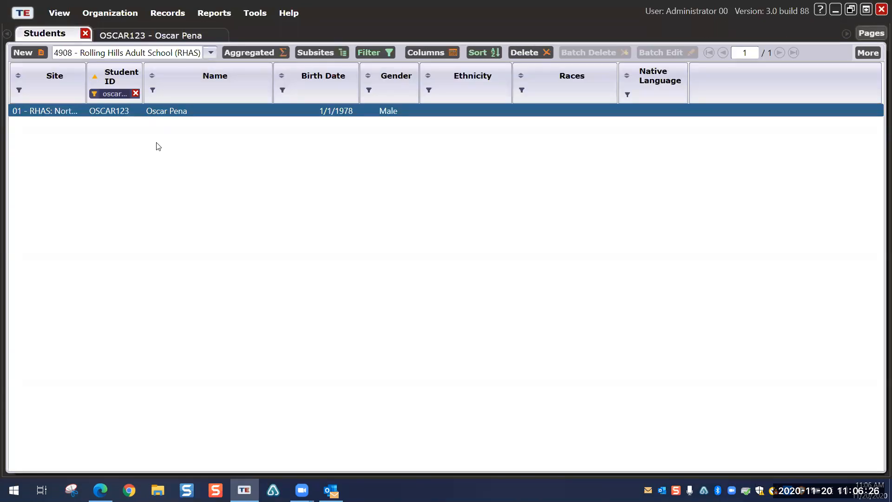
click(130, 37)
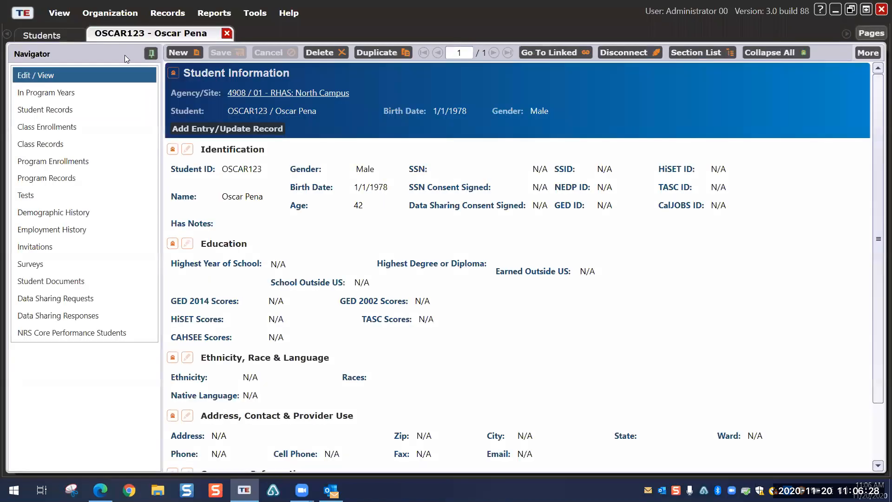
click(58, 92)
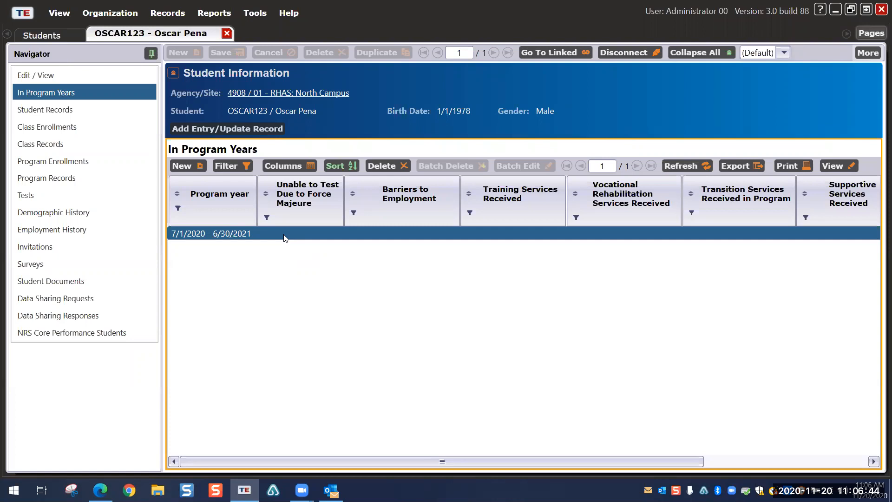
click(226, 33)
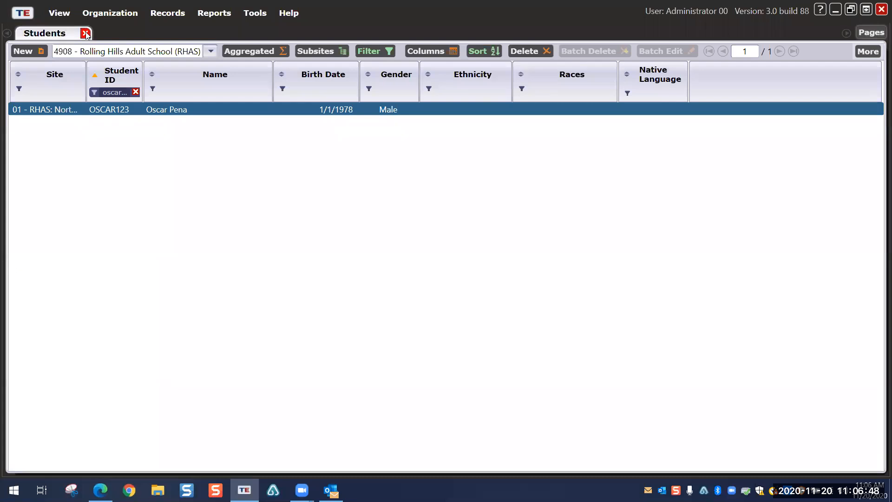
click(136, 92)
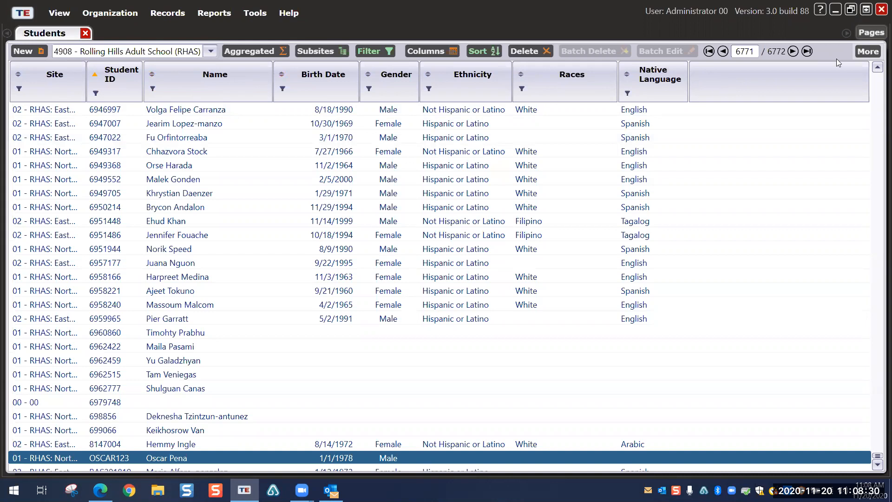
Step: Show the First Name column without filtering it, and drag it right after Name
right_click(736, 79)
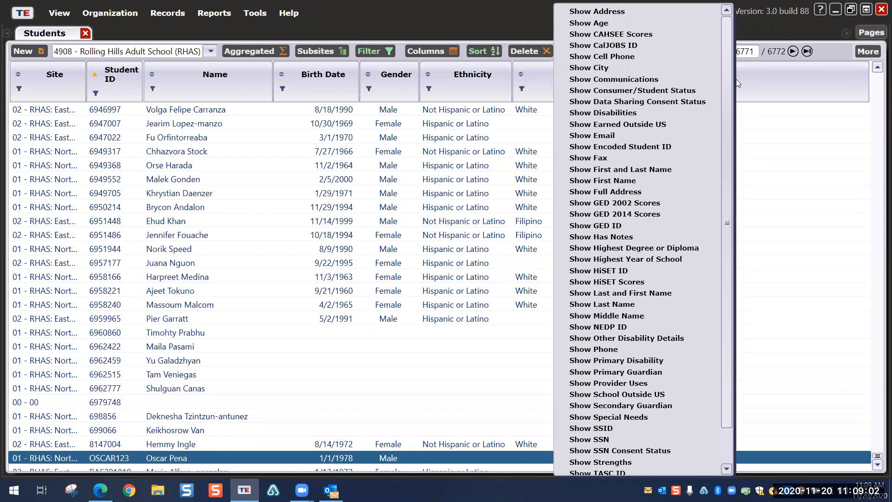
click(598, 182)
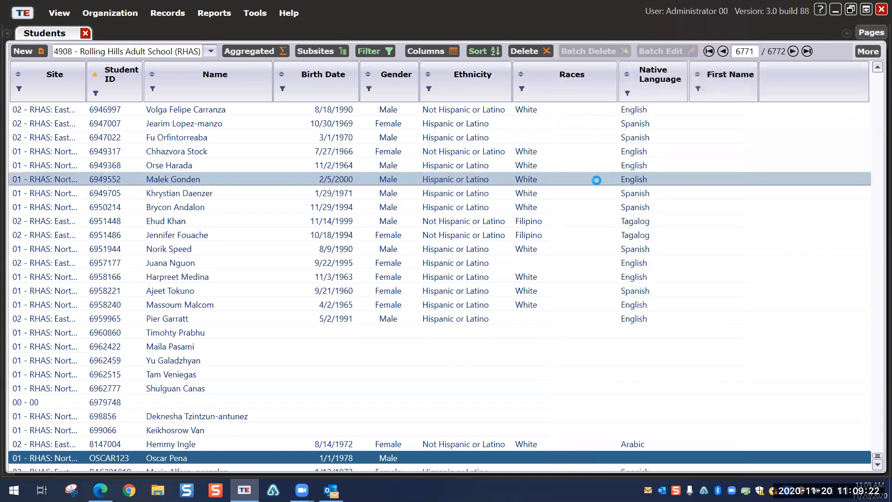
click(723, 91)
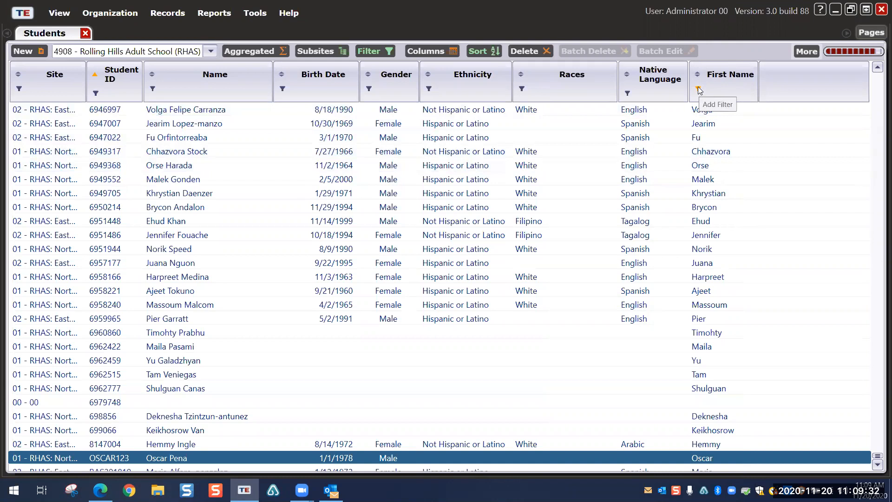
click(698, 88)
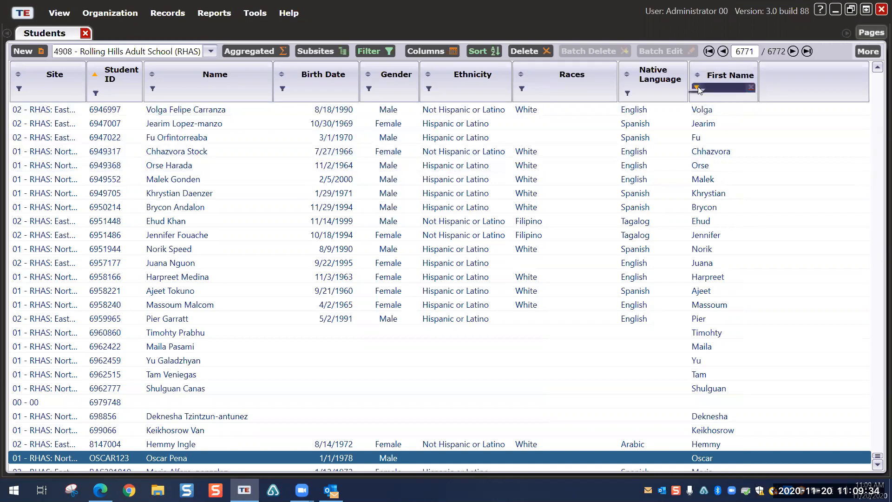
click(698, 87)
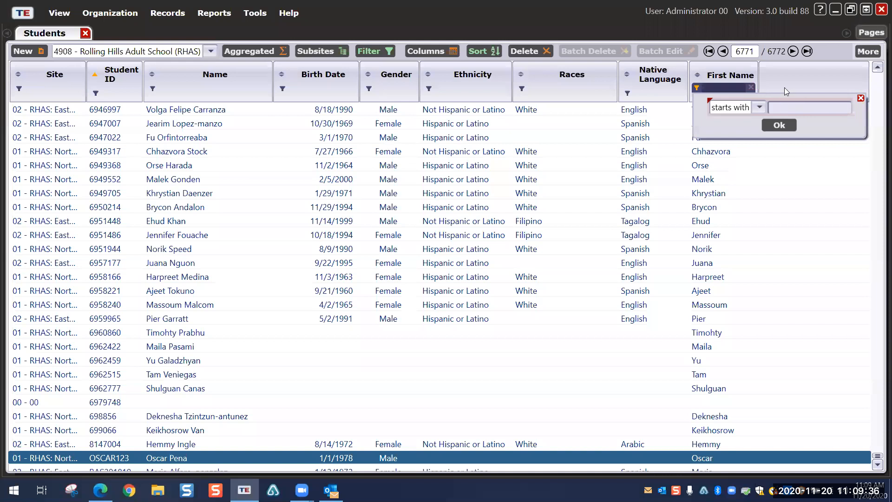
click(782, 71)
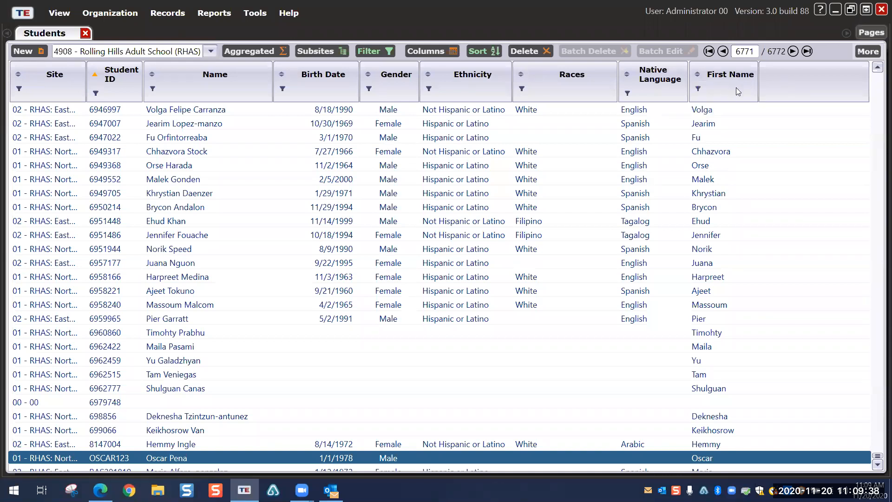
mouse_move(734, 87)
mouse_down()
mouse_move(188, 73)
mouse_move(284, 82)
mouse_up()
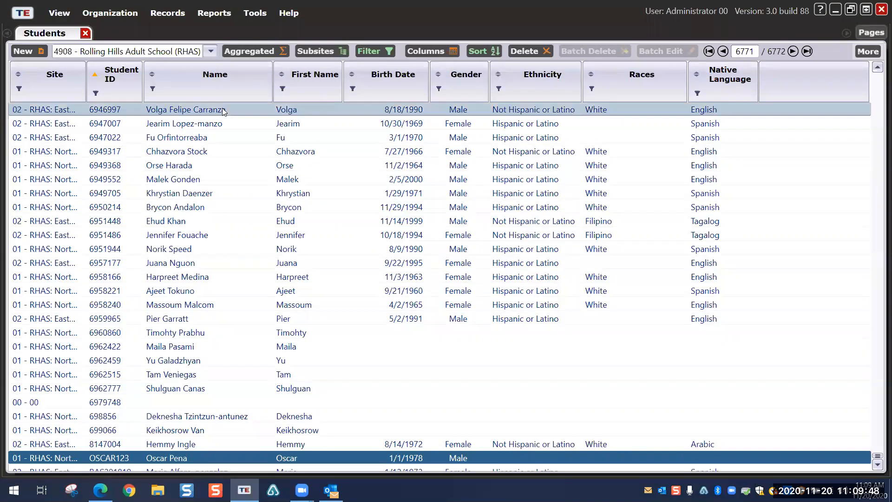
Step: Show the Last Name column and place it directly beside First Name
right_click(799, 83)
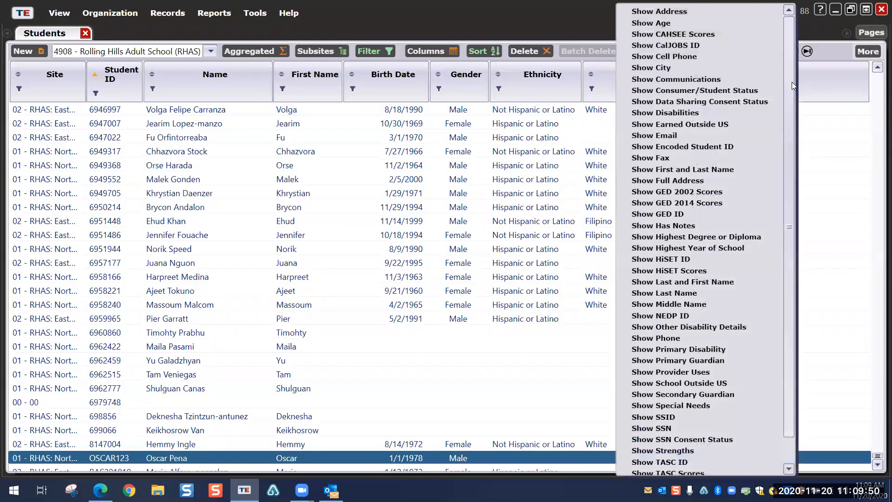
click(650, 293)
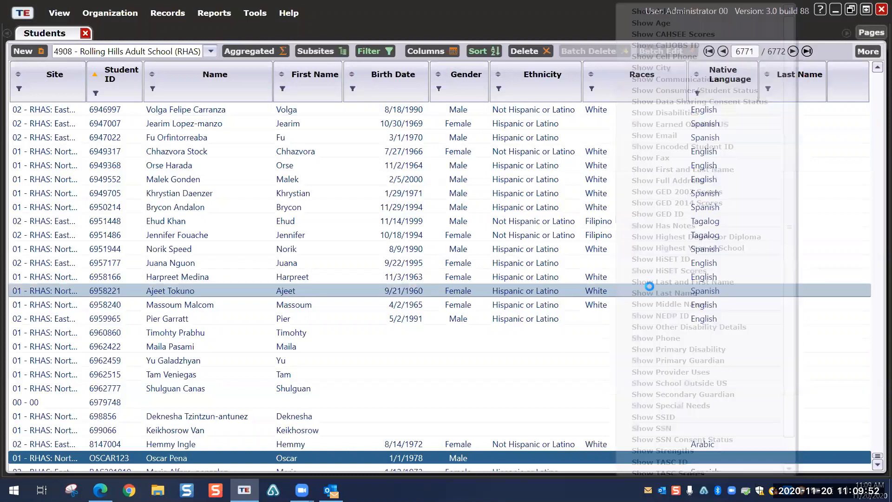
drag(798, 92, 358, 94)
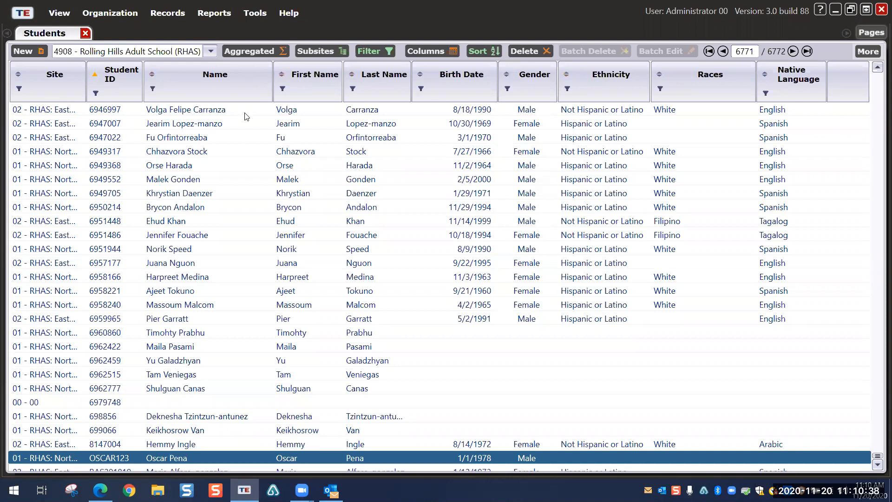
Step: Sort students by Last Name descending, then add Birth Date and Gender sort levels
click(352, 75)
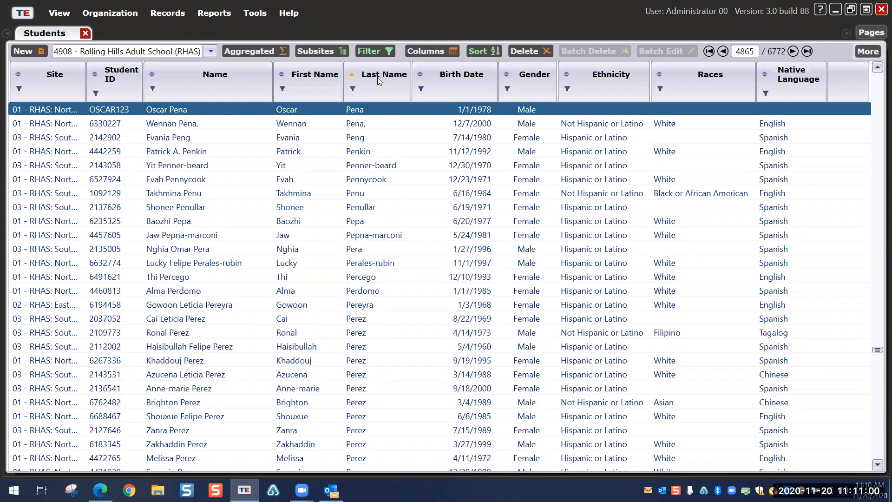
scroll(406, 166, up, 10)
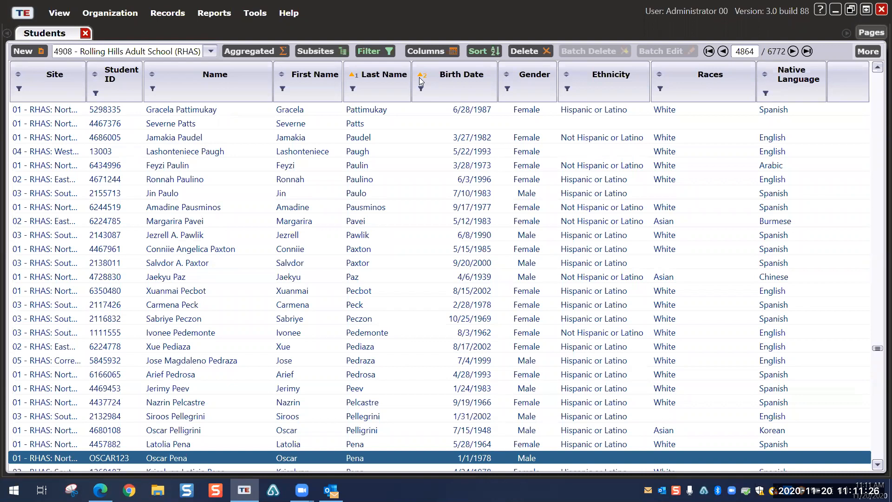
click(354, 78)
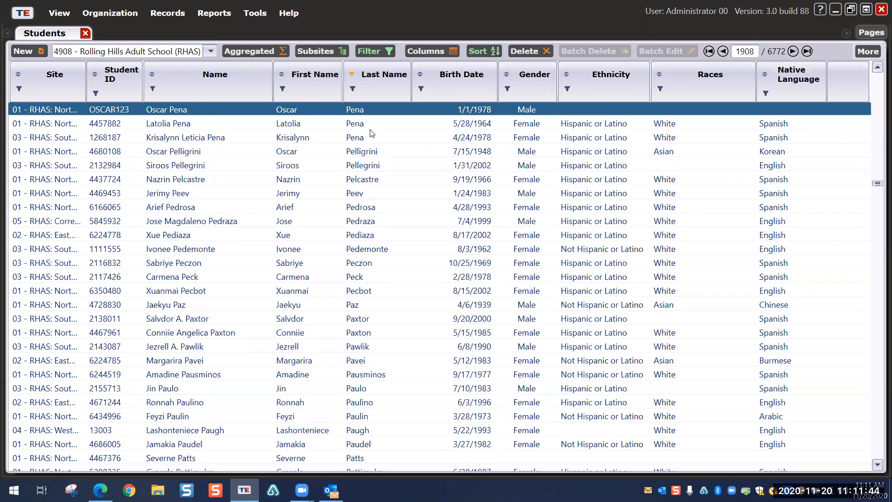
click(421, 74)
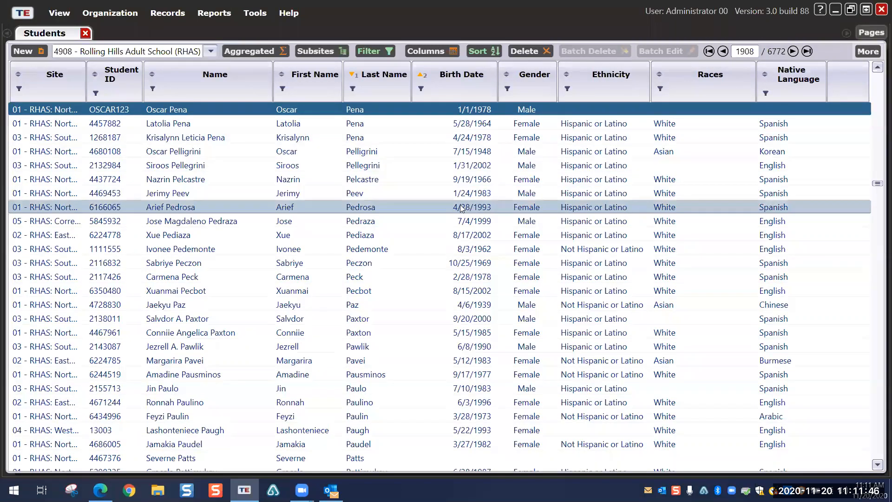
click(506, 75)
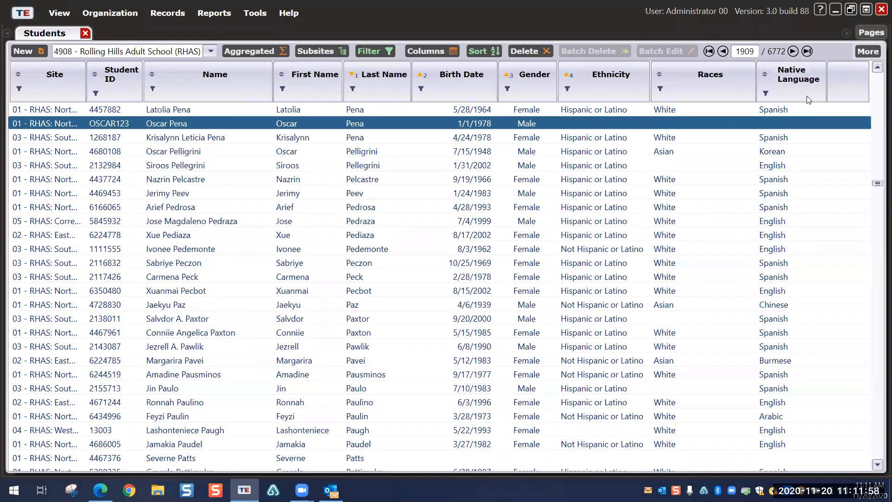
right_click(839, 81)
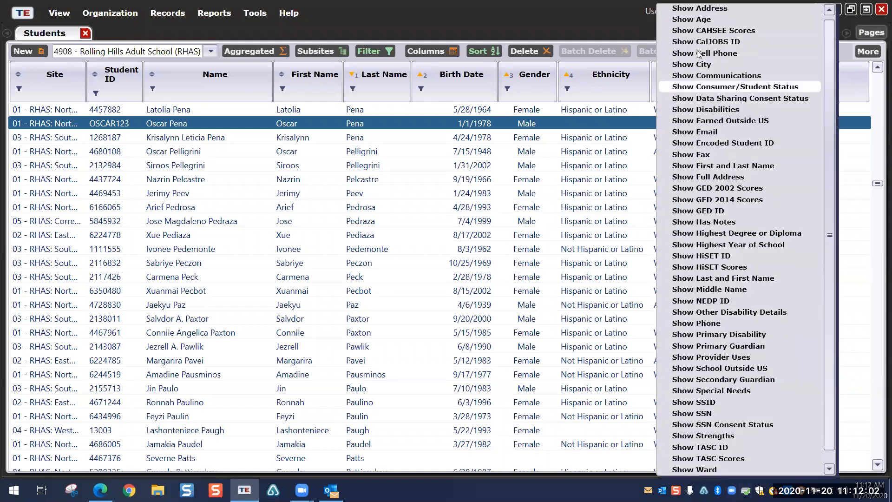
click(849, 87)
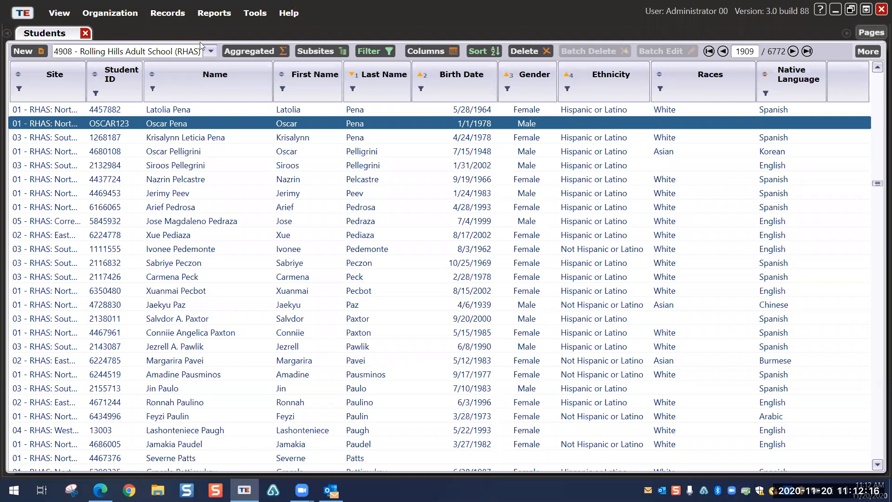
click(868, 51)
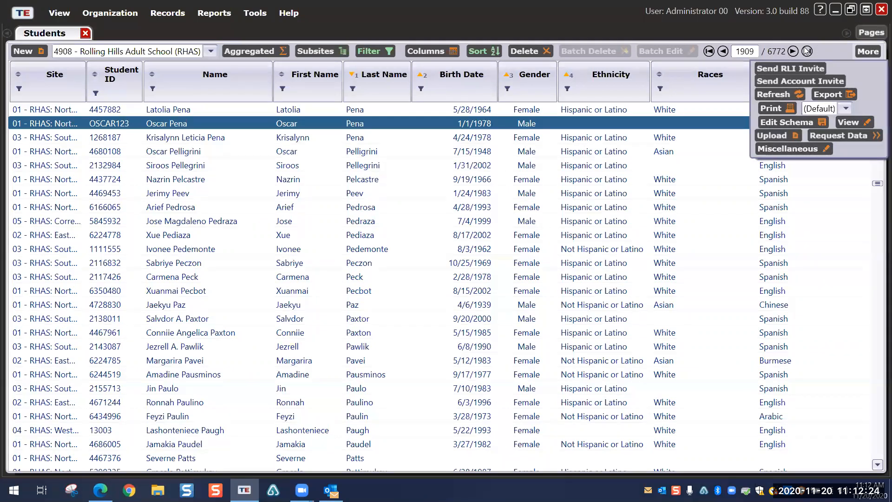
click(832, 47)
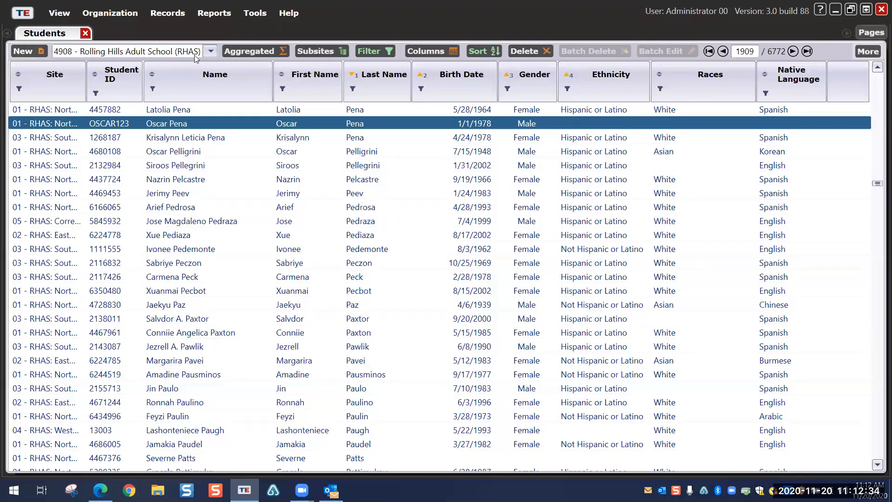
click(210, 52)
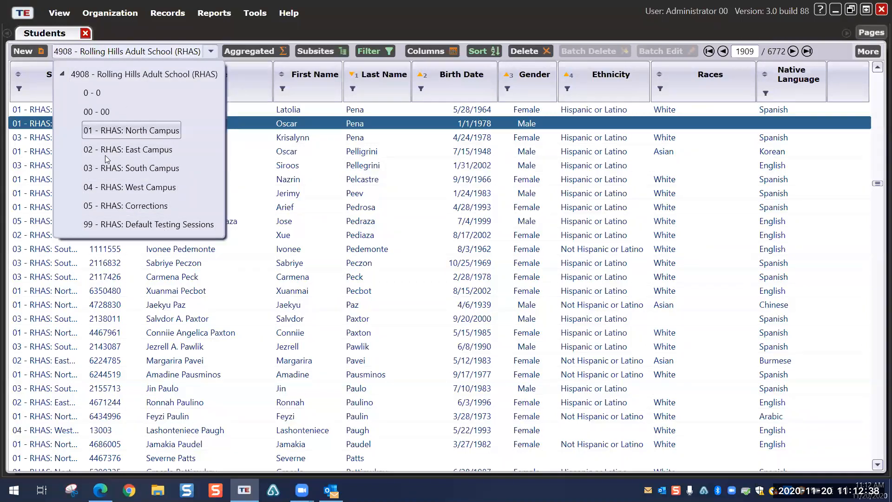
click(114, 131)
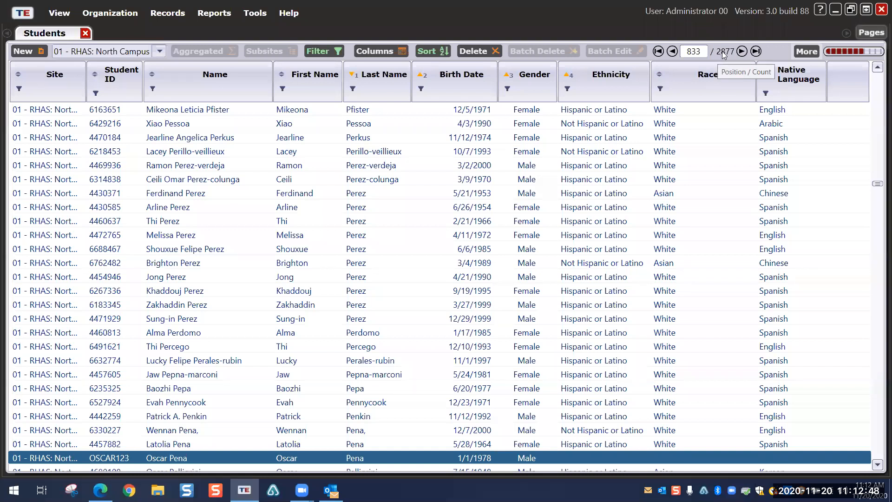
click(159, 51)
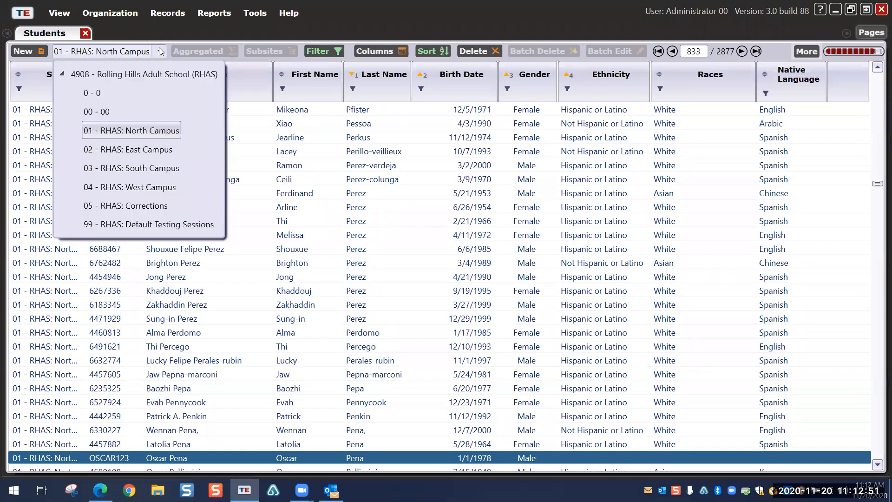
click(139, 83)
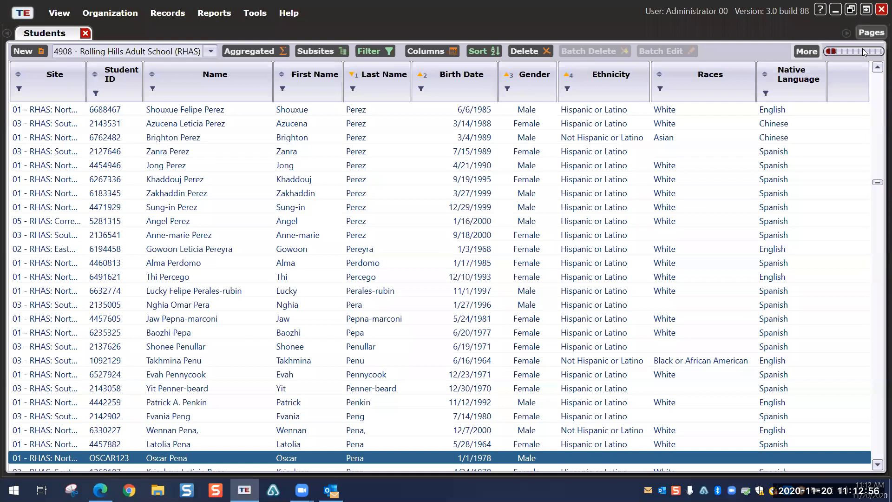
Step: Add a Program Enrollments > Instructional Programs = ESL/ELL filter condition, then delete it again
mouse_move(862, 48)
click(372, 52)
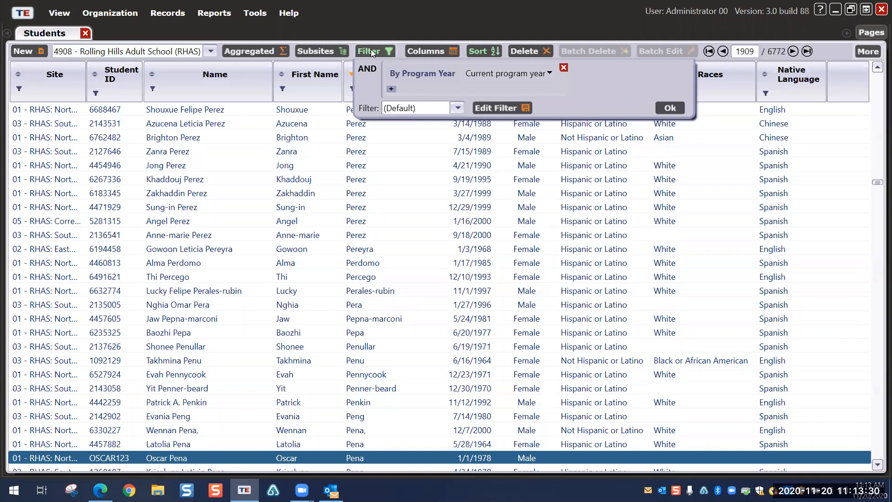
click(391, 89)
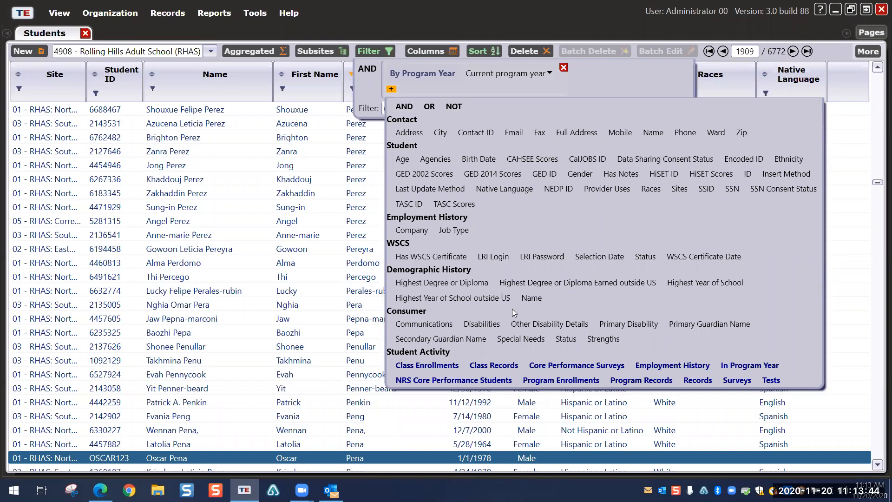
click(562, 380)
click(489, 92)
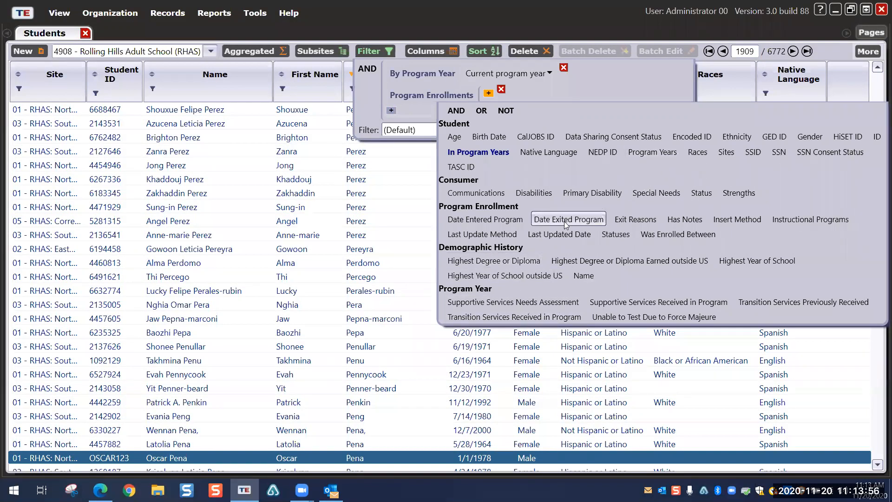
click(810, 219)
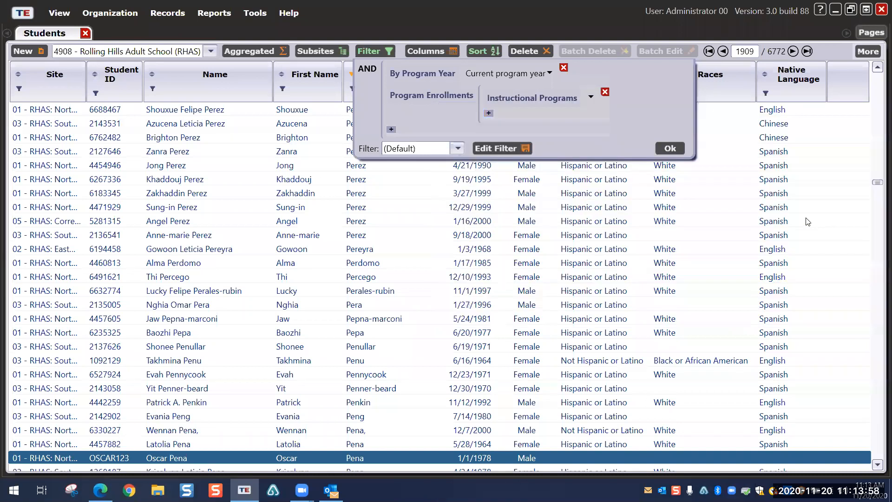
click(632, 98)
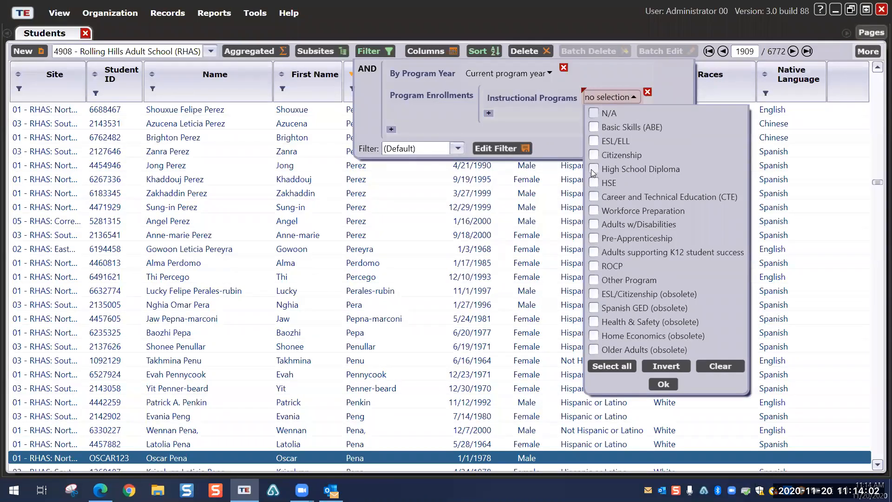
click(593, 140)
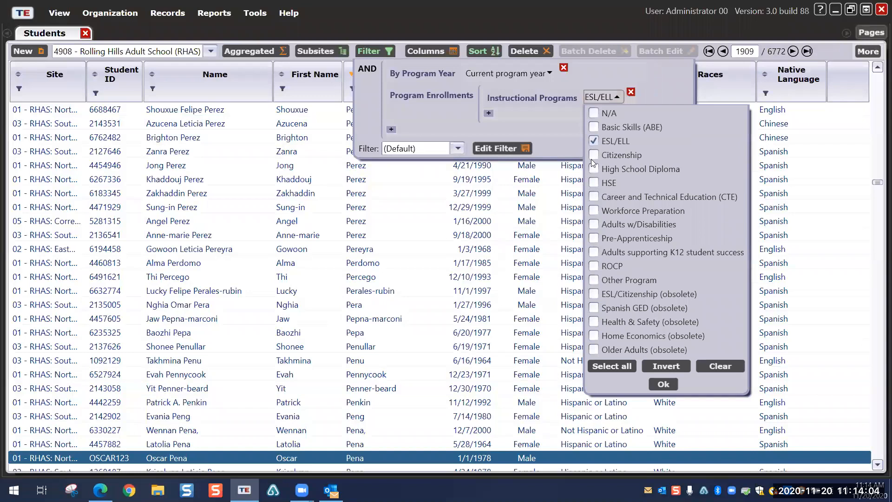
click(664, 384)
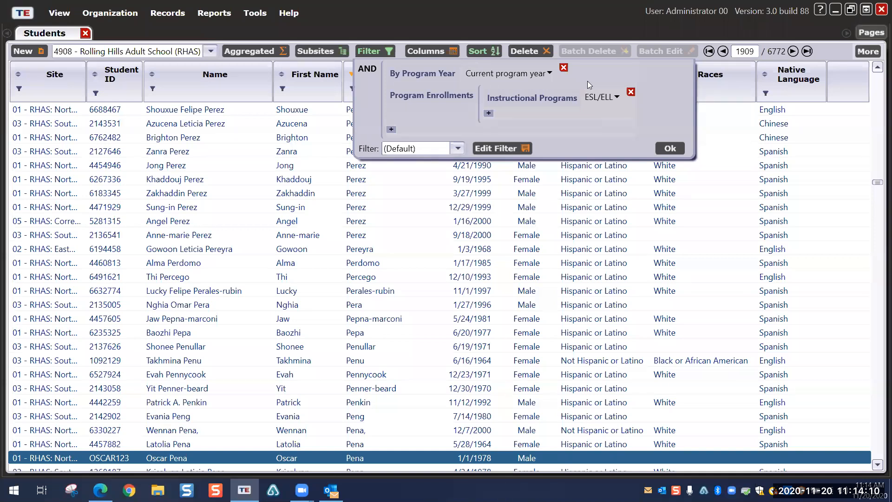
click(630, 92)
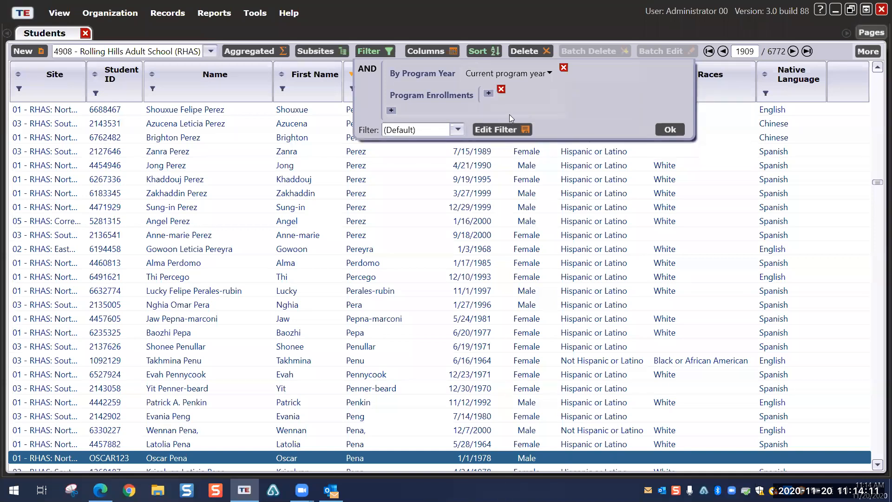
click(500, 89)
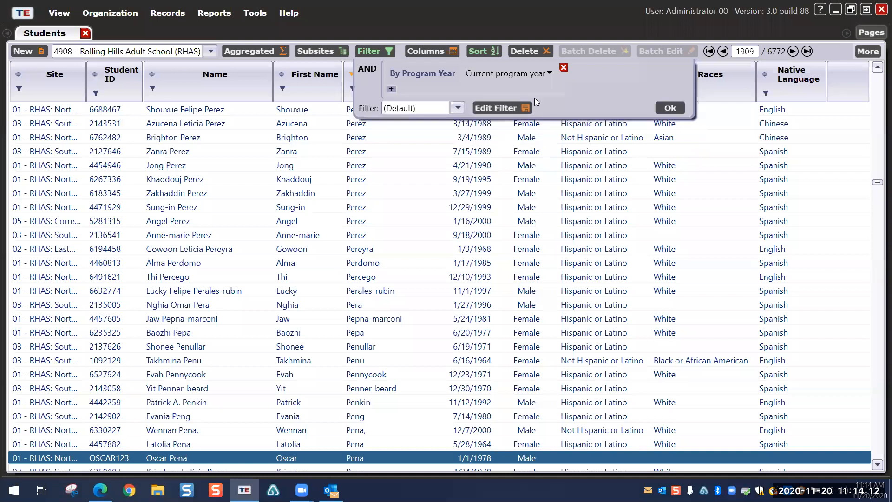
Step: Delete the By Program Year condition and apply the empty filter to list all 15176 students
click(564, 68)
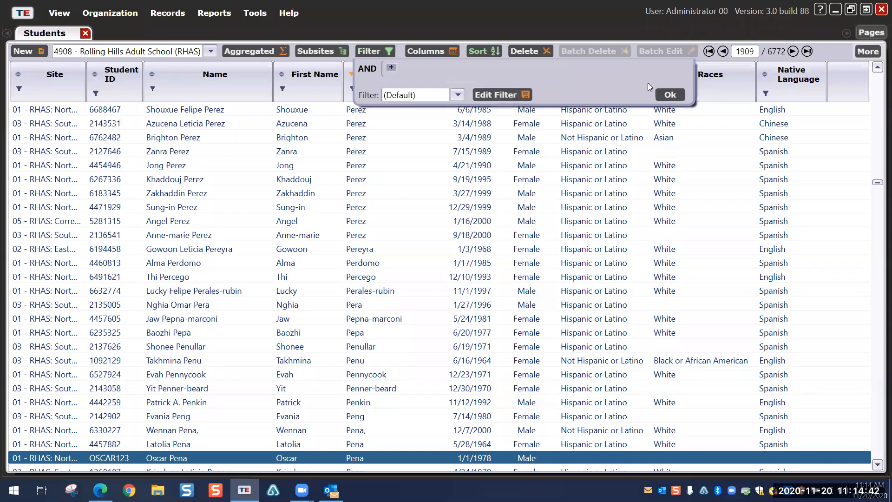
click(668, 94)
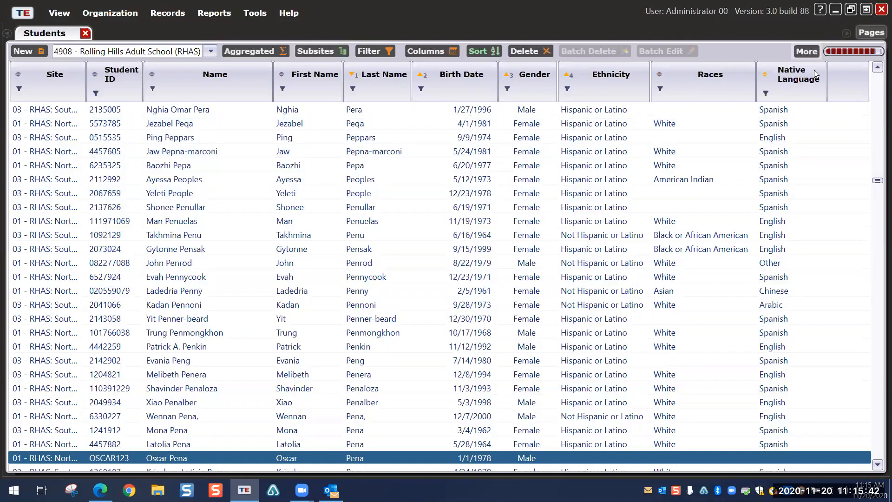
click(806, 53)
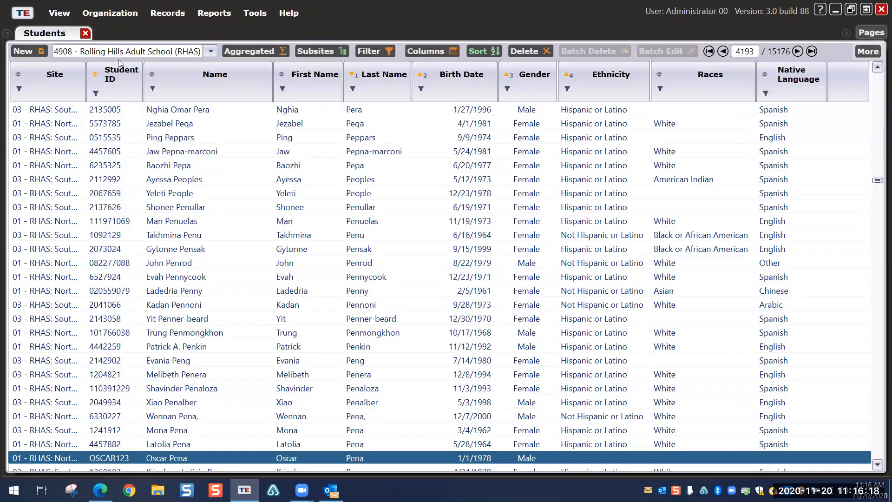
Step: Hide the full Name column, keeping the separate First Name and Last Name columns
right_click(242, 81)
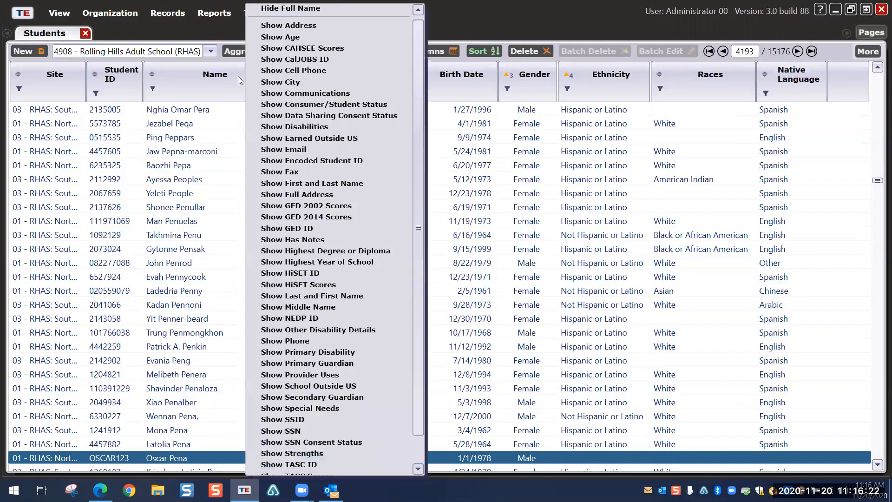
click(281, 10)
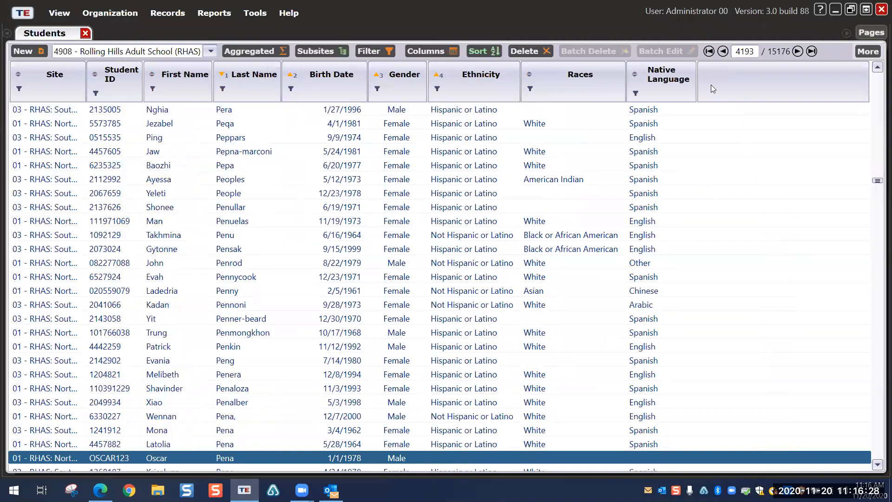
click(863, 51)
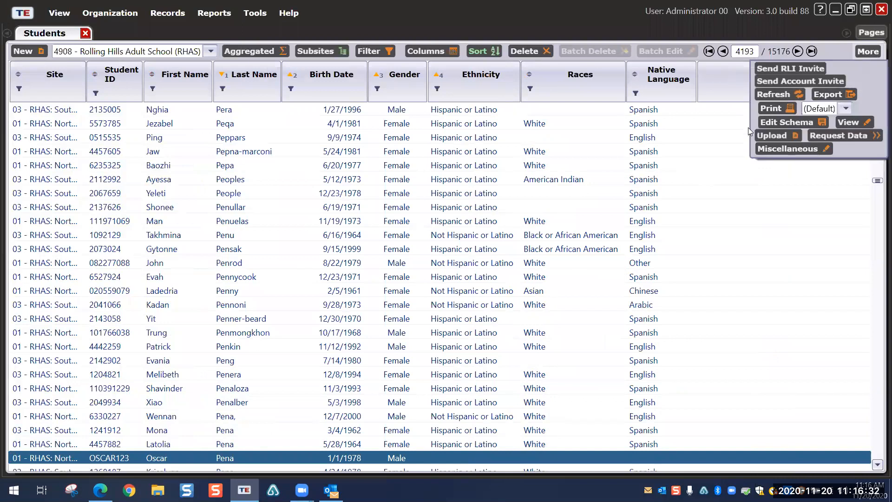
Step: Save the current grid layout as a new schema named 'By Last Name'
click(771, 122)
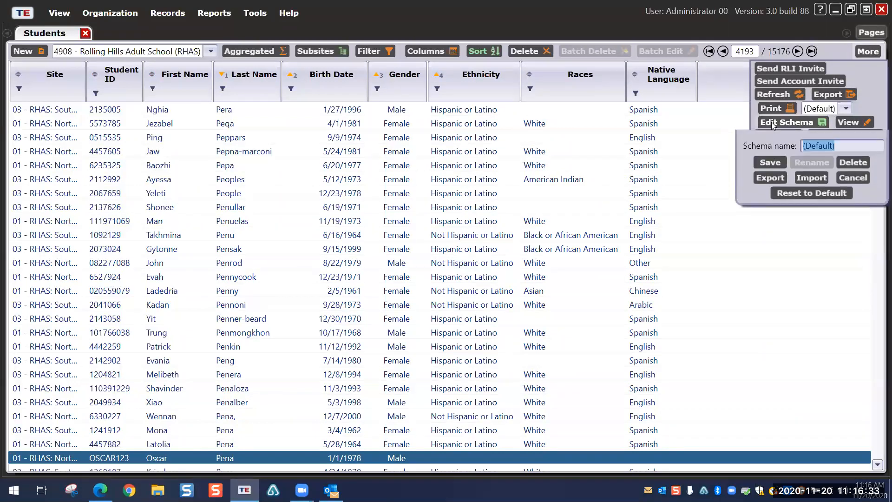
click(835, 145)
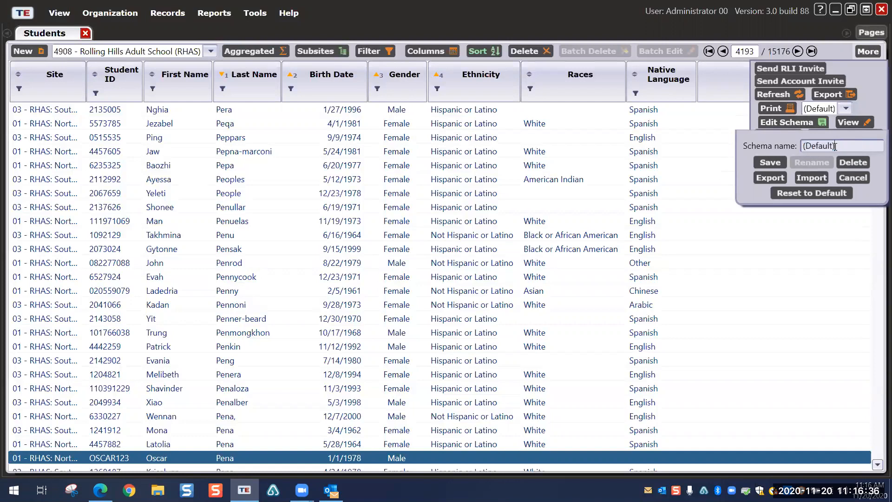
key(BackSpace)
key(BackSpace)
key(BackSpace)
key(BackSpace)
key(BackSpace)
key(BackSpace)
key(BackSpace)
key(BackSpace)
key(BackSpace)
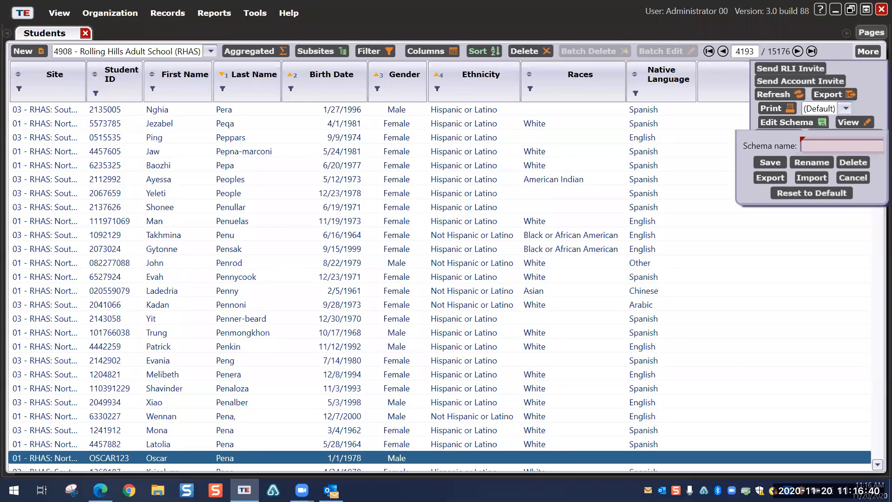
text(By Last)
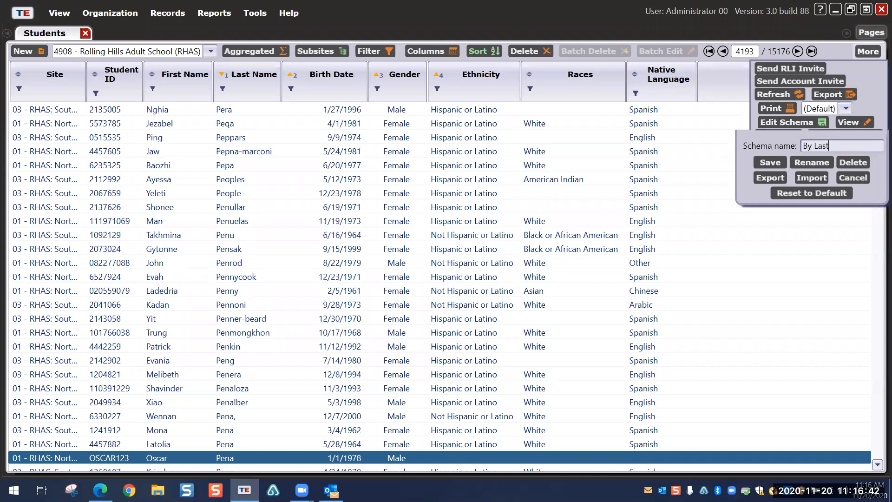
text( Name)
click(763, 160)
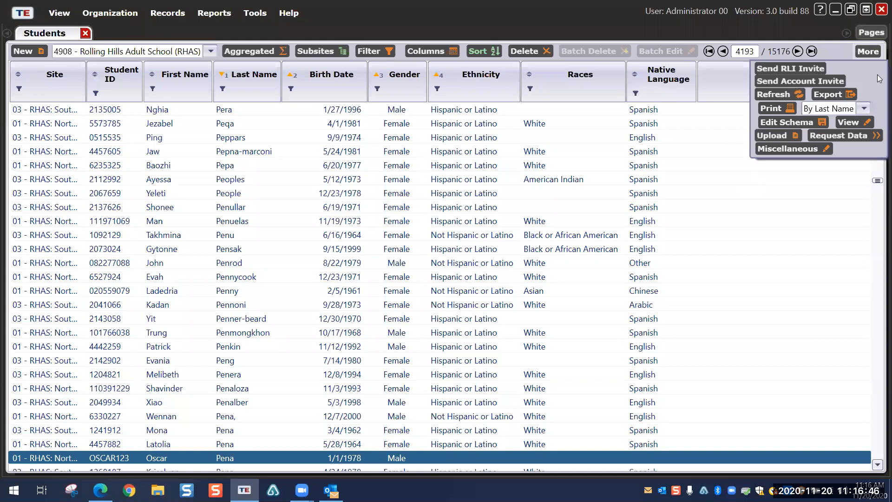
Step: Confirm By Last Name is the active schema and bring up the Miscellaneous record actions
click(864, 108)
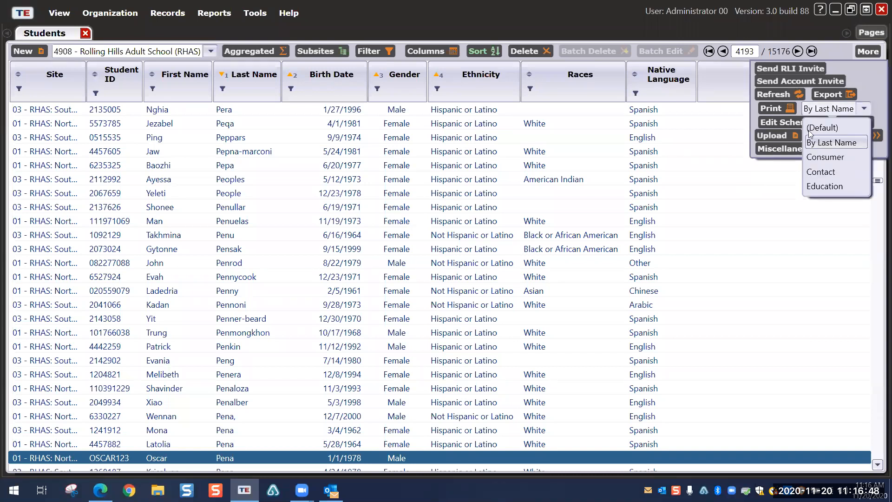
click(822, 143)
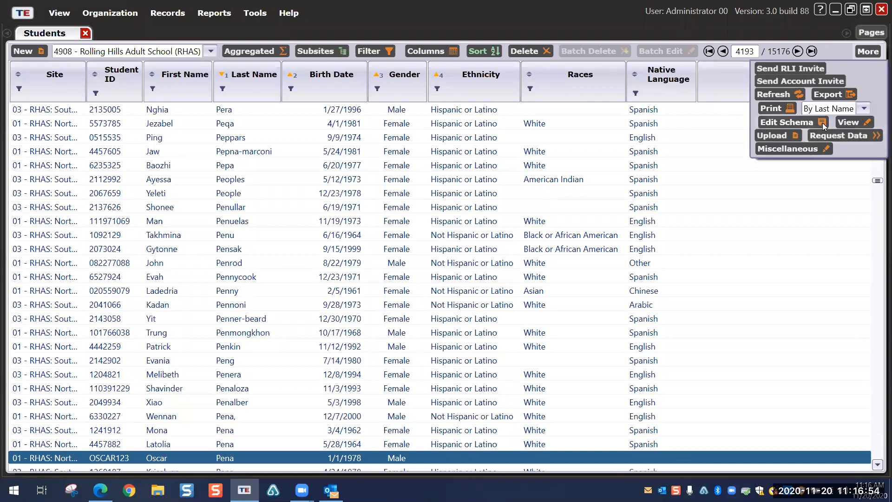
click(864, 109)
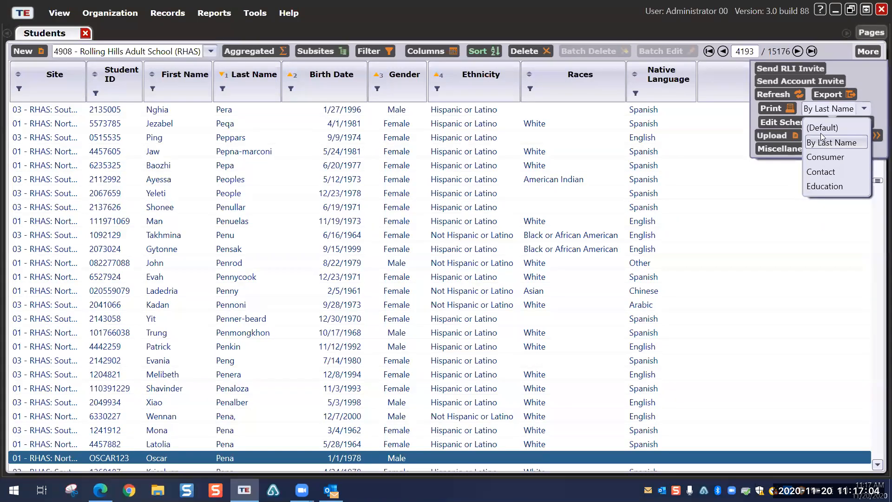
click(829, 44)
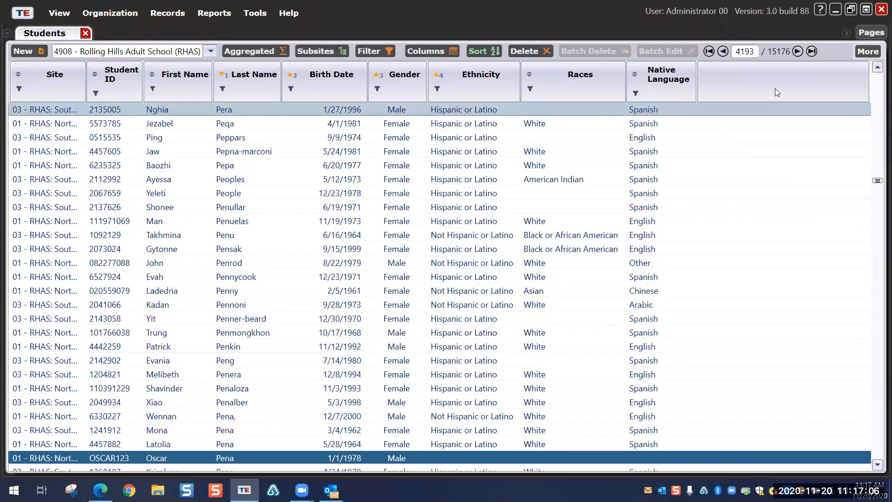
click(868, 51)
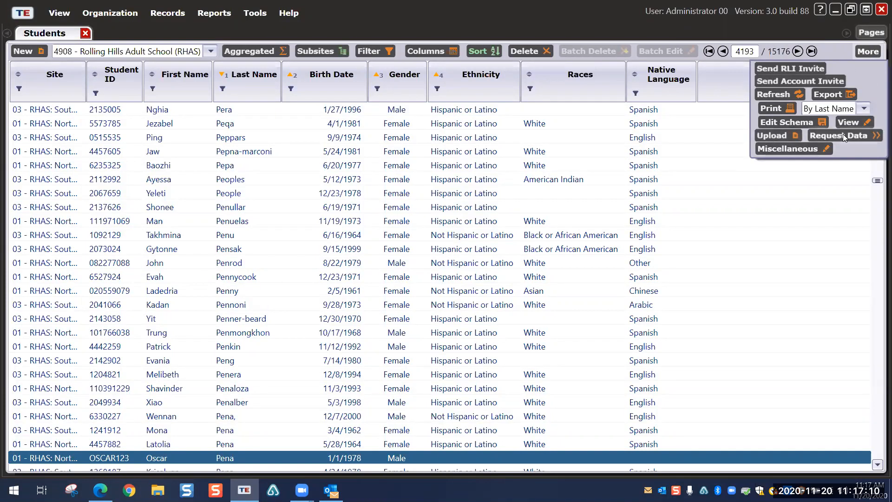
click(788, 149)
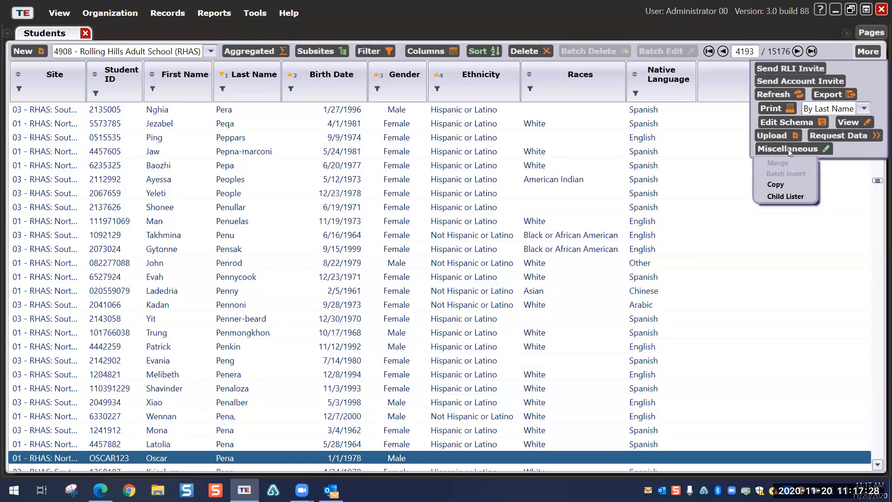
Step: Select the top two students, attempt a Merge, and dismiss the different-sites error
click(586, 29)
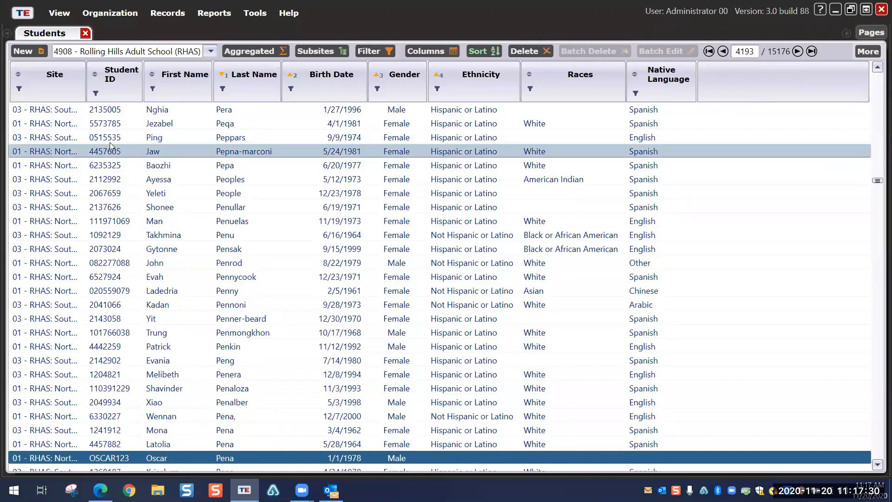
click(240, 113)
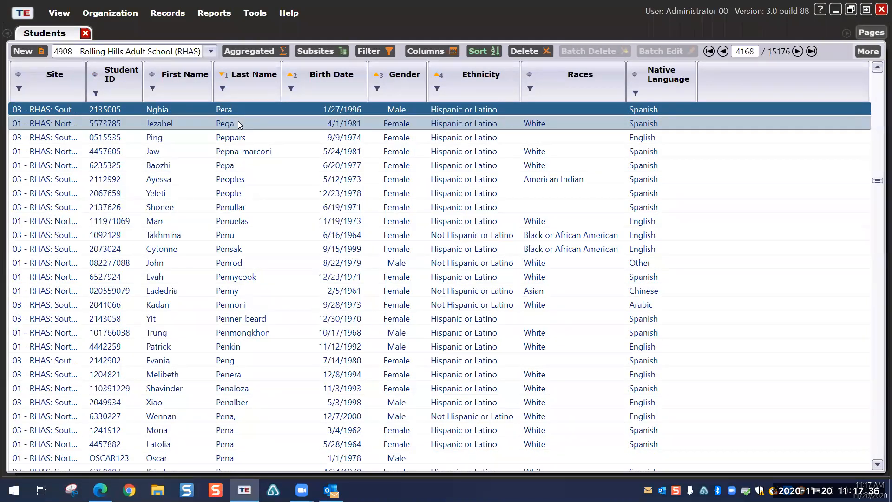
ctrl+click(239, 122)
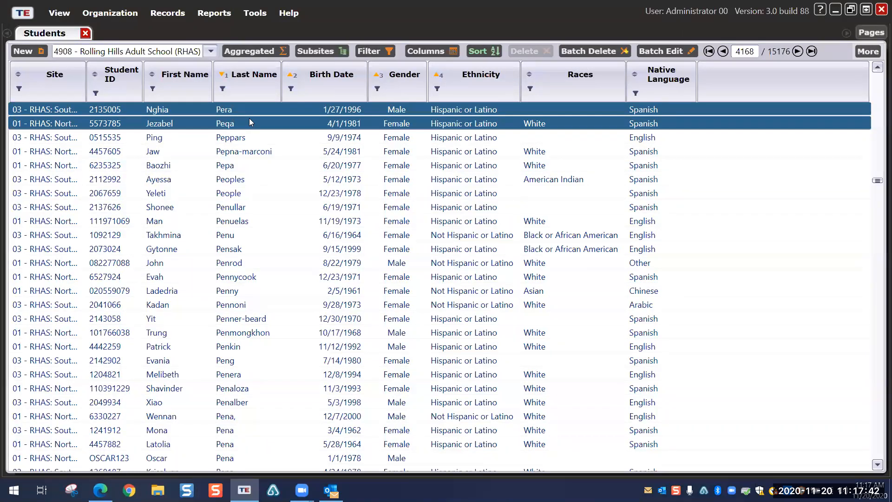
click(867, 52)
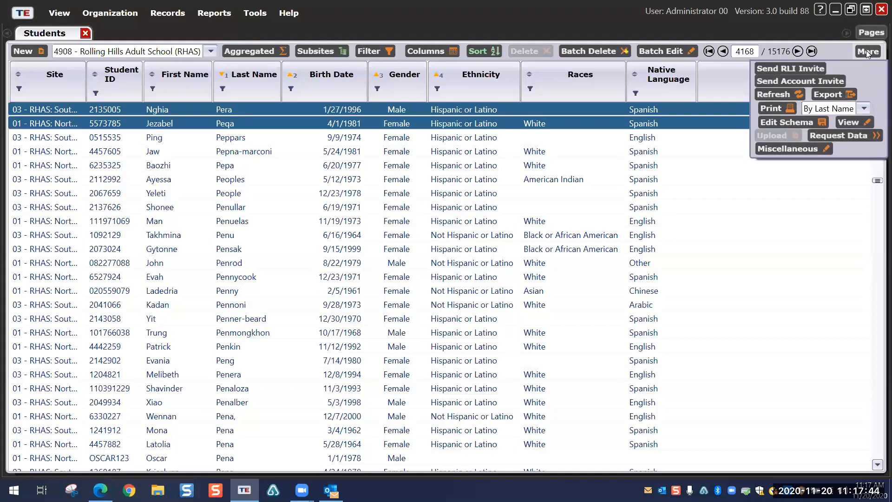
click(786, 148)
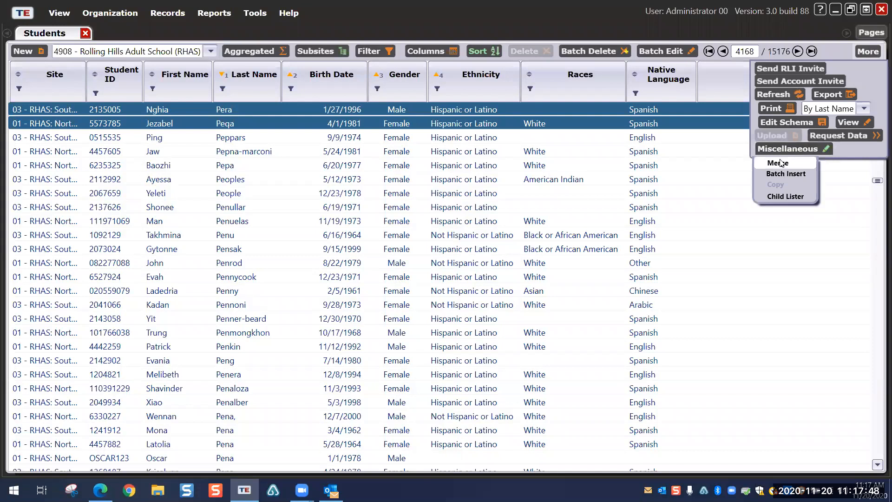
click(778, 162)
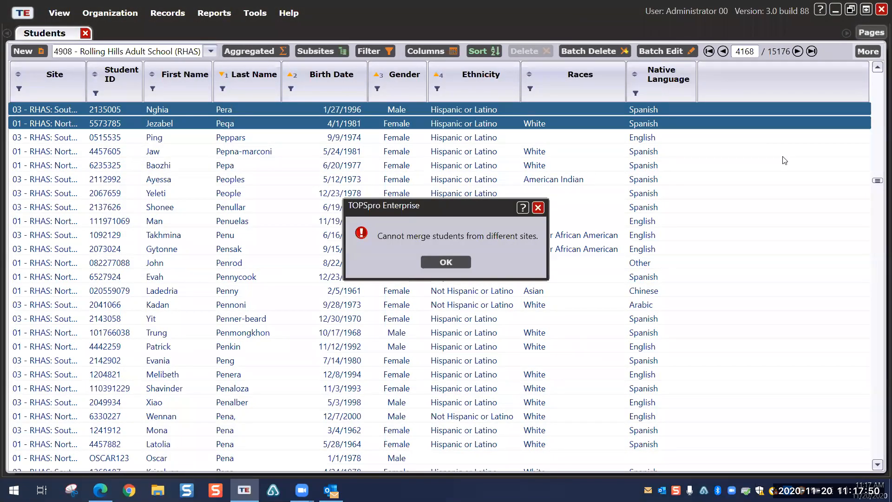
click(445, 263)
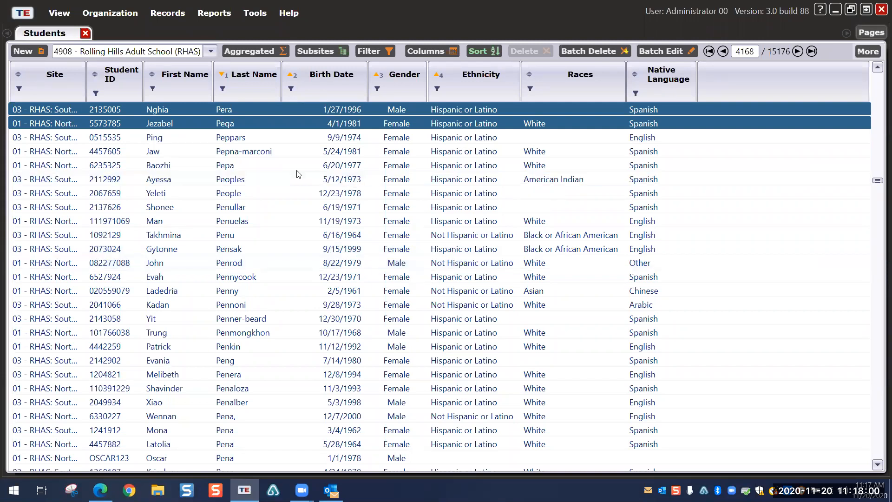
Step: Select two North Campus students, widen the Site column, and start merging them
click(70, 153)
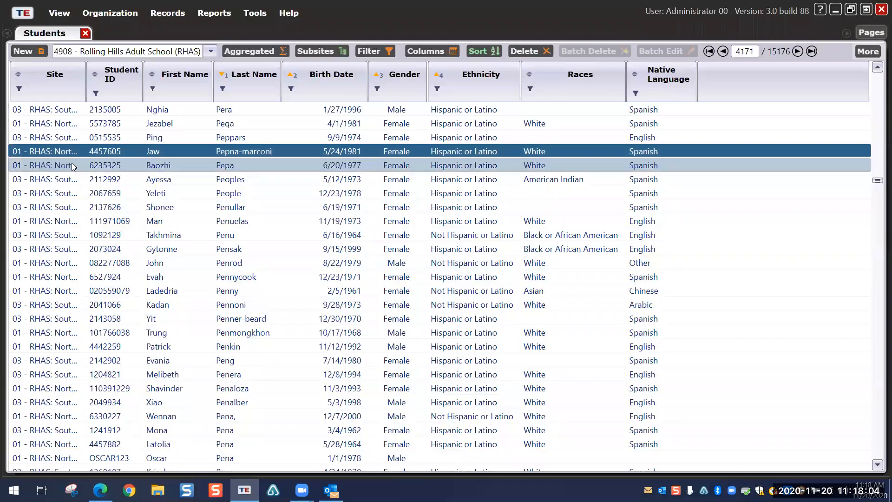
ctrl+click(71, 163)
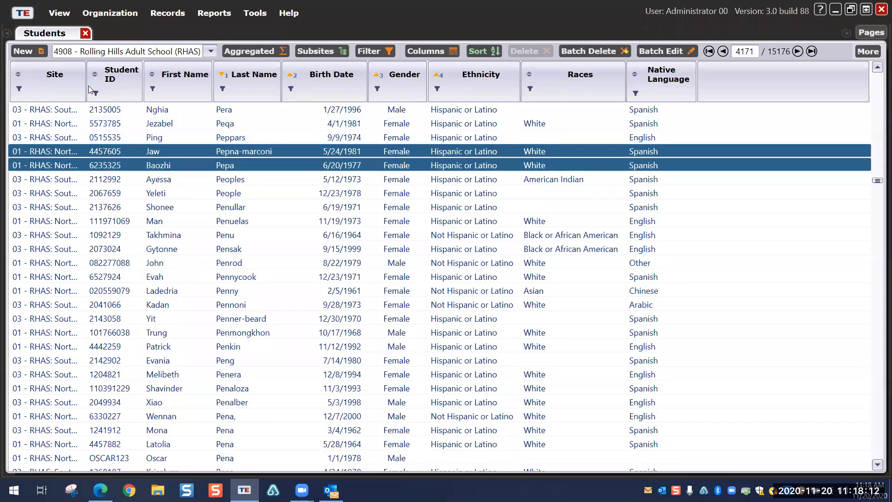
drag(88, 85, 149, 86)
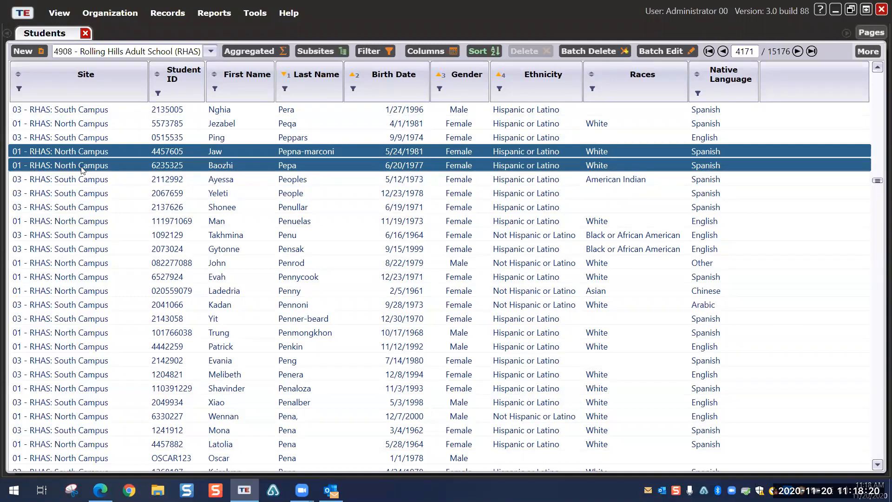
click(865, 50)
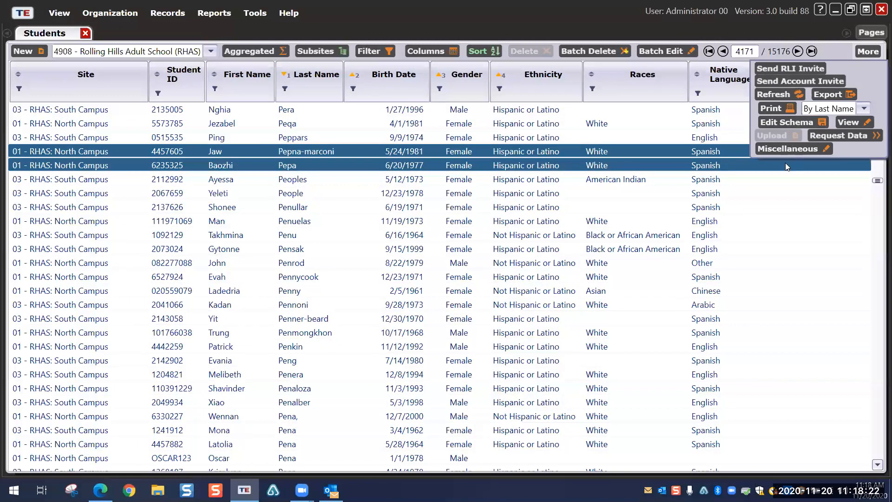
click(781, 149)
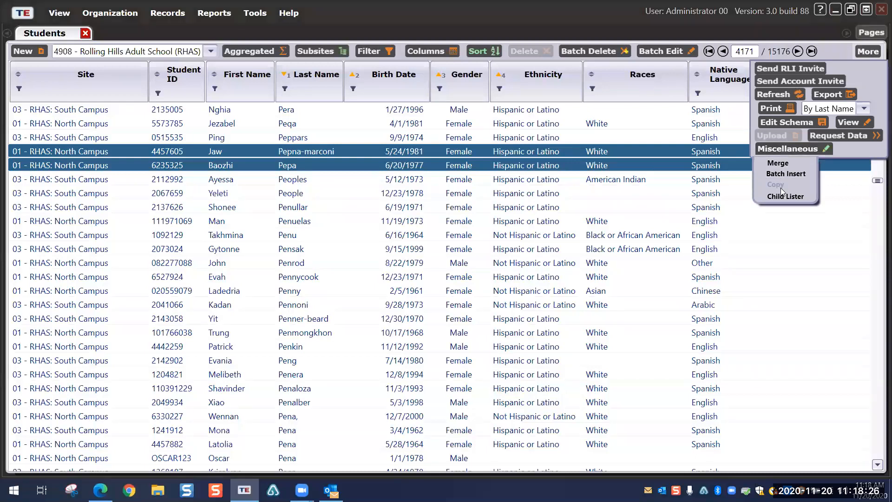
click(774, 163)
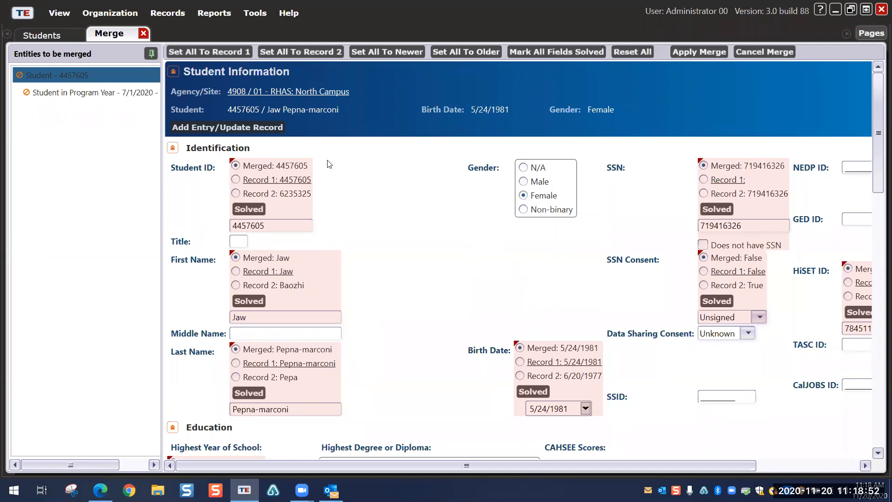
Step: Use Record 2's Student ID, then overwrite it with a new custom Student ID
click(235, 179)
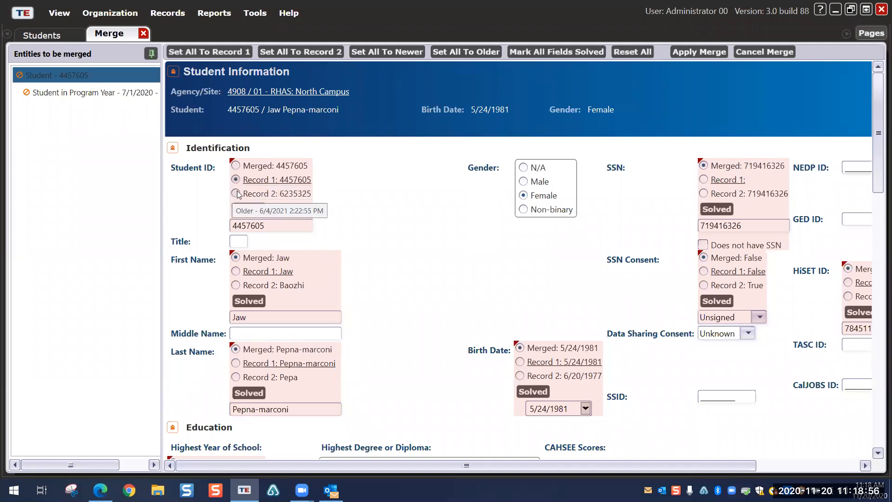
click(236, 193)
drag(278, 226, 152, 218)
text(O)
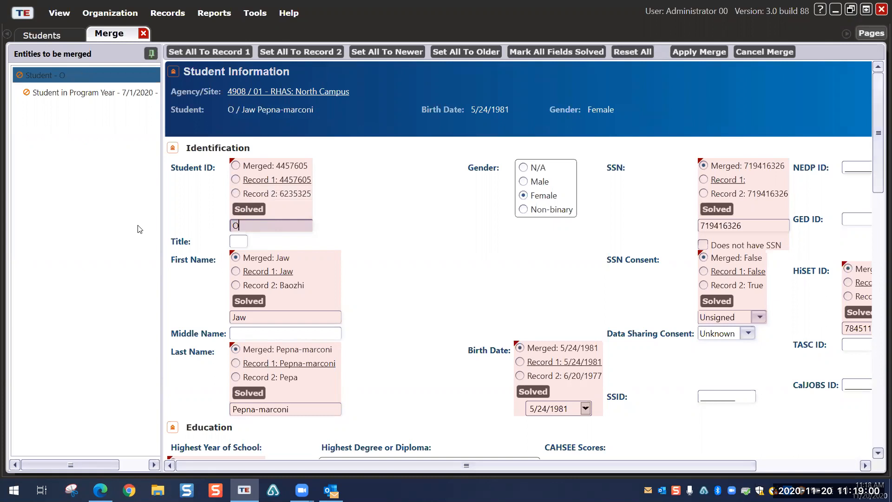
text(scar123)
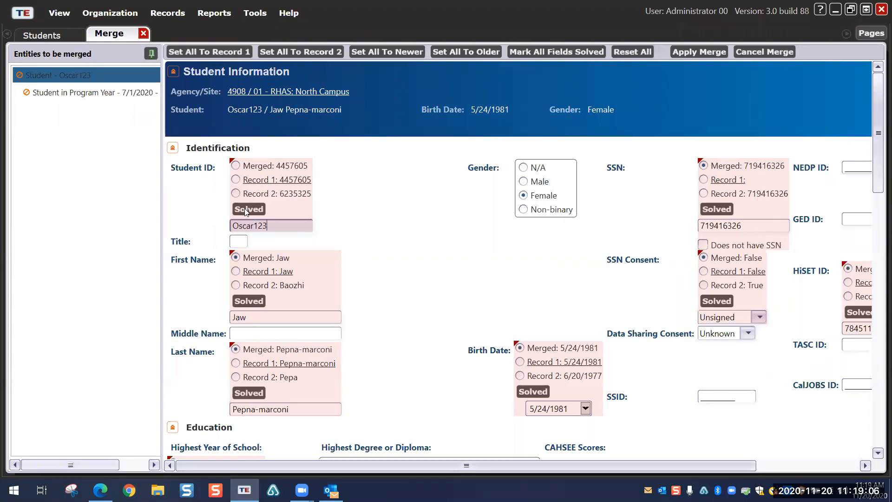
drag(880, 186, 878, 116)
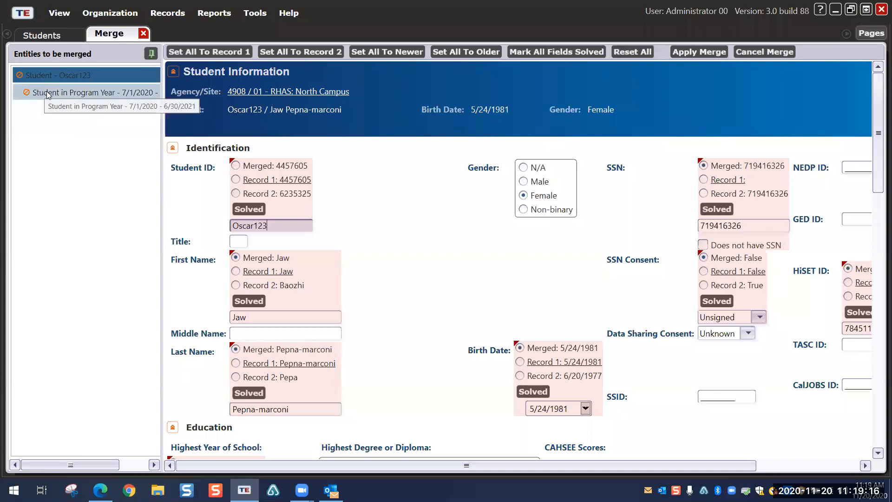
Step: Review the merged program-year details, then close the Merge screen to return to the Students list
click(68, 92)
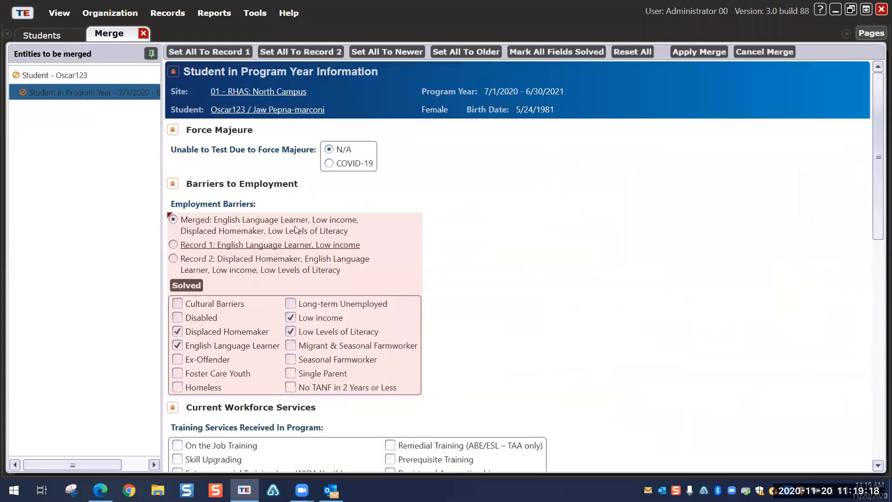
scroll(482, 278, down, 1)
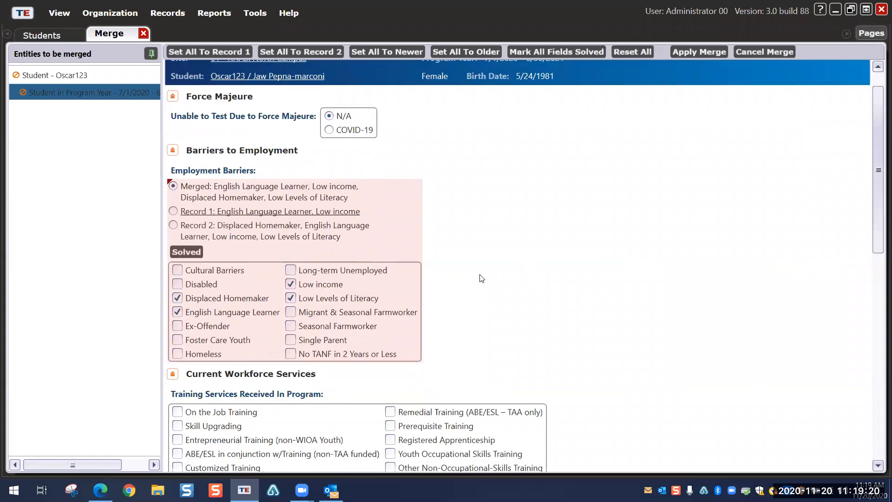
scroll(482, 277, down, 4)
scroll(480, 269, up, 5)
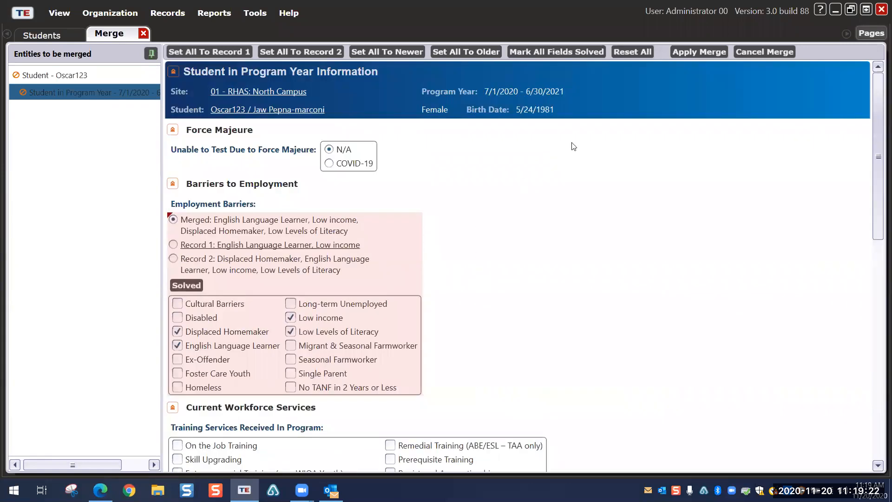
click(142, 33)
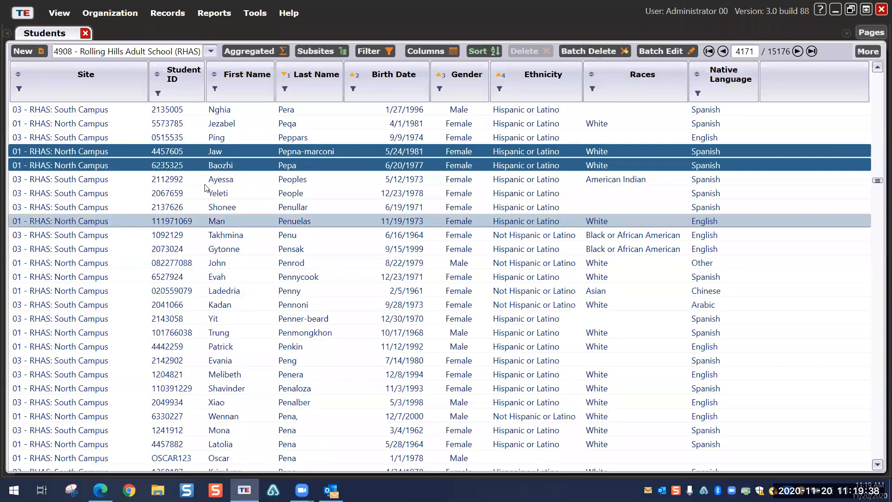
Step: Show the More > Miscellaneous actions (Merge, Batch Insert, Copy, Child Lister) for the Students list
click(869, 51)
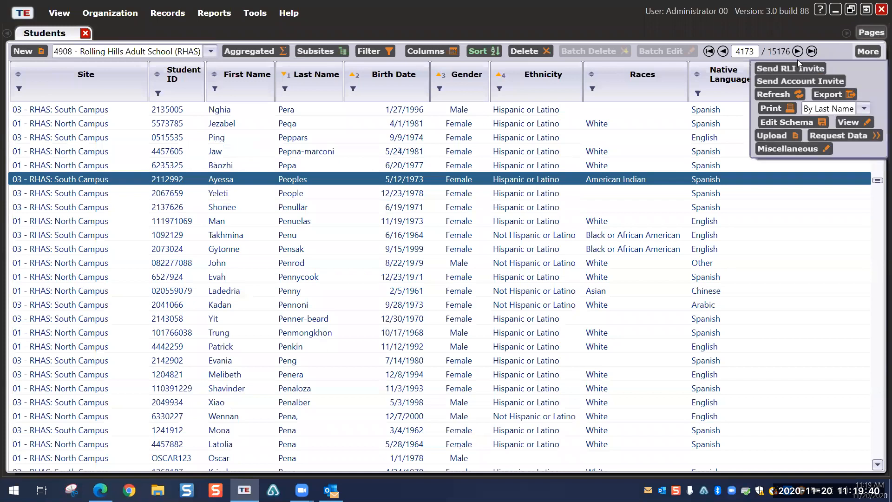
click(784, 147)
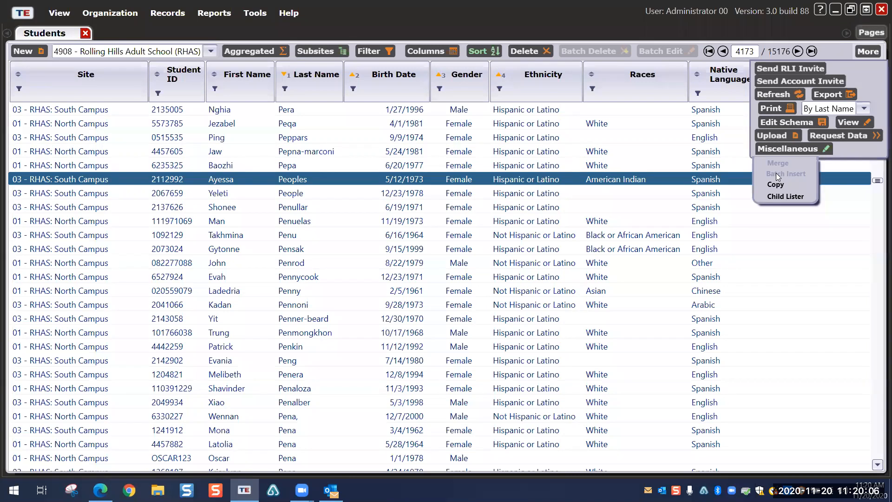
Step: Select the first six students and display the Batch Insert record types under More > Miscellaneous
shift+click(156, 110)
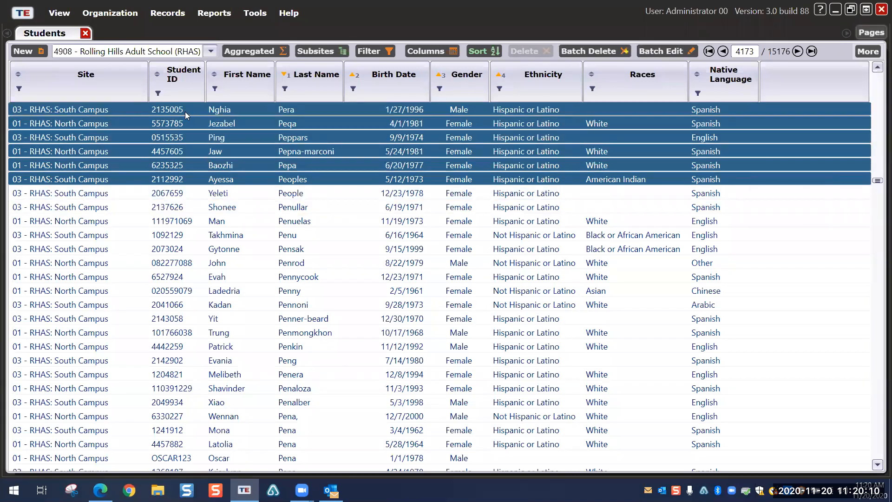
click(185, 112)
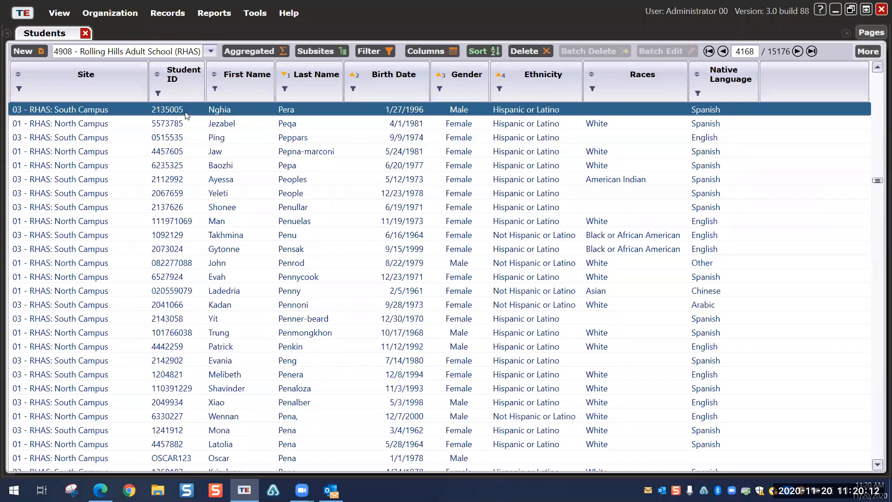
drag(185, 114, 171, 185)
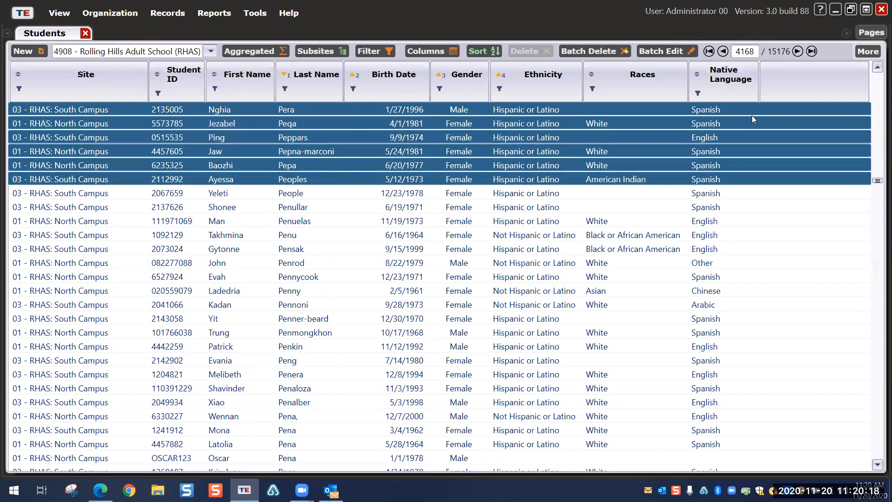
click(865, 51)
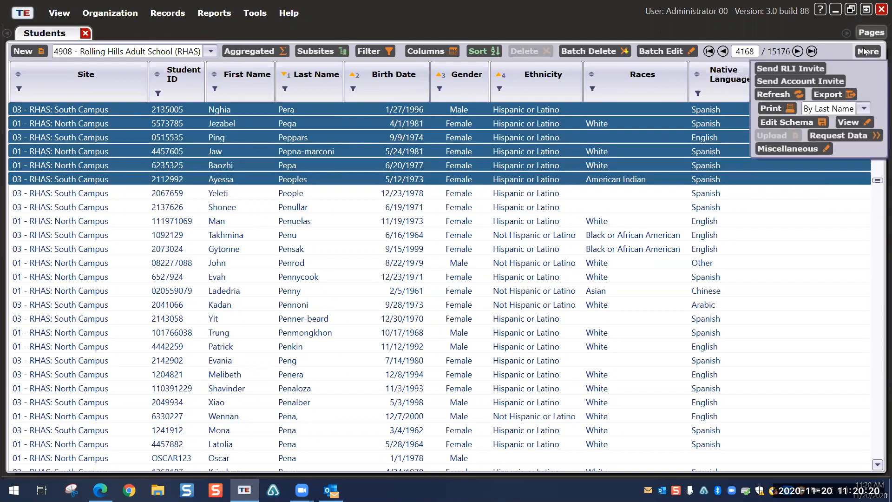
click(778, 150)
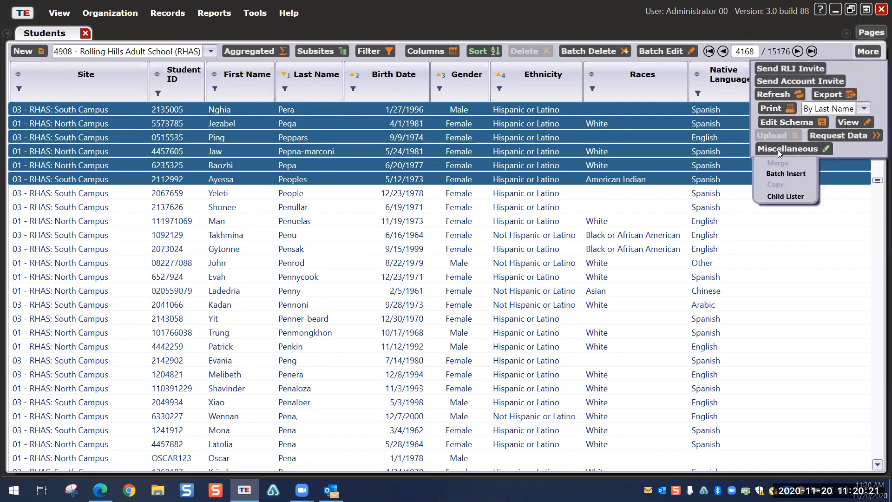
click(774, 175)
Step: Batch insert the six students into the ESL/ELL program: 4 inserted, 2 already existing
mouse_move(791, 174)
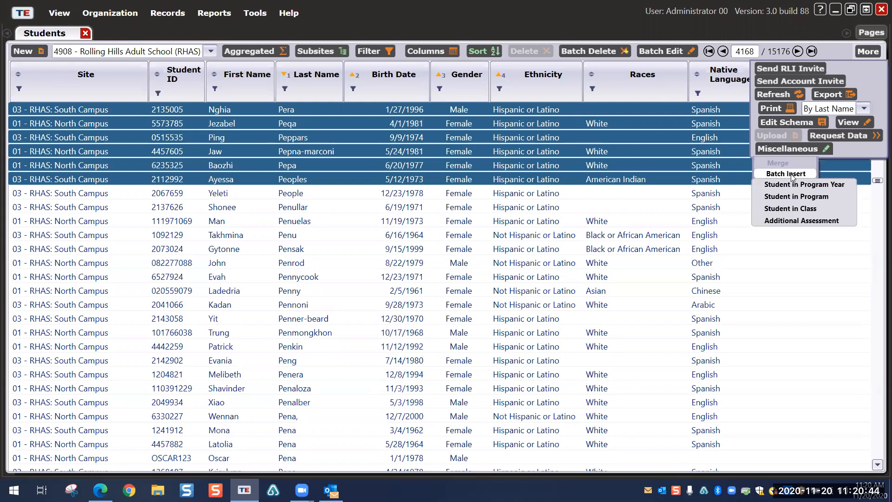
click(796, 197)
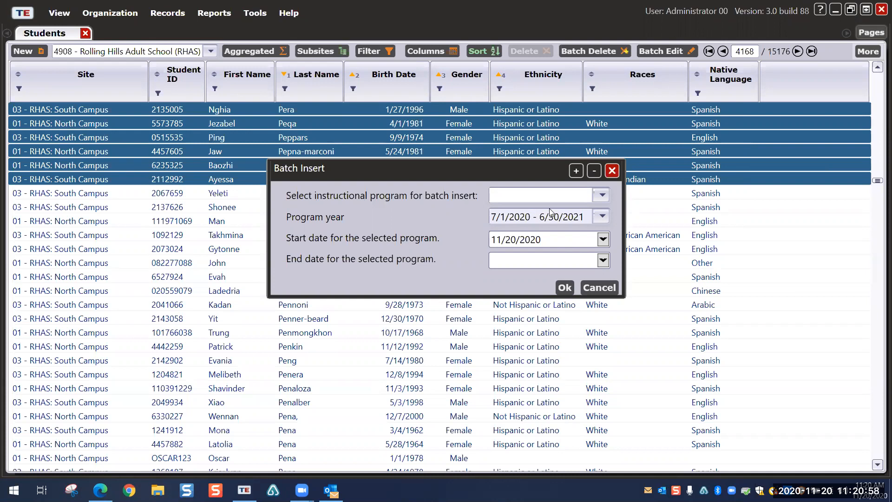
click(602, 194)
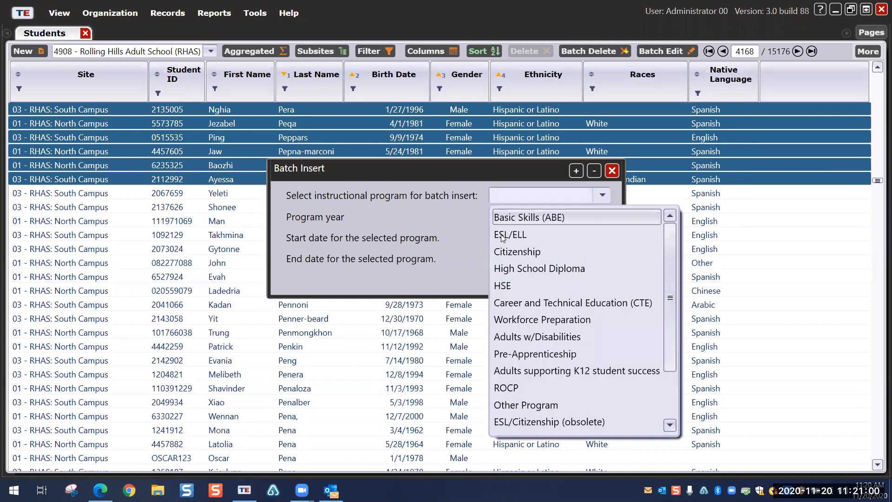
click(506, 236)
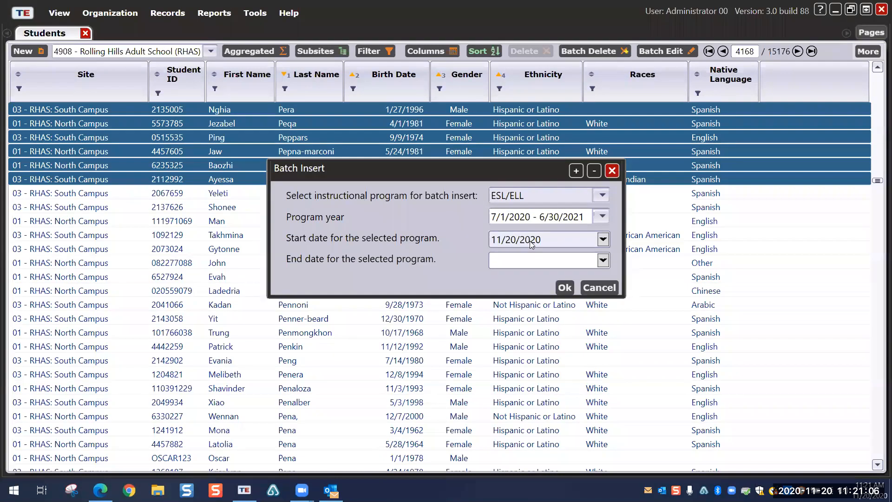
click(565, 287)
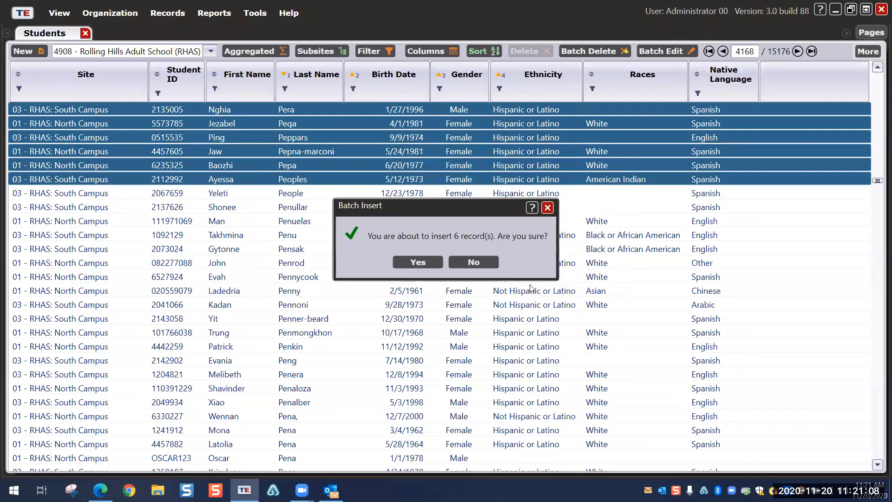
click(417, 260)
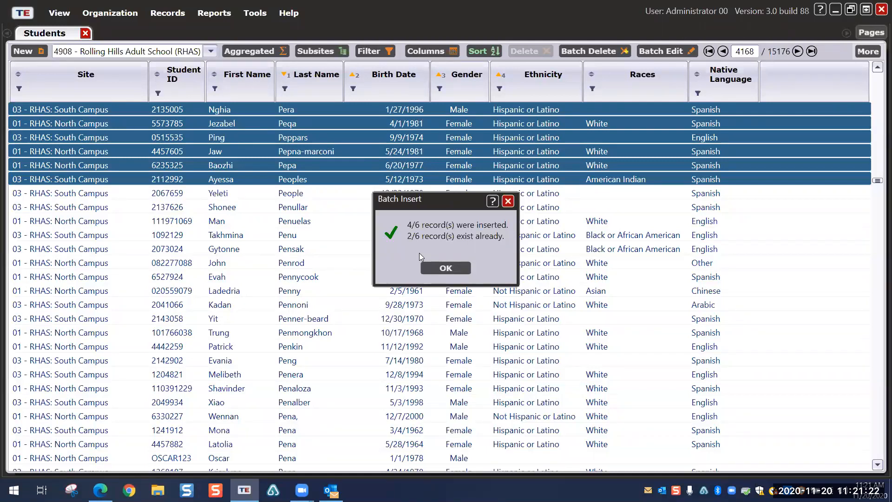
click(443, 266)
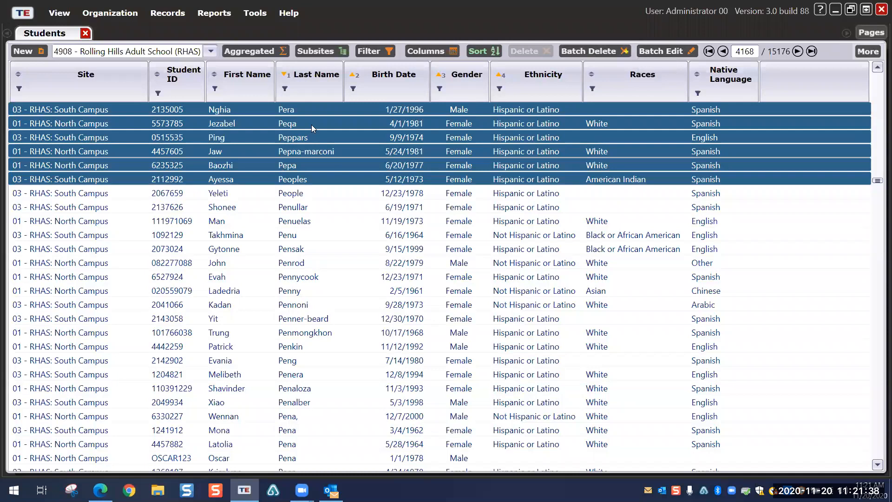
Step: Select the first five students in the list and start a Batch Edit of their records
click(346, 205)
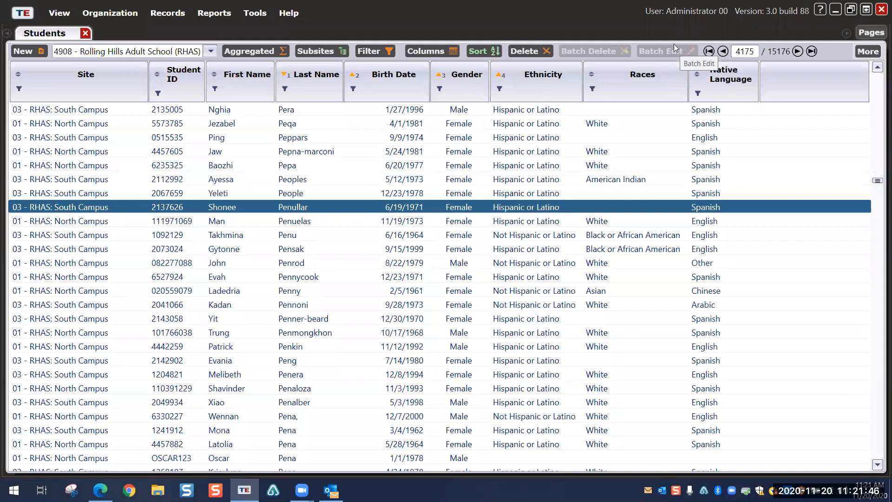
click(276, 110)
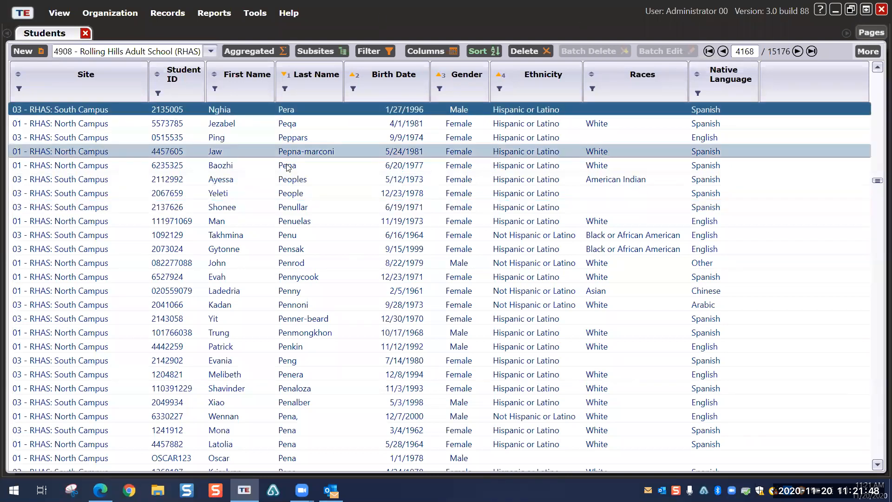
shift+click(316, 165)
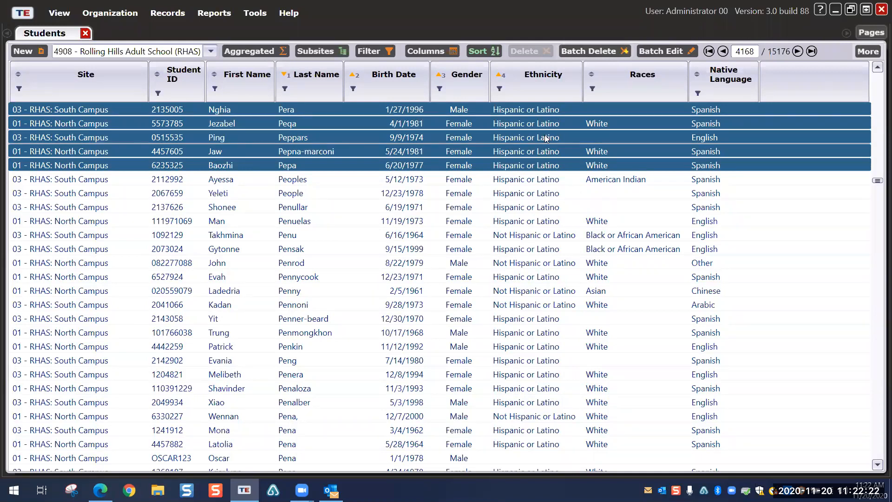
click(668, 53)
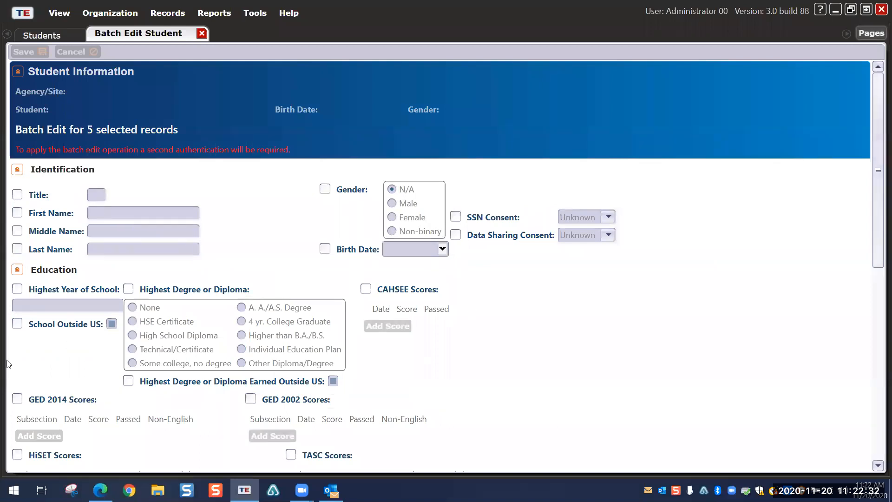
Step: Enable the Gender field, set it to Female for all five records, and save
scroll(311, 248, down, 1)
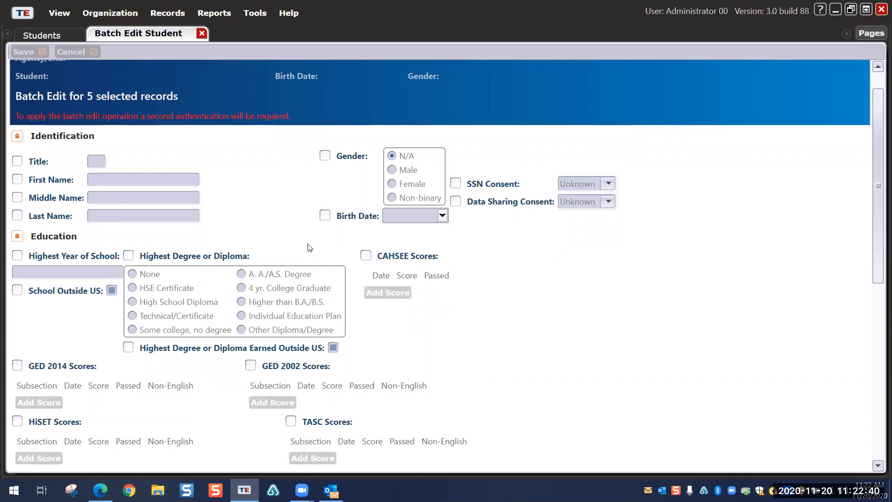
click(324, 155)
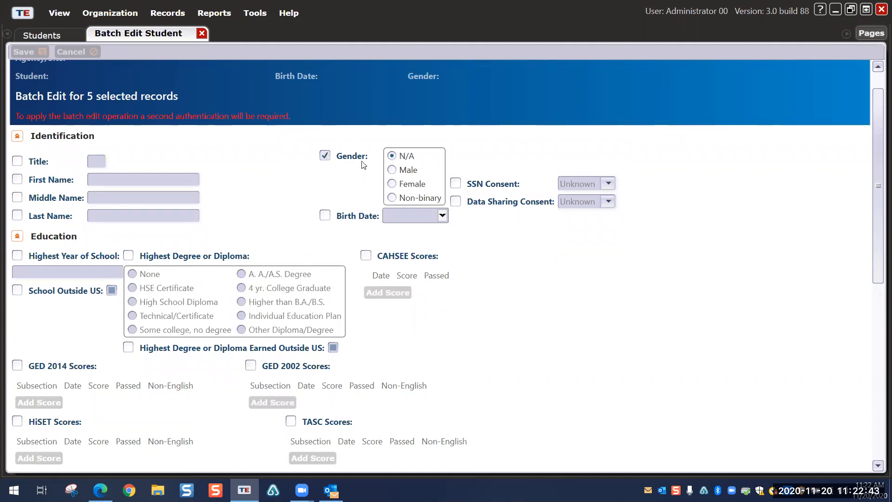
click(391, 183)
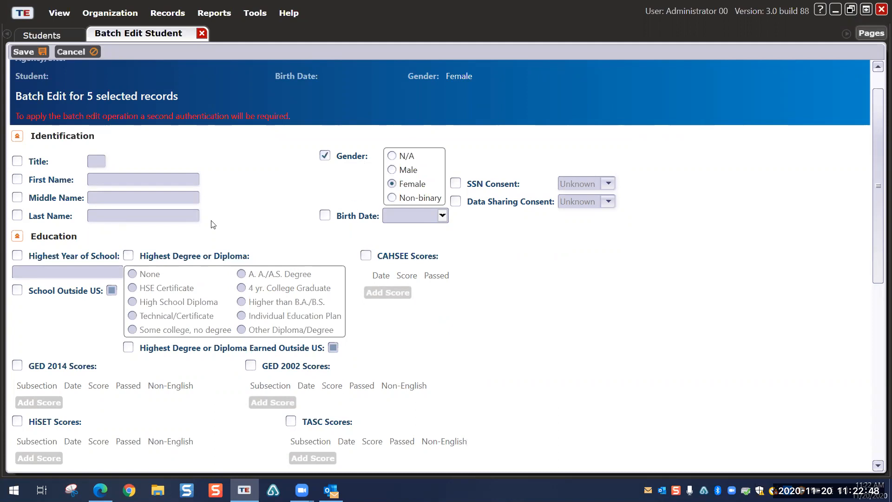
scroll(213, 225, down, 3)
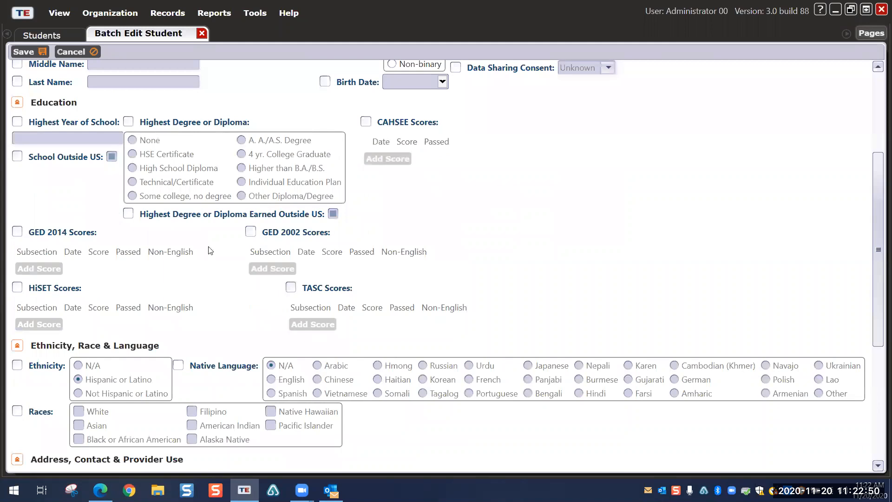
scroll(306, 278, up, 3)
scroll(307, 278, up, 5)
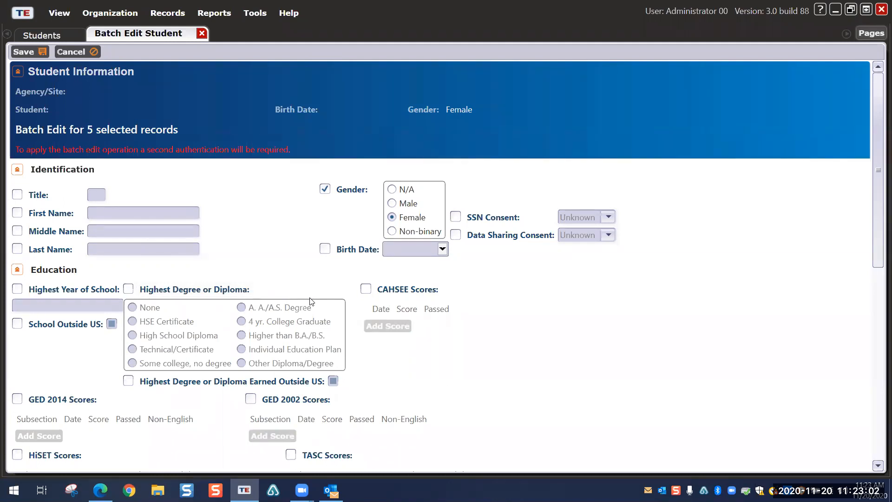
click(26, 52)
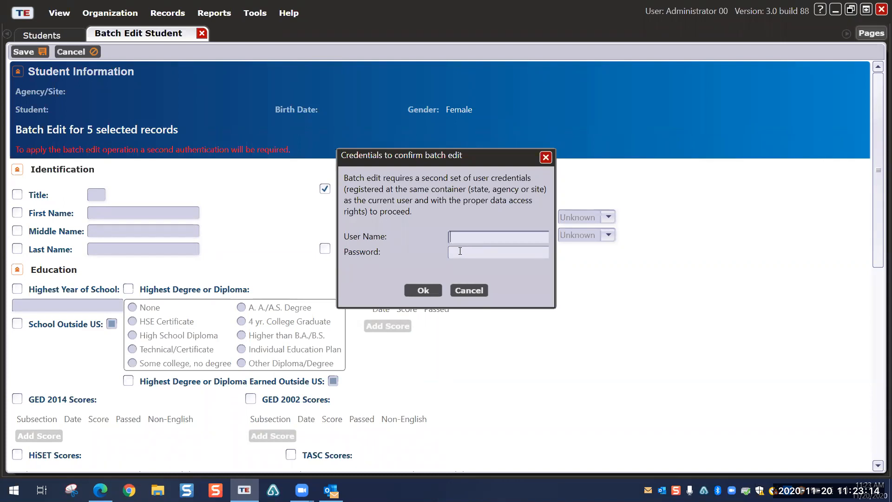
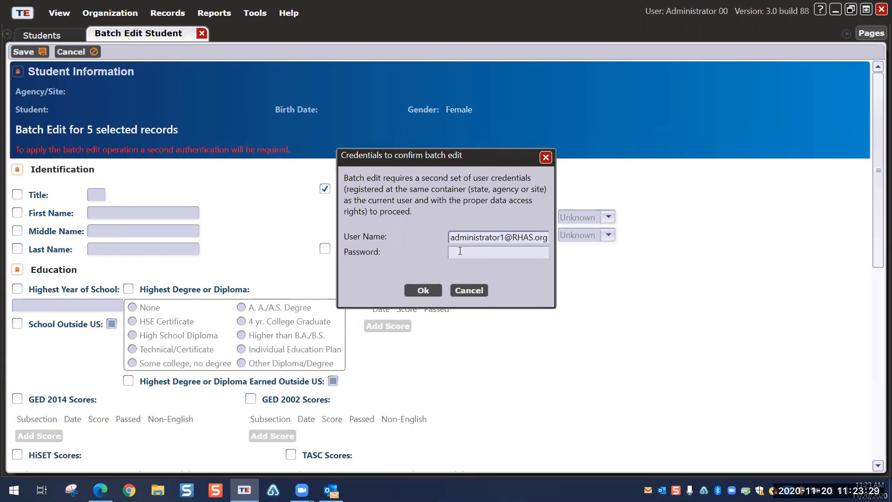
Step: Confirm the save with a second user's user name and password, then dismiss the confirmation
click(460, 250)
text(*****)
click(423, 291)
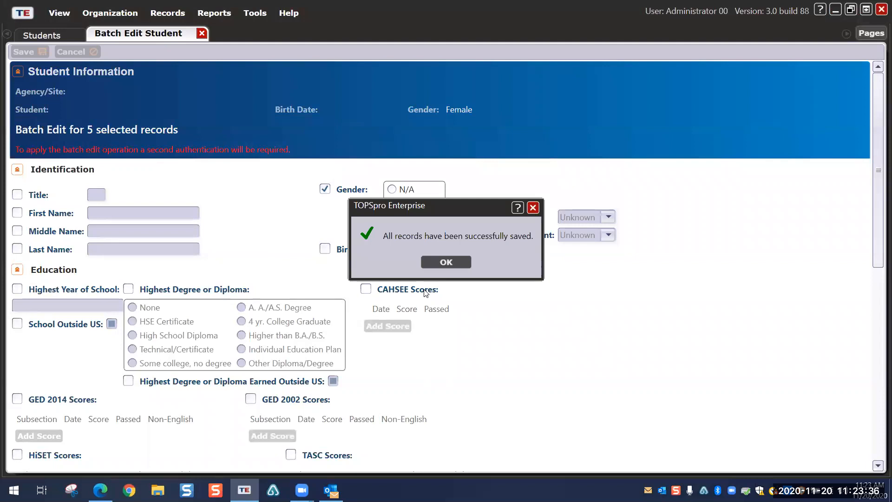
click(439, 260)
Step: Close Batch Edit and select the first three students in the Students list
click(201, 33)
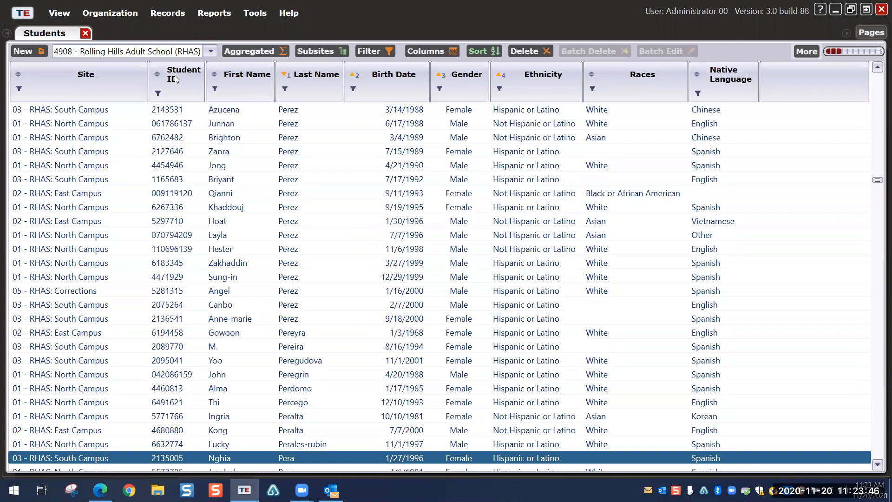
click(155, 110)
shift+click(158, 138)
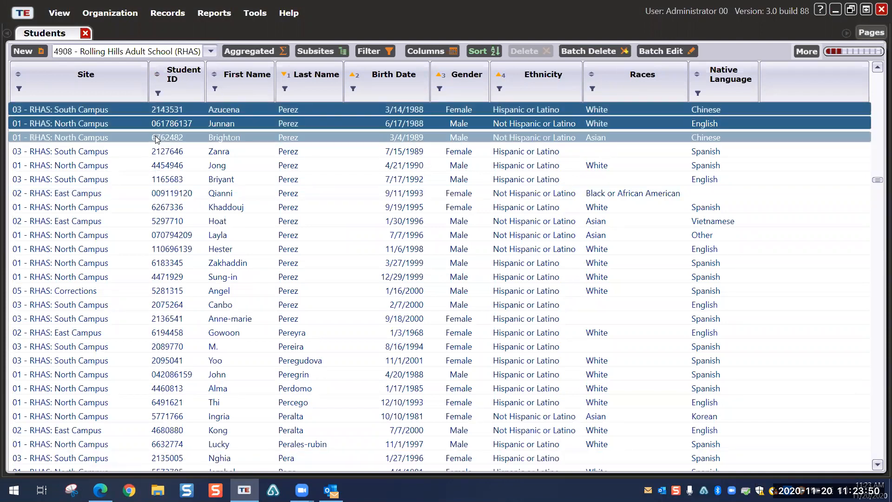
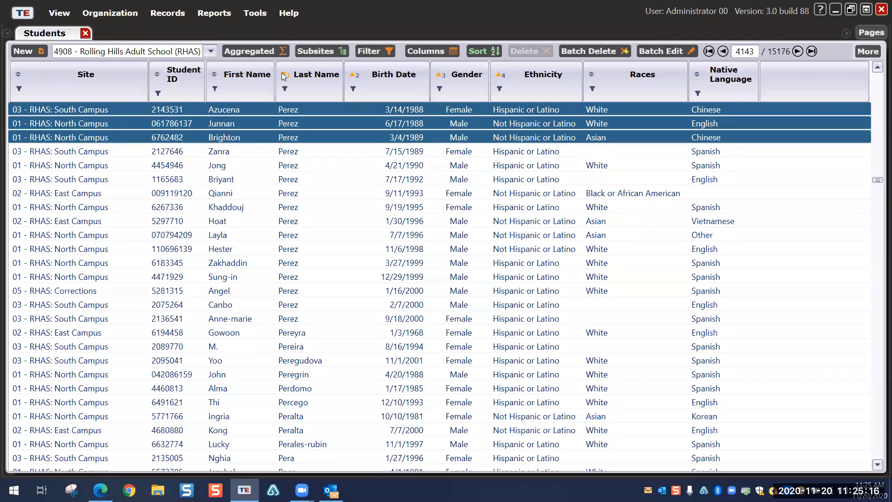
Step: Close the Students list and look through the Reports, Tools and Records menus
click(85, 32)
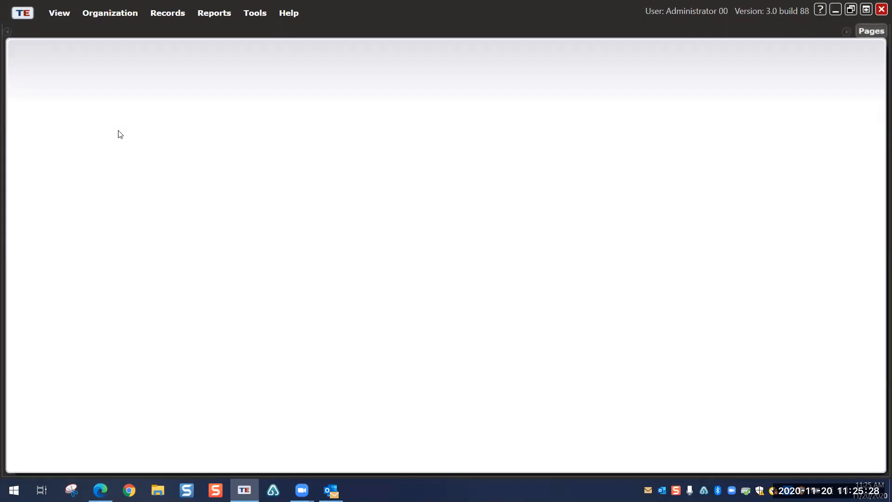
click(225, 18)
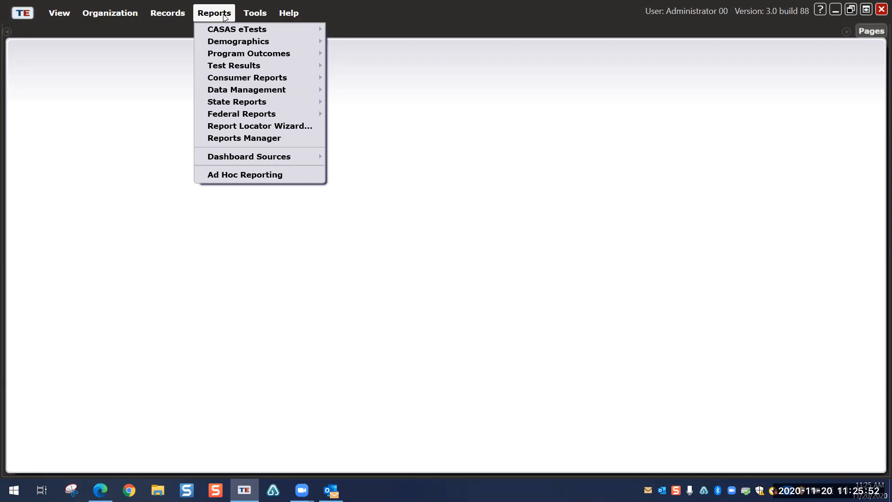
click(248, 14)
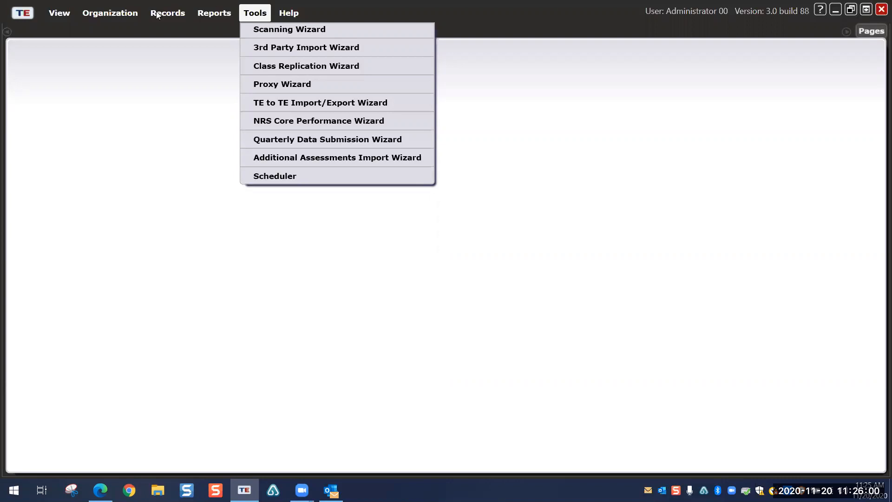
click(173, 14)
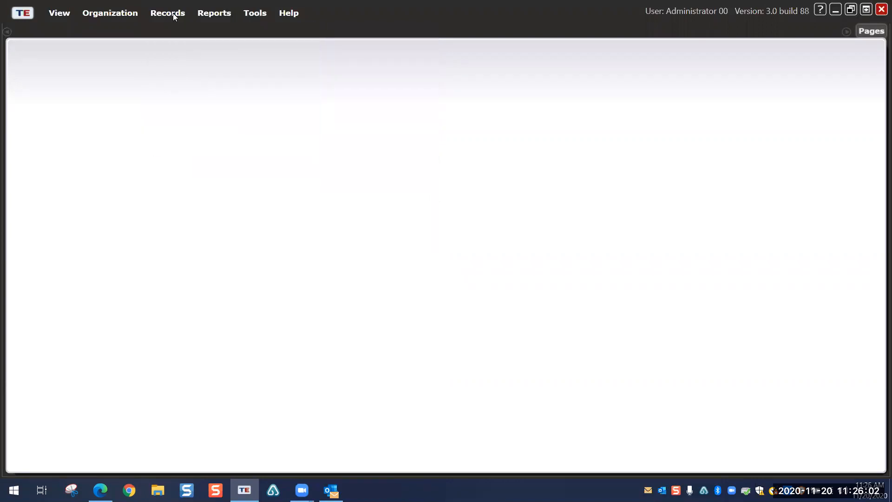
click(172, 13)
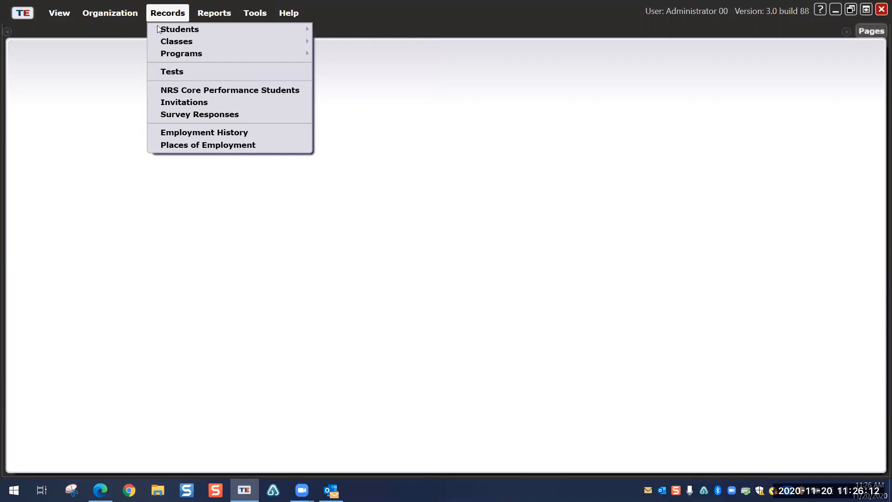
mouse_move(174, 31)
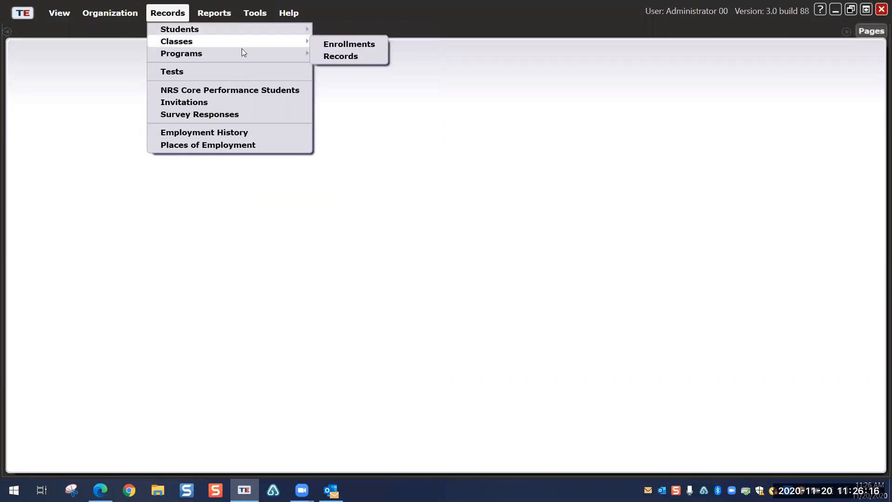
Step: Open the Class Enrollments list, review its extra column options, then close it
click(328, 56)
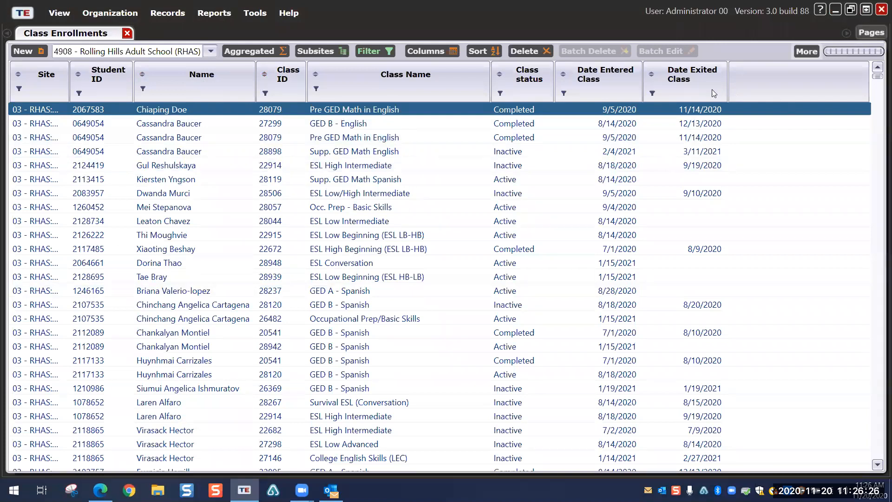
right_click(772, 82)
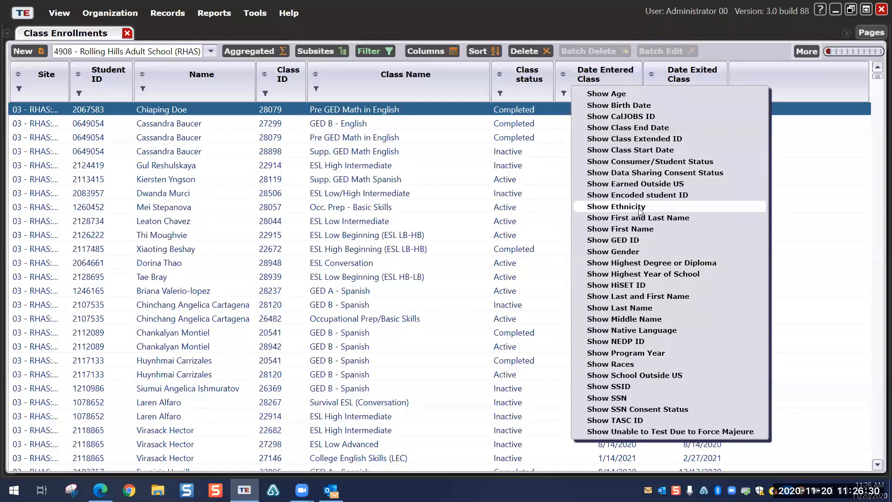
click(774, 67)
click(127, 34)
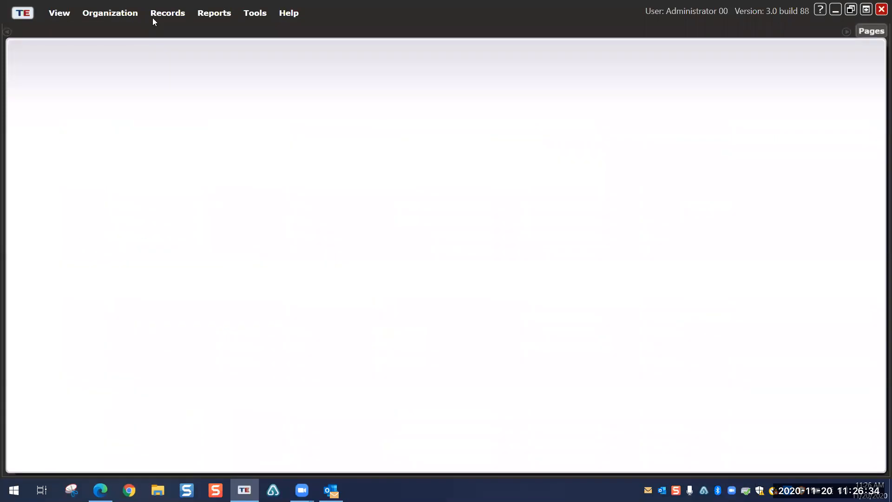
Step: Open Records > Programs > Enrollments and review its extra column options
click(168, 13)
mouse_move(192, 54)
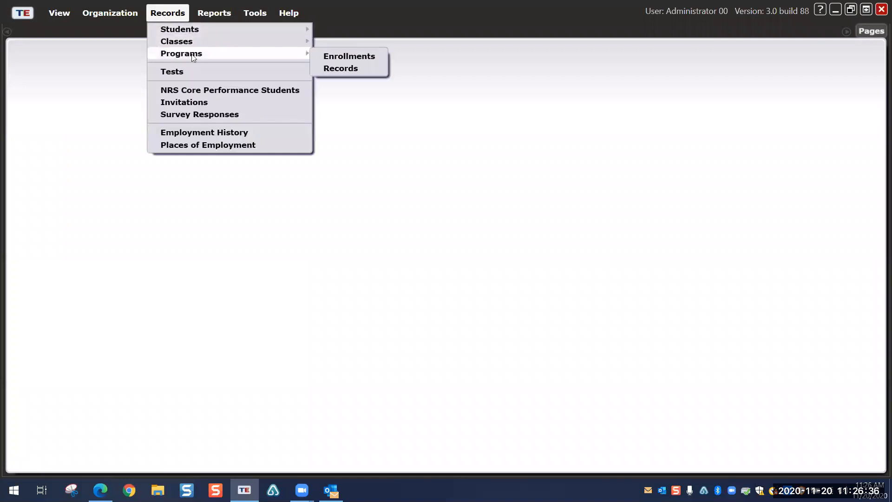
click(330, 59)
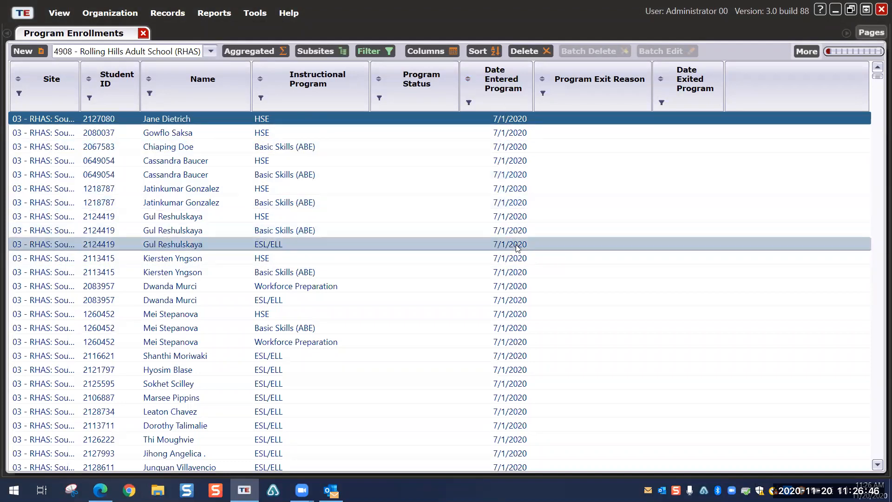
right_click(771, 96)
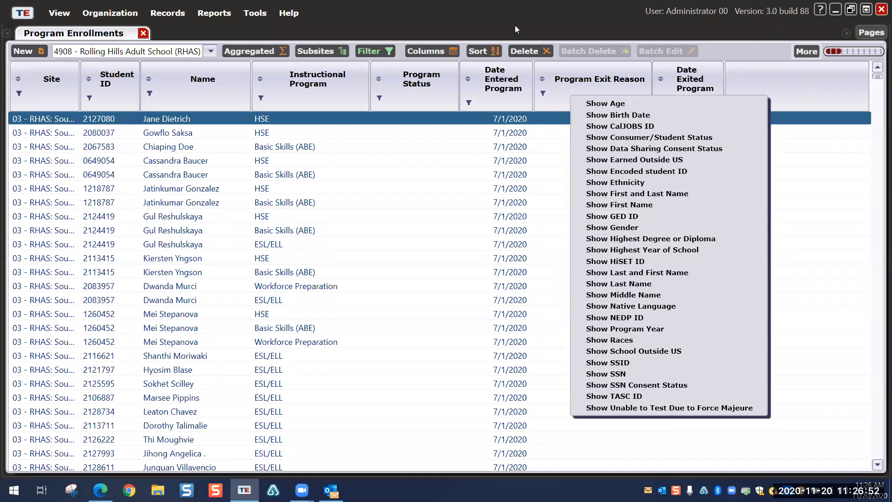
click(168, 12)
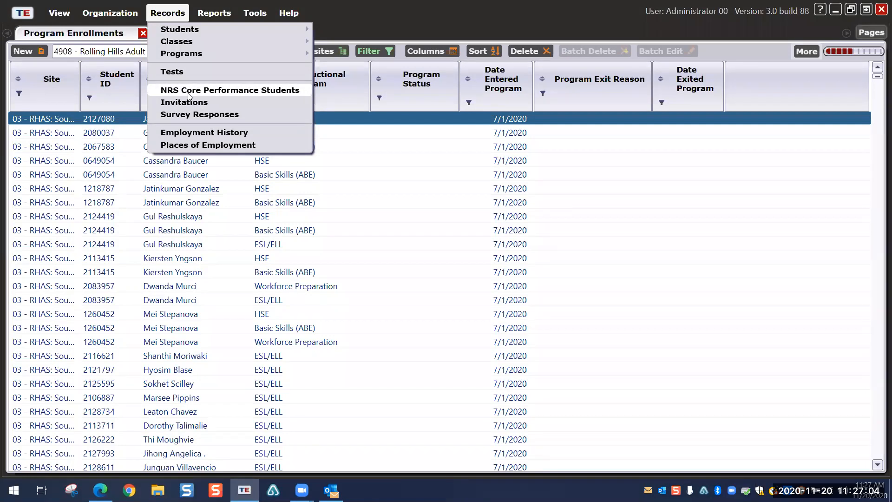
Step: Open the Tests list and view the 6/1/2021 913M test record (score 222) in edit mode
click(191, 73)
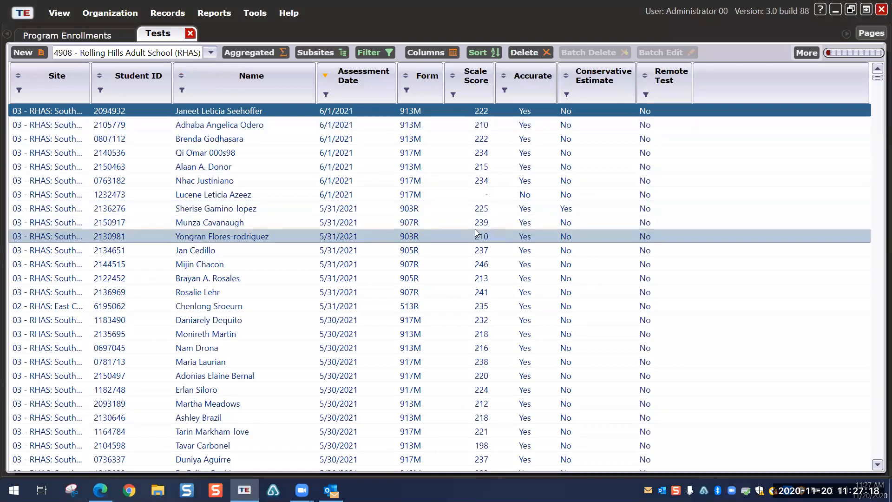
double_click(345, 139)
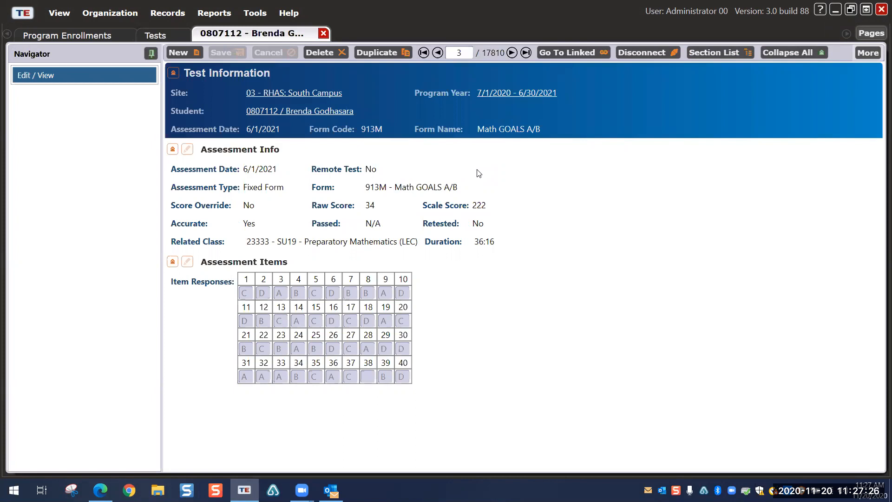
click(187, 148)
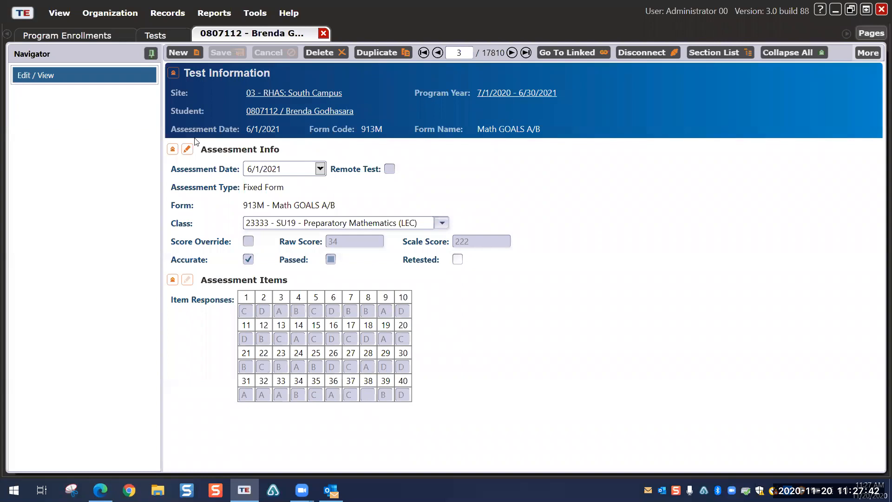
click(188, 280)
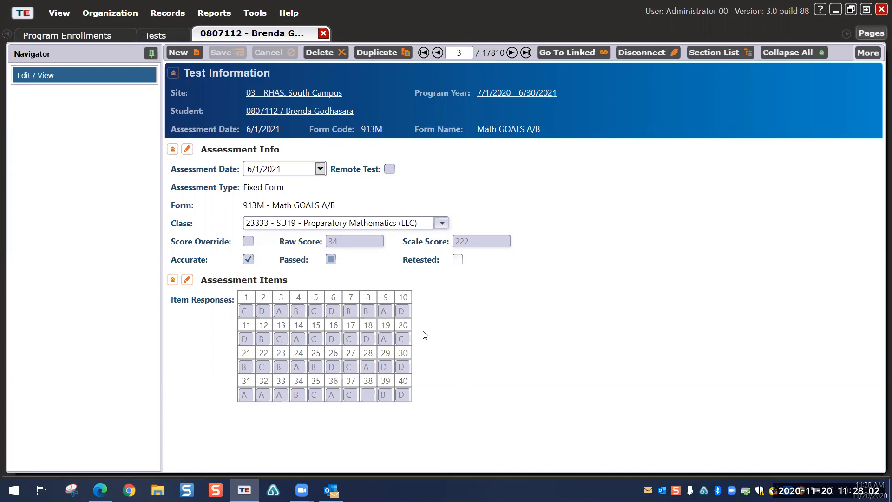
Step: Close the test record and review the Tests list's extra column options
click(323, 33)
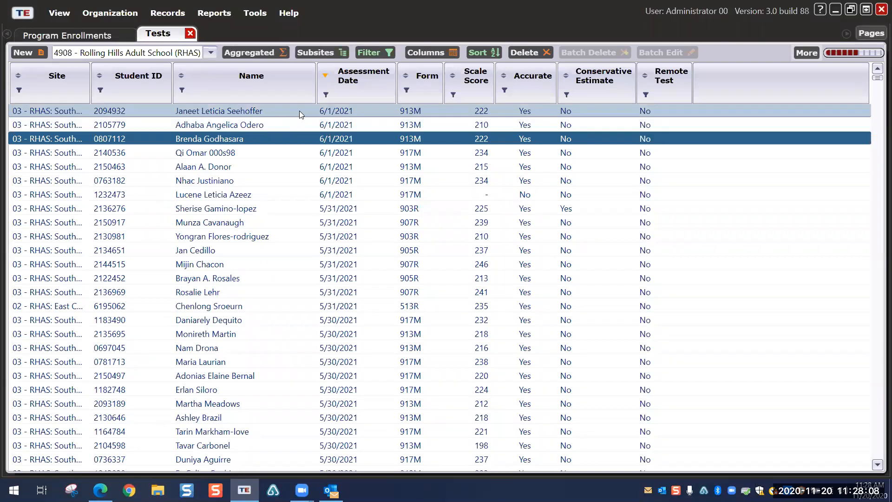
right_click(732, 83)
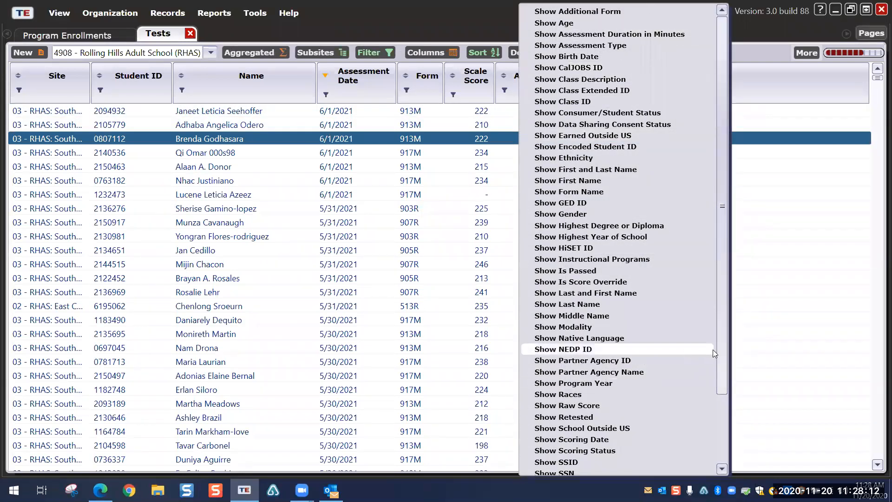
drag(720, 379, 734, 339)
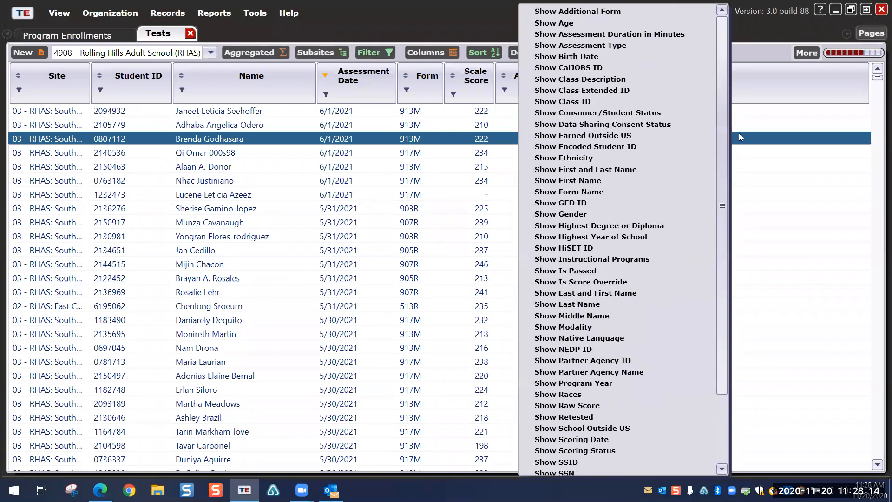
click(91, 2)
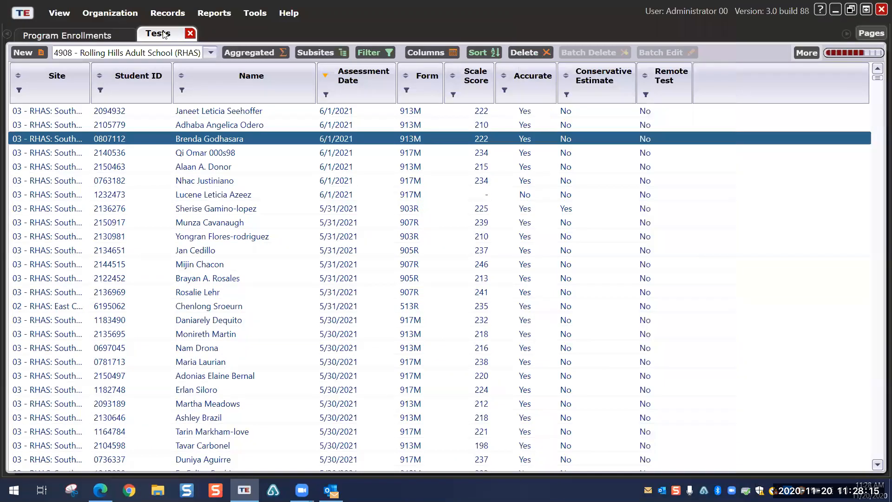
Step: Close the Tests and Program Enrollments lists, then open Reports > Test Results > Skills Profile > Individual Skills Profile
click(190, 34)
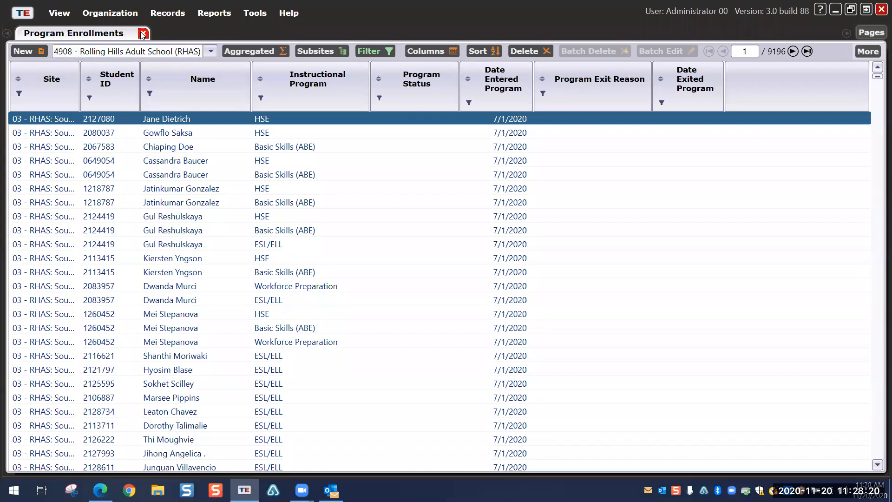
click(143, 33)
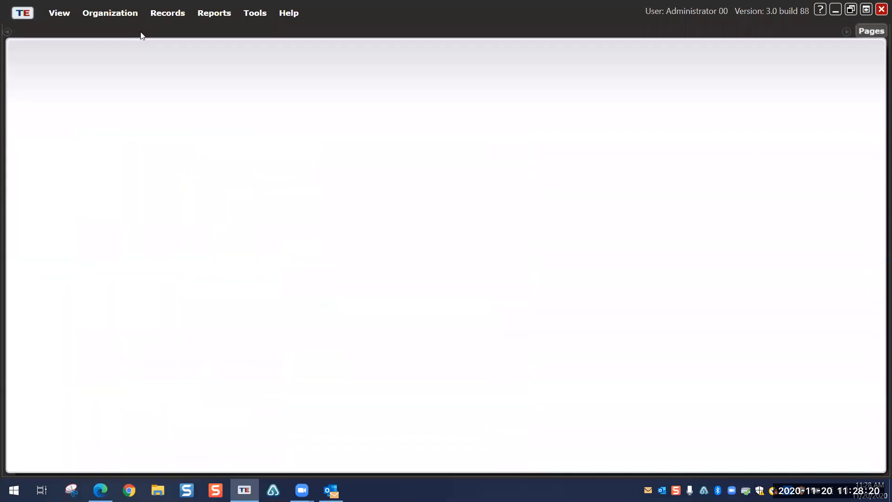
click(205, 13)
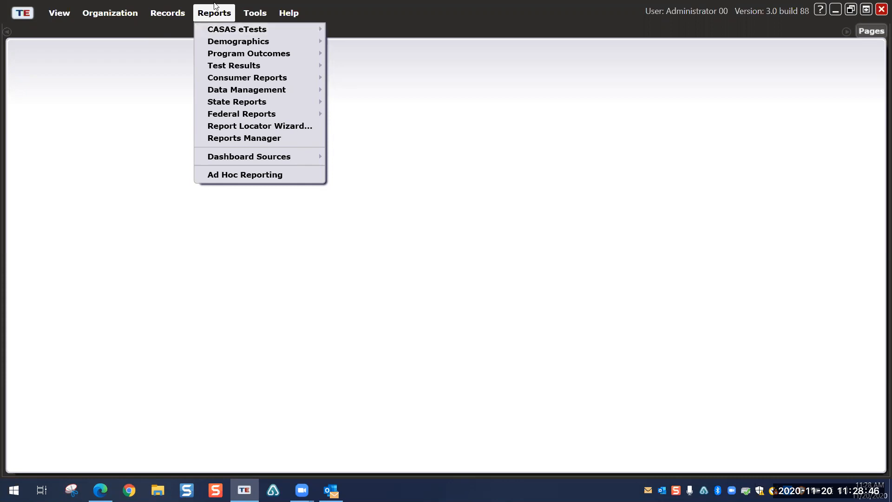
mouse_move(228, 67)
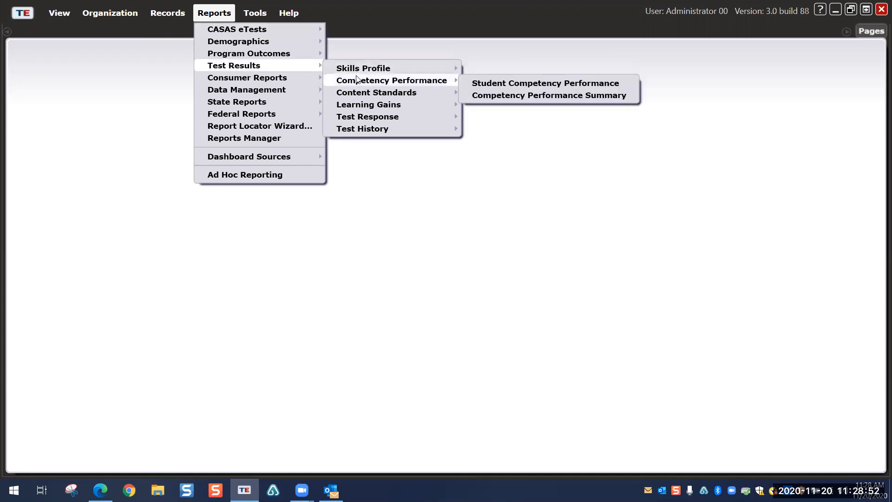
mouse_move(359, 97)
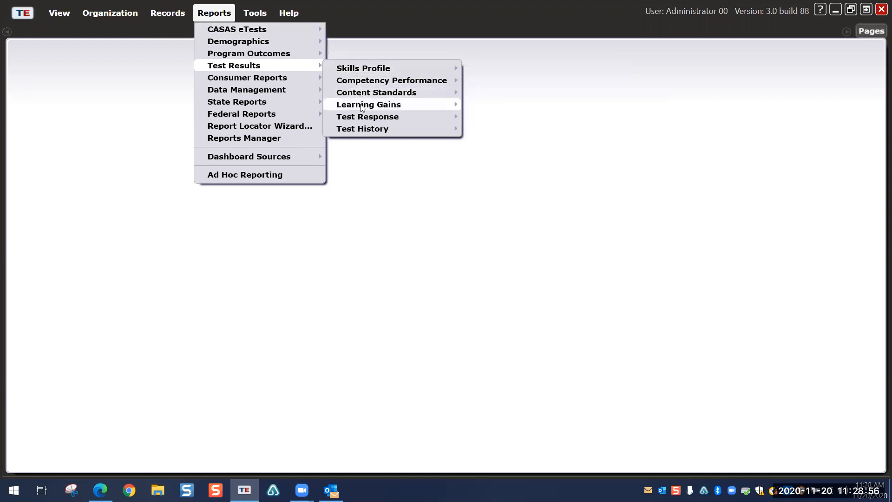
mouse_move(363, 130)
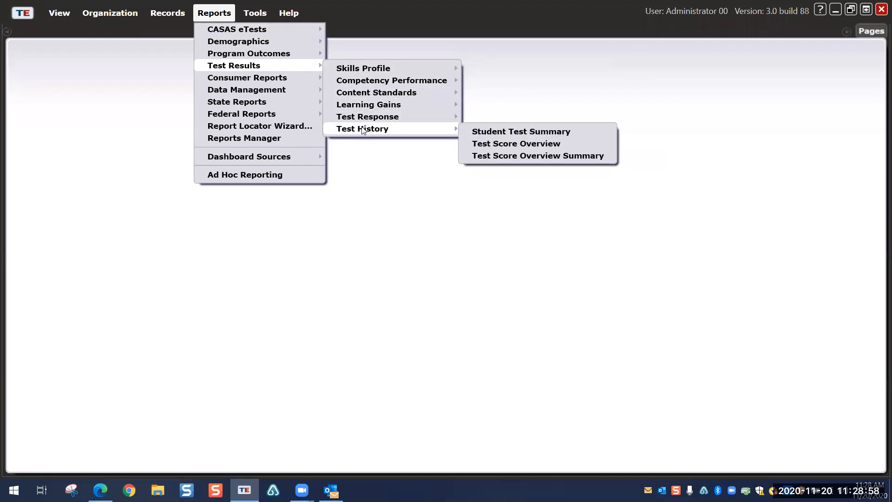
mouse_move(381, 65)
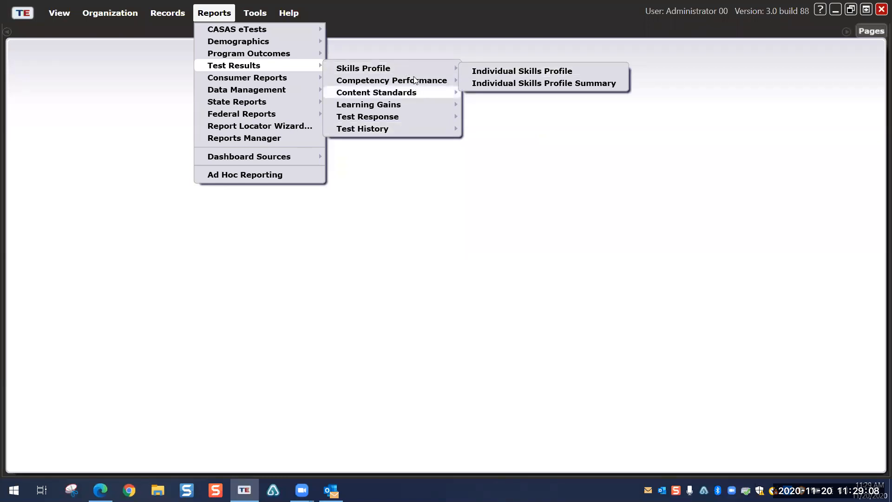
mouse_move(415, 80)
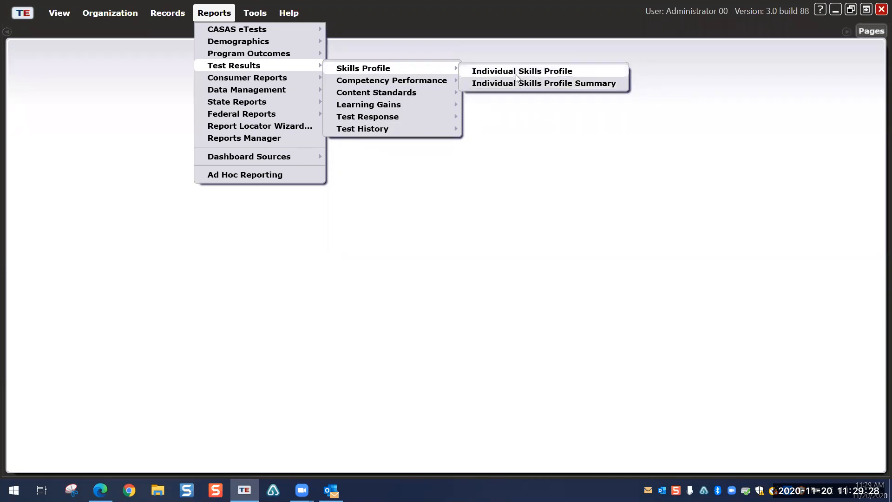
click(517, 74)
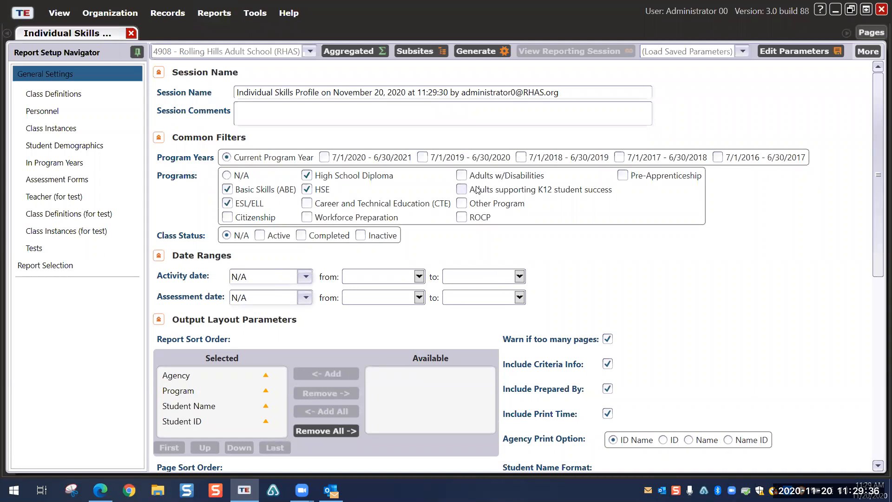
Step: Turn on 'Show Grade Level Equivalent' and turn off 'Warn if too many pages'
scroll(599, 265, down, 8)
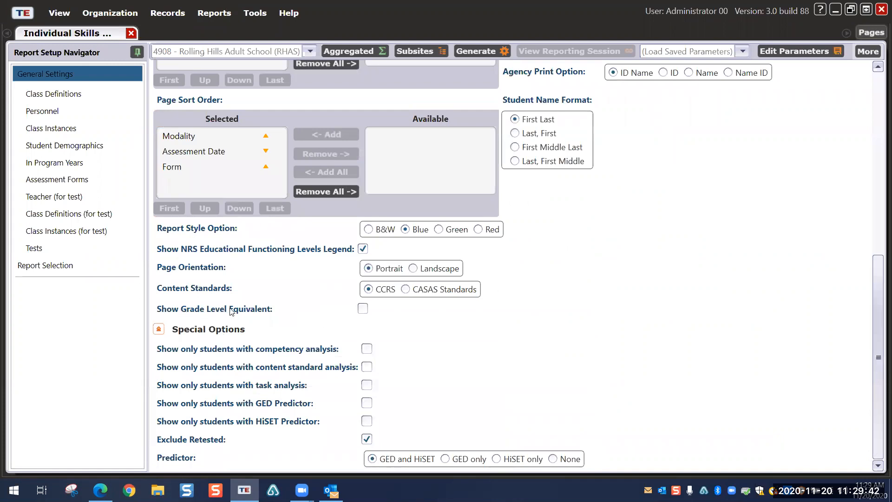
click(363, 310)
scroll(337, 303, up, 3)
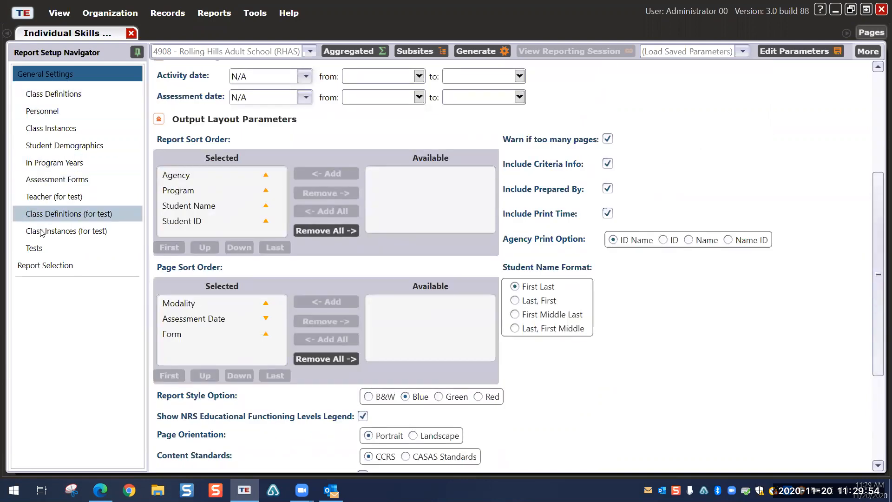
click(38, 249)
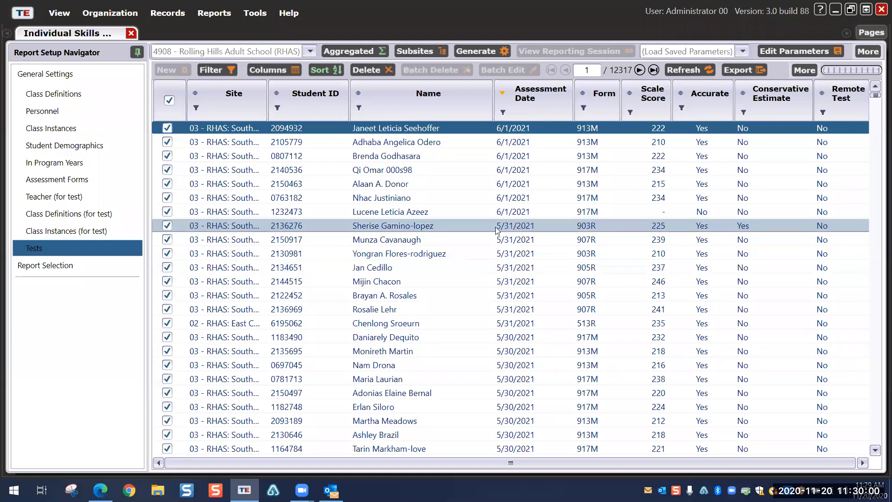
click(26, 73)
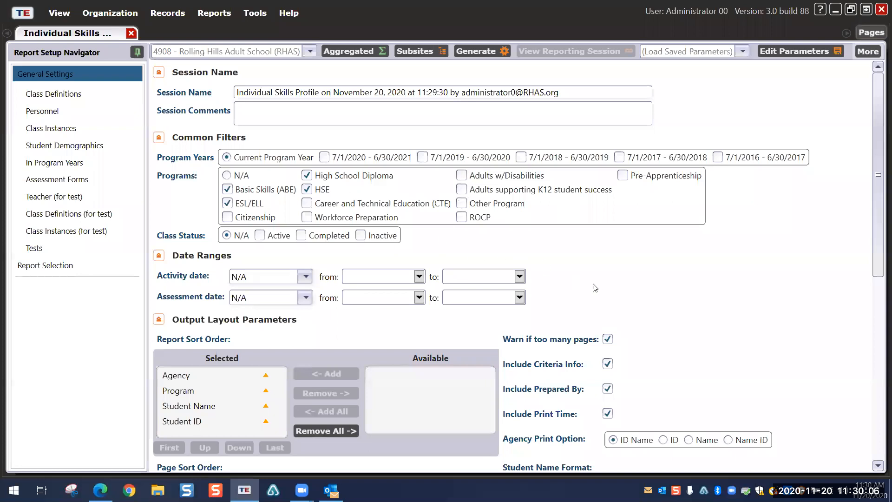
click(608, 340)
Step: Generate the Individual Skills Profile and scroll through the 5204-page too-many-pages report
click(477, 51)
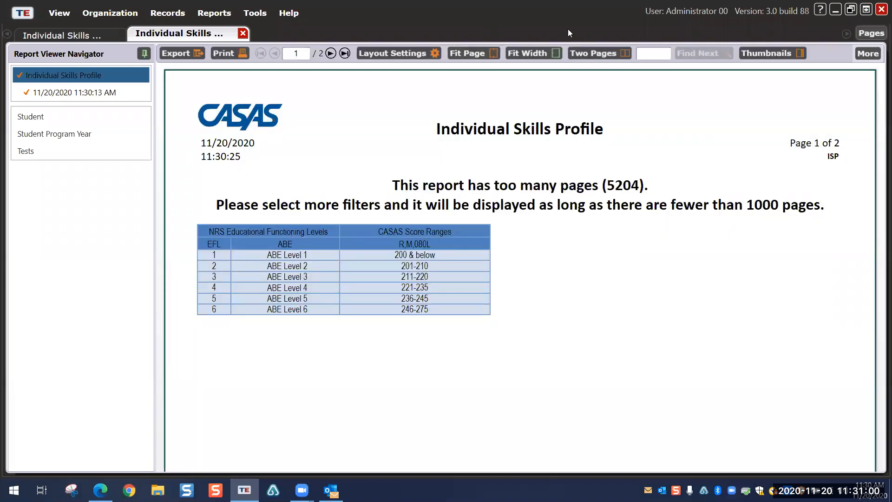
scroll(483, 255, down, 15)
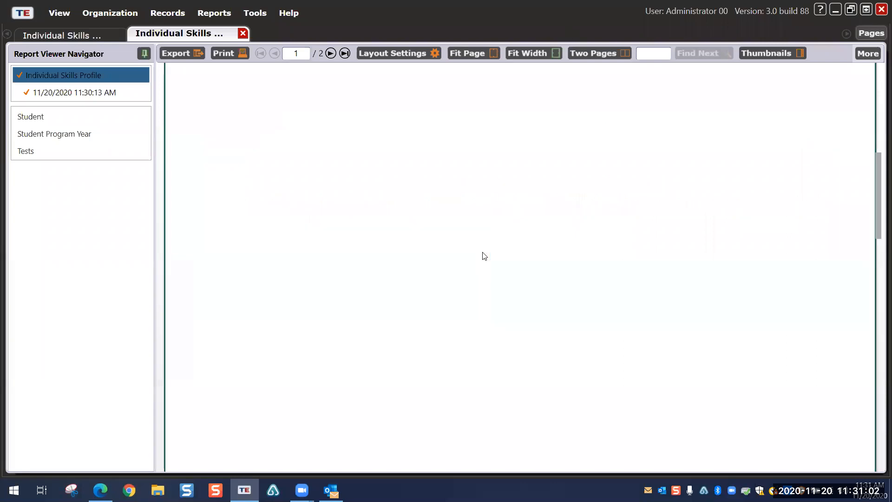
scroll(485, 256, down, 4)
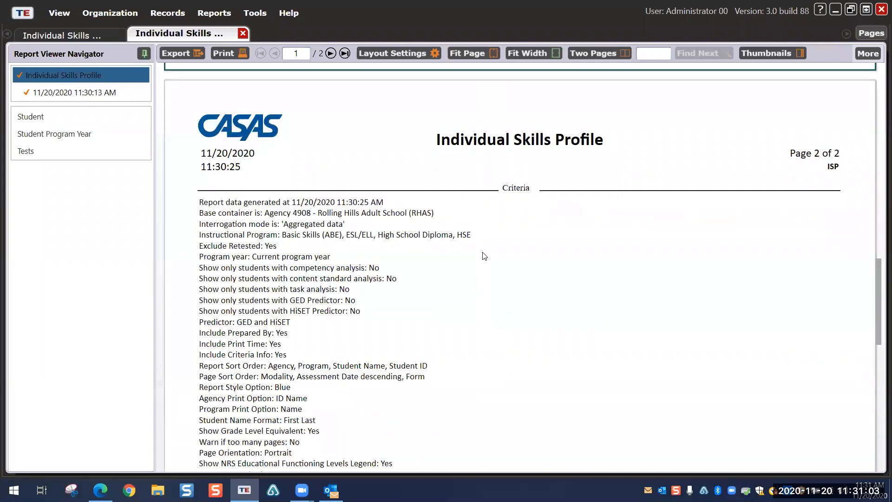
Step: Close the report and filter the class instances to site '01 - RHAS: North Campus'
click(243, 33)
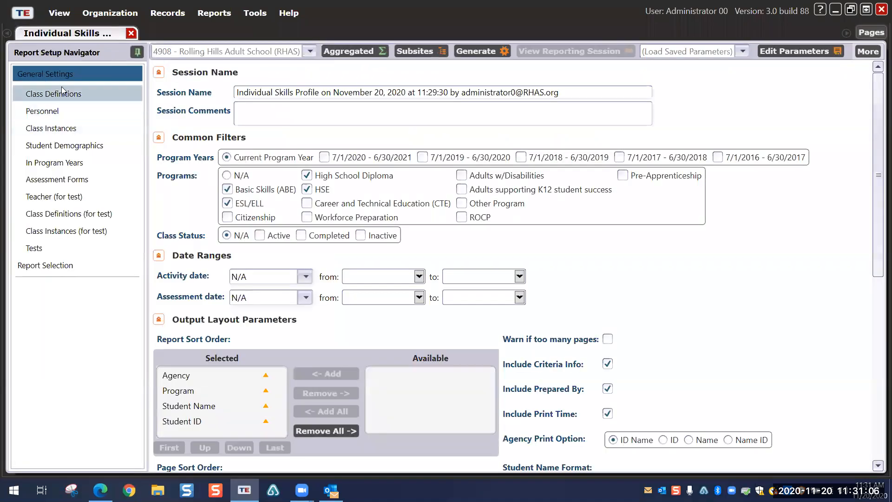
click(57, 129)
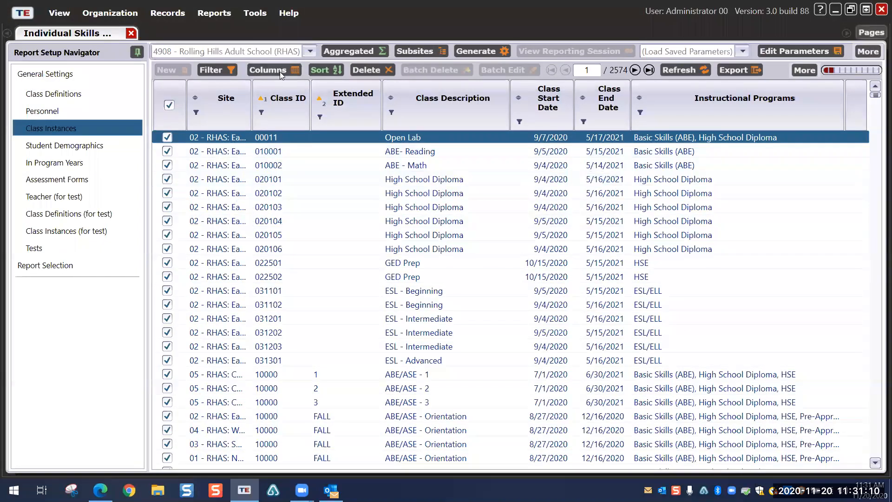
click(311, 52)
click(223, 129)
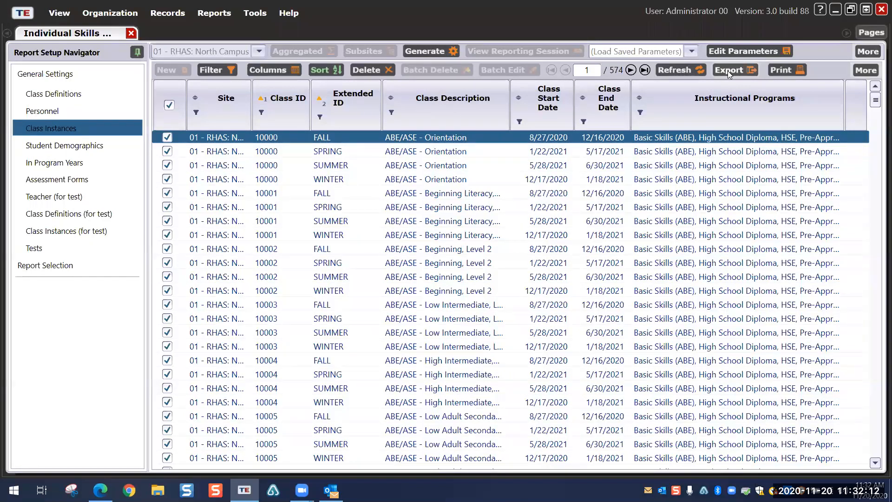
Step: Clear all class instance selections, keeping North Campus as the site
click(169, 106)
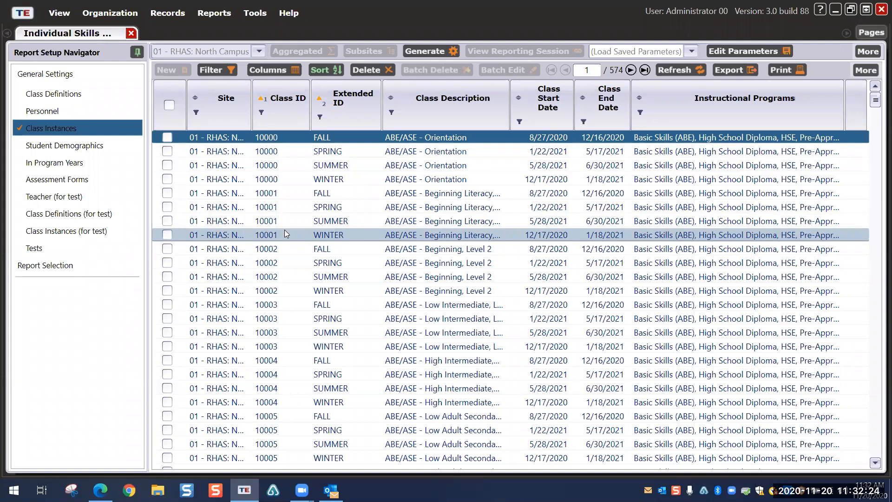
scroll(285, 229, down, 2)
scroll(298, 306, down, 4)
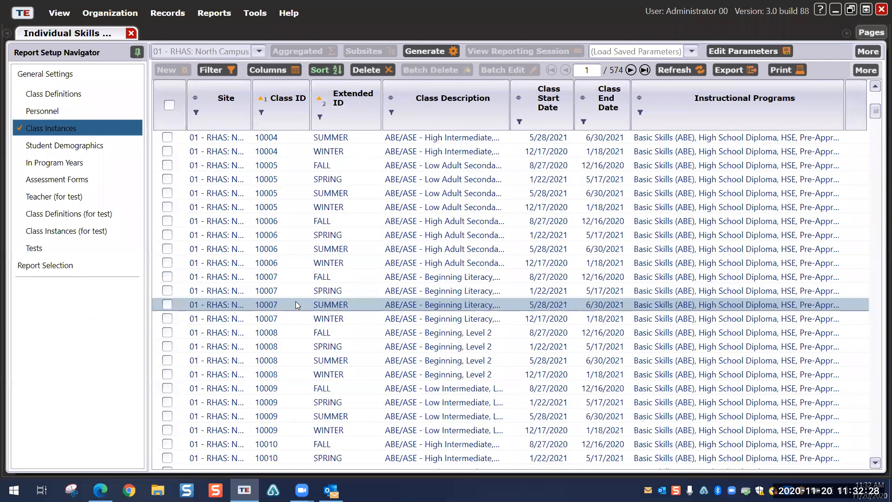
click(259, 51)
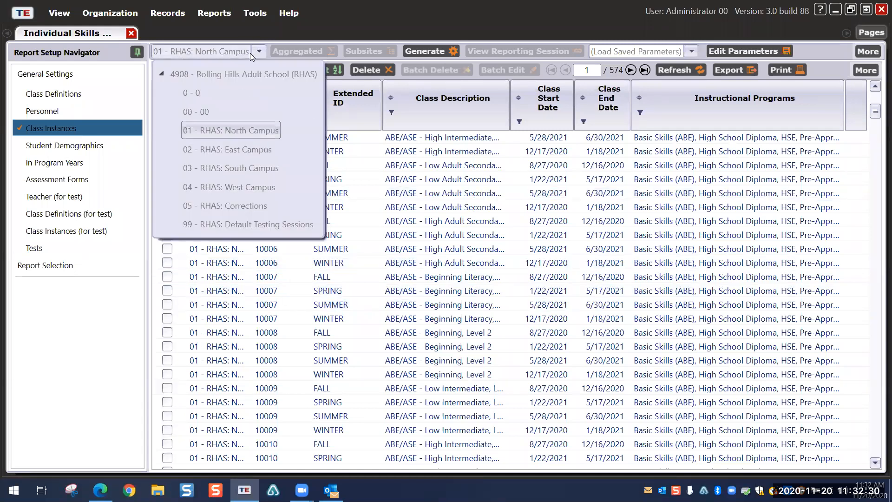
click(230, 128)
Step: Check only class instance 10031 FALL and generate the report
scroll(284, 242, down, 3)
scroll(285, 242, down, 2)
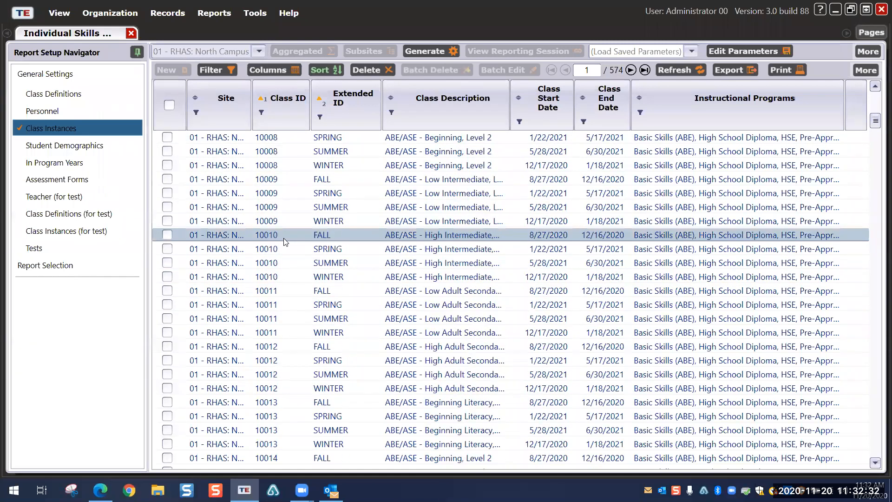
scroll(285, 241, down, 4)
scroll(285, 242, down, 3)
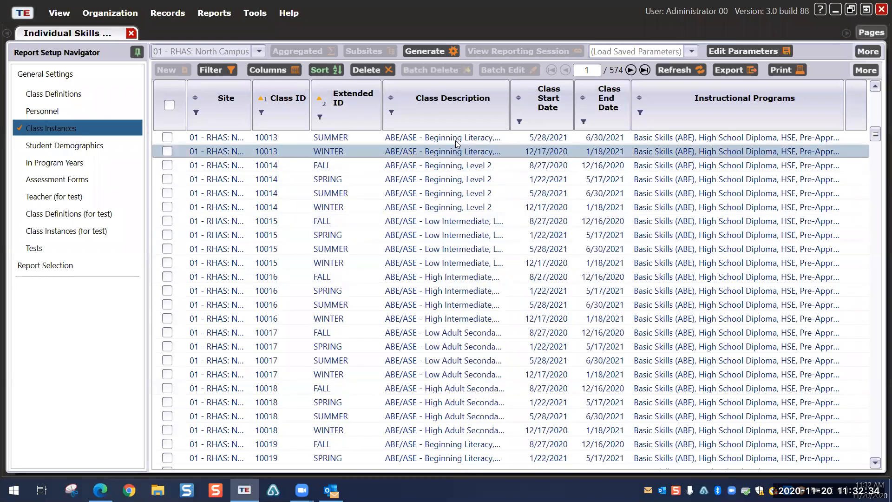
drag(511, 113, 599, 133)
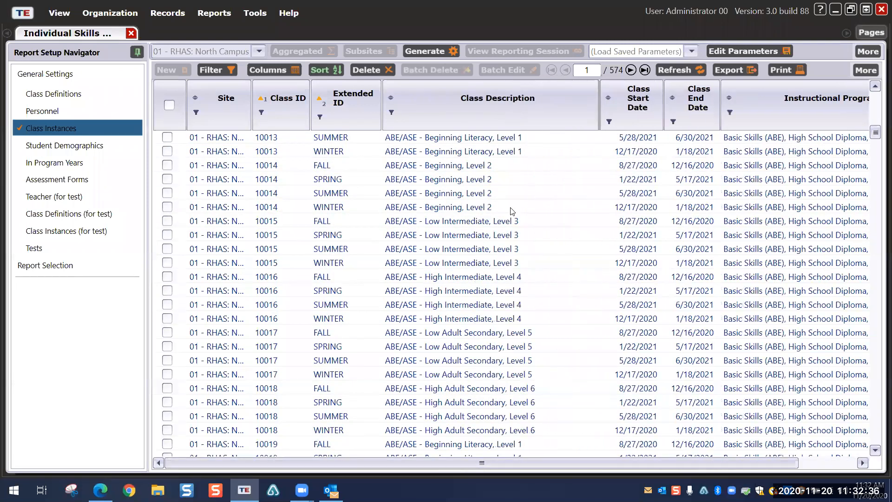
scroll(501, 195, down, 4)
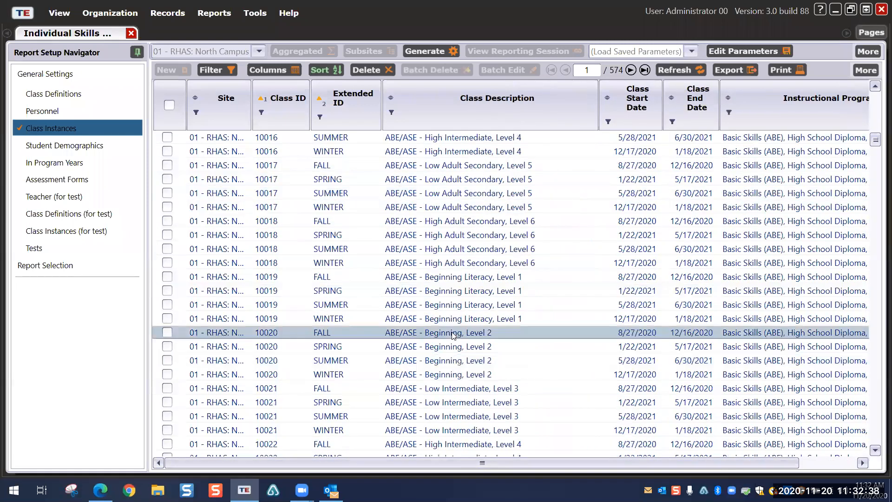
scroll(452, 334, down, 4)
scroll(452, 331, down, 5)
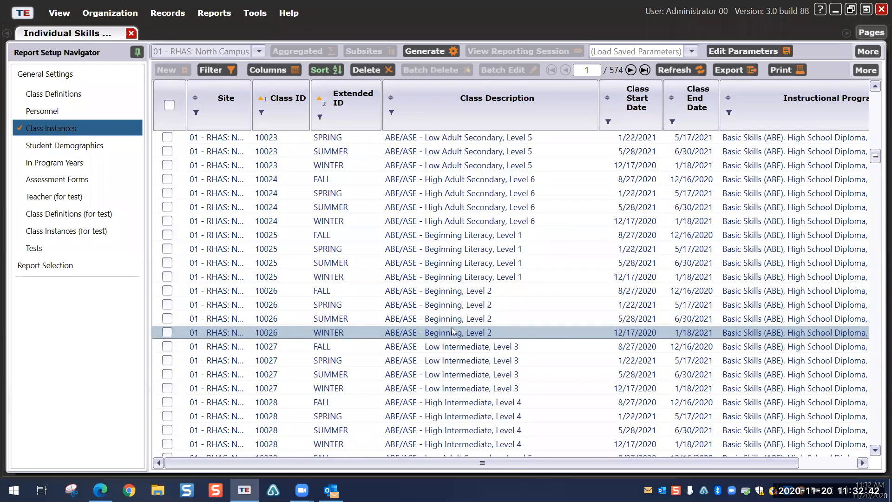
scroll(454, 327, down, 2)
scroll(455, 324, down, 4)
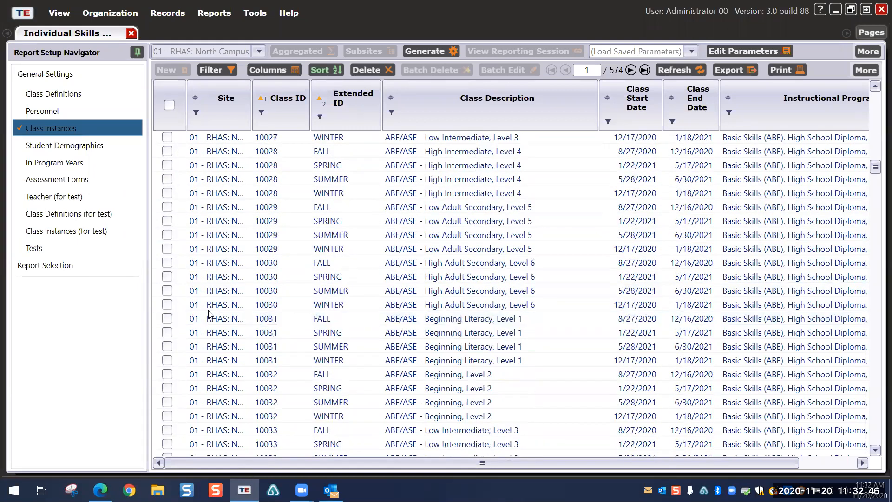
click(167, 319)
click(425, 51)
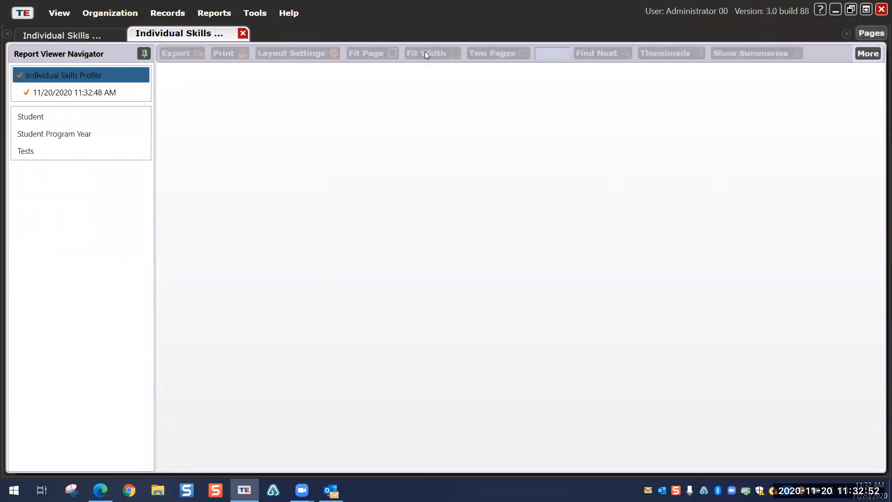
Step: Close the empty report, uncheck 10031 FALL, reselect all class instances, and show the Tests filter
click(243, 34)
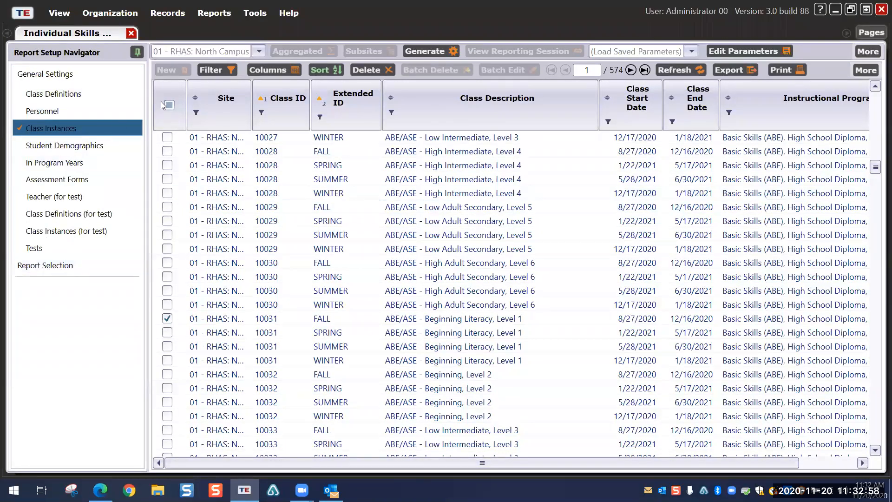
click(166, 319)
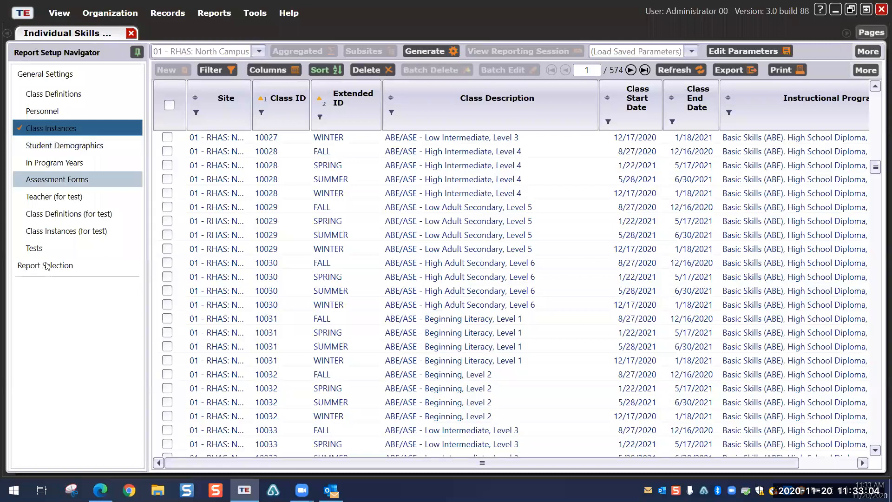
click(52, 249)
click(51, 128)
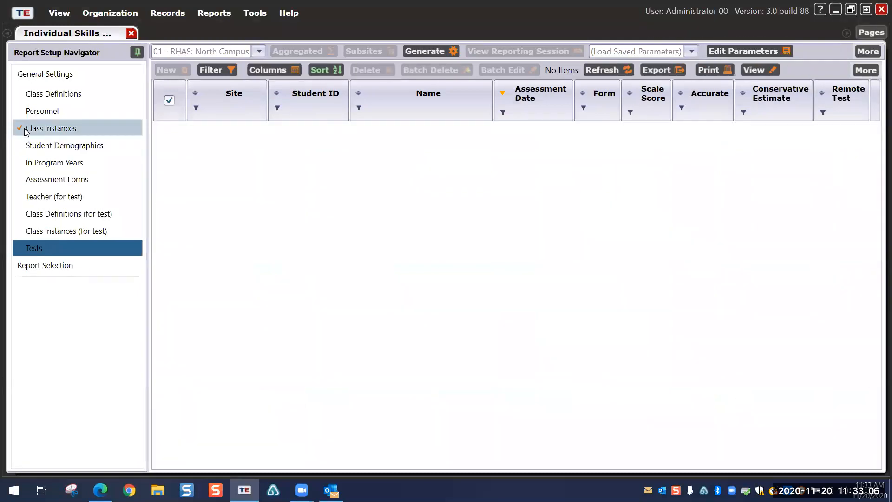
click(167, 106)
click(39, 247)
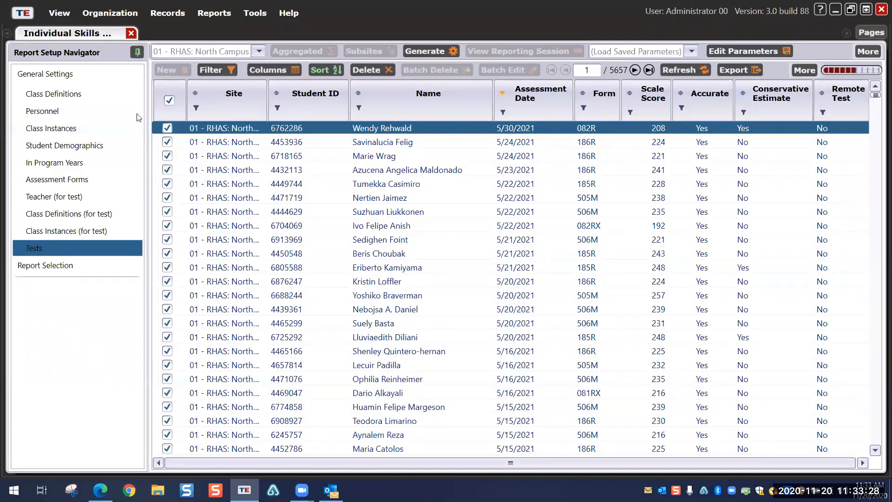
Step: Clear all tests, check only the 15 most recent, and generate the Individual Skills Profile
click(169, 100)
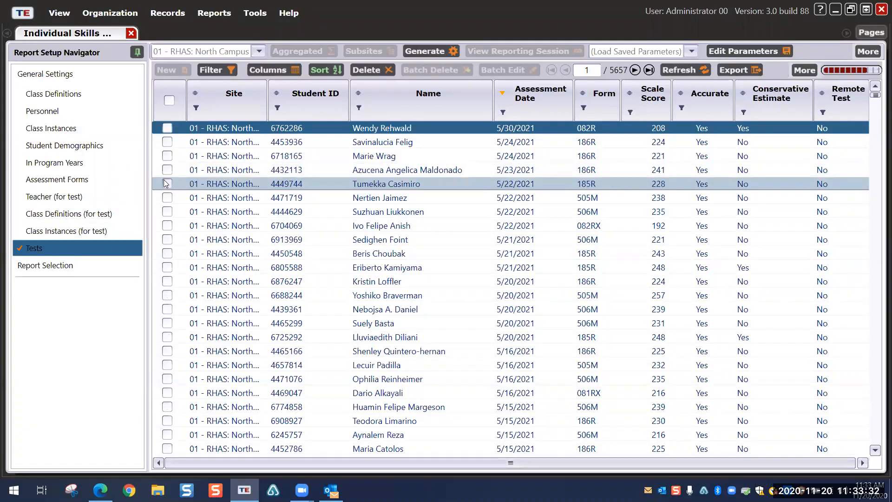
click(167, 128)
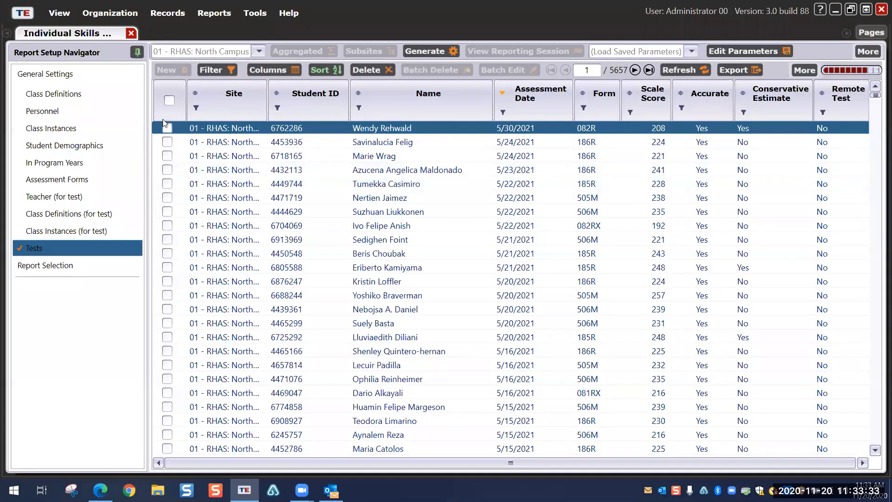
click(167, 141)
click(168, 155)
click(167, 170)
click(167, 183)
click(168, 197)
click(167, 212)
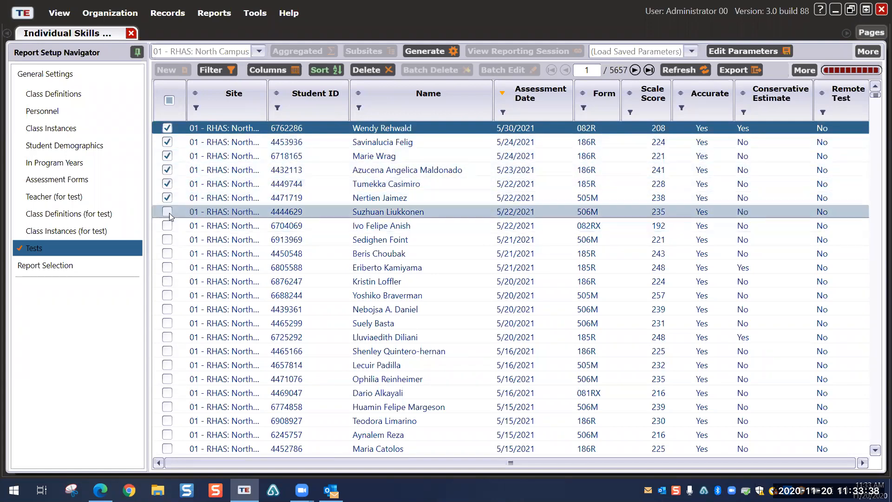
click(168, 225)
click(167, 239)
click(167, 253)
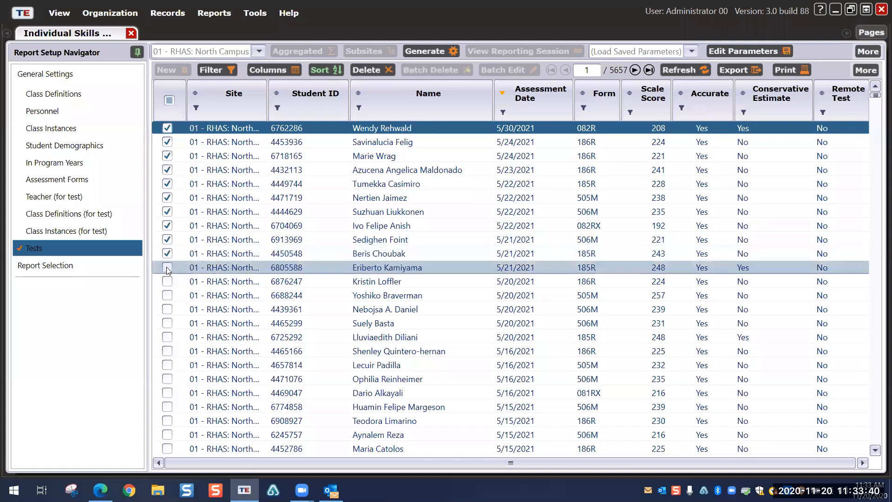
click(167, 267)
click(167, 281)
click(167, 295)
click(167, 309)
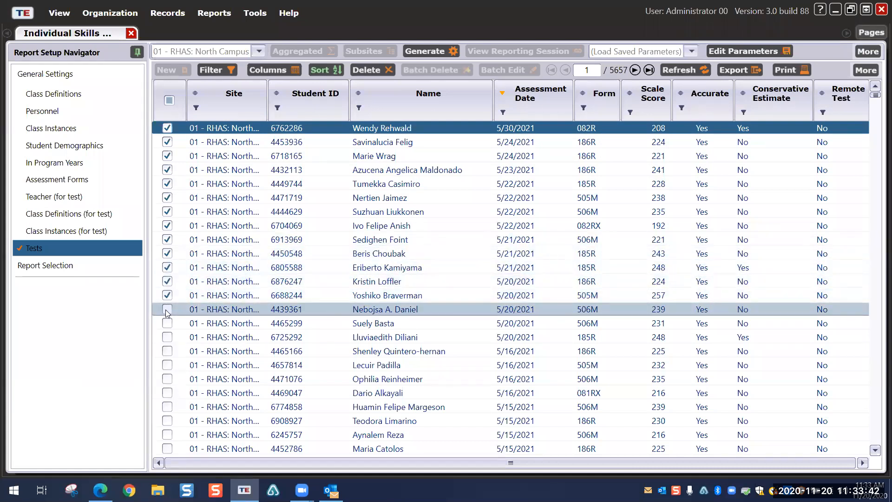
click(167, 323)
click(433, 52)
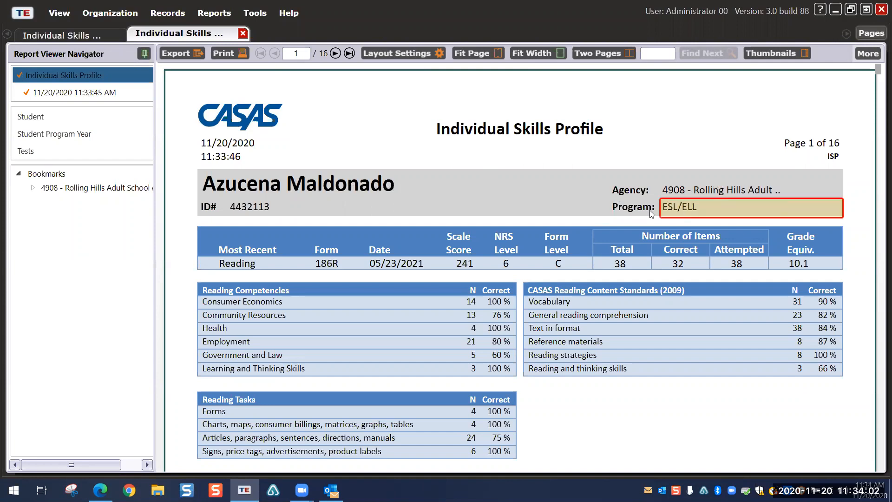
scroll(577, 220, down, 3)
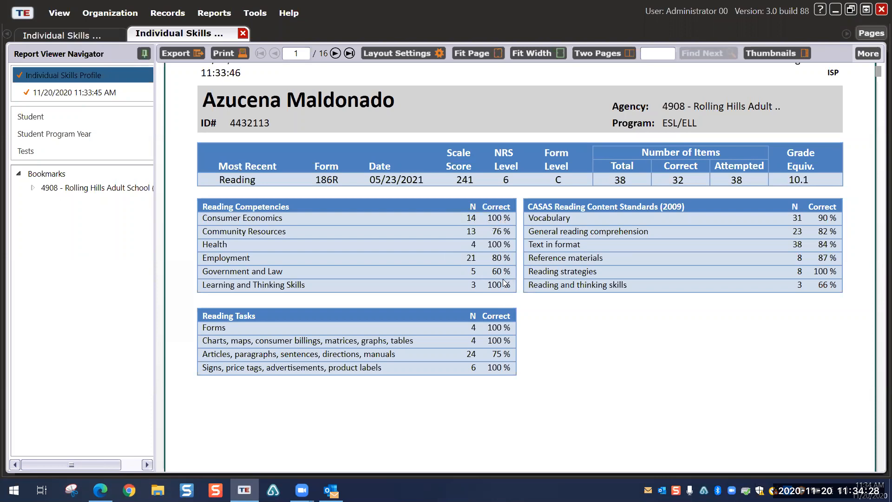
scroll(602, 298, down, 10)
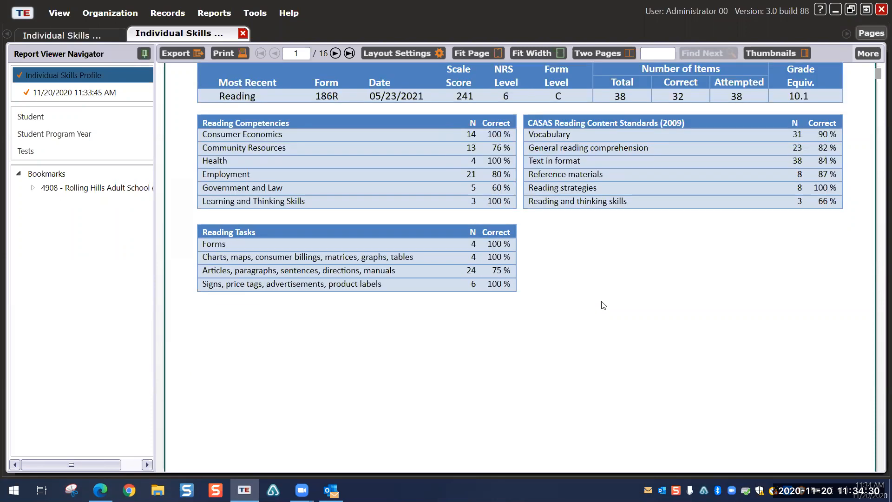
scroll(602, 295, down, 3)
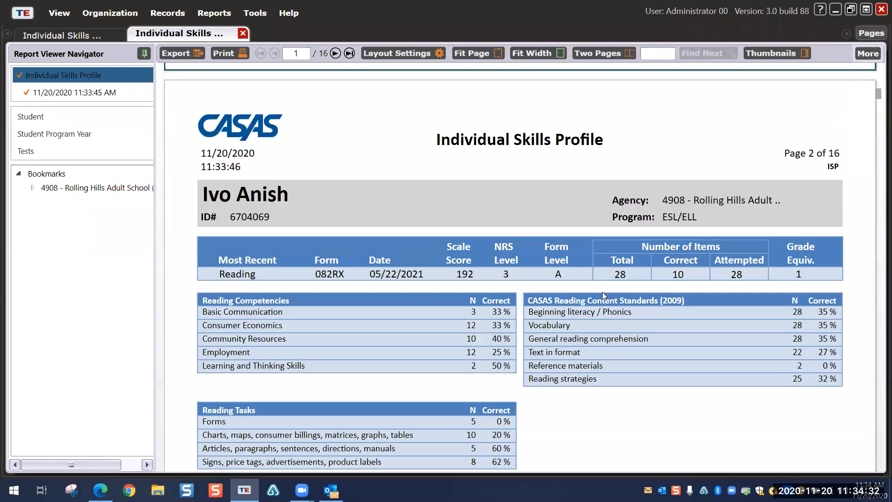
scroll(602, 296, down, 3)
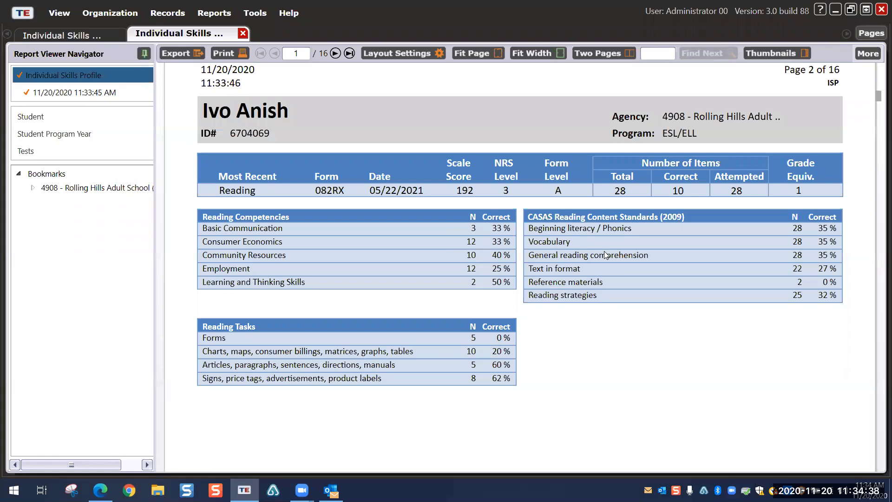
scroll(438, 234, down, 10)
scroll(440, 237, down, 15)
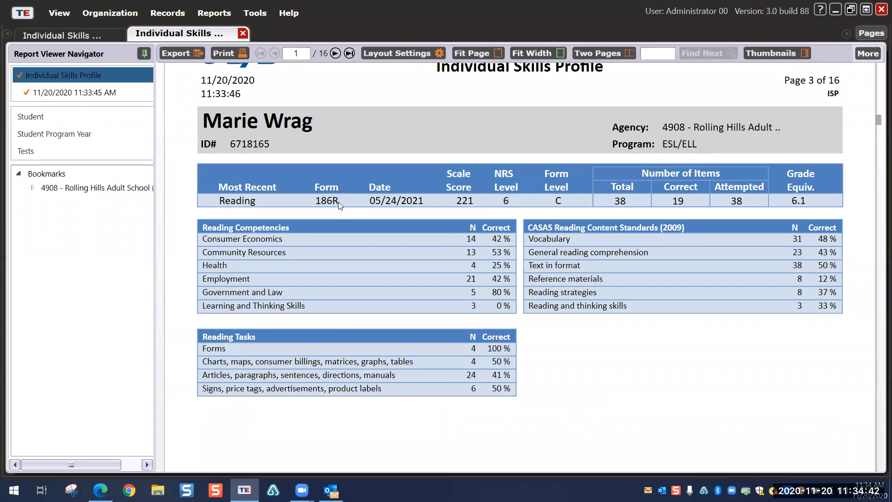
scroll(362, 210, down, 20)
scroll(364, 214, down, 20)
scroll(362, 210, down, 15)
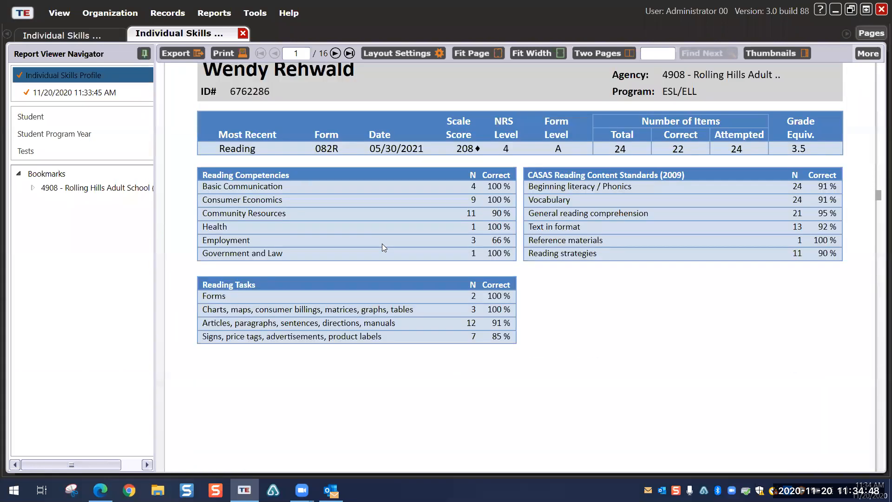
scroll(427, 245, up, 2)
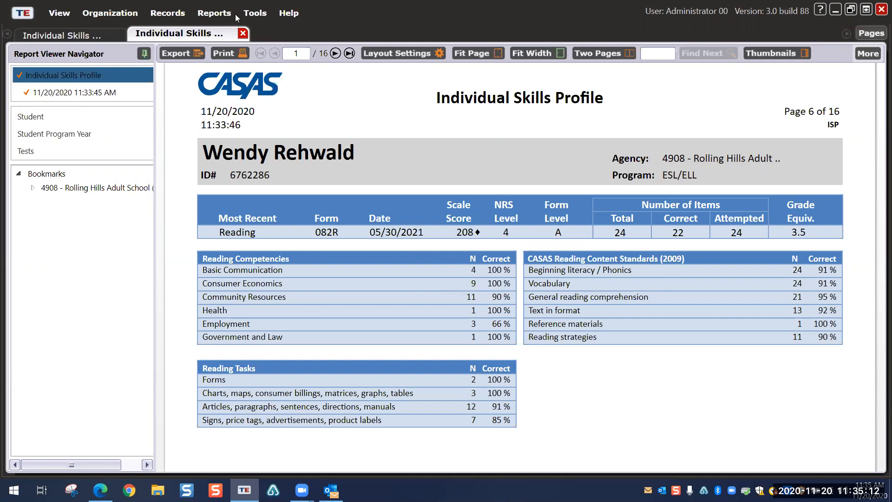
click(242, 33)
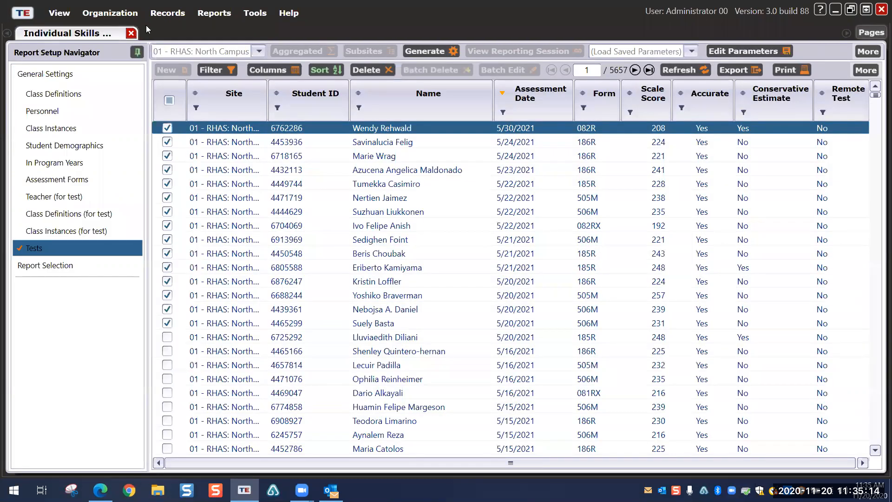
Step: Close the skills profile report setup and start a Student Competency Performance report
click(214, 12)
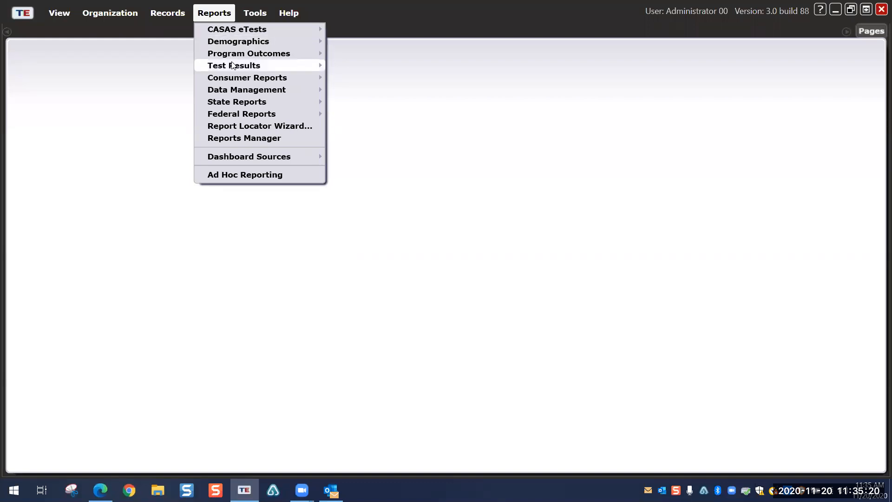
mouse_move(232, 65)
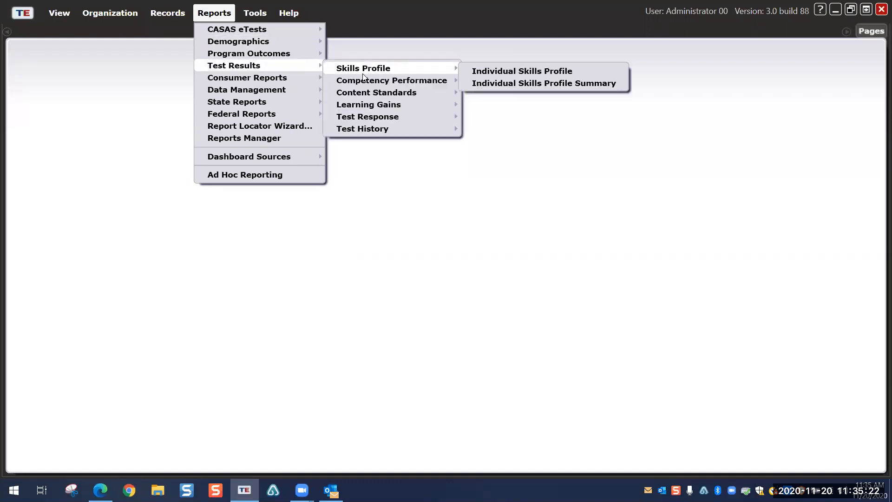
mouse_move(364, 81)
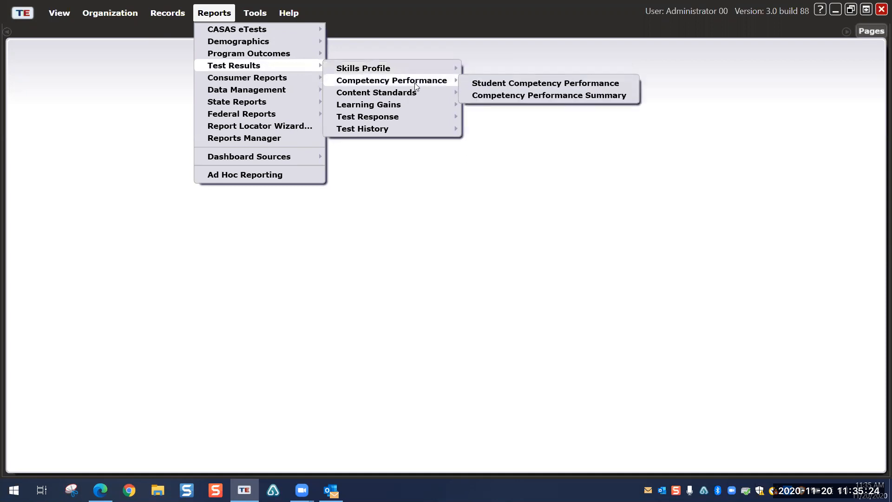
click(501, 84)
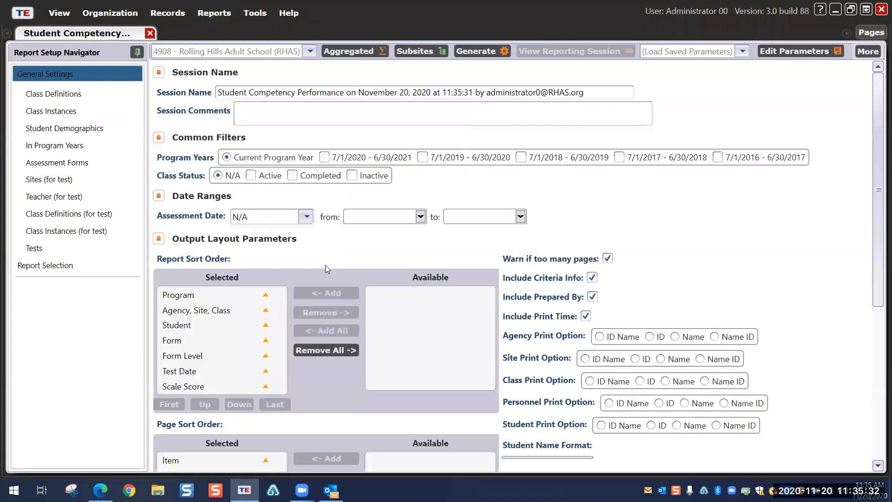
Step: Tick the eight most recent tests and generate the Student Competency Performance report
click(51, 250)
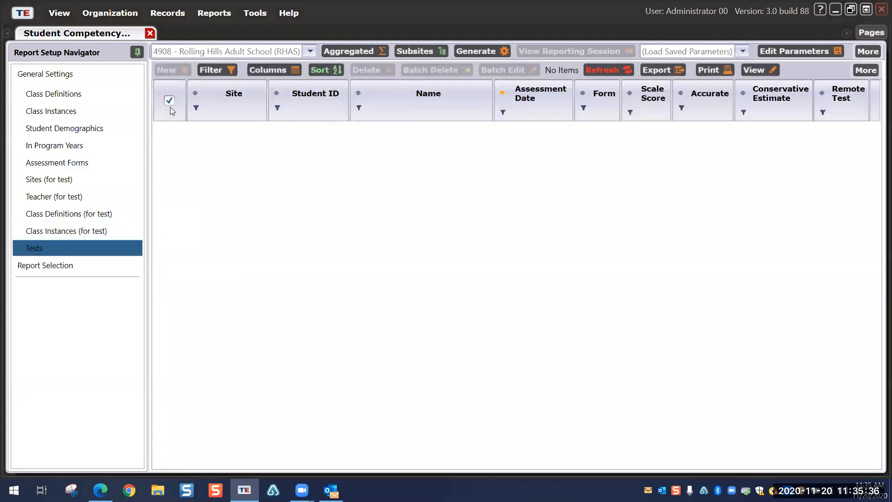
click(167, 142)
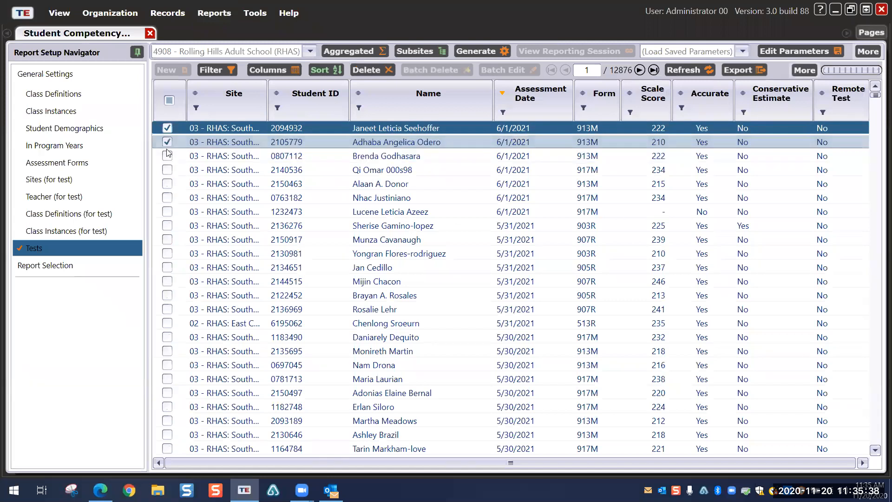
click(167, 156)
click(168, 169)
click(167, 184)
click(168, 197)
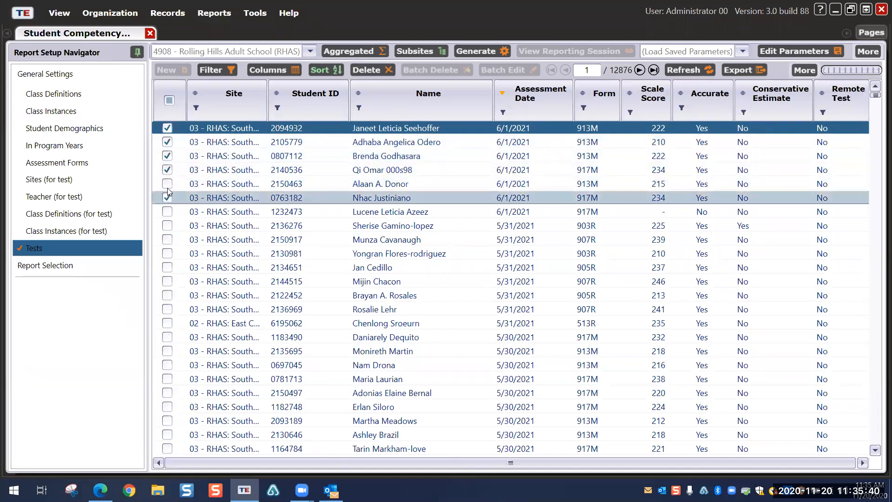
click(168, 226)
click(167, 212)
click(483, 51)
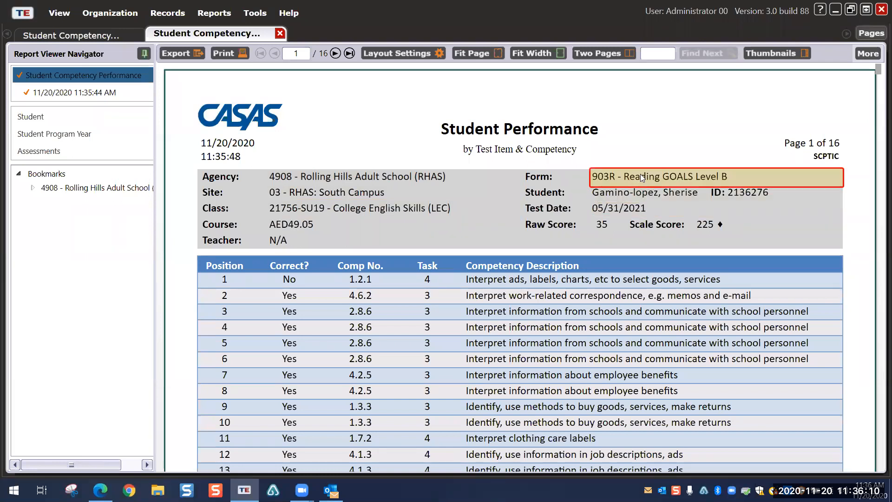
scroll(614, 235, down, 2)
scroll(613, 235, down, 2)
scroll(613, 235, up, 2)
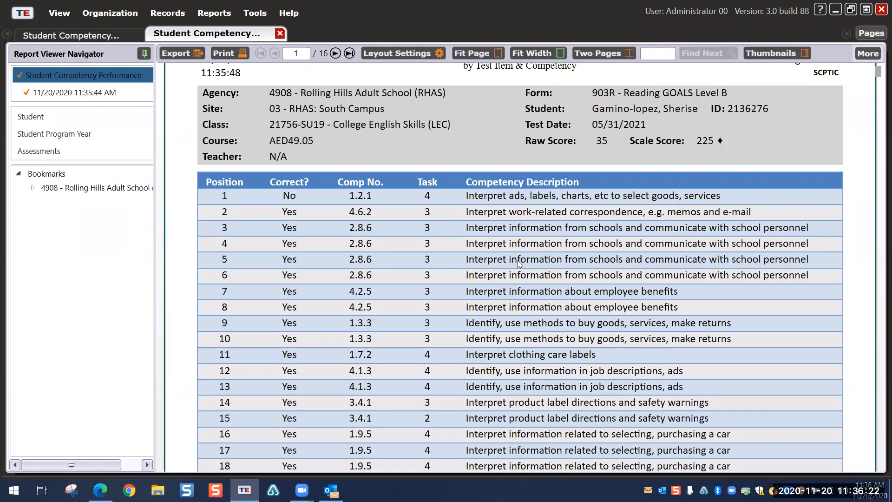
scroll(517, 260, down, 3)
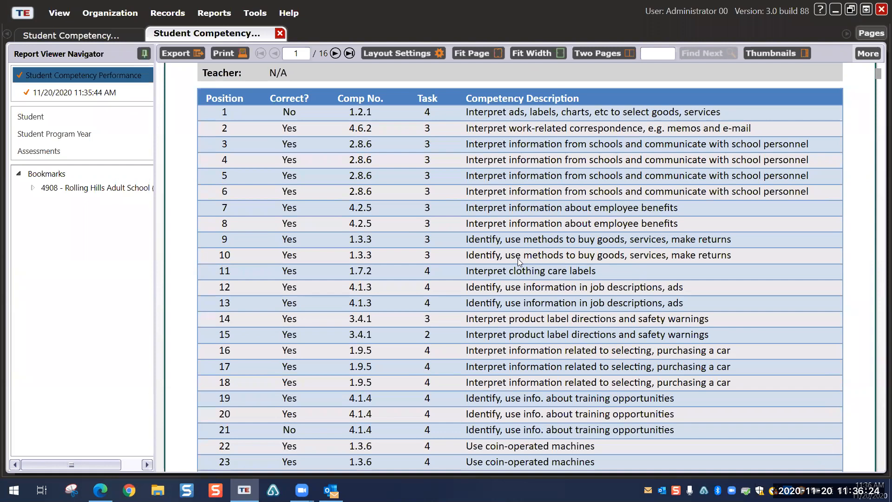
scroll(519, 261, up, 6)
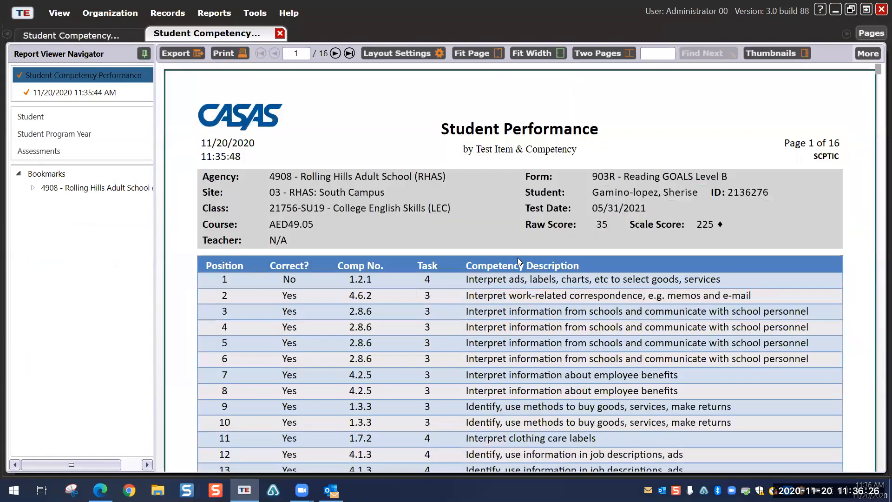
scroll(517, 257, down, 3)
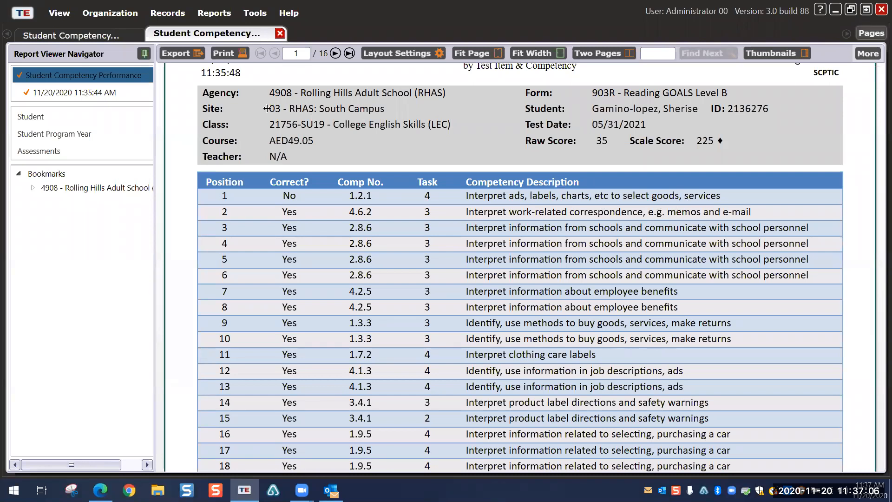
Step: Close the student performance report and its setup, then show the Reports > Demographics submenu
click(280, 33)
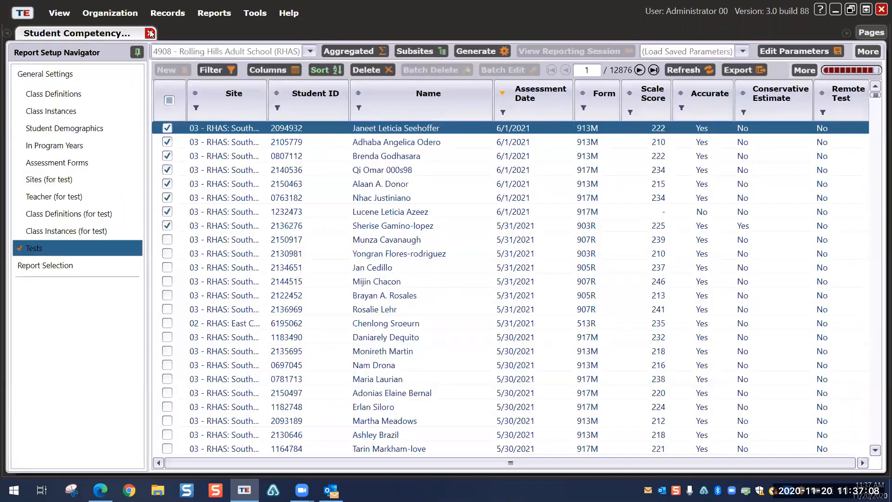
click(150, 33)
click(208, 13)
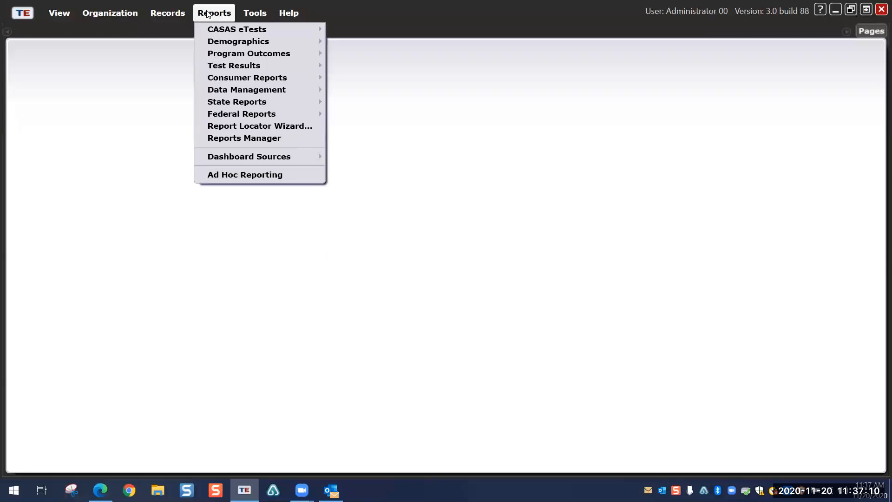
mouse_move(223, 70)
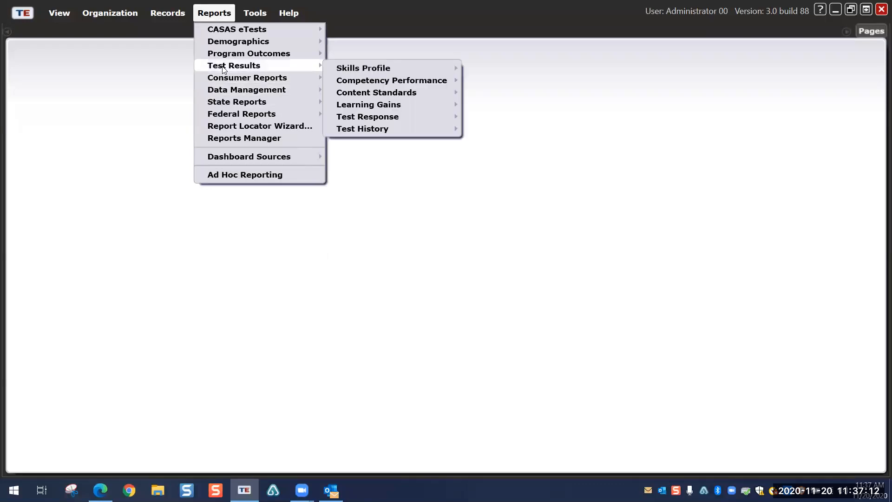
mouse_move(234, 52)
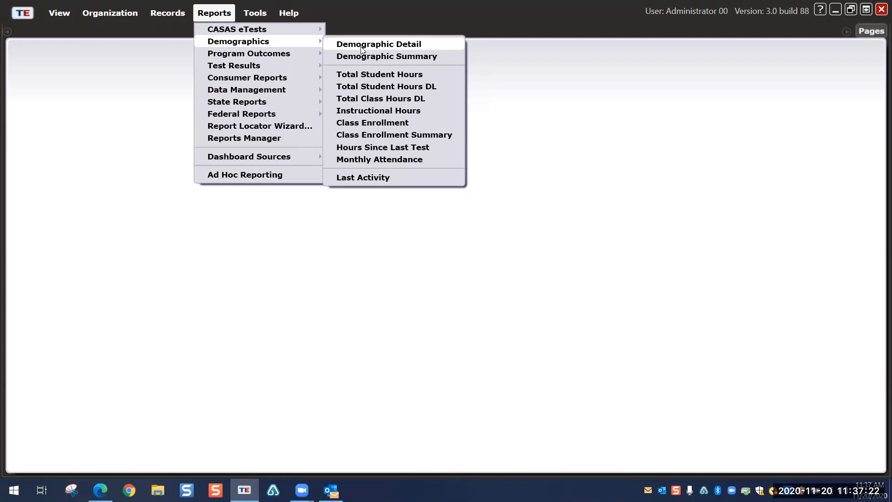
mouse_move(282, 52)
Step: Generate the Demographic Summary report by agency with the chart type set to pie
click(366, 57)
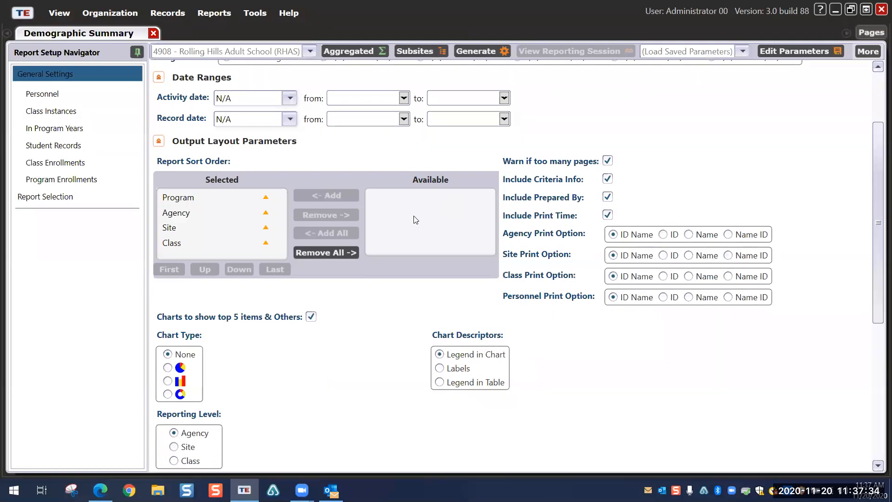
scroll(373, 186, up, 3)
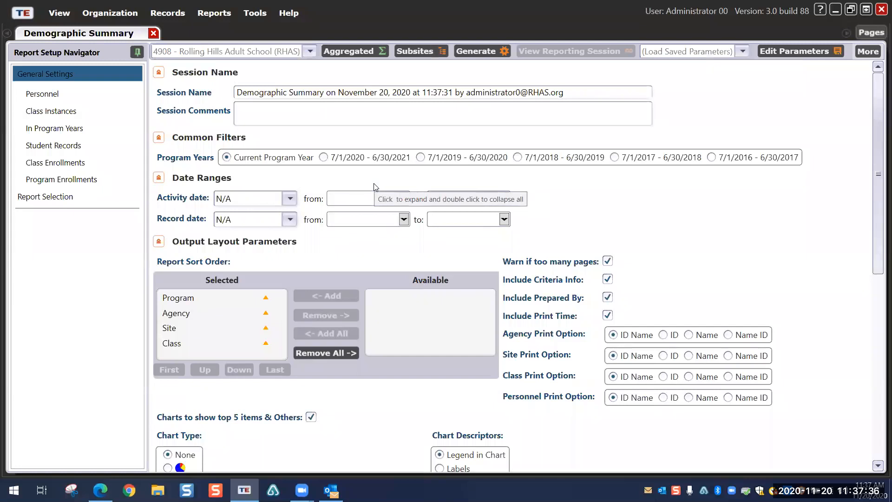
scroll(376, 186, down, 3)
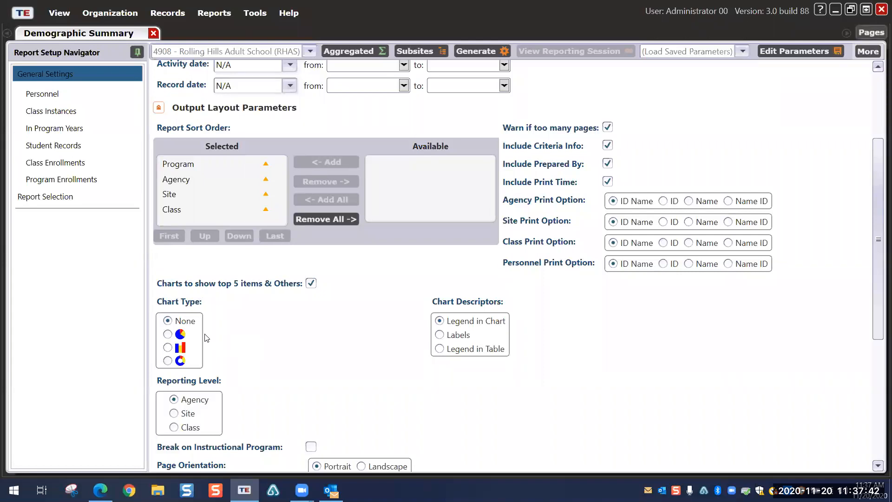
click(168, 334)
scroll(293, 348, up, 4)
scroll(297, 339, down, 4)
scroll(301, 335, up, 4)
click(474, 51)
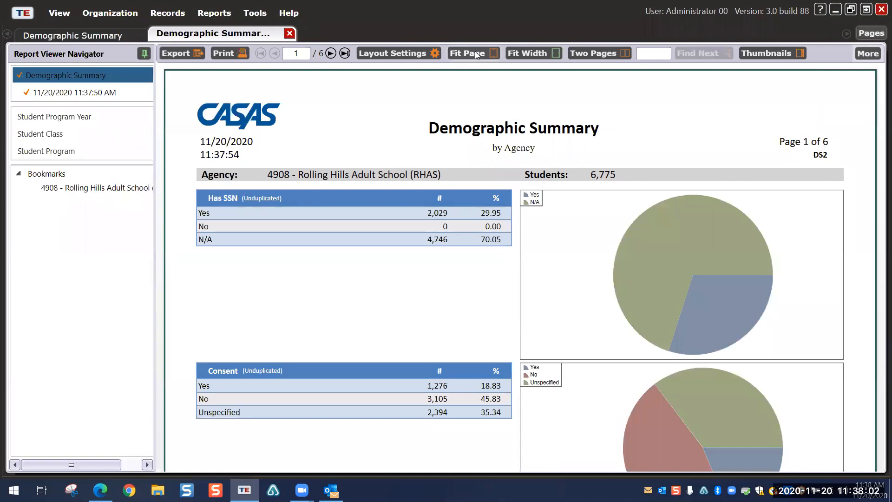
scroll(296, 223, down, 3)
scroll(260, 148, down, 3)
scroll(285, 156, up, 6)
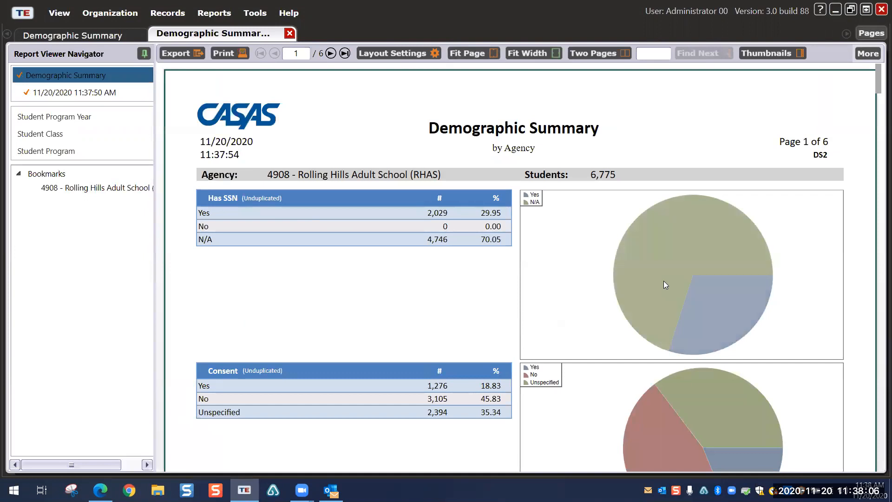
scroll(535, 264, down, 3)
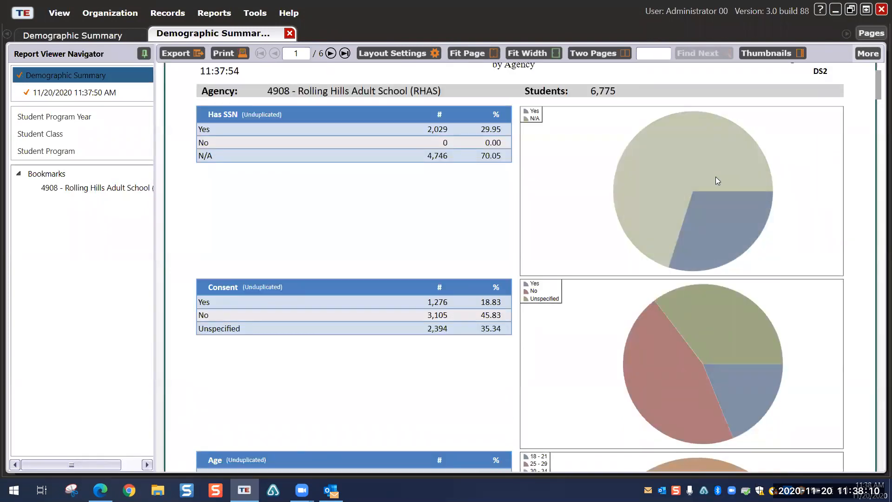
scroll(707, 185, down, 3)
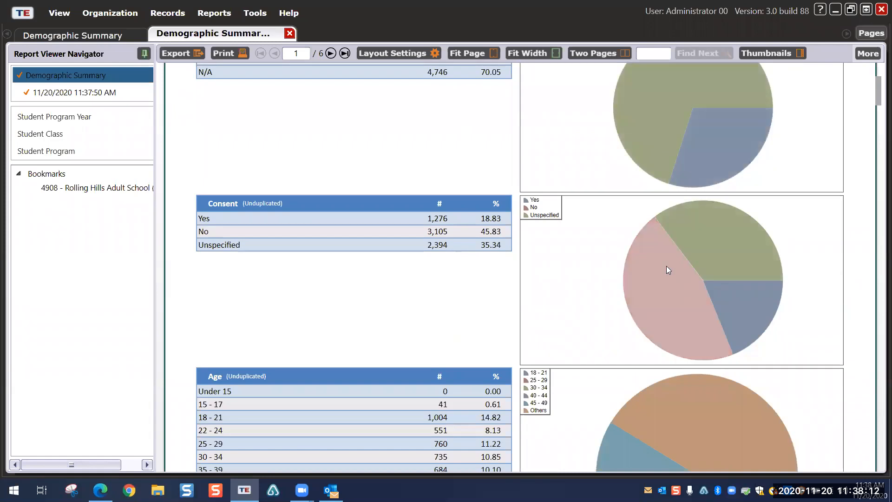
scroll(588, 255, down, 3)
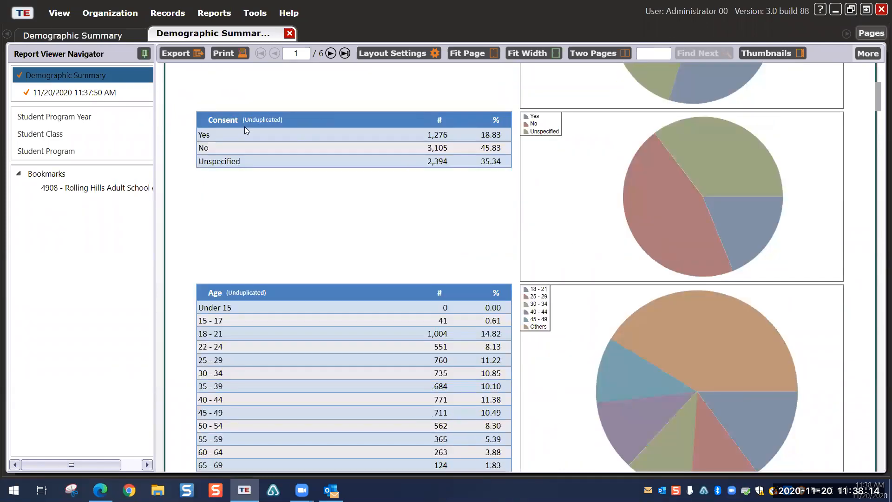
scroll(337, 181, down, 10)
scroll(341, 170, up, 5)
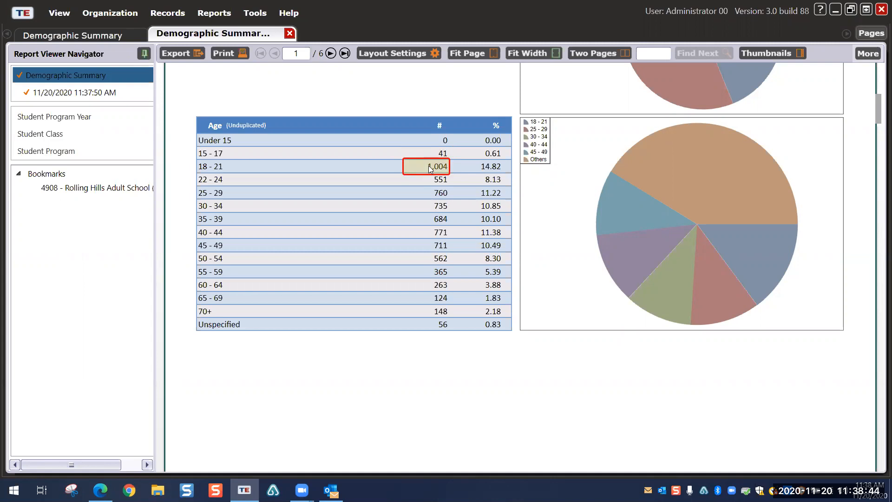
Step: Drill into the 1,004 students in the Age 18 - 21 row and scroll their list
click(430, 167)
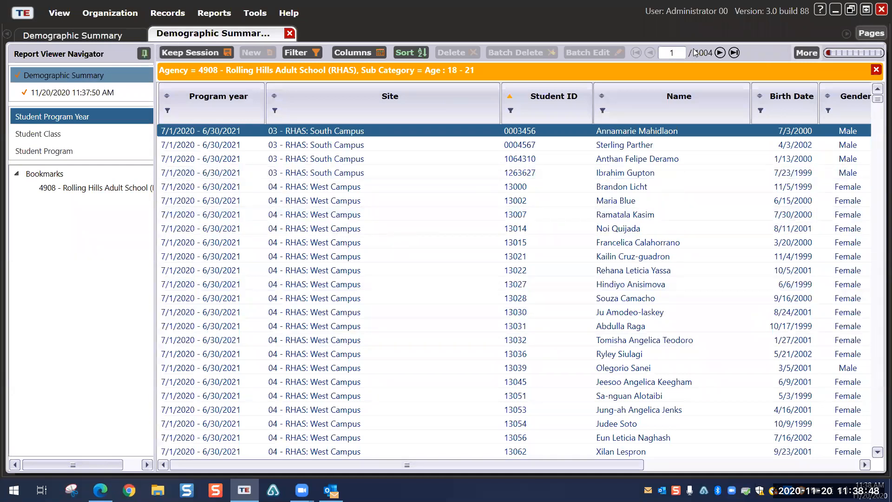
scroll(593, 207, down, 8)
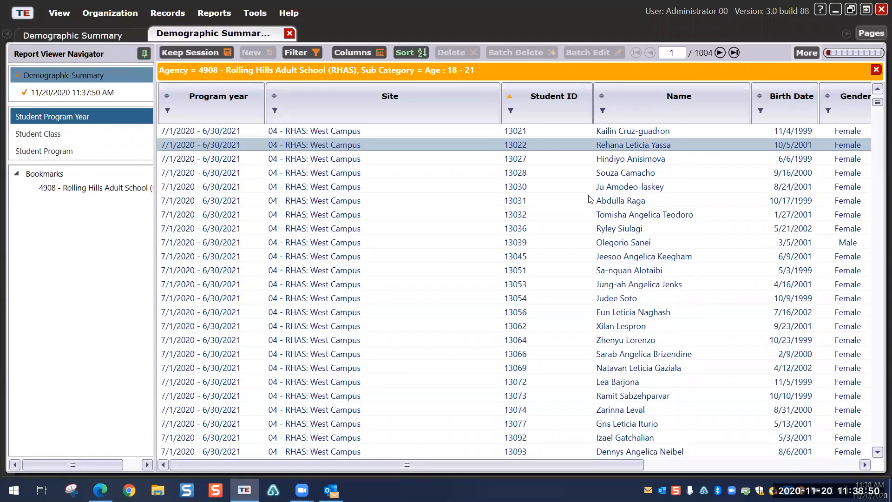
scroll(593, 207, down, 15)
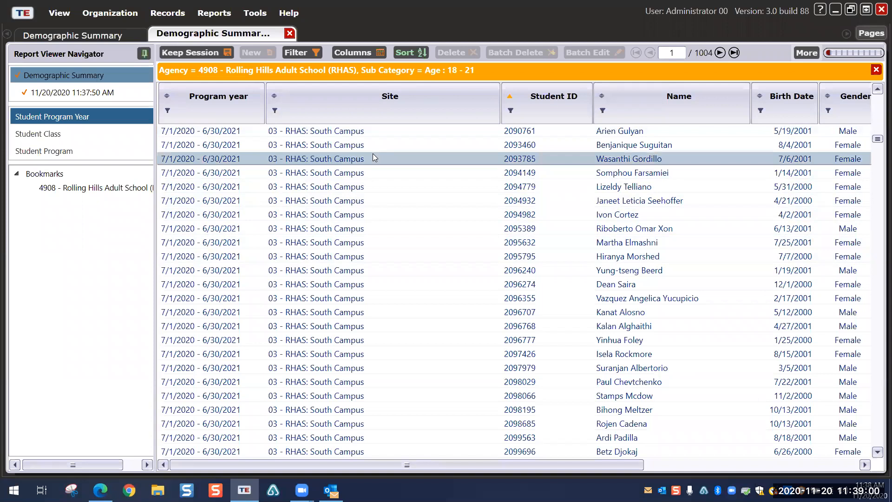
Step: Switch the Demographic Summary's charts from pie to bar and begin exporting the report
click(393, 69)
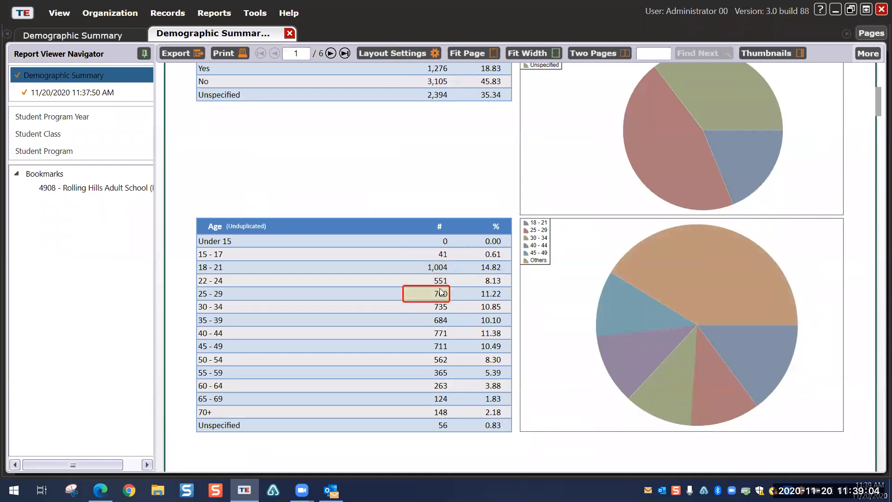
scroll(440, 291, down, 3)
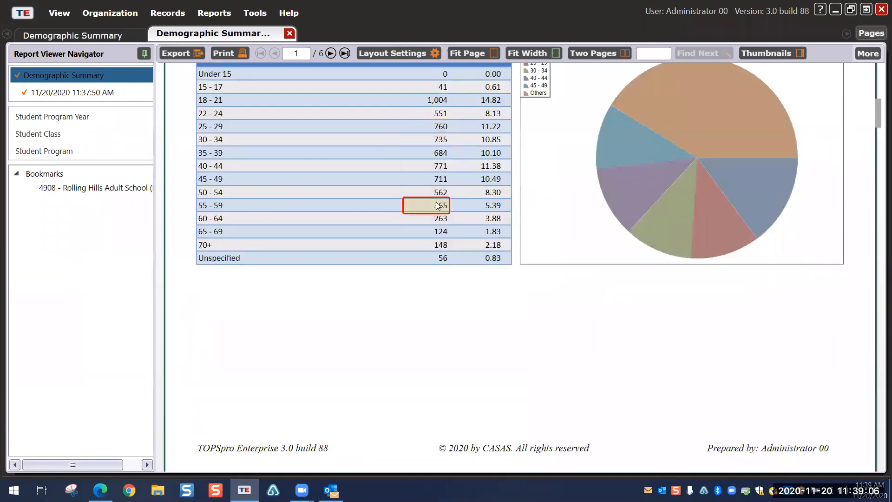
scroll(439, 198, down, 8)
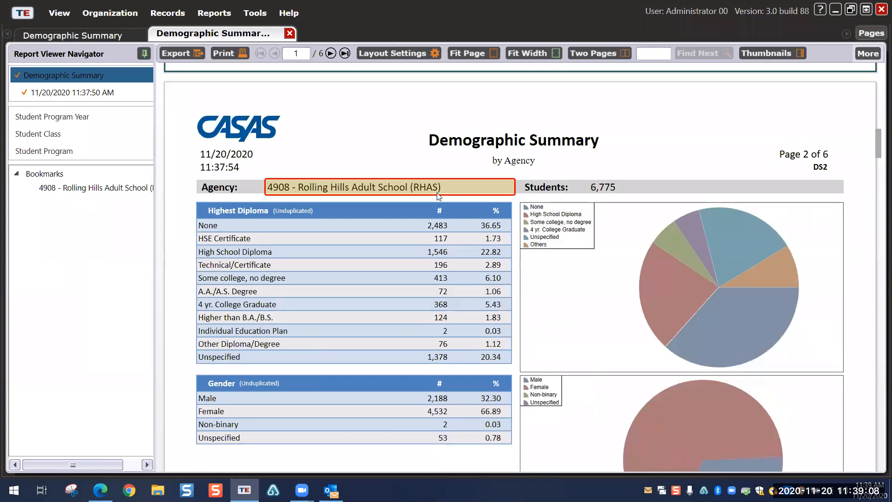
scroll(439, 196, down, 2)
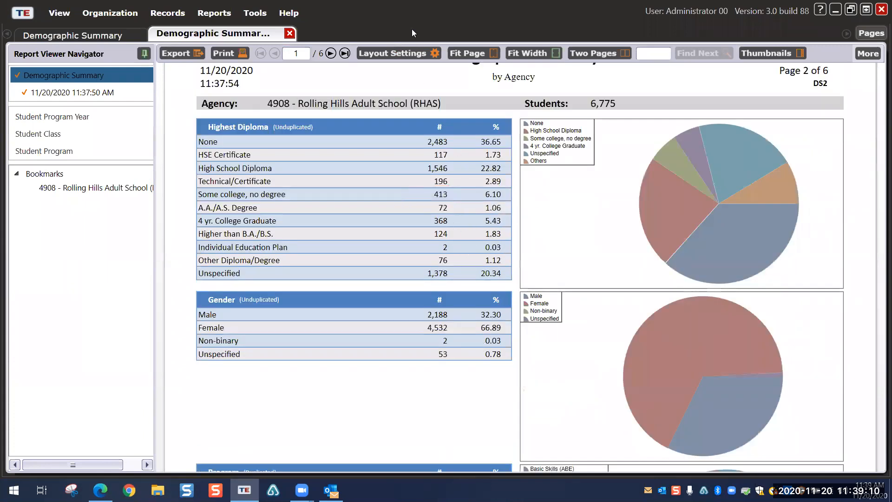
click(396, 54)
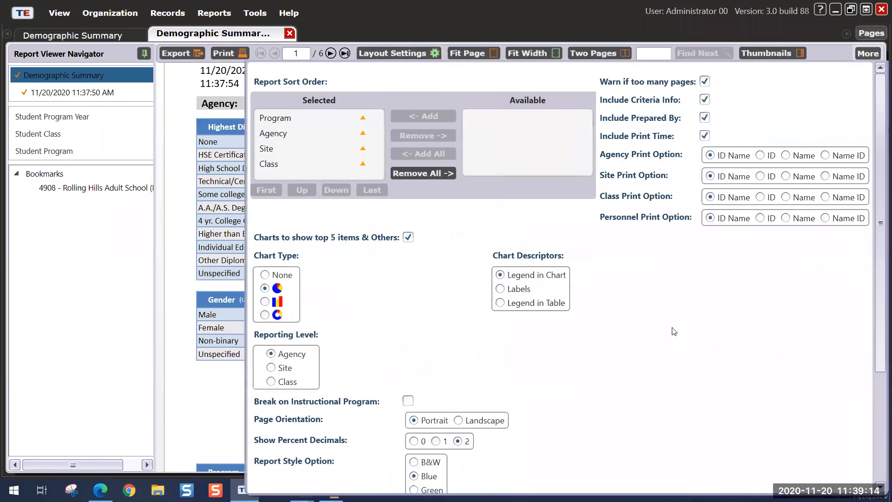
click(264, 302)
scroll(808, 442, down, 3)
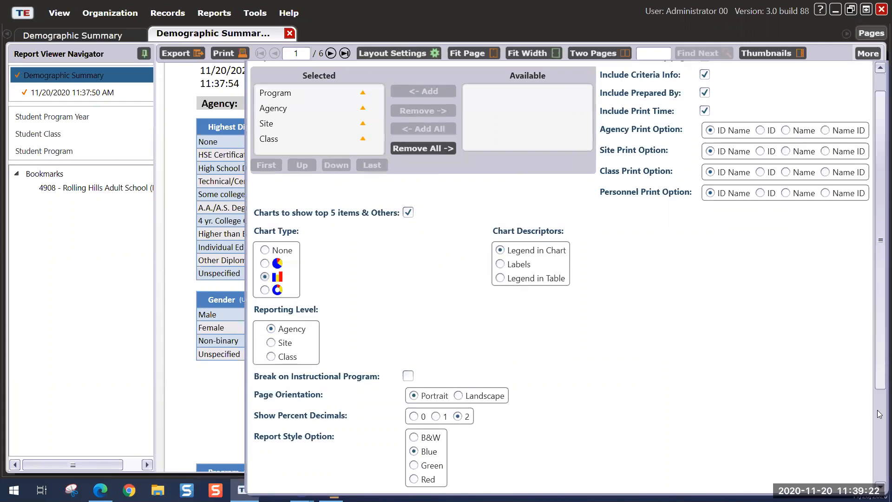
click(811, 483)
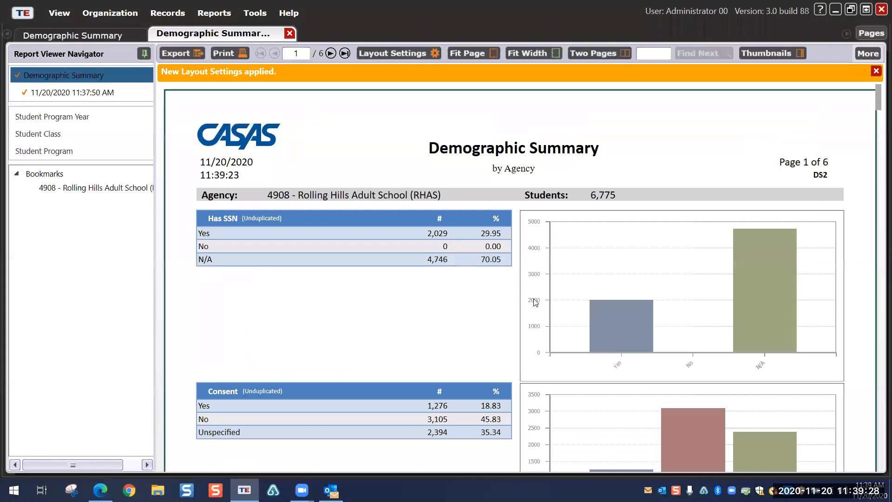
scroll(669, 270, down, 8)
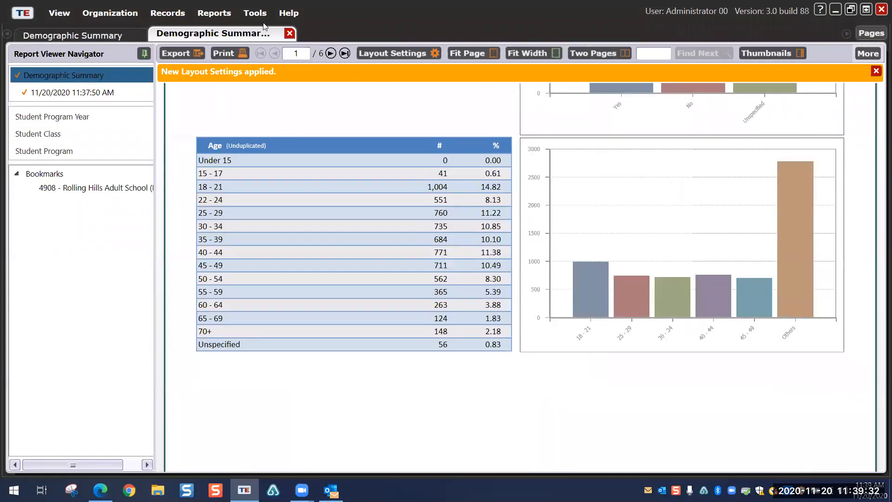
click(184, 54)
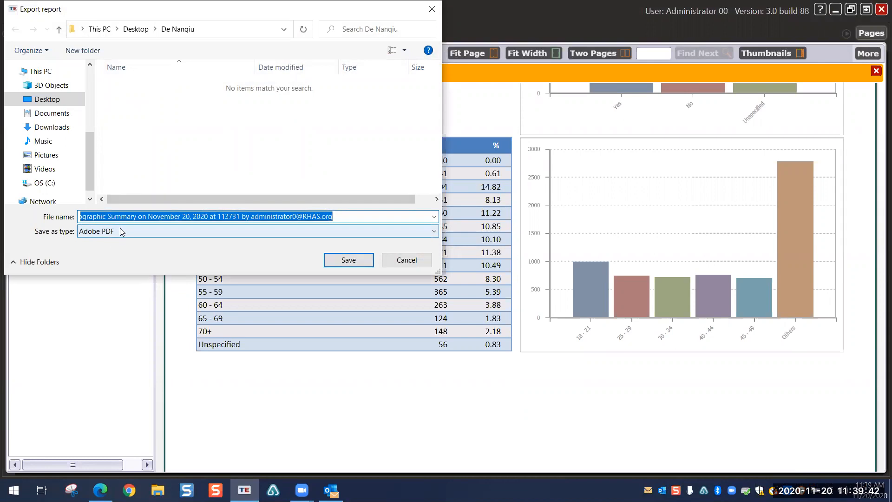
click(434, 233)
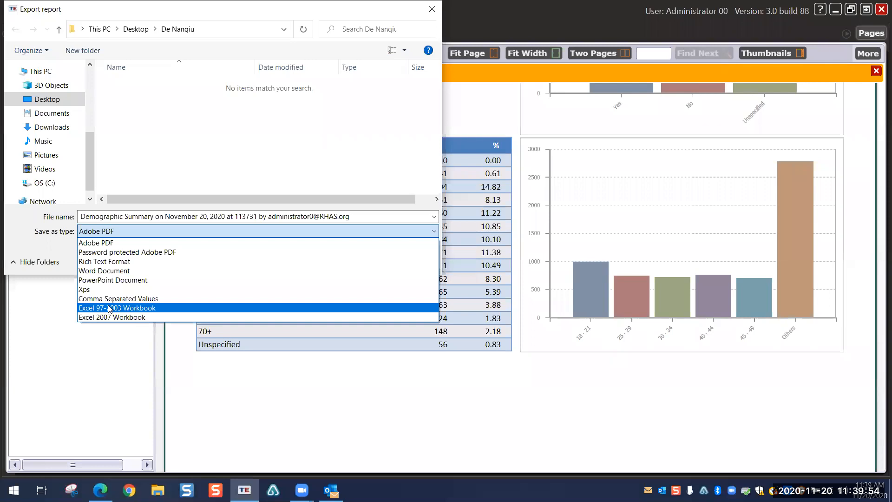
click(371, 129)
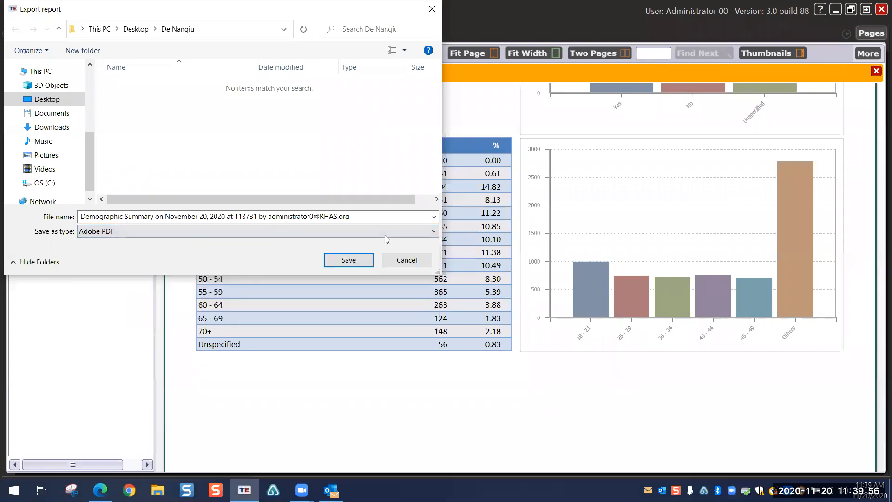
click(406, 261)
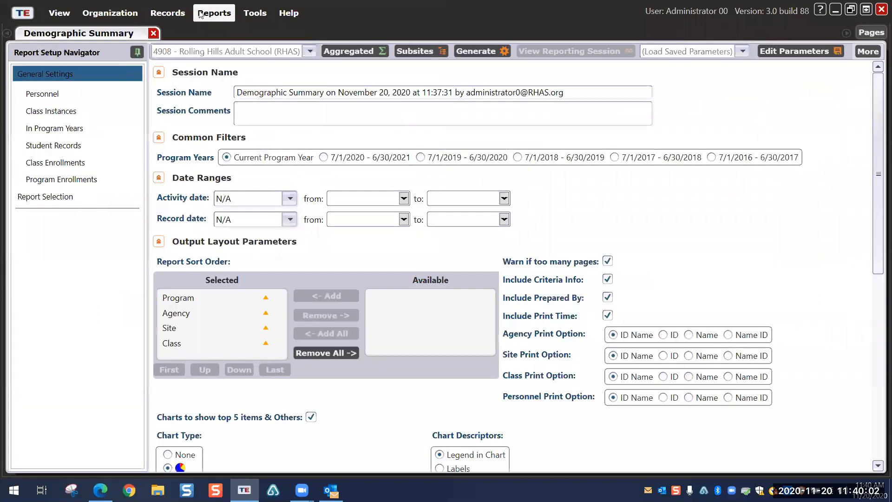
Step: Close the Demographic Summary viewer and setup tabs, then bring up the Tools menu
click(178, 13)
click(114, 33)
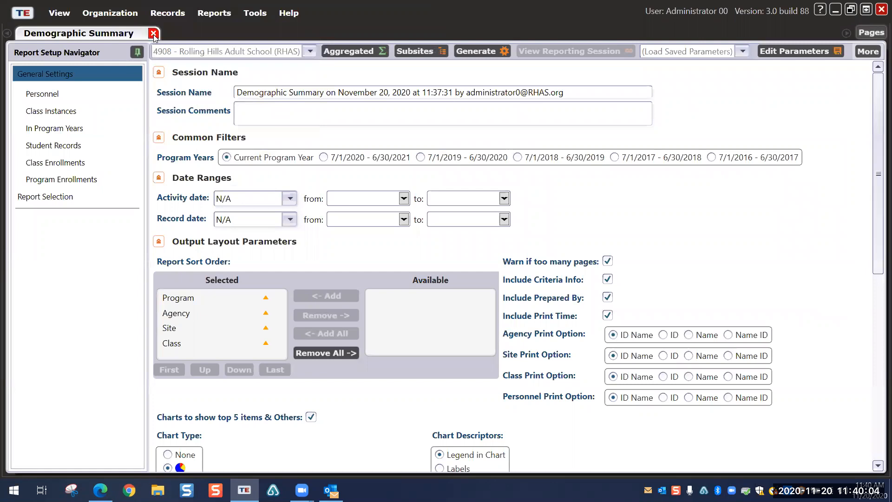
click(153, 34)
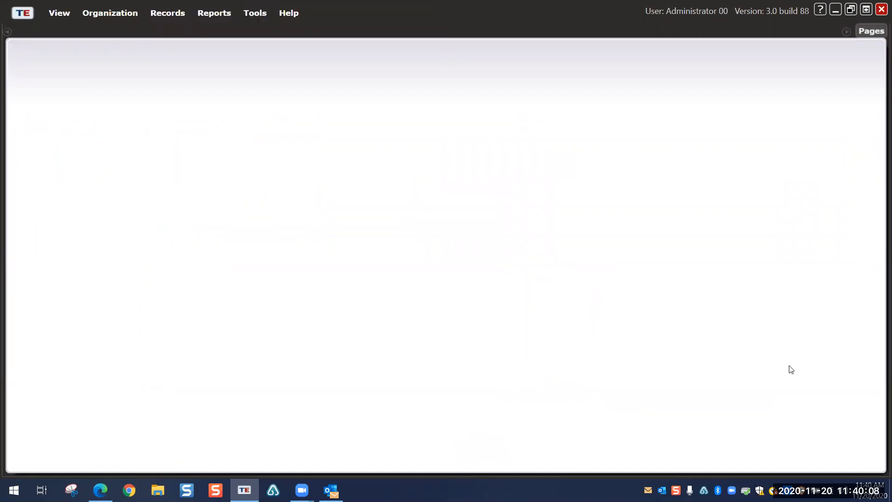
click(255, 14)
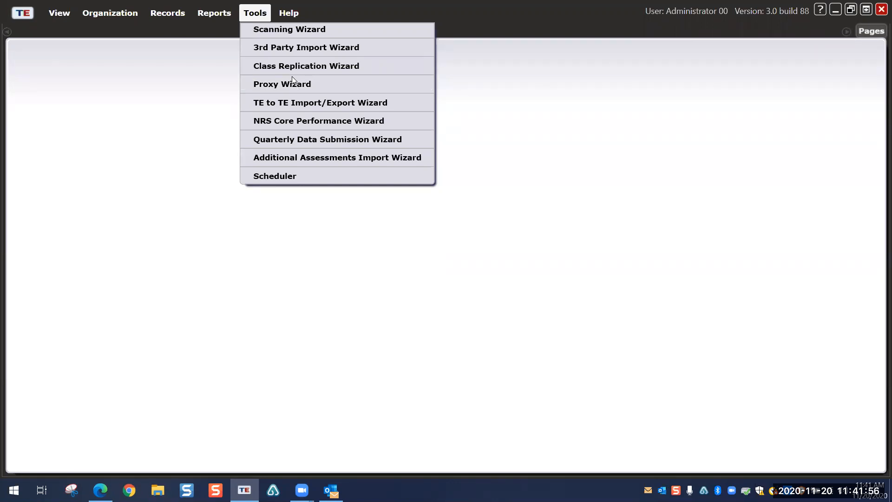
Step: Step through the Scanning Wizard with scanner type ScanMark 2000 series, then cancel out of it
click(282, 31)
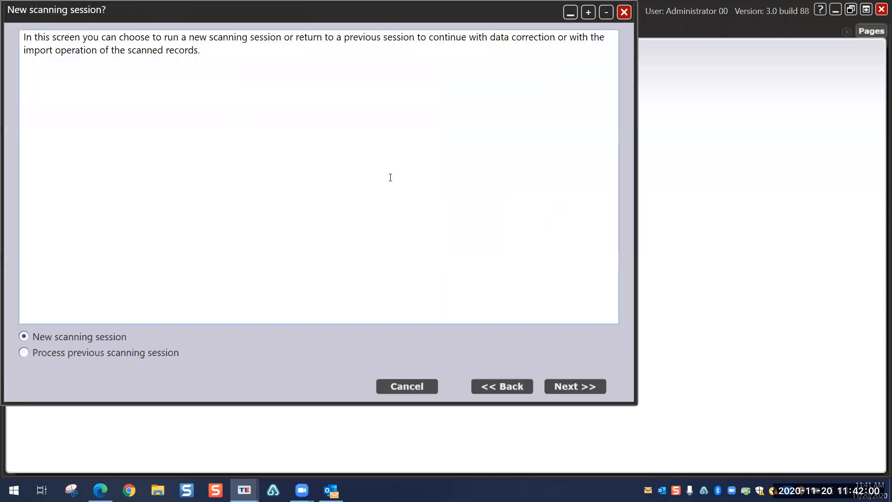
click(569, 384)
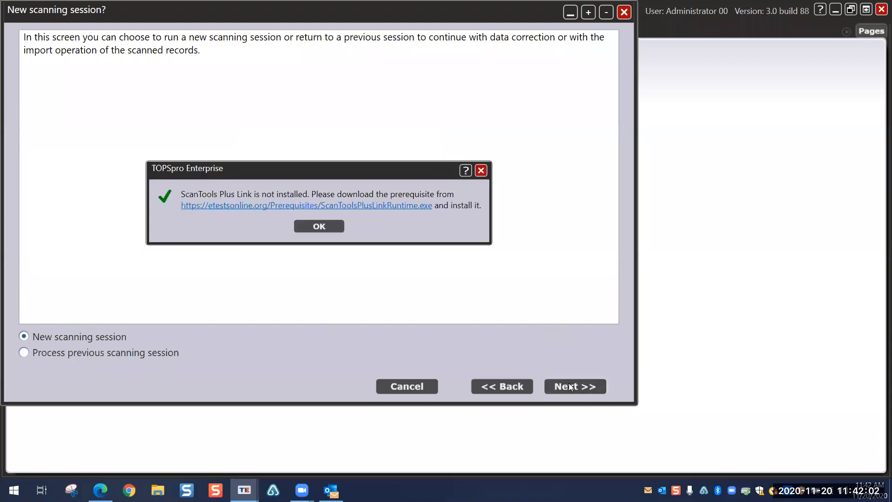
click(312, 224)
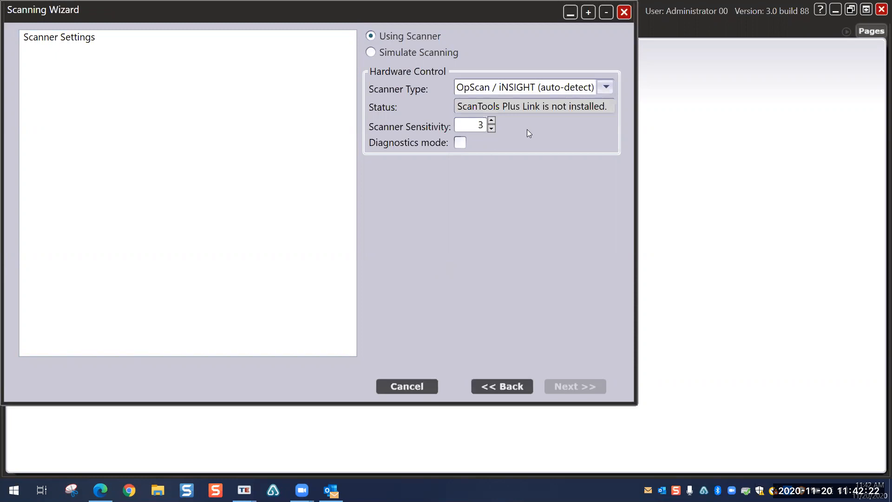
click(606, 87)
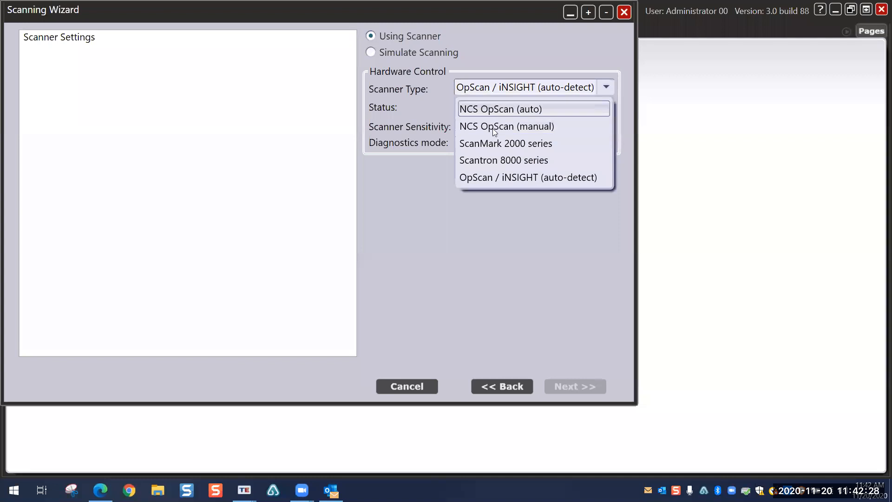
click(494, 142)
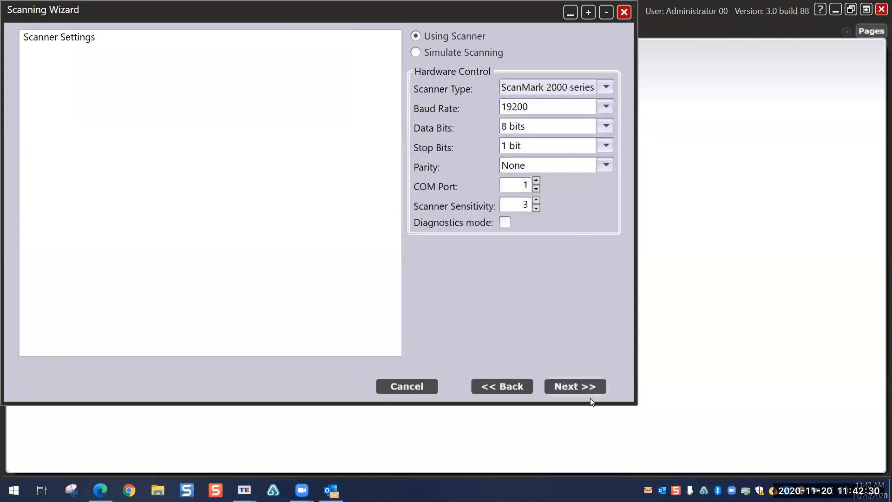
click(573, 389)
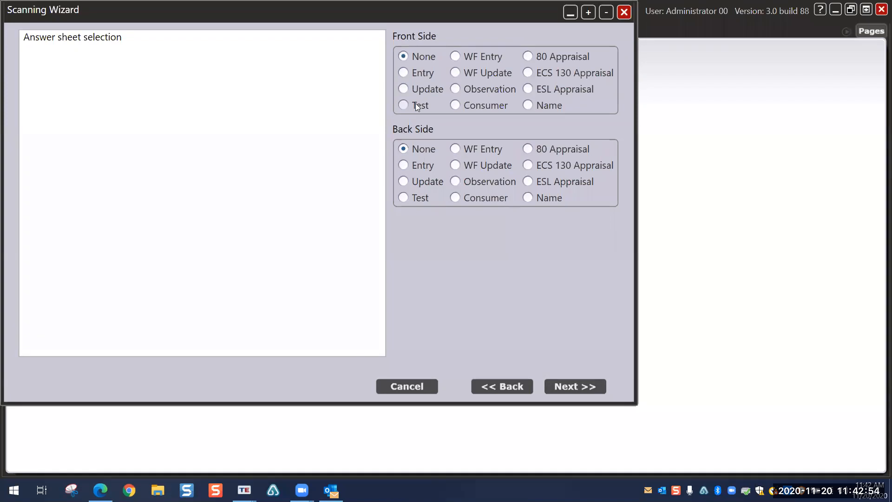
click(411, 386)
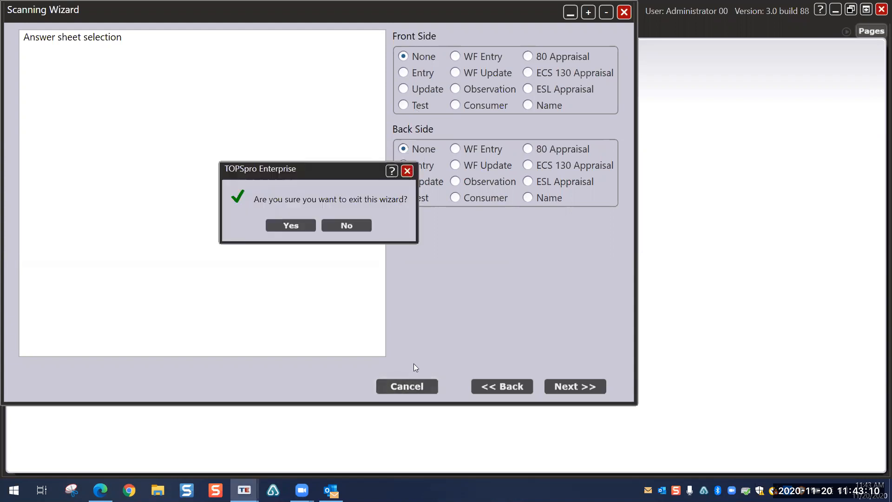
click(298, 226)
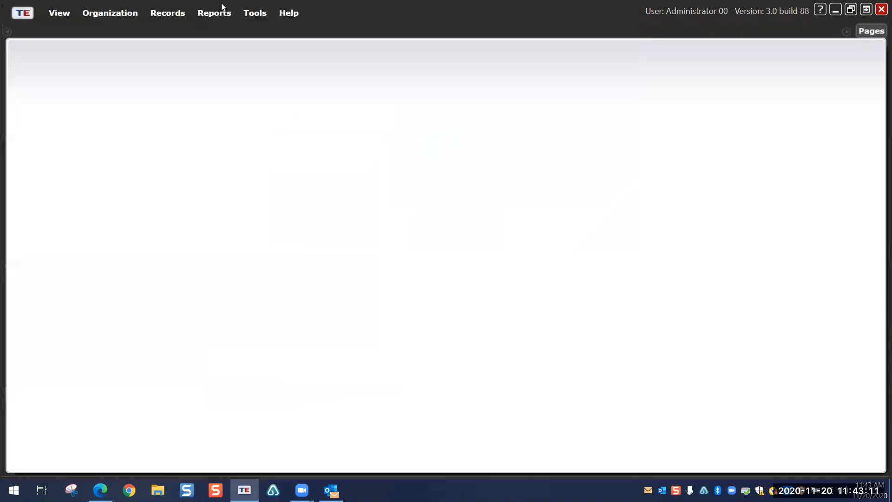
Step: Launch the 3rd Party Import Wizard, pick Test Data (TEST) as import type, then cancel
click(255, 13)
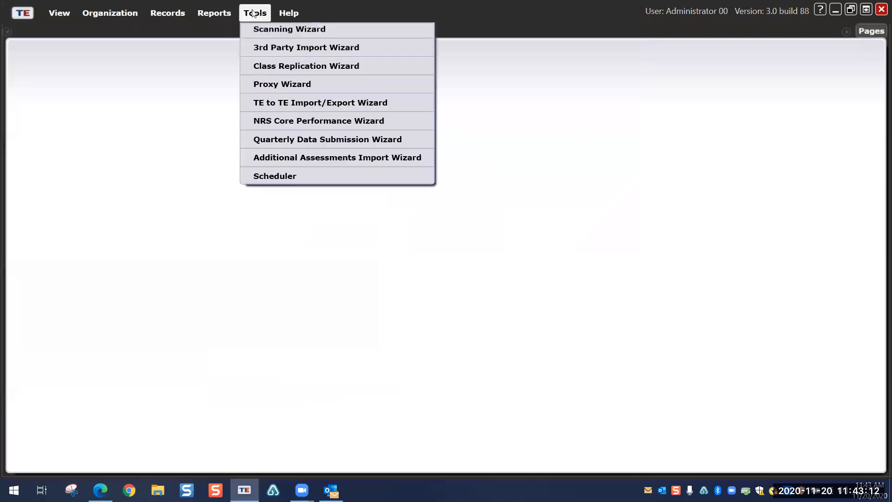
click(264, 48)
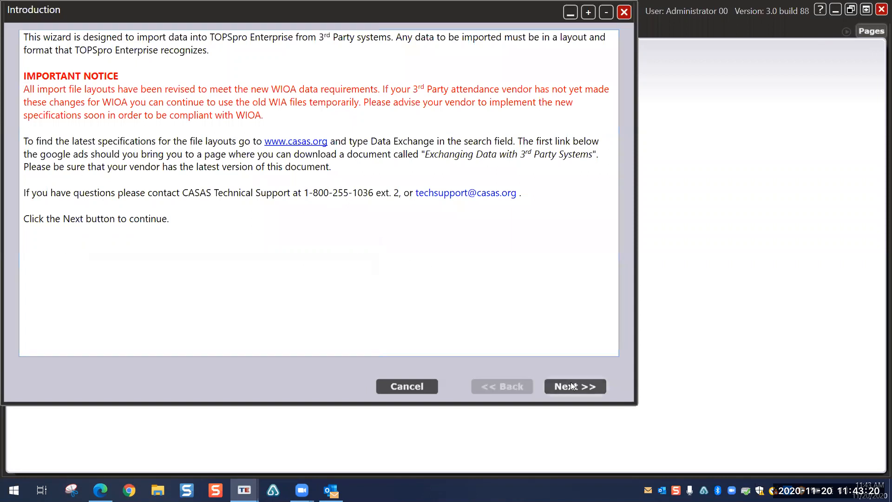
click(571, 388)
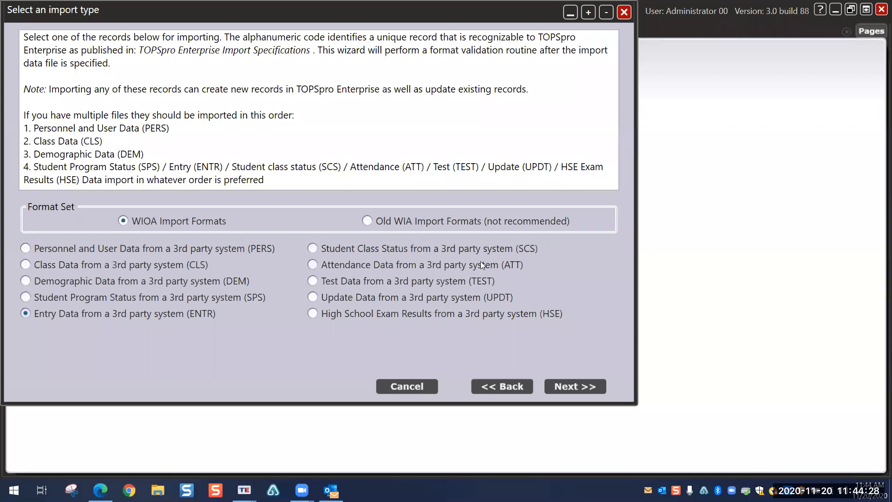
click(325, 281)
click(417, 386)
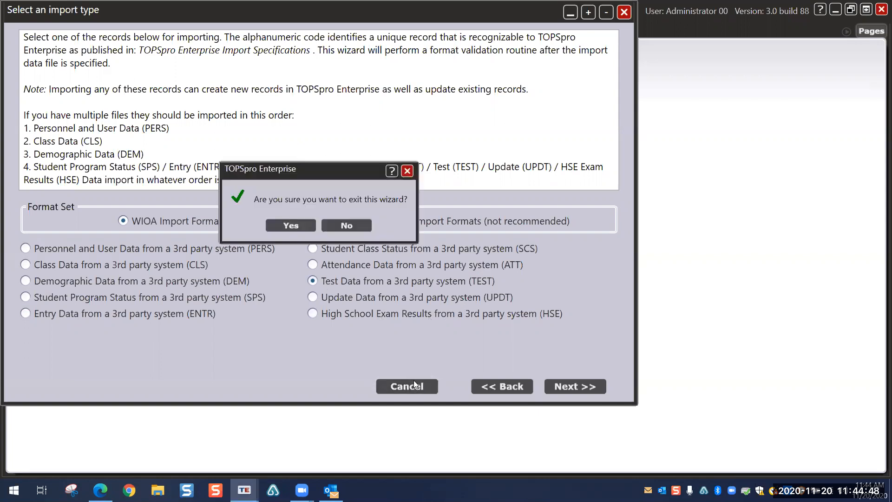
click(298, 225)
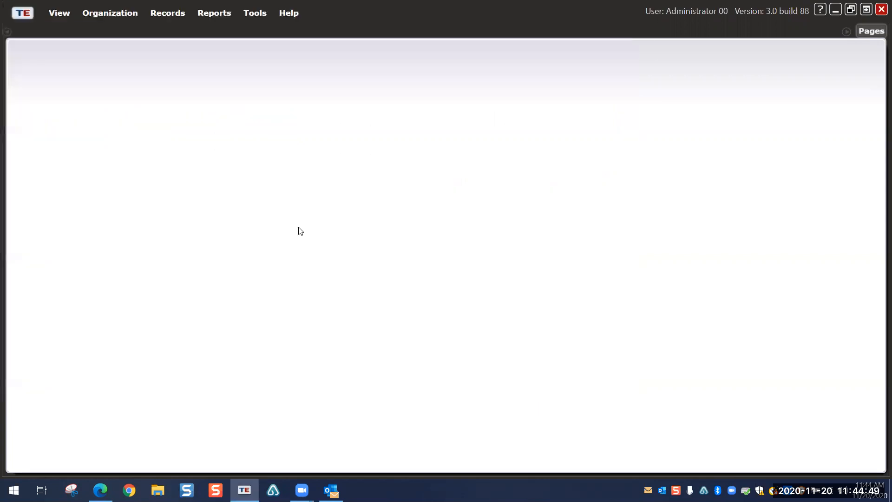
Step: Launch the Proxy Wizard, advance to Step 2's initial student population, then begin cancelling
click(253, 14)
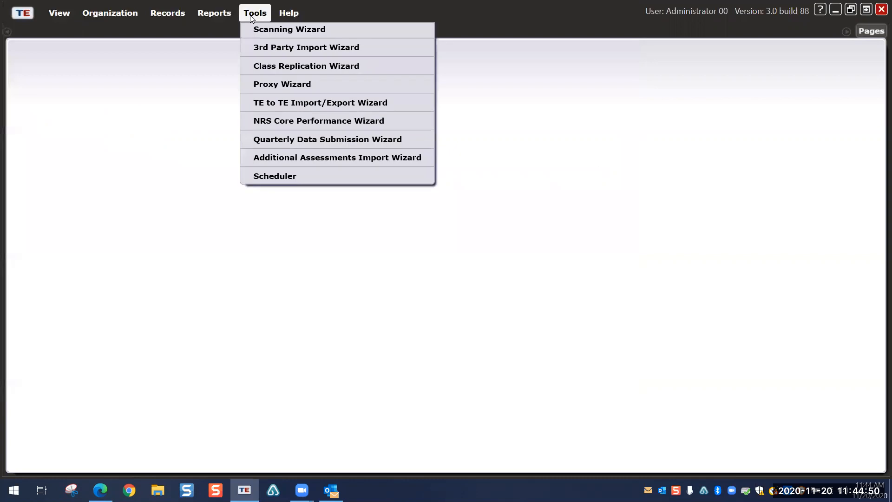
click(275, 86)
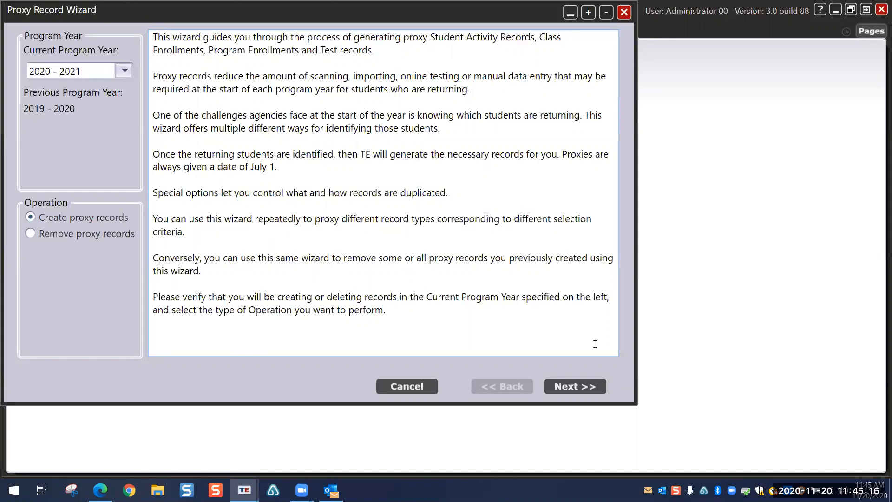
click(577, 386)
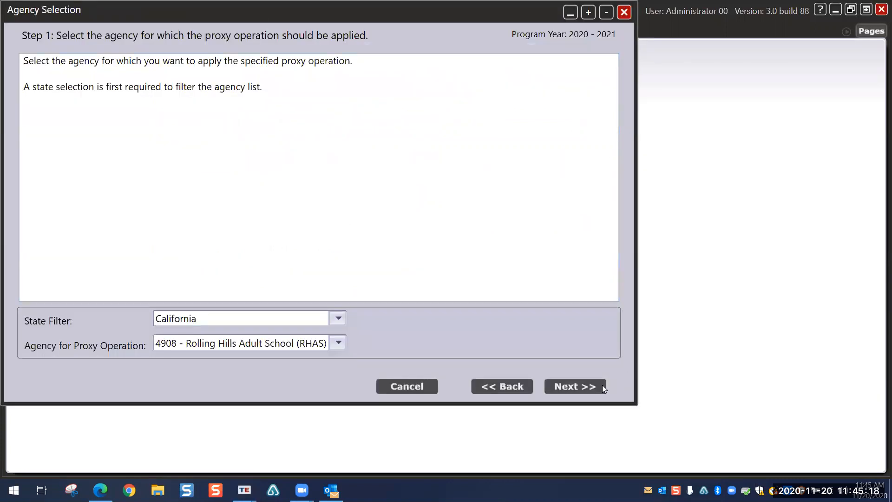
click(577, 386)
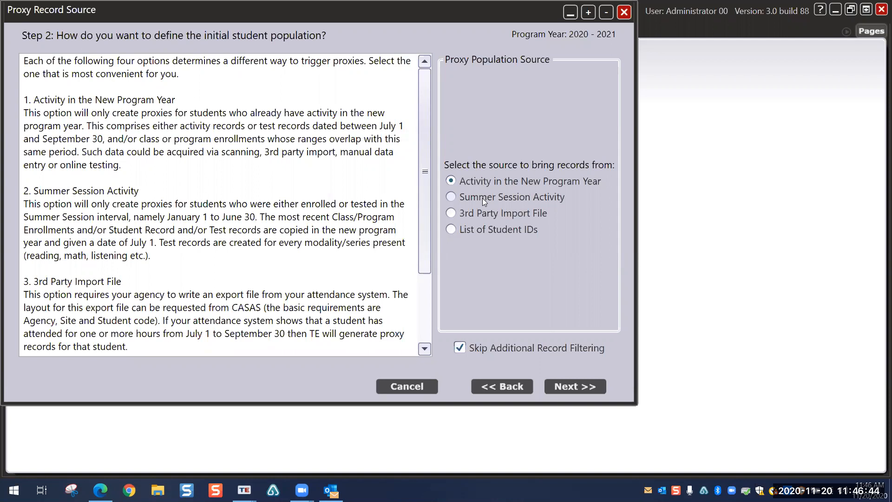
click(404, 386)
Step: Exit the proxy wizard and return to the eTests Online Help tab in Edge
click(284, 225)
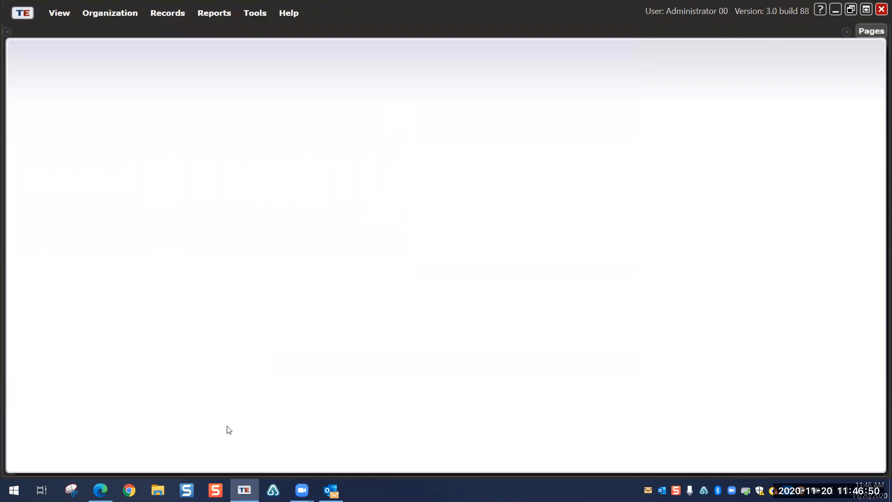
key(alt+Tab)
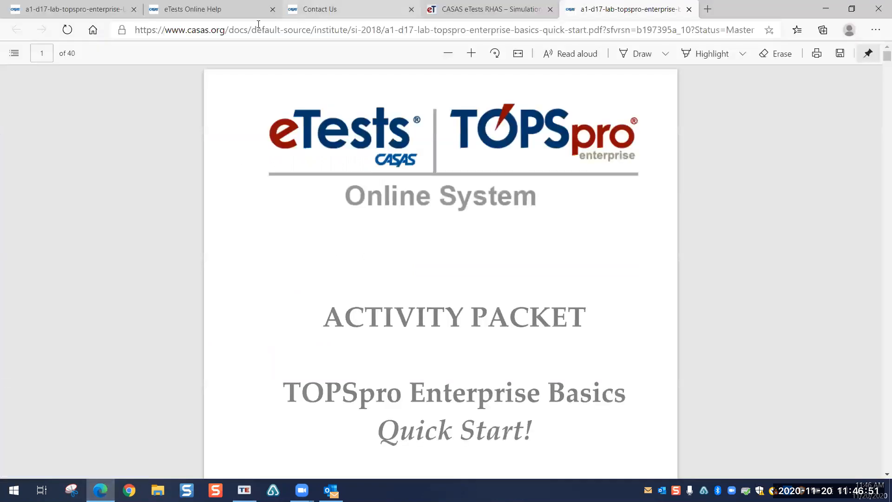
click(105, 10)
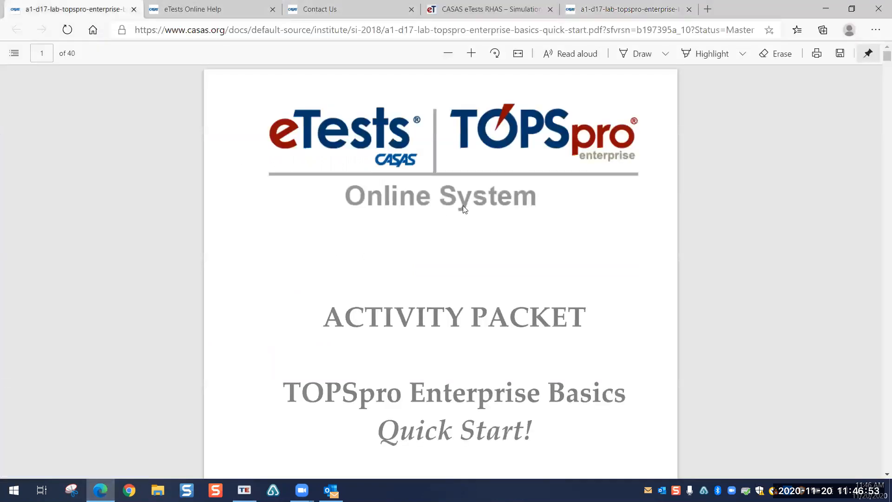
click(198, 7)
Step: Go from the CASAS homepage via Training and Support and TOPSpro Enterprise Help to Data Exchange, opening its Specifications PDF
click(195, 71)
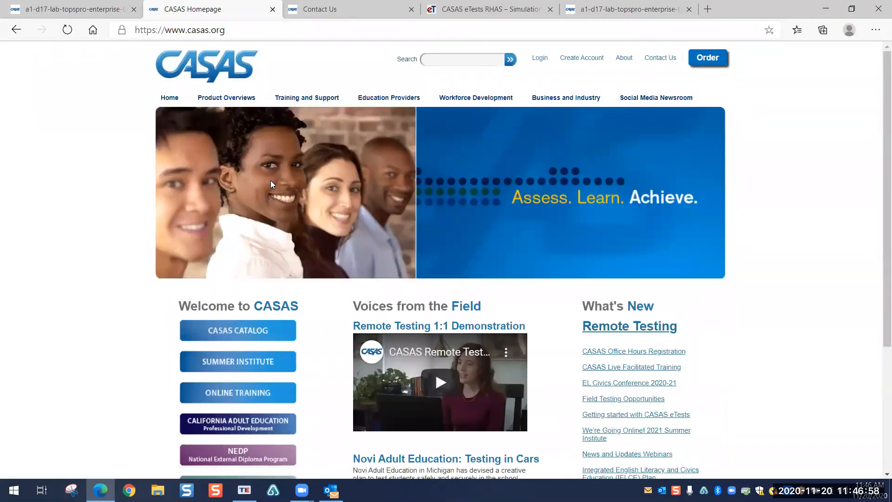
click(308, 100)
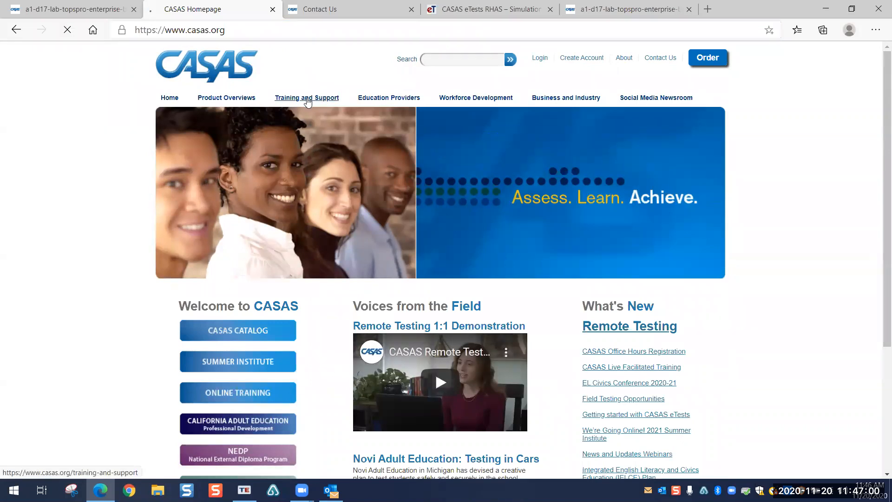
scroll(62, 251, down, 3)
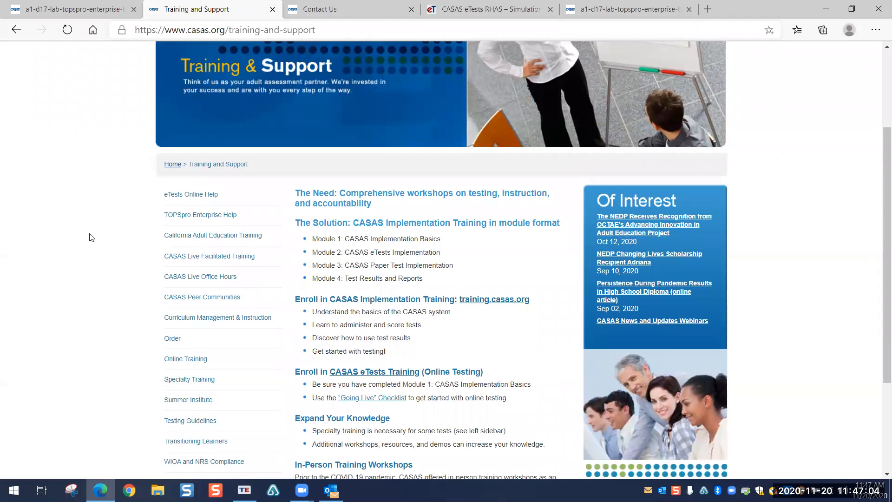
click(190, 215)
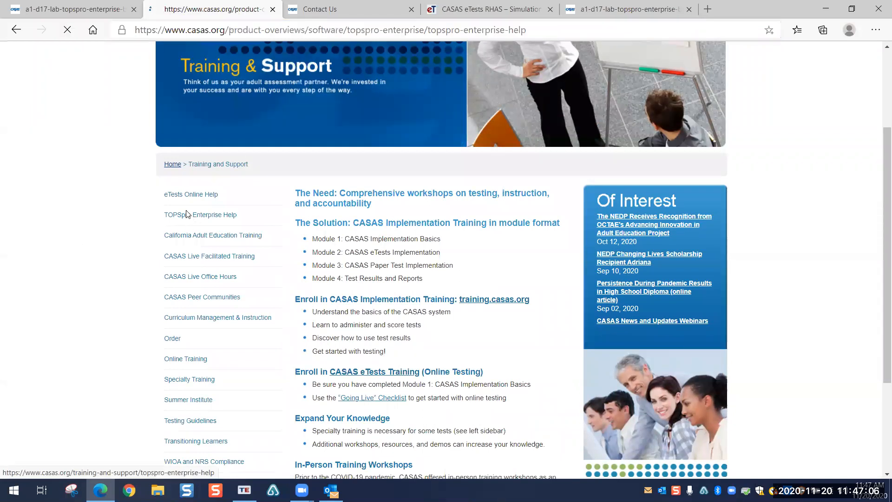
scroll(142, 258, down, 2)
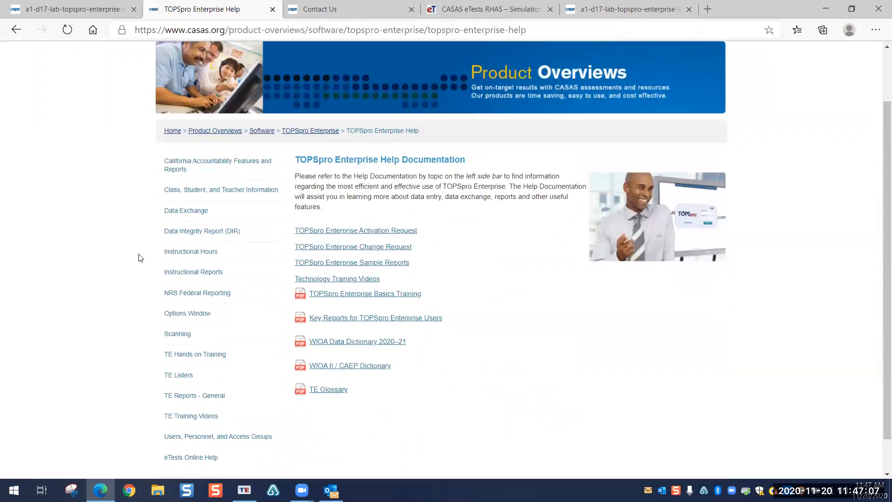
click(180, 212)
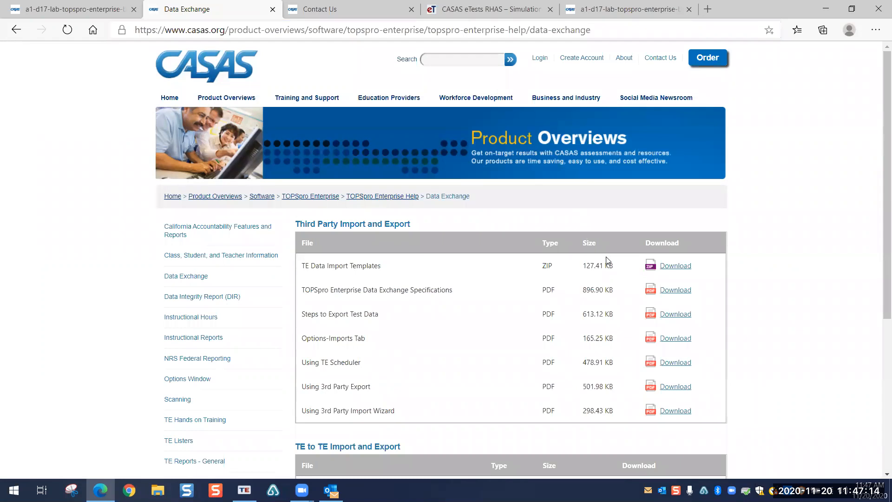
scroll(606, 261, down, 2)
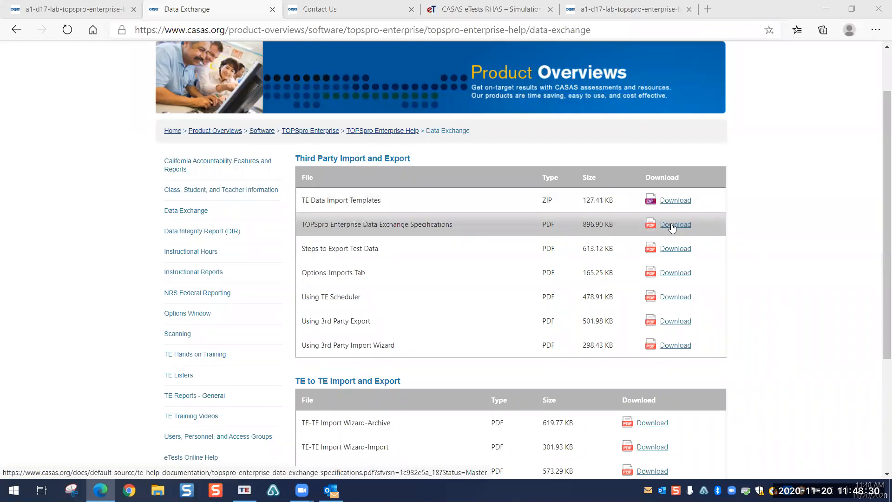
click(670, 226)
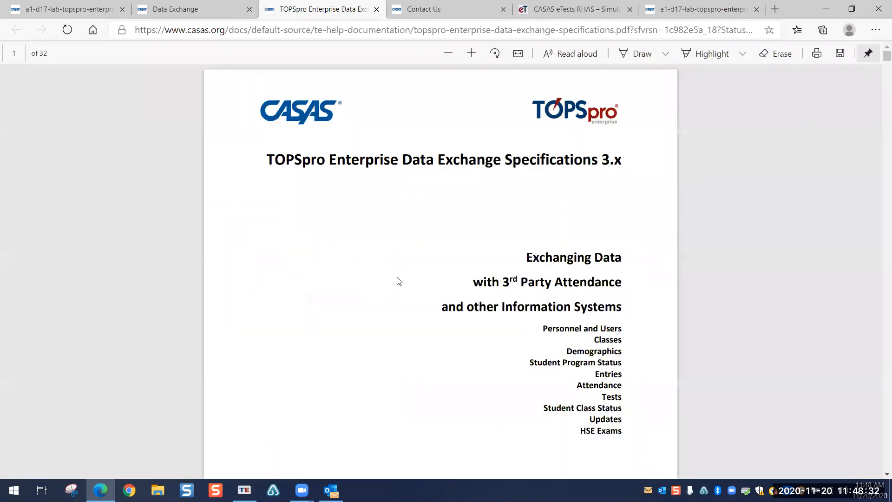
Step: Scan the PDF's contents and jump to the Demographic Data (DEM) section
scroll(397, 281, down, 3)
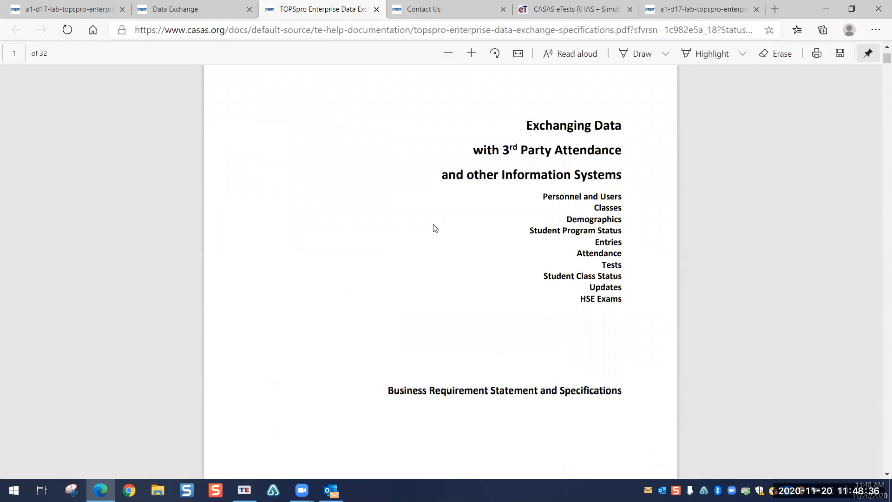
scroll(435, 227, down, 20)
scroll(435, 228, down, 11)
scroll(433, 223, up, 7)
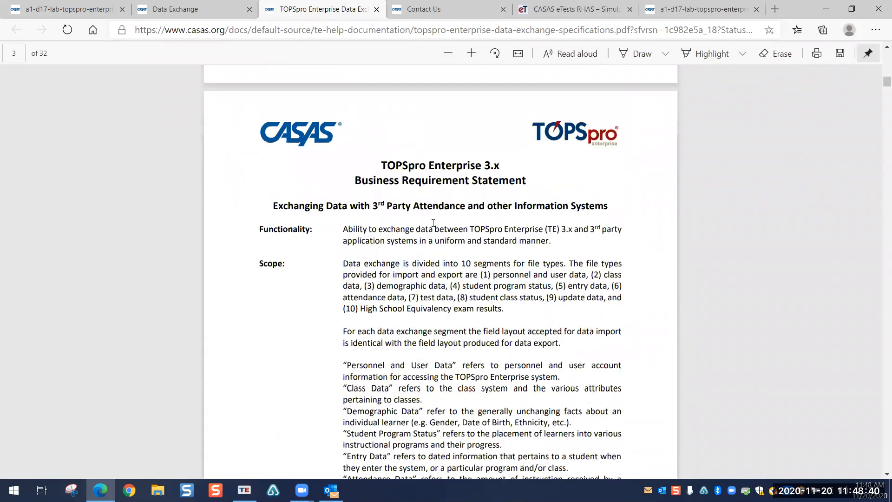
scroll(433, 223, up, 8)
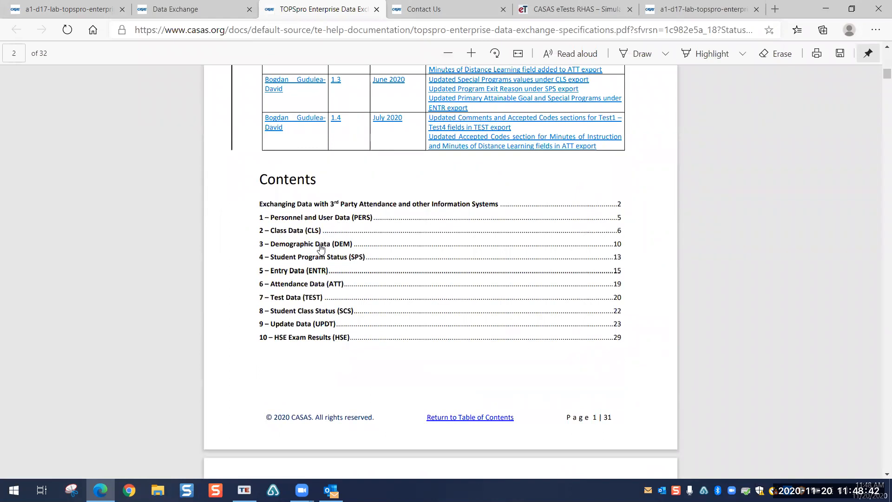
click(618, 251)
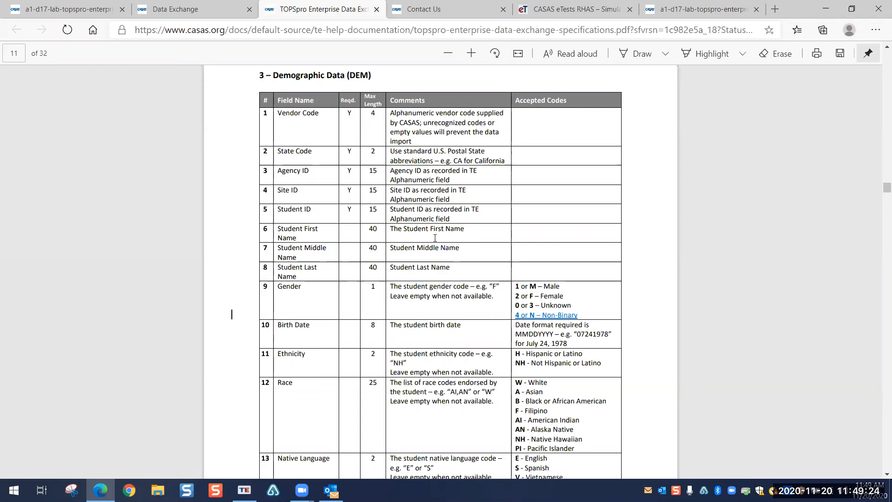
Step: Scroll through the DEM field table and back up to the Contents on page 2
scroll(395, 300, down, 1)
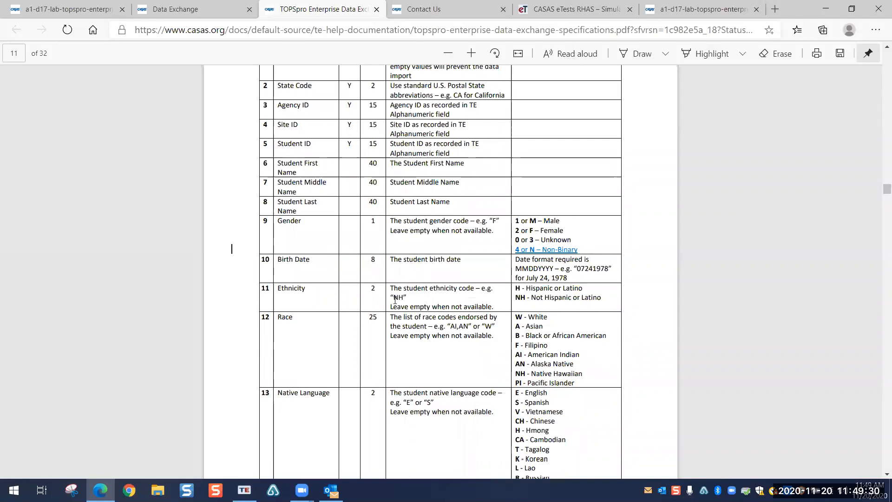
scroll(433, 297, up, 10)
scroll(432, 297, up, 15)
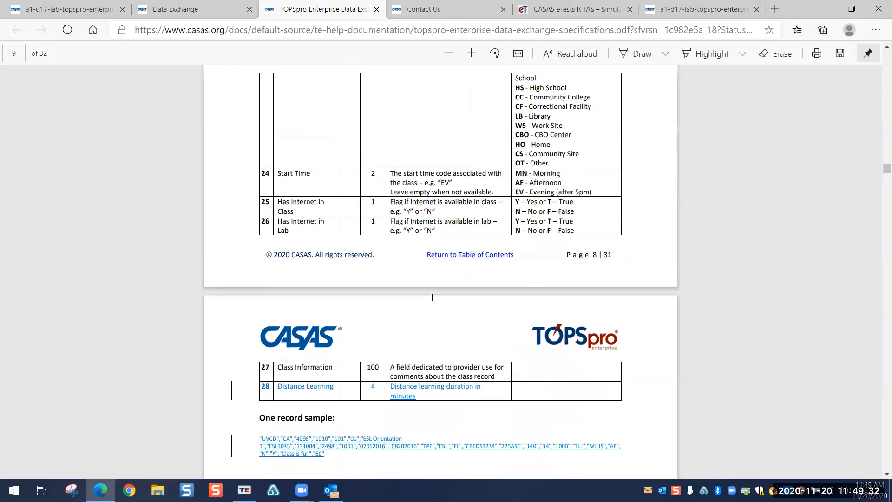
scroll(432, 297, up, 20)
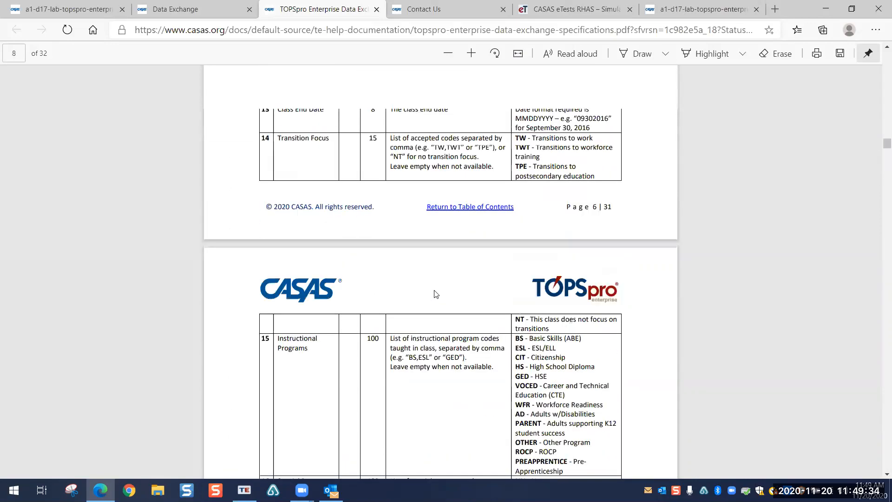
scroll(437, 285, up, 10)
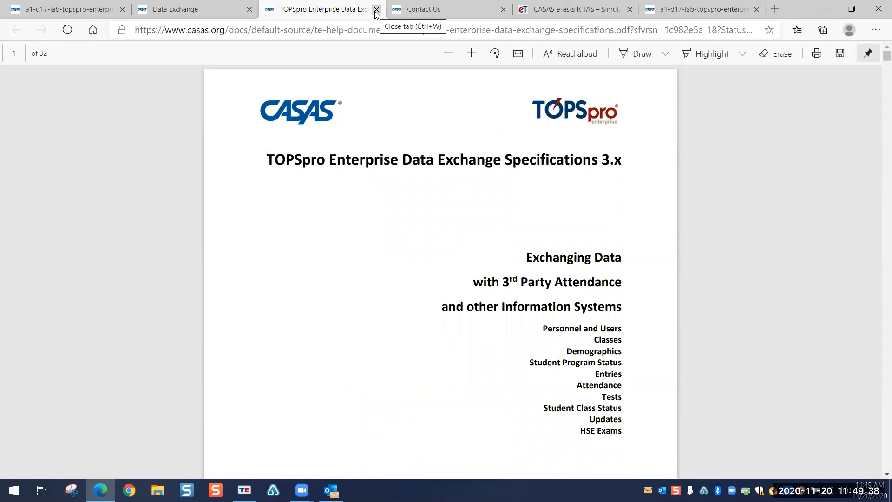
scroll(316, 385, down, 10)
scroll(317, 381, down, 7)
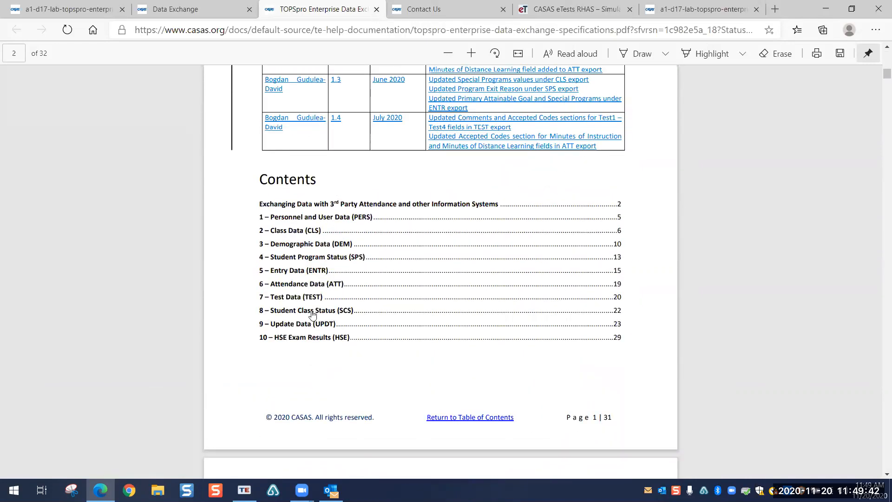
Step: Read the Attendance Data (ATT) table on page 19, then close the specifications PDF tab
click(617, 285)
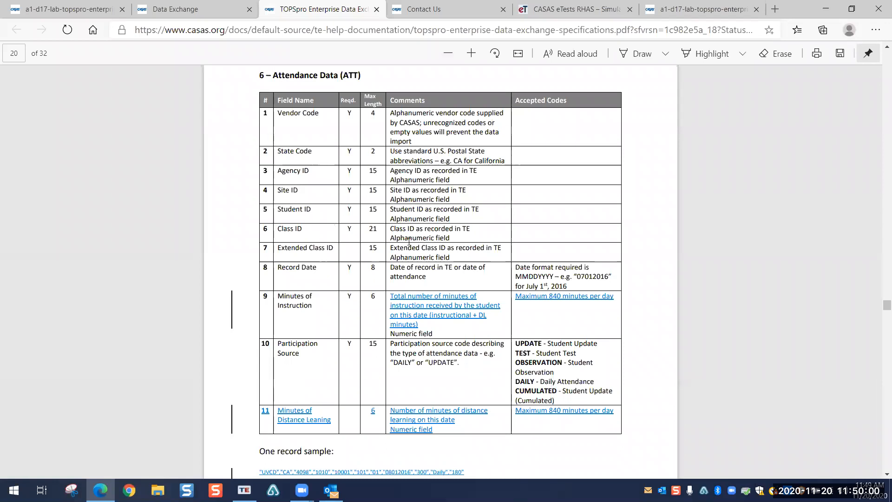
scroll(401, 273, down, 1)
scroll(414, 229, up, 1)
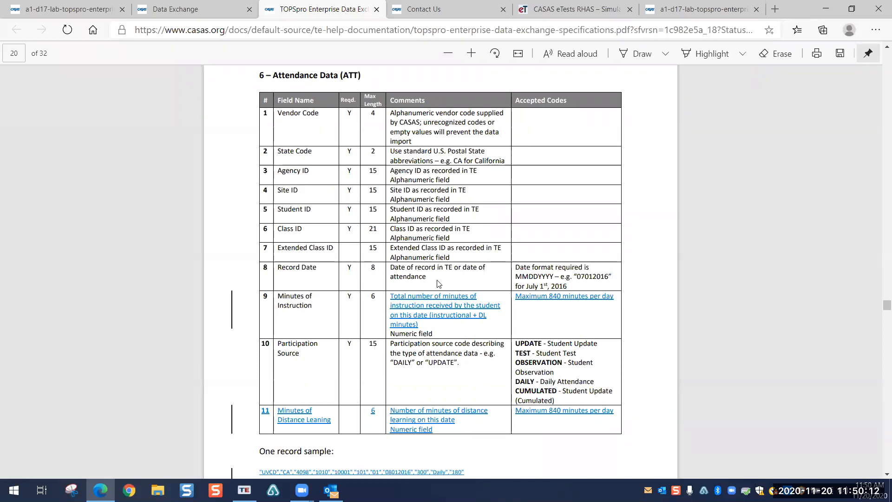
scroll(440, 292, down, 3)
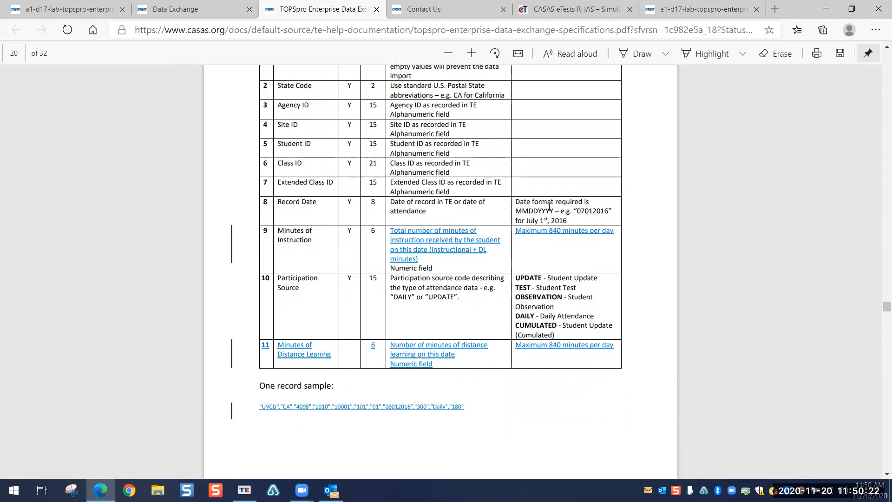
scroll(544, 209, down, 2)
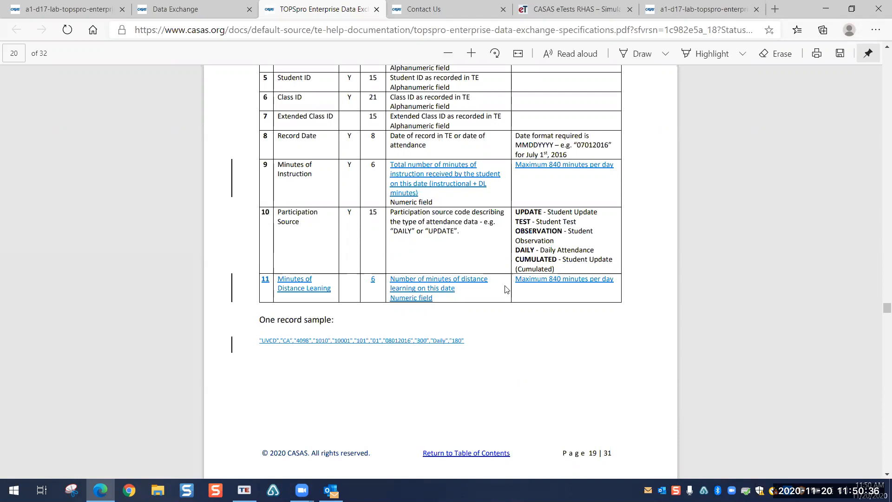
scroll(512, 278, down, 10)
scroll(506, 289, up, 8)
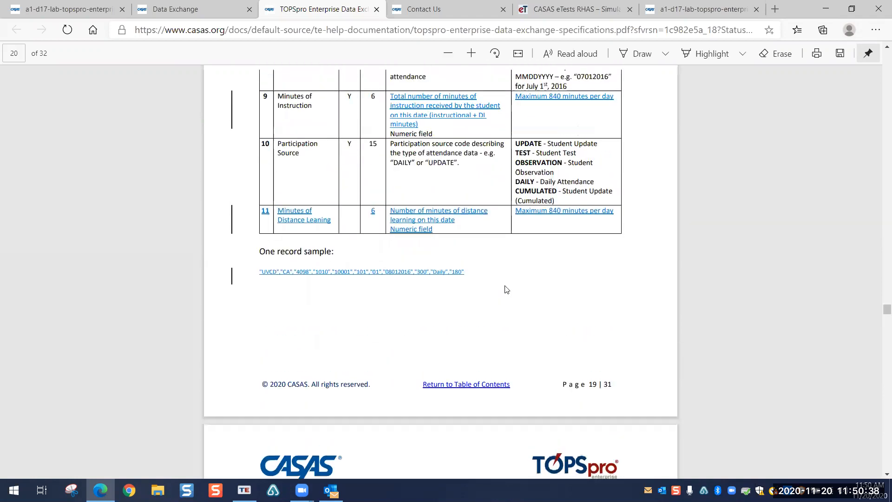
click(376, 10)
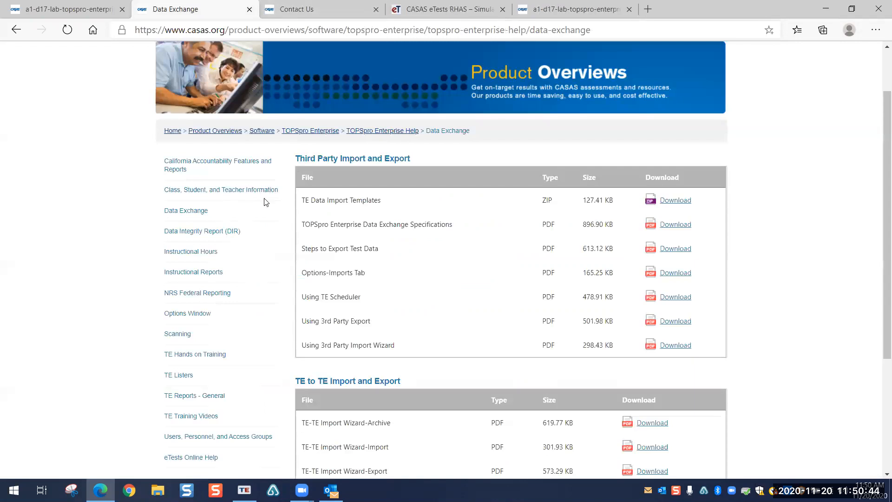
Step: Return from the CASAS home page via Training and Support and TOPSpro Enterprise Help to Data Exchange
click(201, 75)
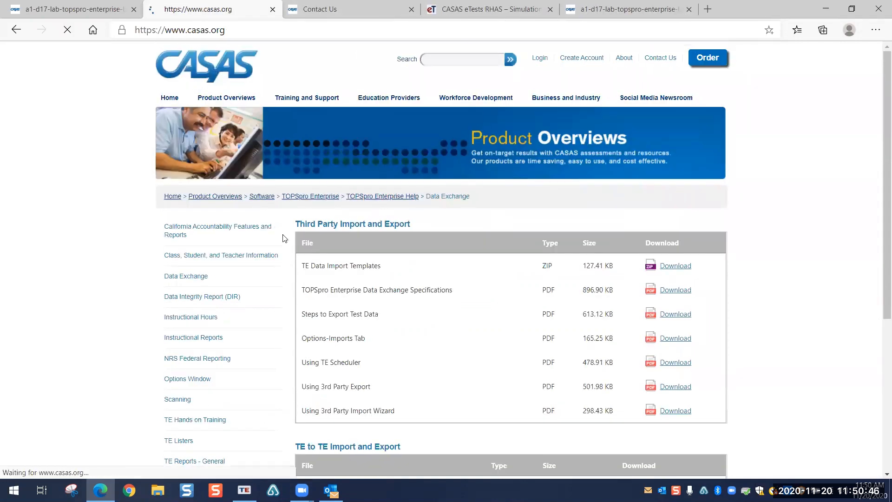
click(304, 98)
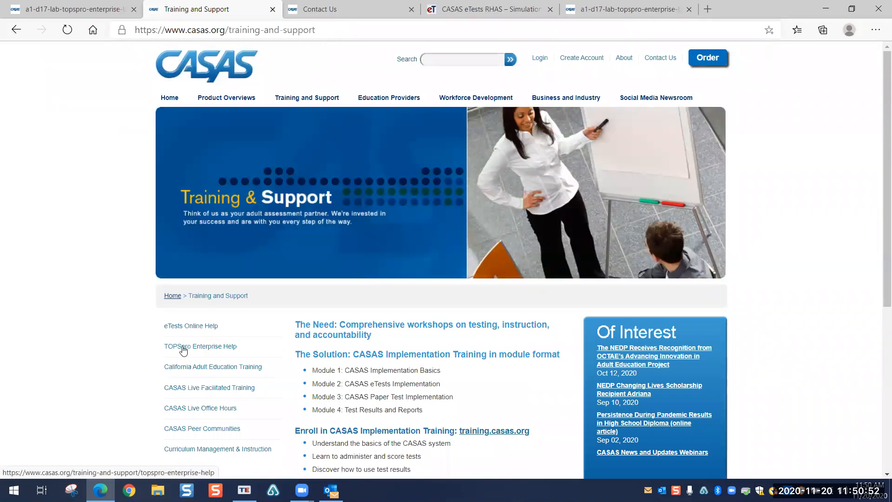
click(183, 350)
scroll(142, 318, down, 2)
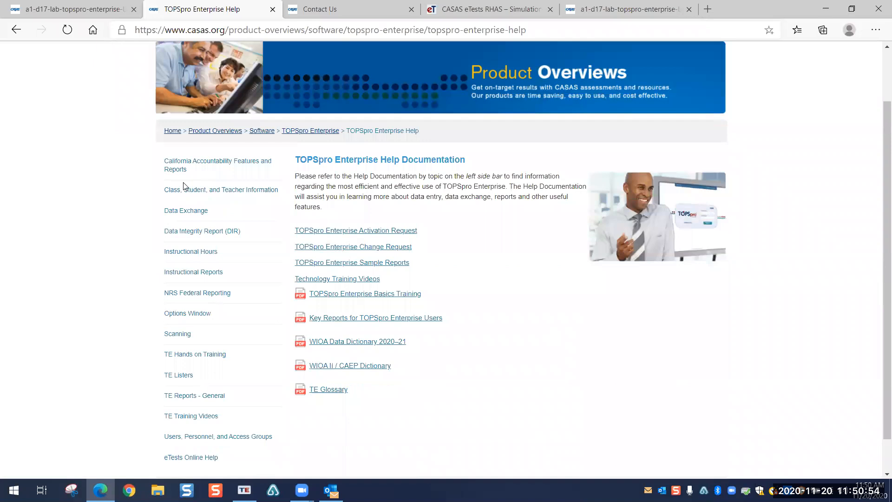
click(180, 211)
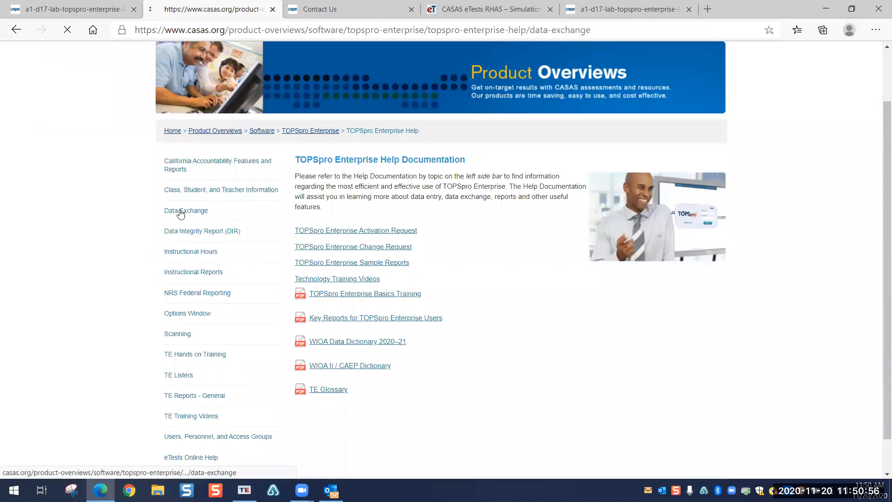
Step: Scroll through the Data Exchange download tables, then open Class, Student, and Teacher Information help
scroll(455, 319, down, 4)
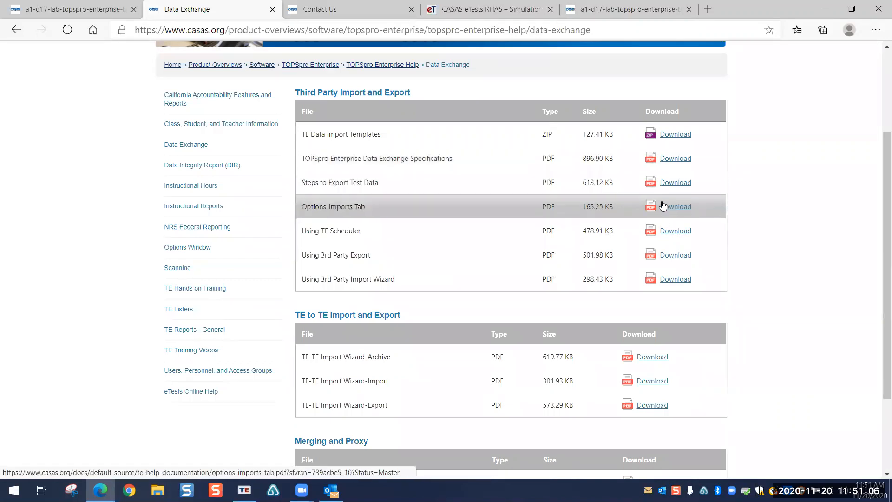
scroll(755, 201, down, 2)
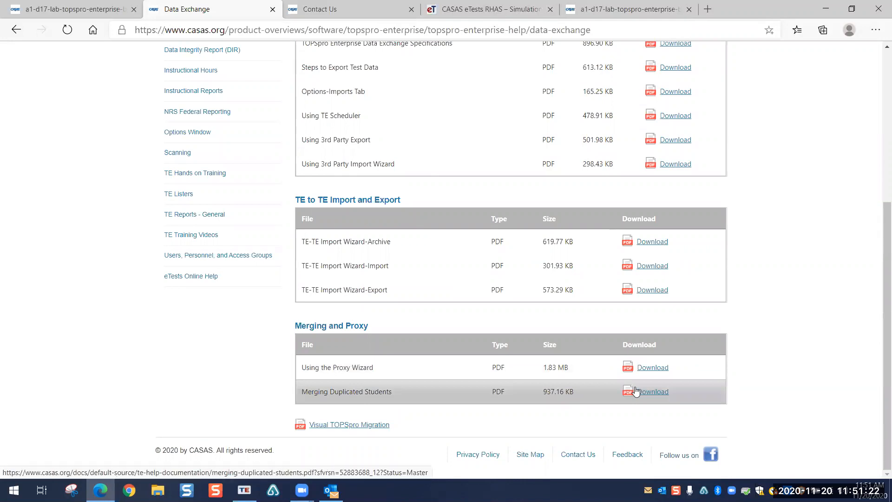
scroll(574, 324, up, 3)
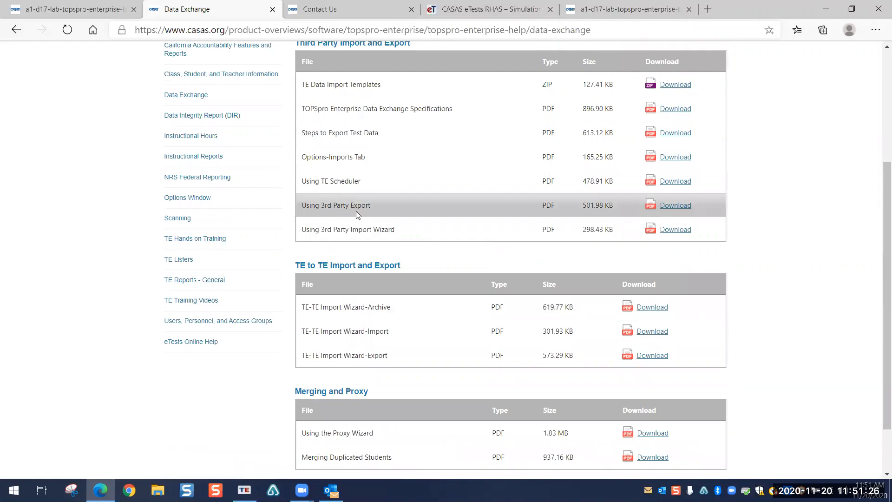
scroll(384, 209, up, 3)
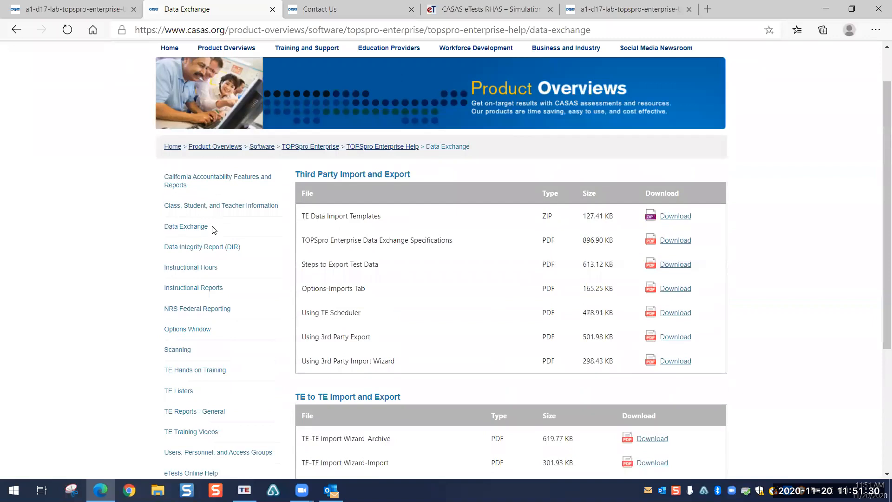
click(205, 206)
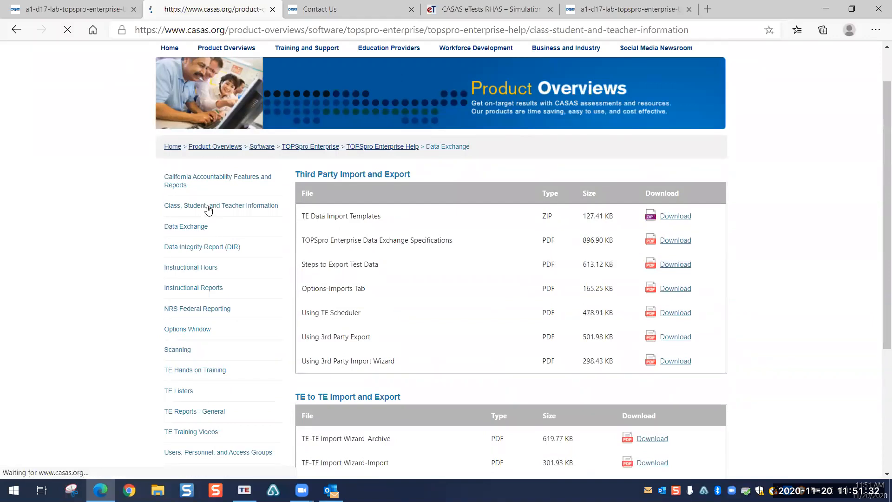
Step: Scroll the class and student help documents, then view Contact Us support hours and 2020 holidays
scroll(776, 214, down, 3)
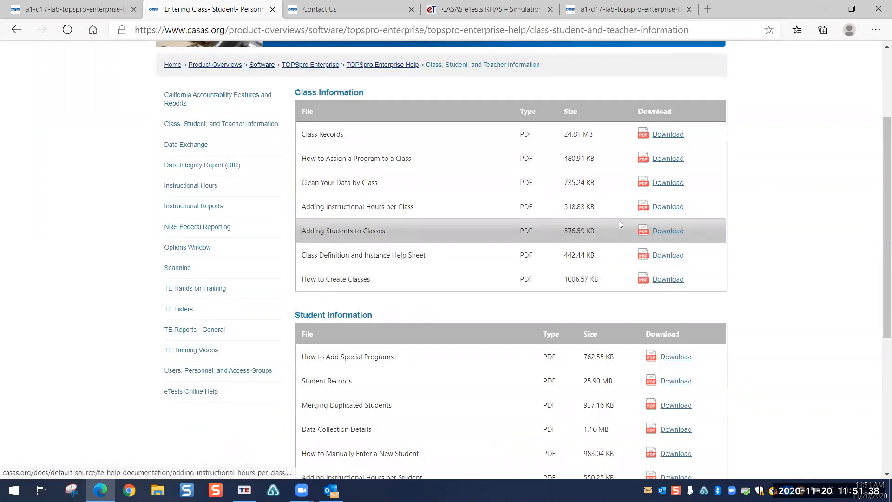
scroll(618, 224, down, 4)
scroll(619, 220, down, 2)
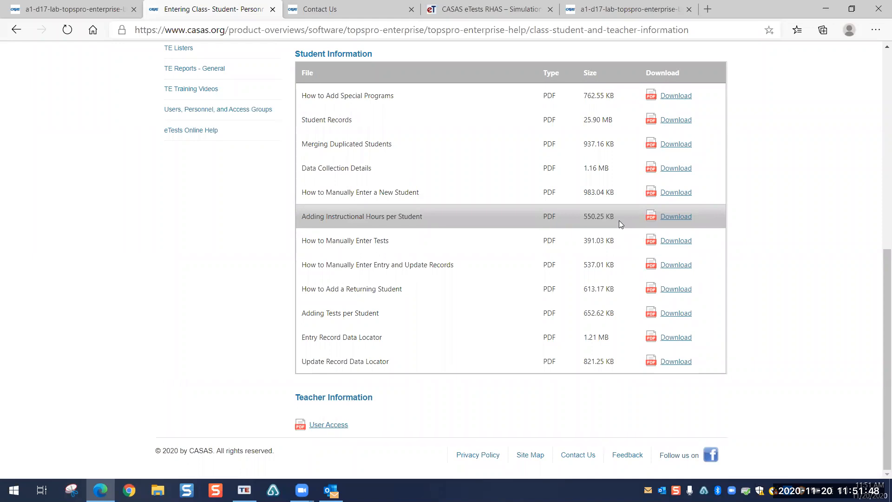
click(389, 9)
scroll(352, 270, down, 3)
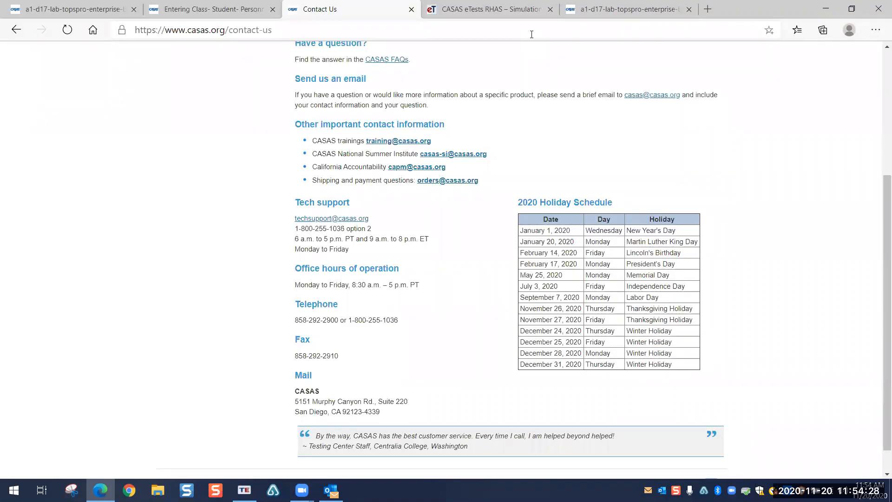
click(110, 486)
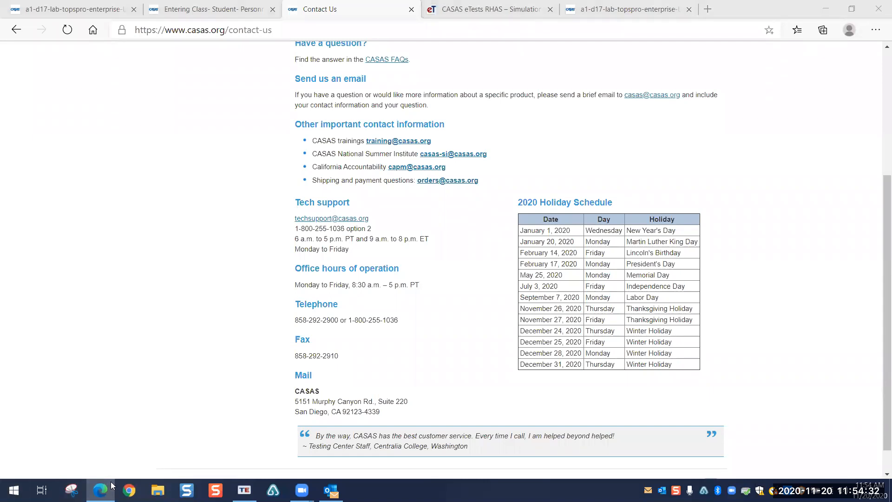